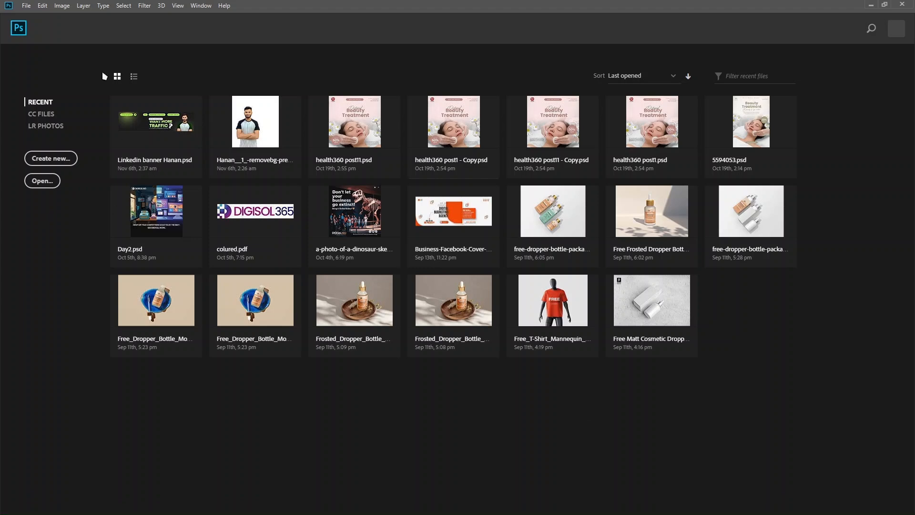
{"action": "left_click", "coordinate": [219, 6]}
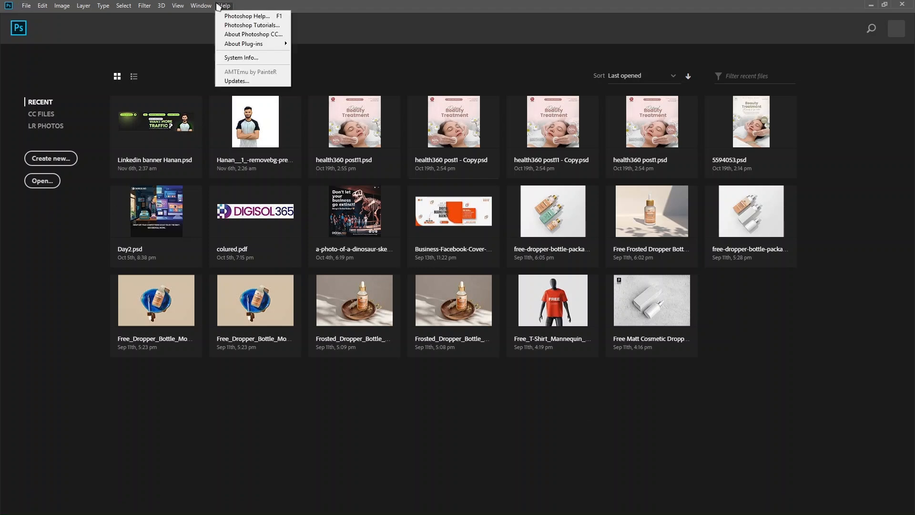
{"action": "left_click", "coordinate": [264, 34]}
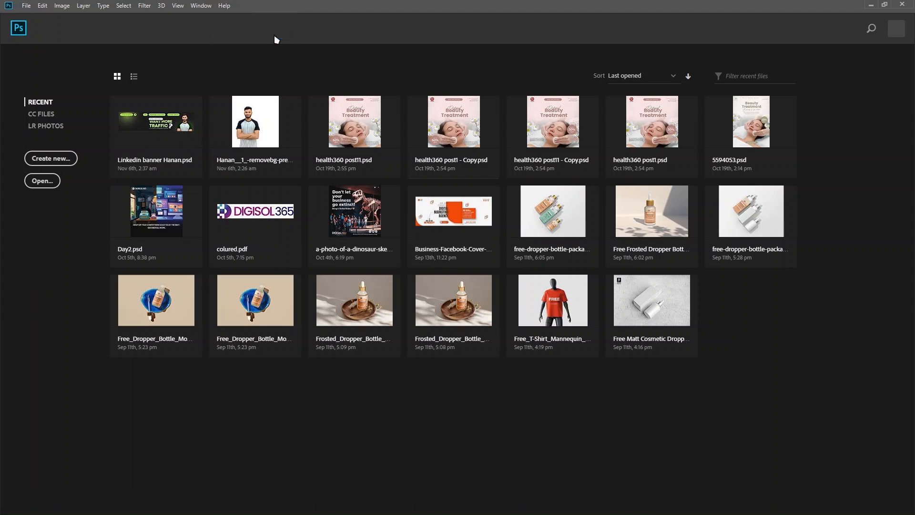
{"action": "left_click", "coordinate": [285, 142]}
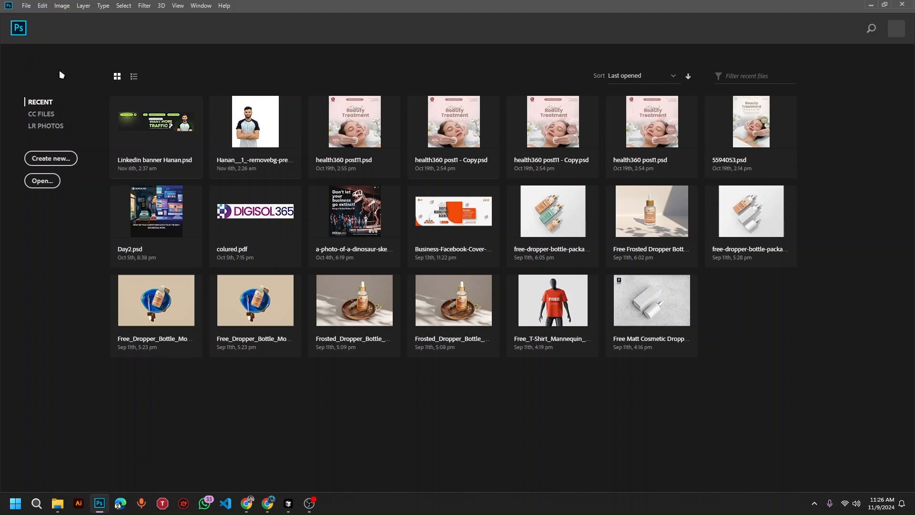
{"action": "left_click", "coordinate": [26, 6]}
{"action": "left_click", "coordinate": [26, 6]}
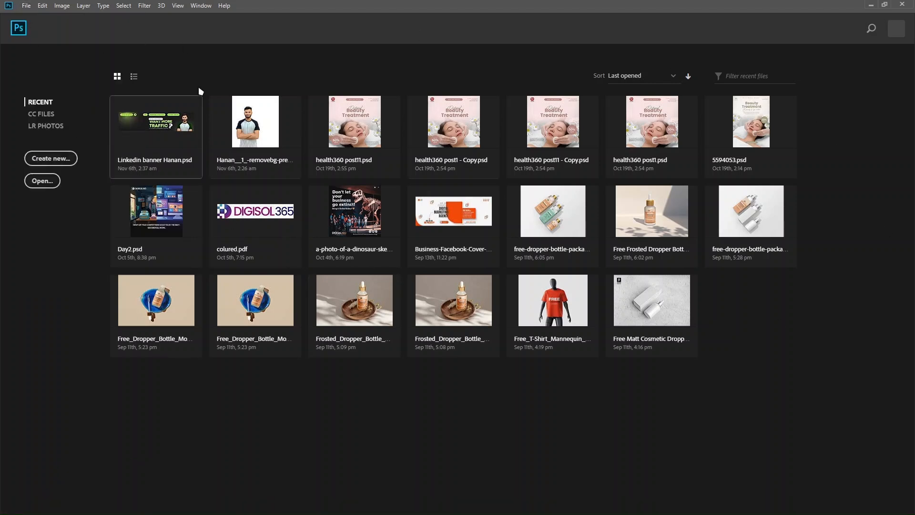
- View the recent files as a list, and return them to the thumbnail grid
{"action": "left_click", "coordinate": [134, 76]}
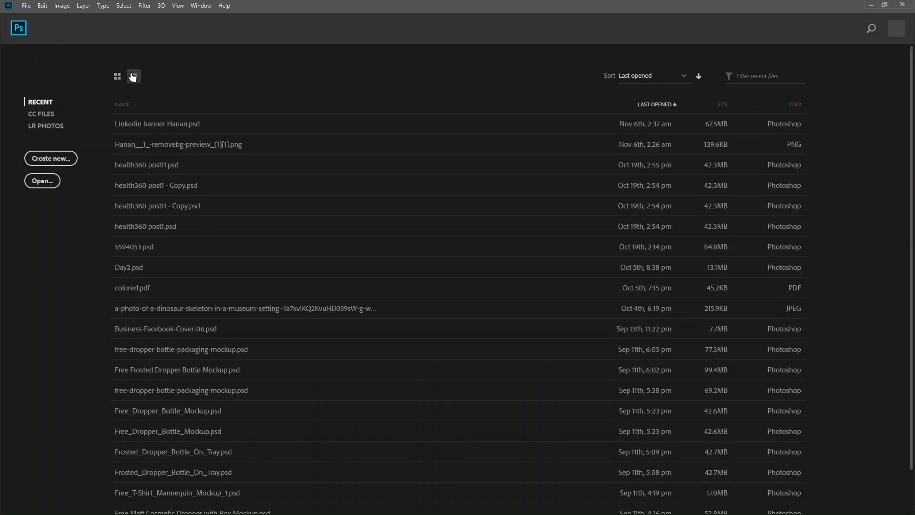
{"action": "left_click", "coordinate": [117, 76]}
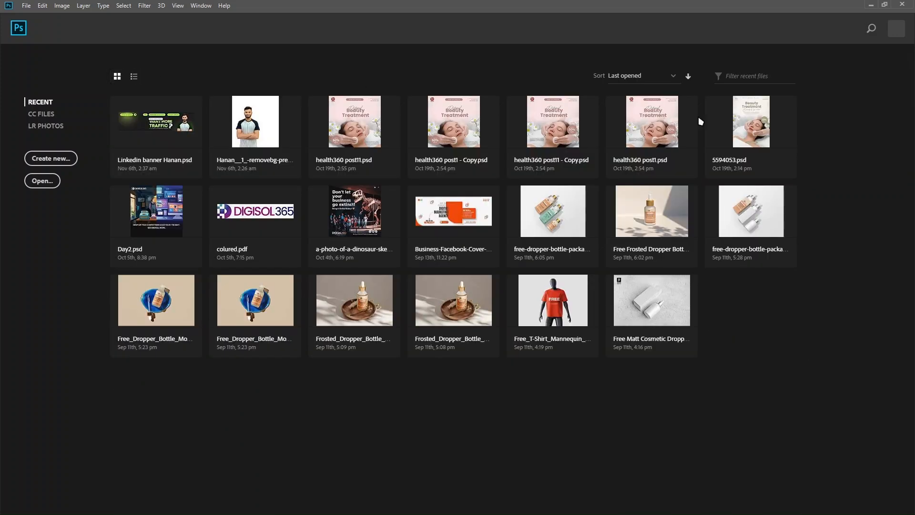
- Start creating a new document and dismiss the introductory banner above the recent presets
{"action": "left_click", "coordinate": [56, 159]}
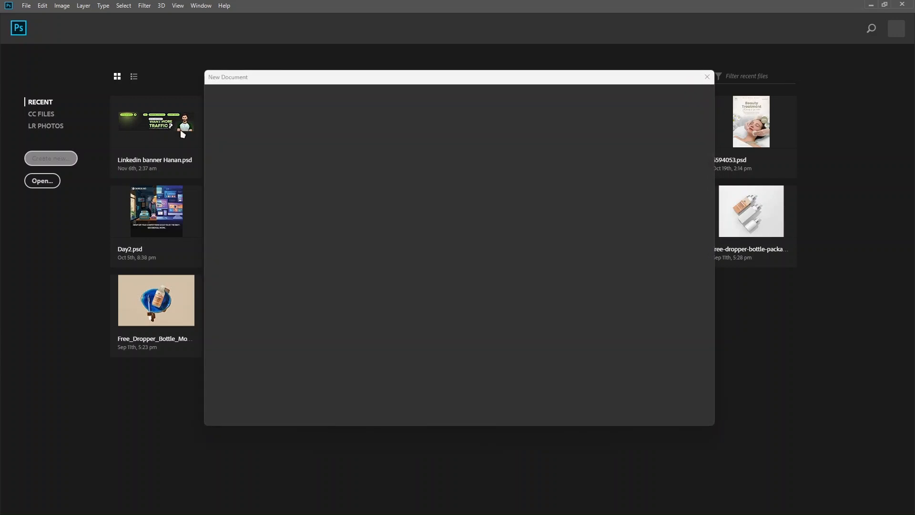
{"action": "left_click_drag", "start_coordinate": [386, 77], "coordinate": [334, 71]}
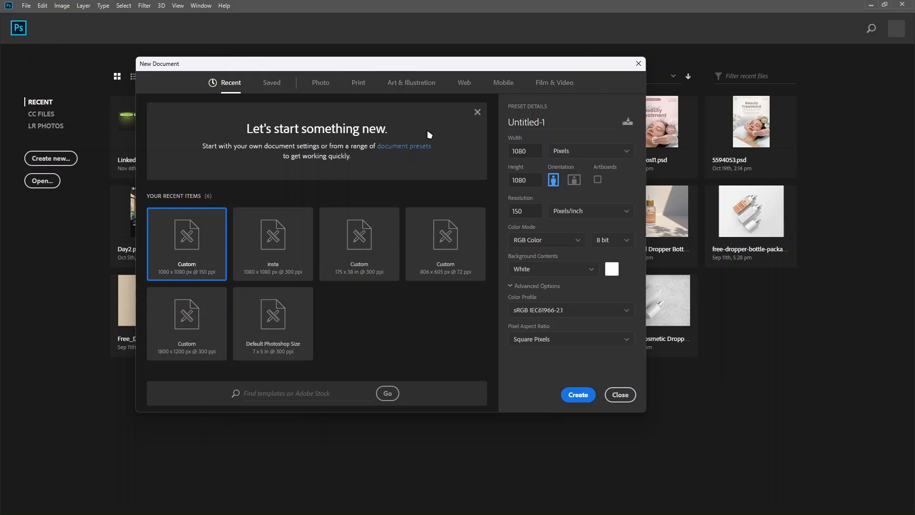
{"action": "left_click", "coordinate": [477, 113]}
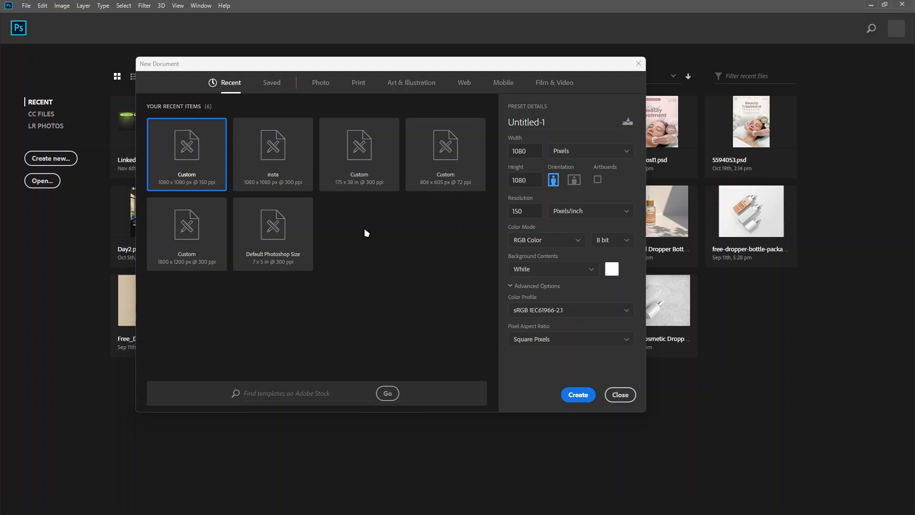
- Look through the Saved, Photo and Film & Video document presets, and return to the Recent presets
{"action": "left_click_drag", "start_coordinate": [531, 122], "coordinate": [484, 125]}
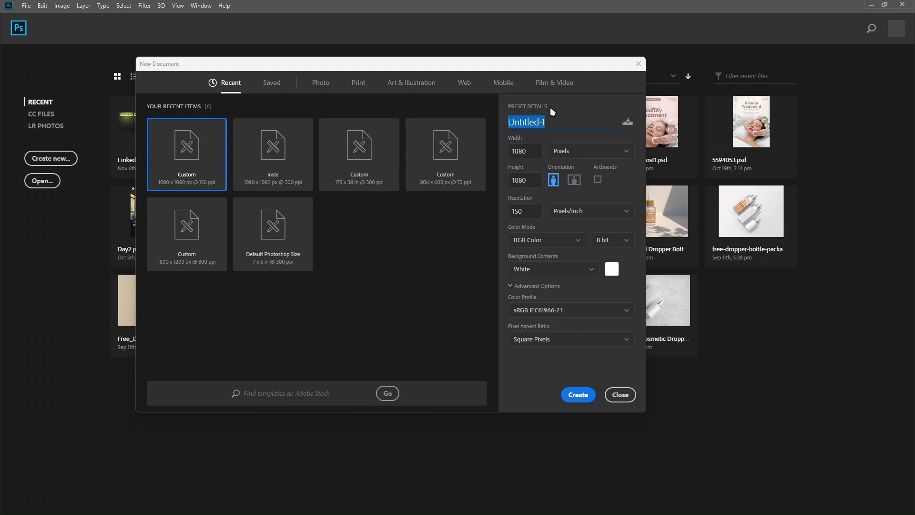
{"action": "left_click", "coordinate": [232, 78]}
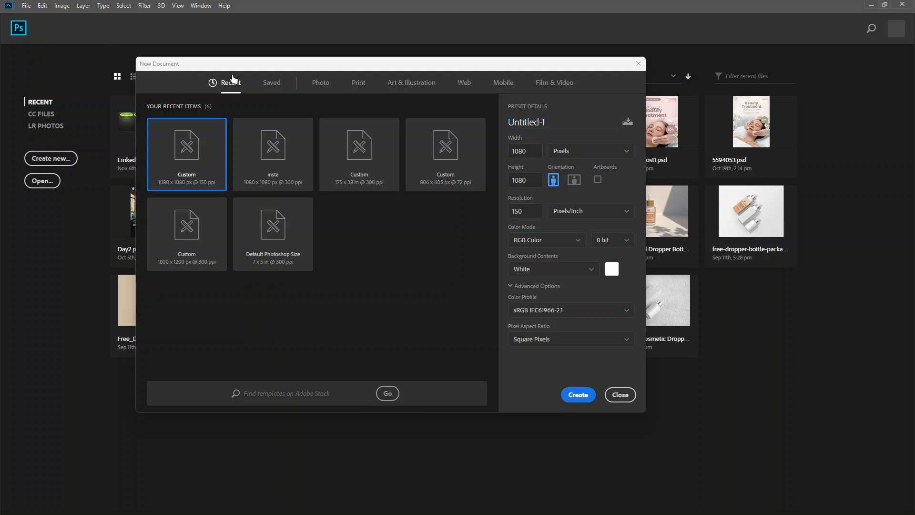
{"action": "left_click", "coordinate": [278, 89]}
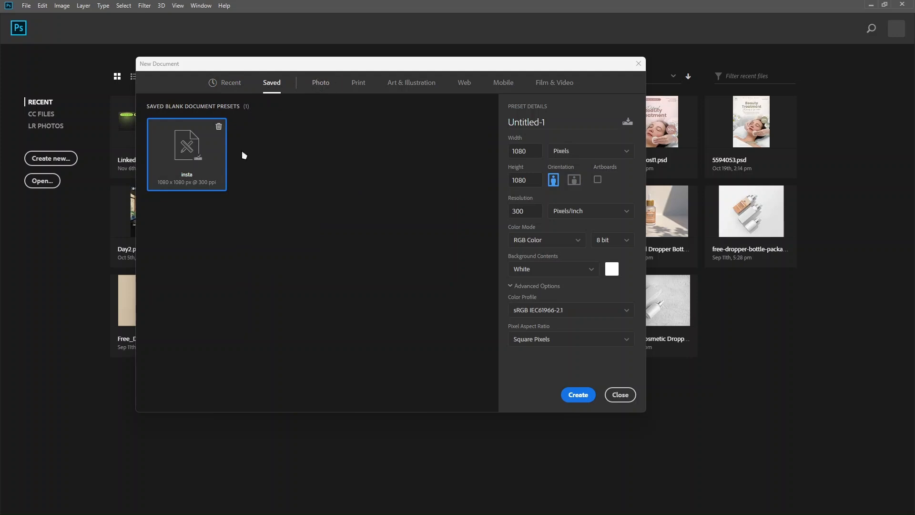
{"action": "left_click", "coordinate": [317, 83]}
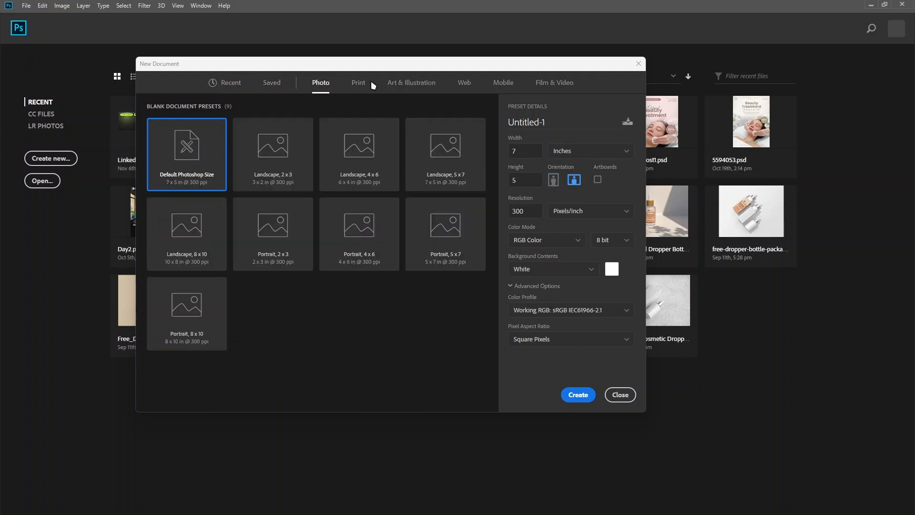
{"action": "left_click", "coordinate": [549, 83]}
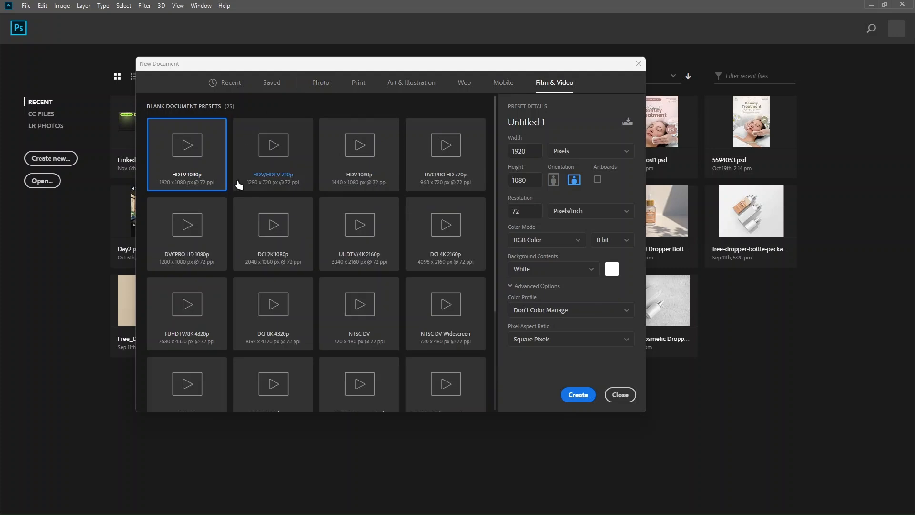
{"action": "left_click", "coordinate": [235, 88]}
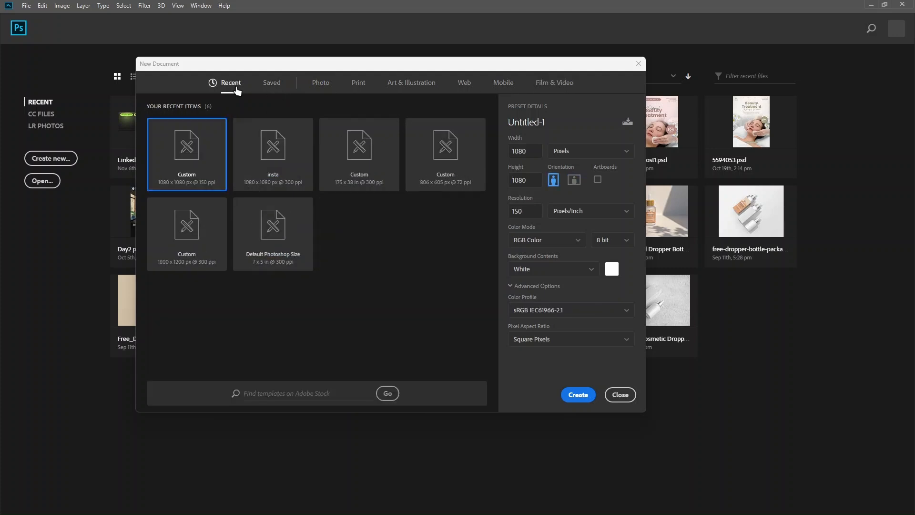
- Name the new document class1
{"action": "left_click", "coordinate": [558, 117]}
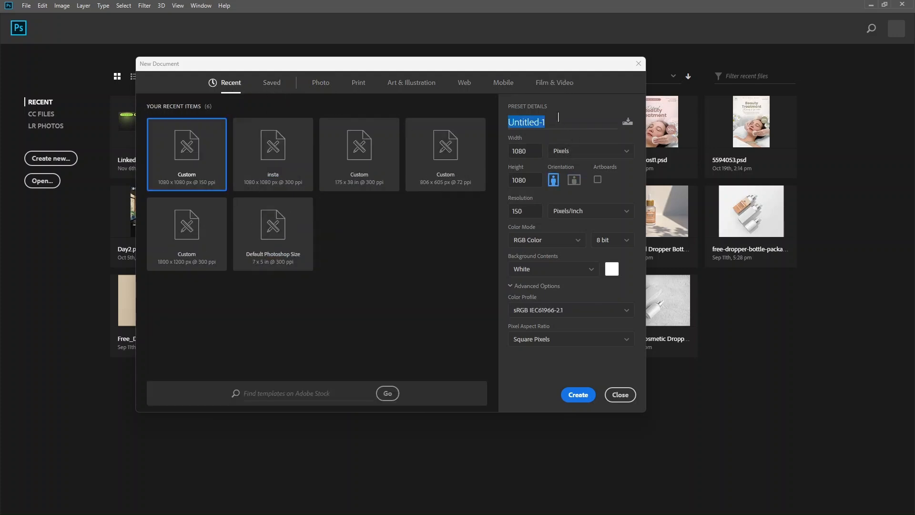
{"action": "type", "text": "class1"}
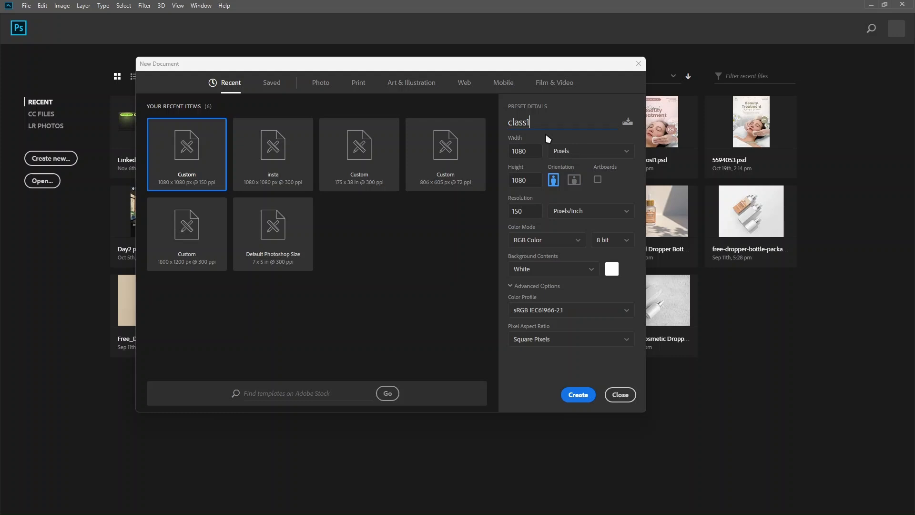
{"action": "double_click", "coordinate": [542, 127]}
{"action": "left_click", "coordinate": [573, 113]}
- Set the unit of the new document's dimensions to Pixels
{"action": "left_click", "coordinate": [529, 175]}
{"action": "left_click", "coordinate": [596, 150]}
{"action": "left_click", "coordinate": [596, 150]}
{"action": "left_click", "coordinate": [582, 161]}
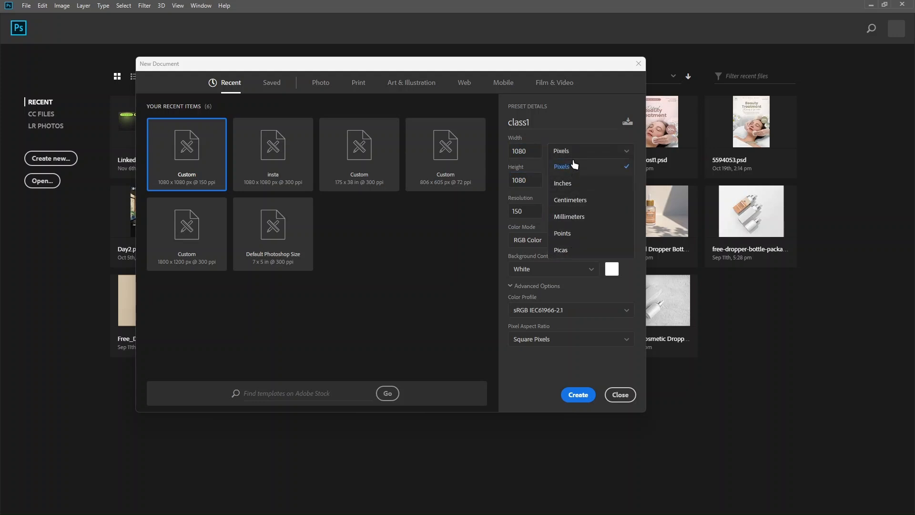
{"action": "left_click", "coordinate": [575, 164]}
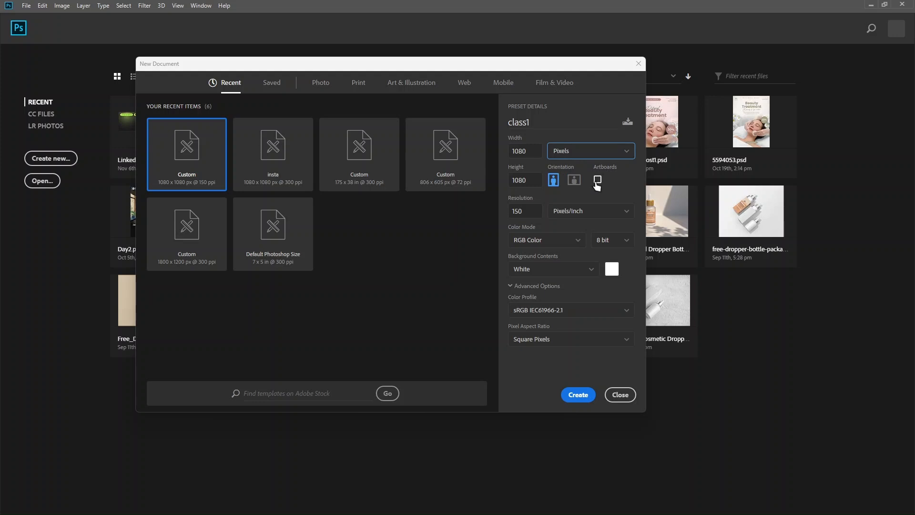
- Set the new document's color mode to RGB Color
{"action": "double_click", "coordinate": [519, 211]}
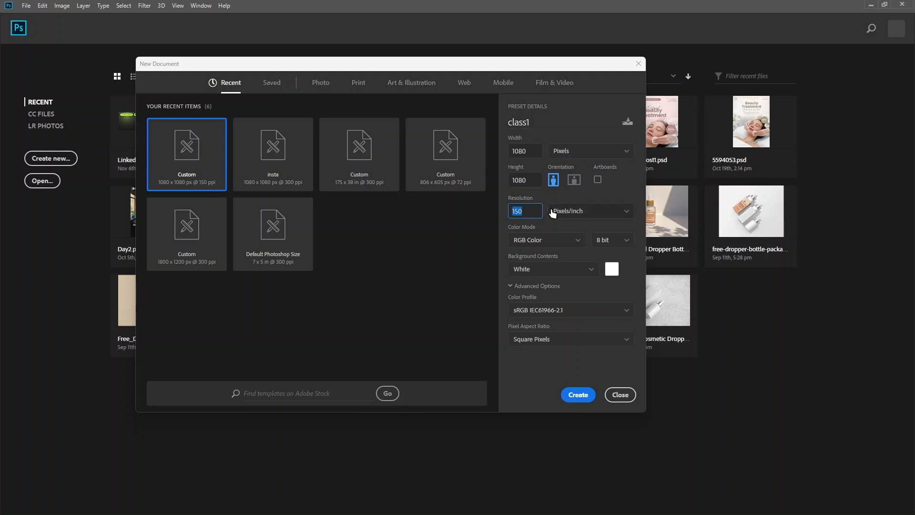
{"action": "left_click", "coordinate": [566, 236]}
{"action": "left_click", "coordinate": [569, 239]}
{"action": "left_click", "coordinate": [569, 238]}
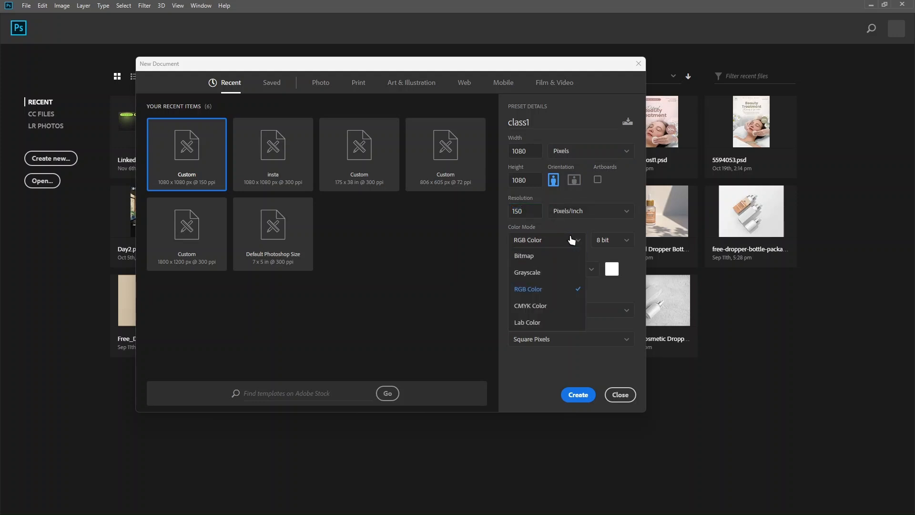
{"action": "left_click", "coordinate": [546, 289]}
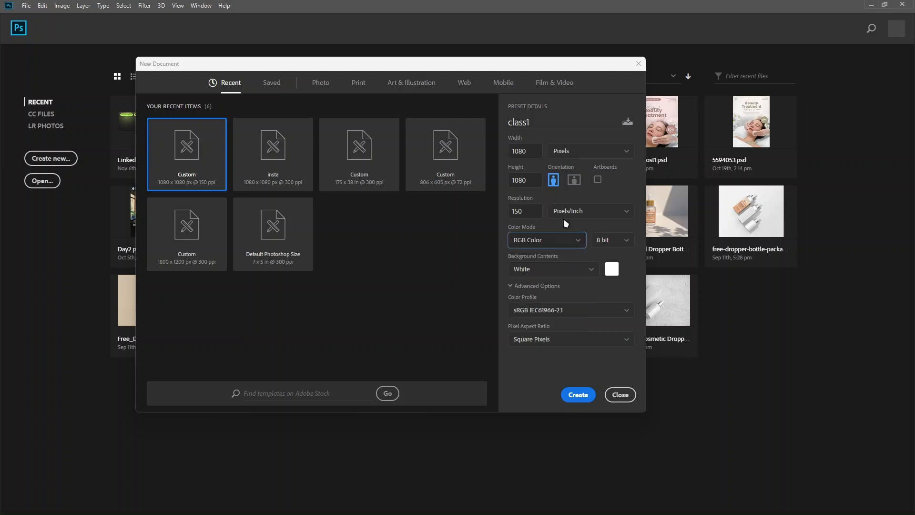
- Examine the available color modes and bit depths for the new document
{"action": "left_click", "coordinate": [561, 240]}
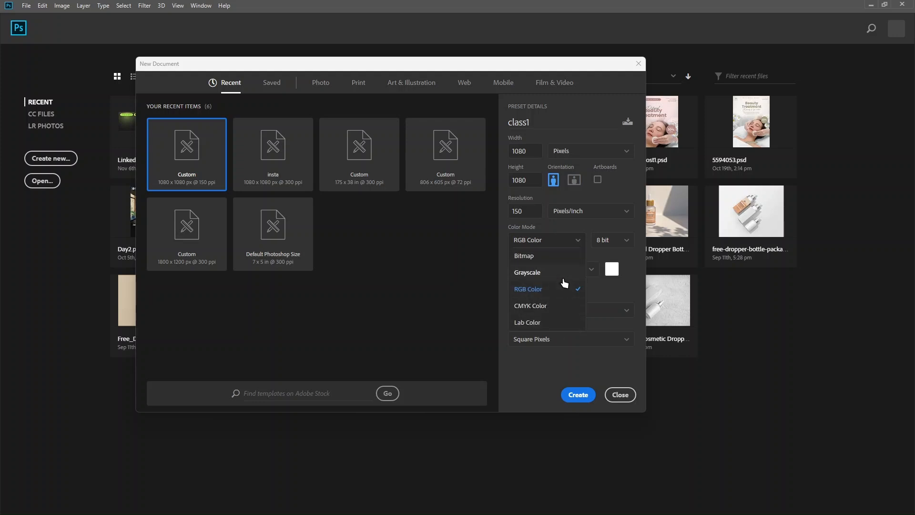
{"action": "left_click", "coordinate": [579, 238]}
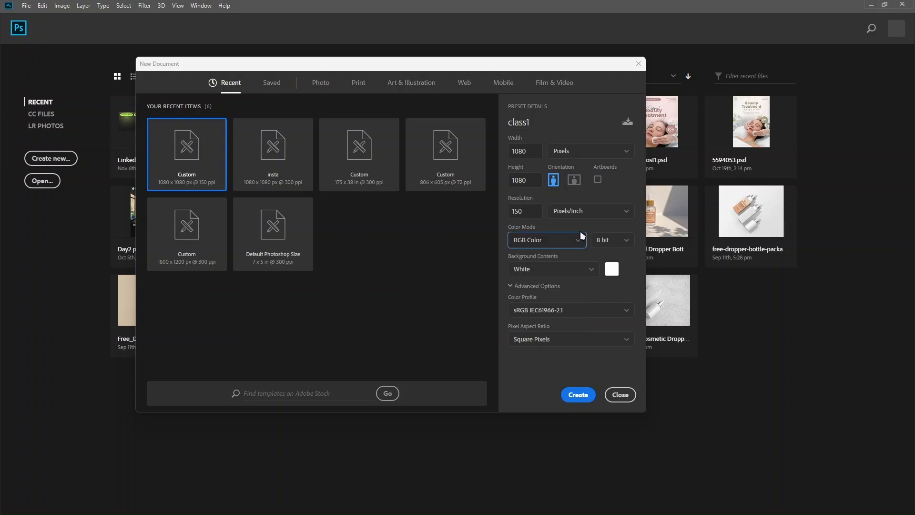
{"action": "left_click", "coordinate": [576, 240]}
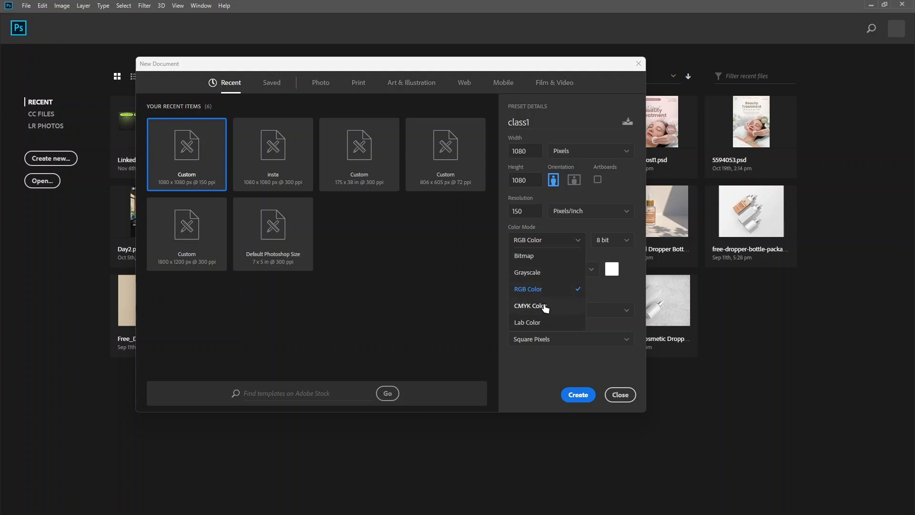
{"action": "left_click", "coordinate": [605, 232]}
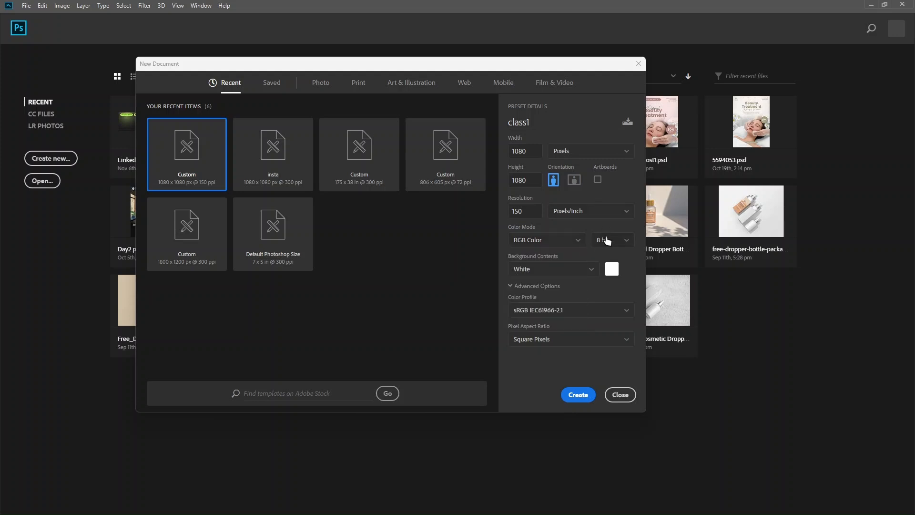
{"action": "left_click", "coordinate": [607, 241]}
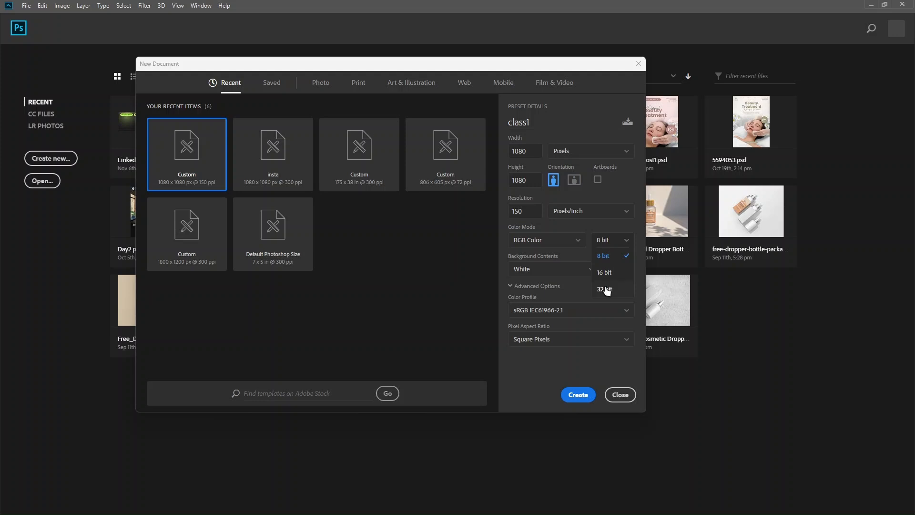
{"action": "left_click", "coordinate": [584, 261]}
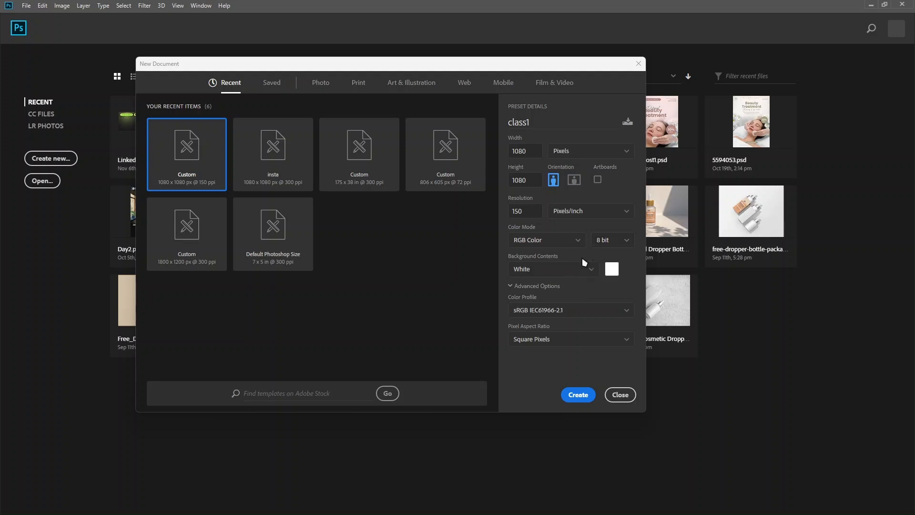
{"action": "left_click", "coordinate": [620, 247]}
{"action": "left_click", "coordinate": [620, 247]}
{"action": "left_click", "coordinate": [611, 243]}
{"action": "left_click", "coordinate": [612, 243]}
- Examine the available background contents options for the new document
{"action": "left_click", "coordinate": [566, 270]}
{"action": "left_click", "coordinate": [565, 270]}
{"action": "left_click", "coordinate": [577, 275]}
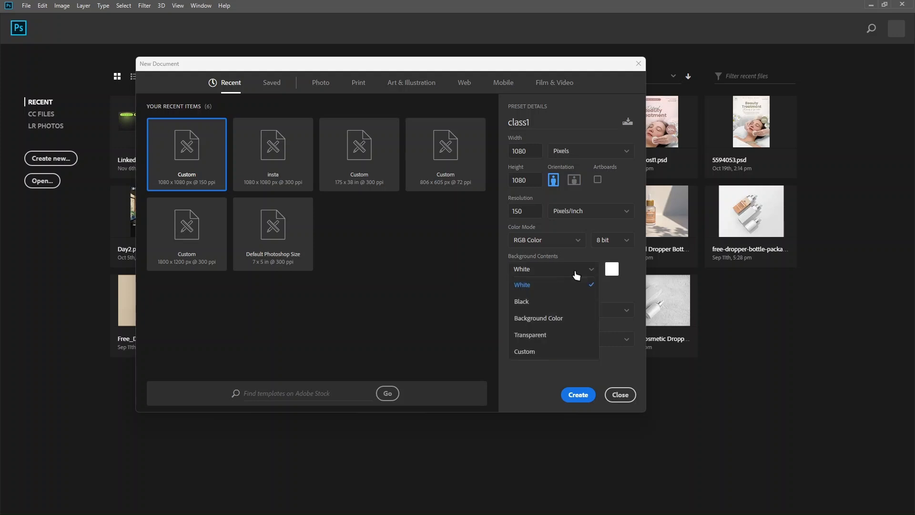
{"action": "left_click", "coordinate": [576, 275]}
{"action": "left_click", "coordinate": [575, 274]}
{"action": "left_click", "coordinate": [607, 280]}
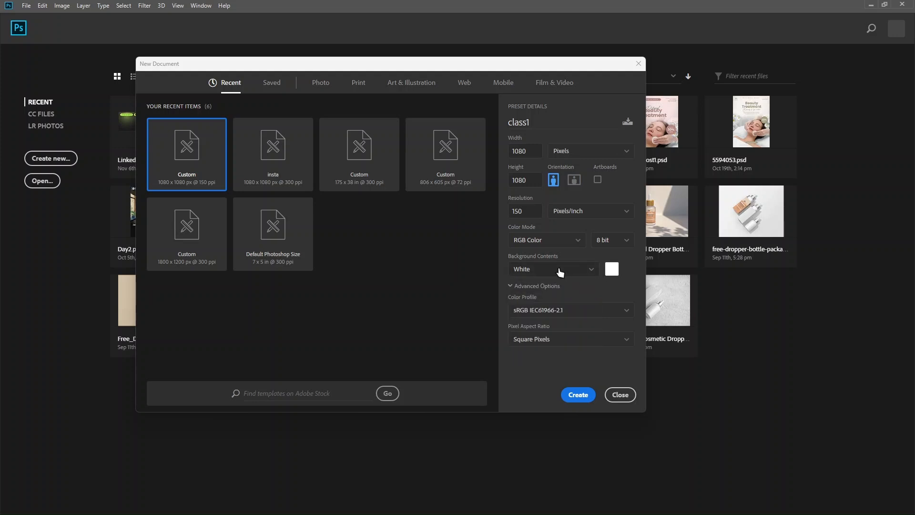
{"action": "left_click", "coordinate": [610, 268]}
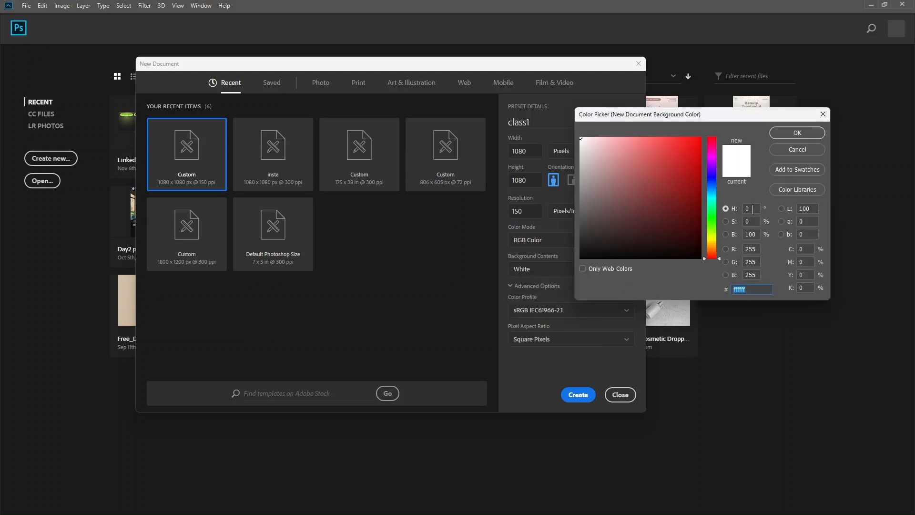
{"action": "left_click", "coordinate": [698, 147]}
{"action": "left_click", "coordinate": [805, 151]}
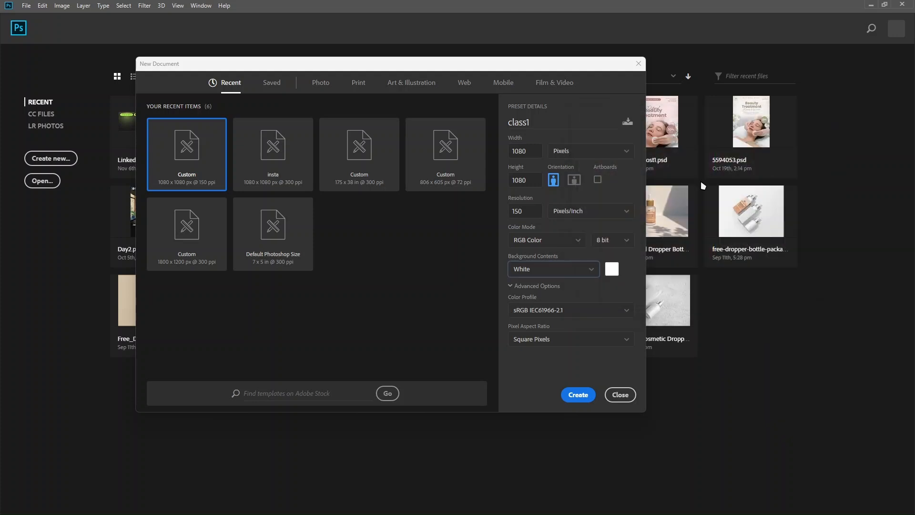
- Set the new document's background to a custom red picked in the Color Picker
{"action": "left_click", "coordinate": [611, 268]}
{"action": "left_click", "coordinate": [668, 159]}
{"action": "left_click", "coordinate": [788, 133]}
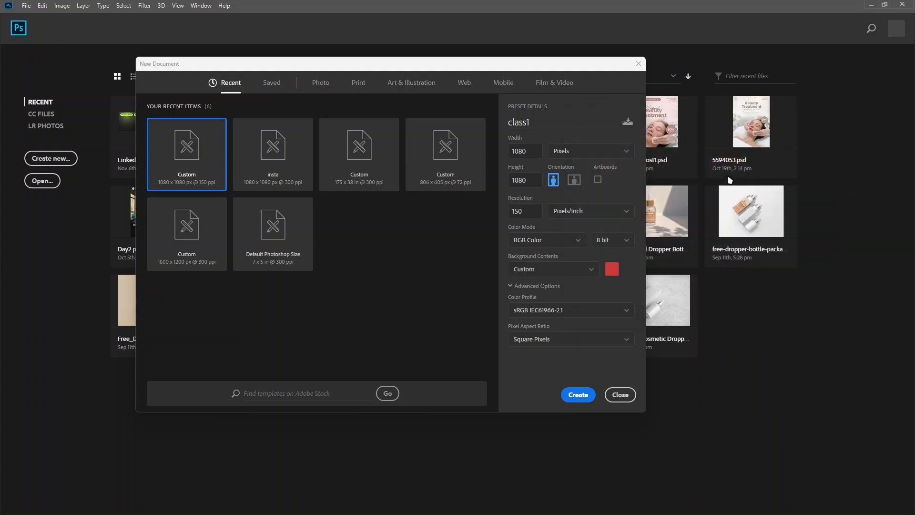
- Set the new document's background contents to White
{"action": "left_click", "coordinate": [567, 271]}
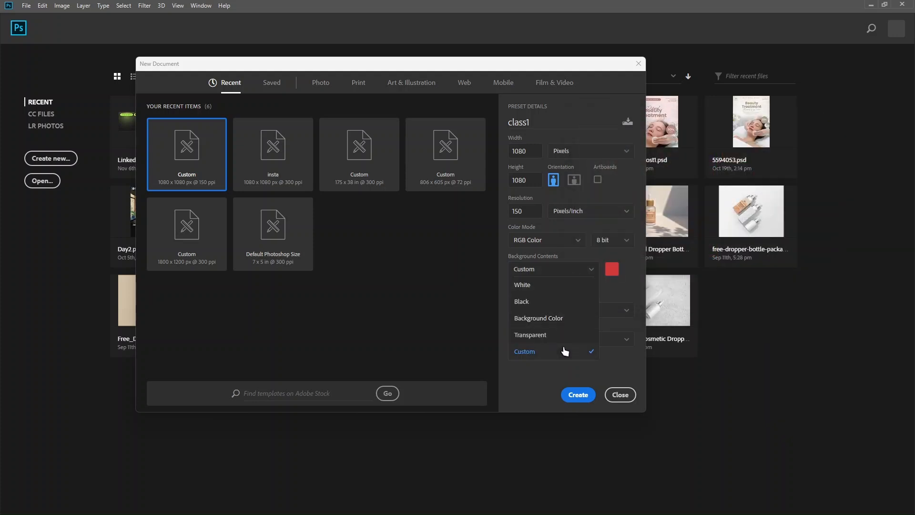
{"action": "left_click", "coordinate": [563, 318]}
{"action": "left_click", "coordinate": [565, 279]}
{"action": "left_click", "coordinate": [566, 286]}
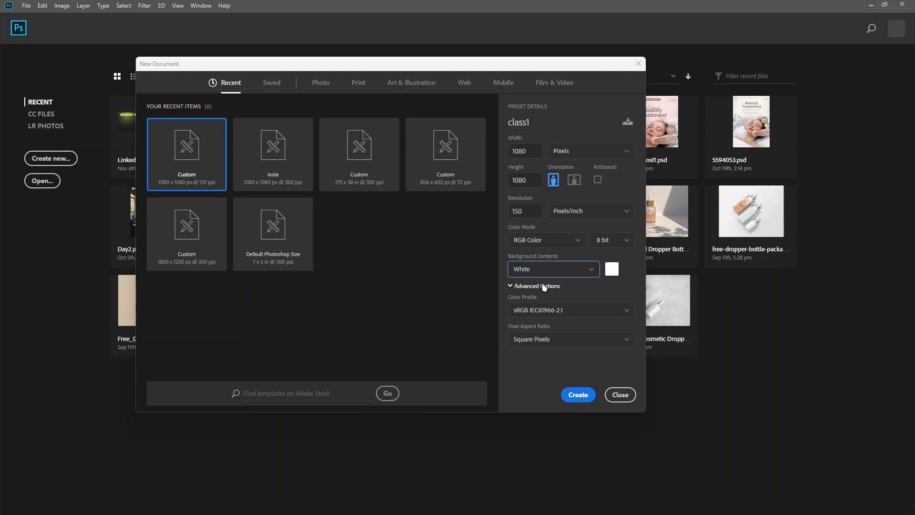
{"action": "left_click", "coordinate": [306, 504]}
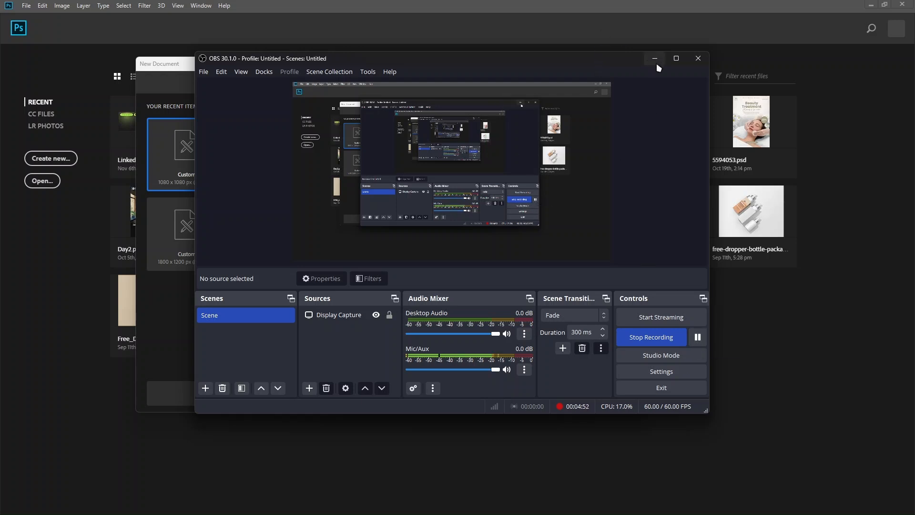
{"action": "left_click", "coordinate": [655, 65]}
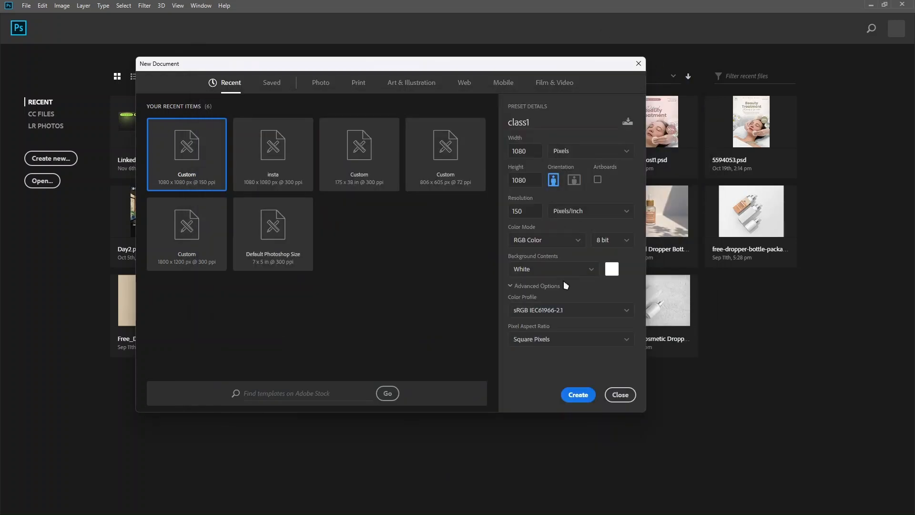
- Review the available color profiles and choose sRGB IEC61966-2.1 for the new document
{"action": "left_click", "coordinate": [563, 310]}
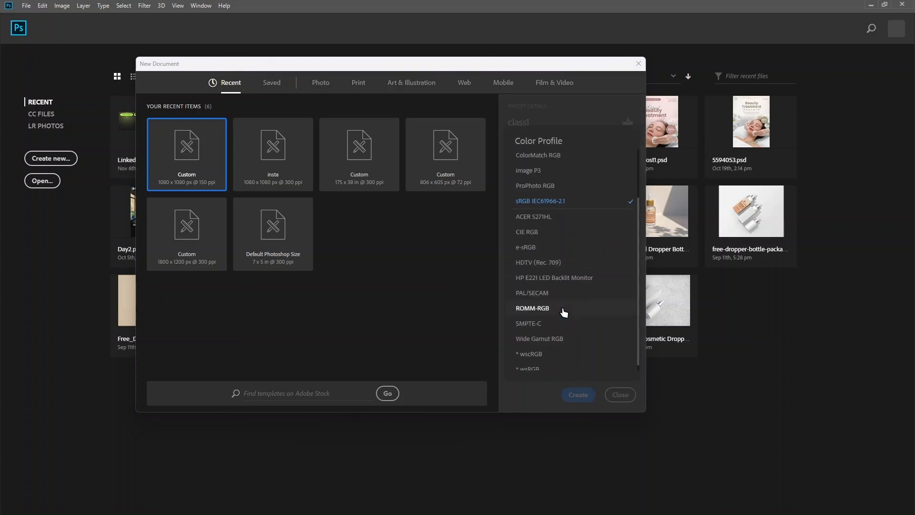
{"action": "scroll", "coordinate": [578, 274], "scroll_direction": "up", "scroll_amount": 2}
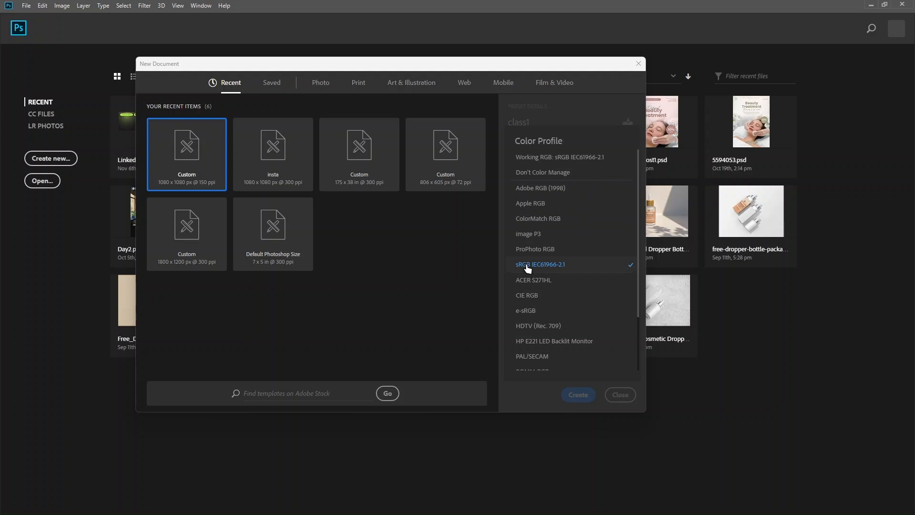
{"action": "left_click", "coordinate": [521, 265]}
- Examine the pixel aspect ratio options for the new document and collapse the advanced options
{"action": "left_click", "coordinate": [526, 341]}
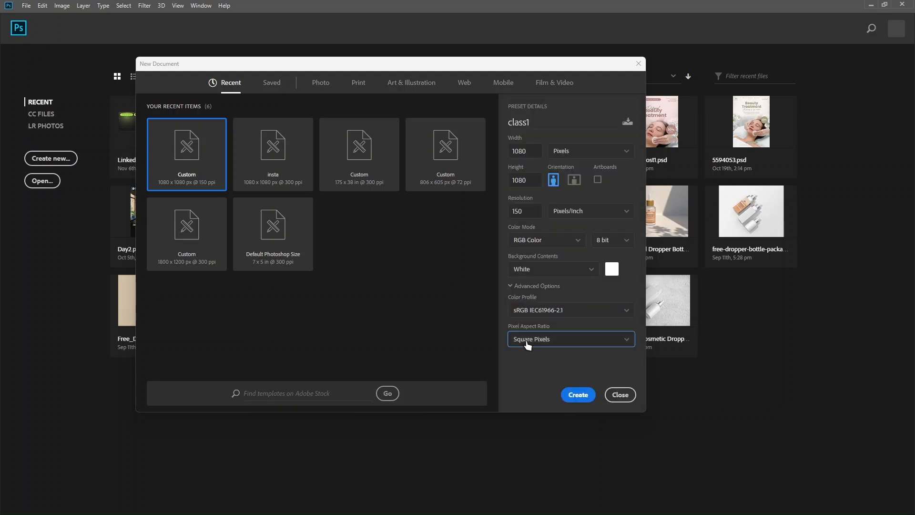
{"action": "left_click", "coordinate": [527, 343]}
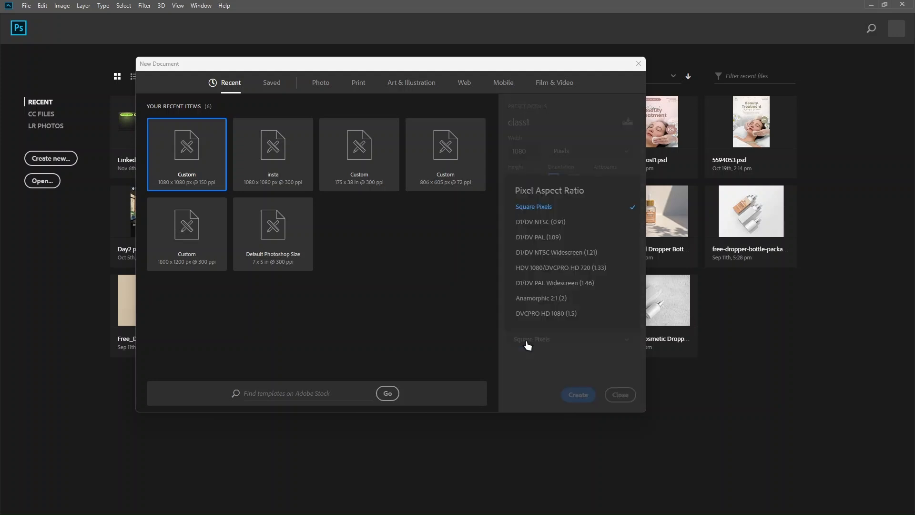
{"action": "left_click", "coordinate": [526, 344]}
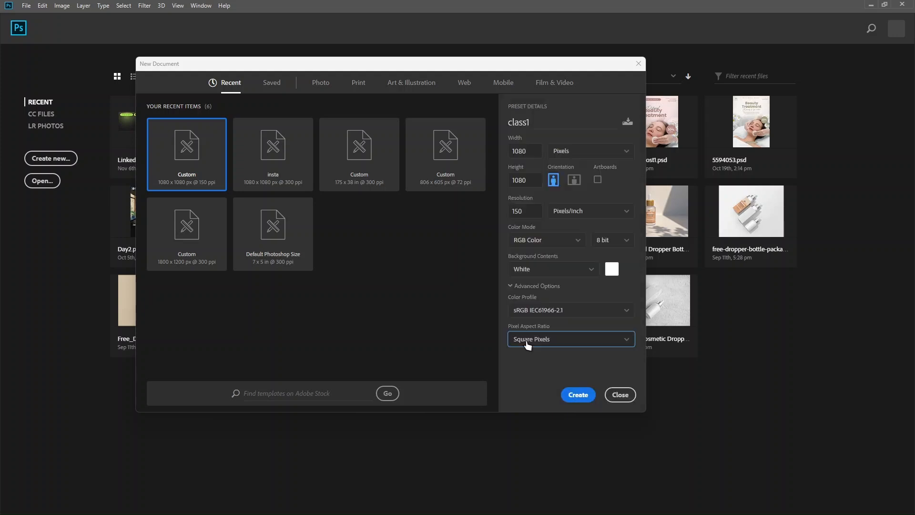
{"action": "left_click", "coordinate": [524, 288]}
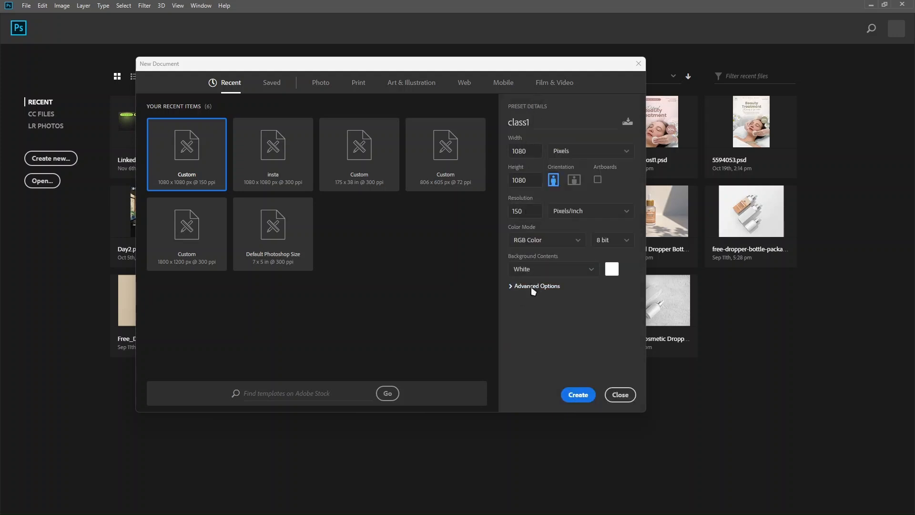
- Load the saved insta preset, 1080 x 1080 pixels at 300 ppi, for the new document
{"action": "left_click", "coordinate": [272, 83]}
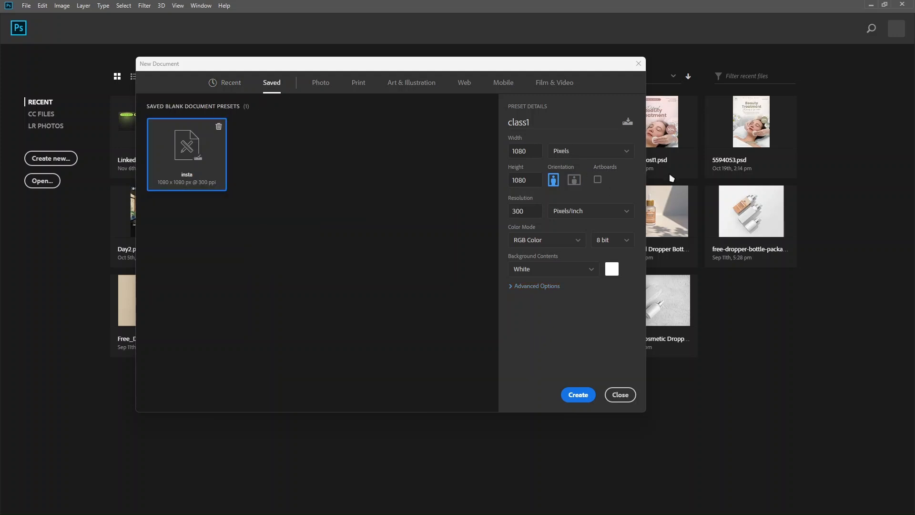
{"action": "left_click", "coordinate": [530, 123]}
{"action": "double_click", "coordinate": [528, 122]}
- Save the document settings as a preset named c1 and delete that preset again
{"action": "left_click", "coordinate": [627, 123]}
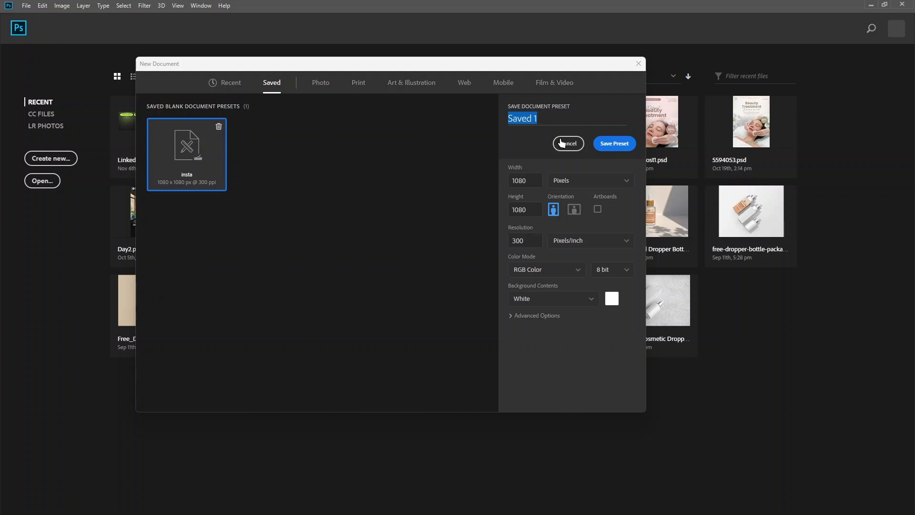
{"action": "left_click", "coordinate": [541, 203]}
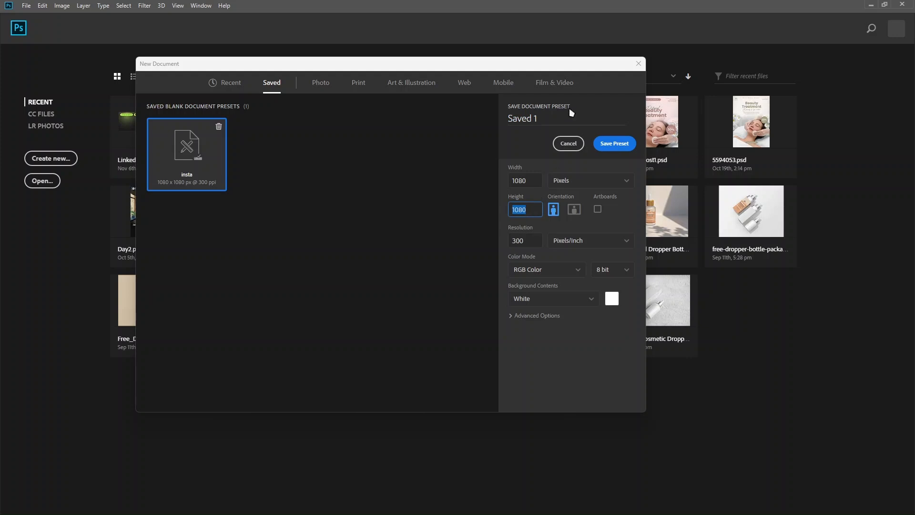
{"action": "left_click", "coordinate": [547, 124]}
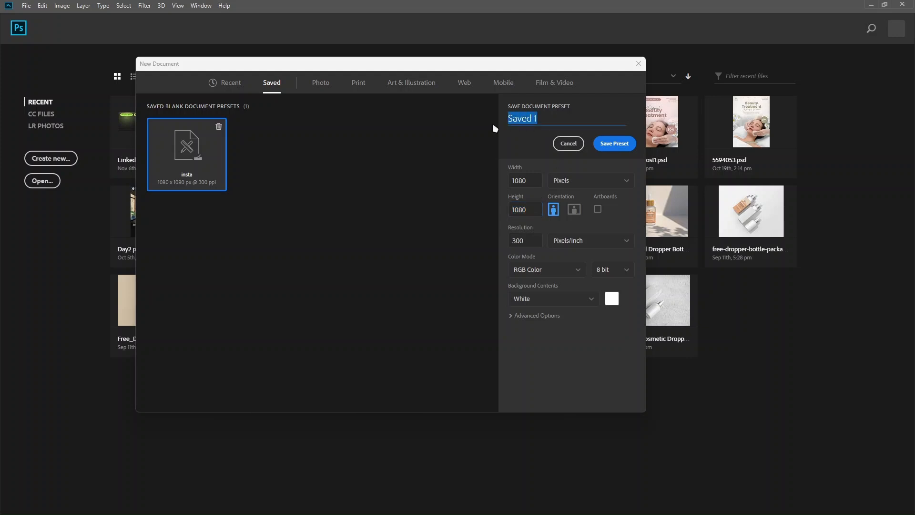
{"action": "type", "text": "c1"}
{"action": "left_click", "coordinate": [532, 238]}
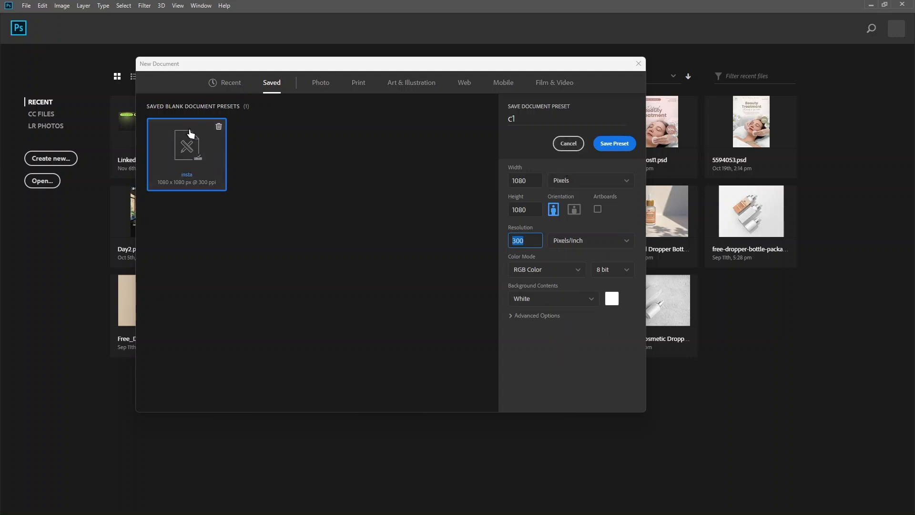
{"action": "left_click", "coordinate": [614, 143]}
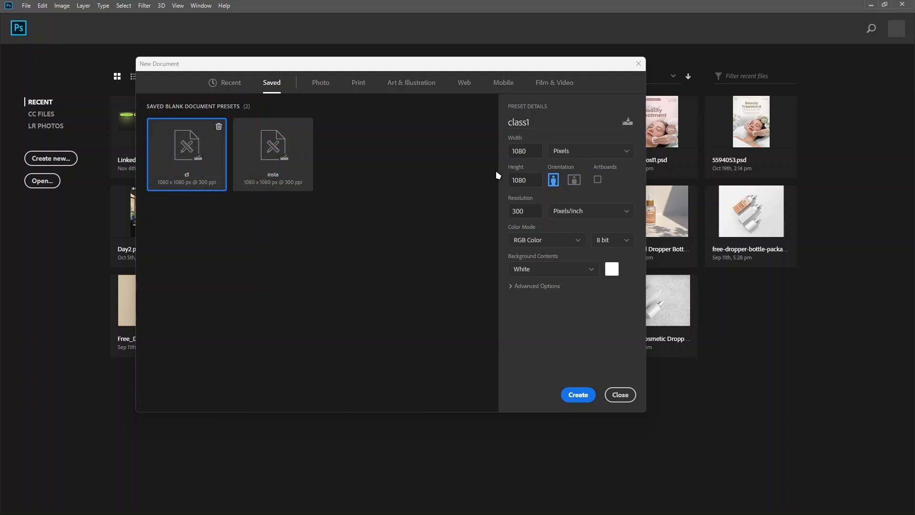
{"action": "left_click", "coordinate": [218, 127]}
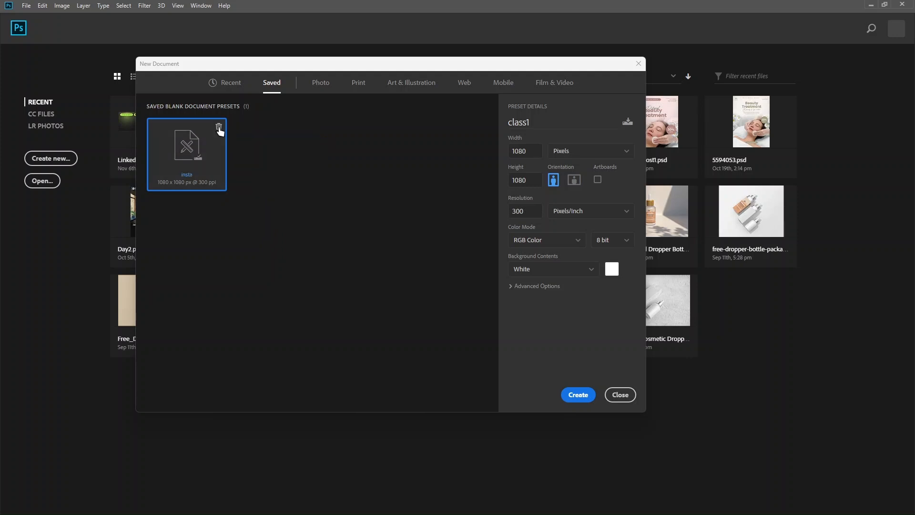
- Create the class1 document at 1080 x 1080 pixels and 300 ppi with artboards off
{"action": "left_click", "coordinate": [598, 180]}
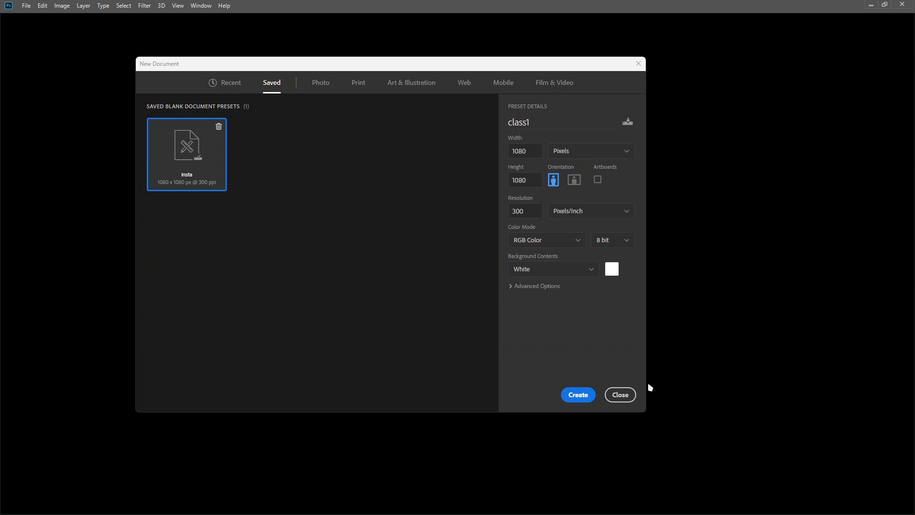
{"action": "left_click", "coordinate": [577, 396]}
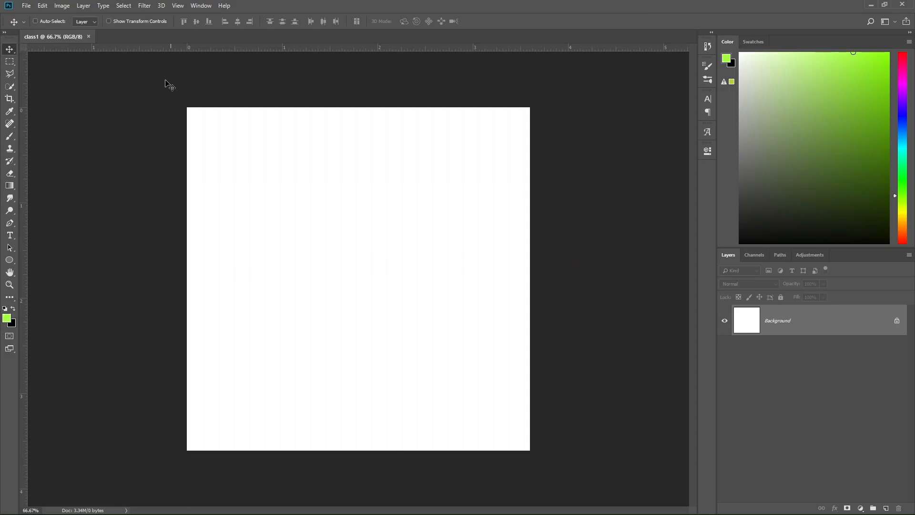
{"action": "left_click", "coordinate": [26, 5]}
{"action": "left_click", "coordinate": [306, 3]}
{"action": "left_click", "coordinate": [4, 33]}
{"action": "left_click", "coordinate": [5, 32]}
- Try out custom panel arrangements by changing the height and width of the Color and Layers panels
{"action": "left_click_drag", "start_coordinate": [860, 248], "coordinate": [815, 46]}
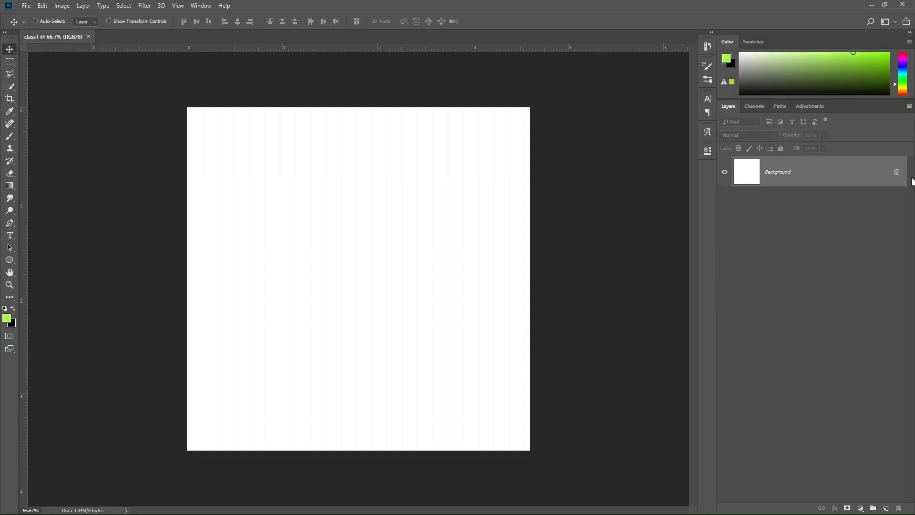
{"action": "left_click_drag", "start_coordinate": [867, 99], "coordinate": [867, 218]}
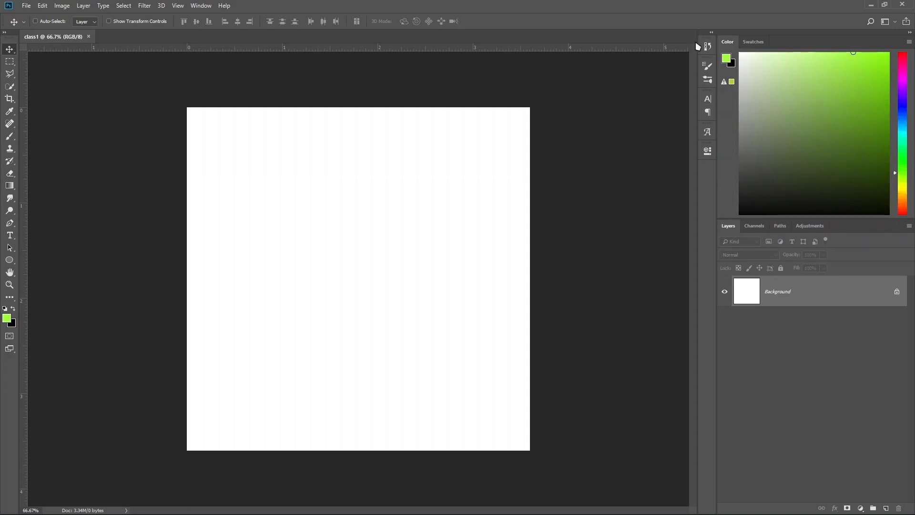
{"action": "left_click_drag", "start_coordinate": [765, 35], "coordinate": [653, 90]}
{"action": "left_click_drag", "start_coordinate": [297, 40], "coordinate": [152, 67]}
{"action": "left_click_drag", "start_coordinate": [76, 72], "coordinate": [67, 37]}
{"action": "left_click_drag", "start_coordinate": [653, 95], "coordinate": [910, 67]}
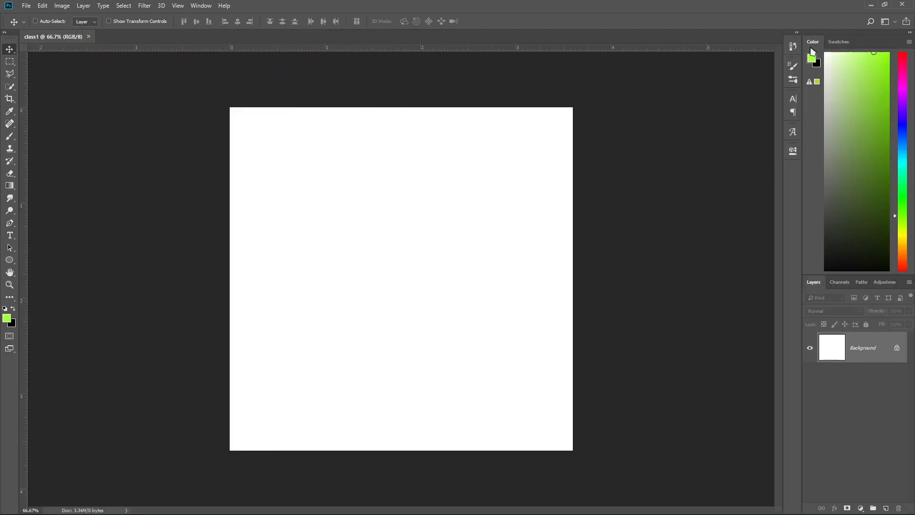
- Reset the Essentials workspace to its default panel layout
{"action": "left_click", "coordinate": [207, 6]}
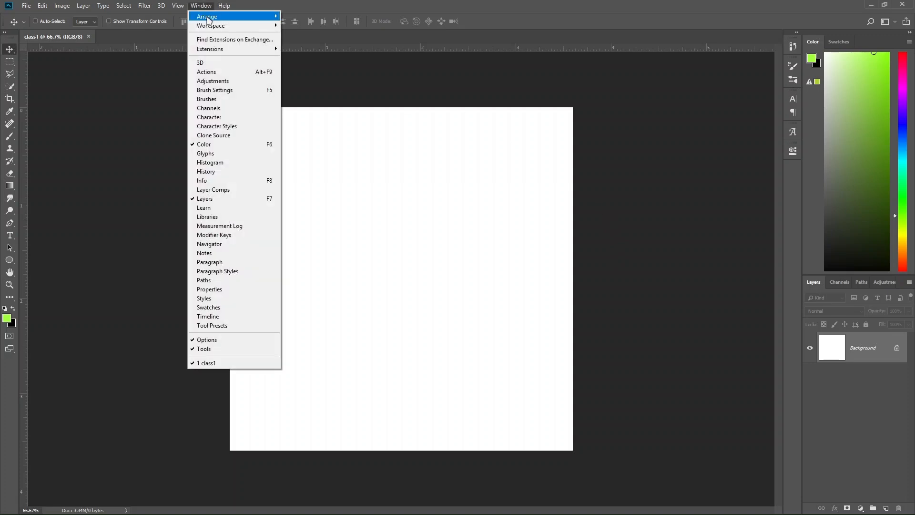
{"action": "mouse_move", "coordinate": [233, 26]}
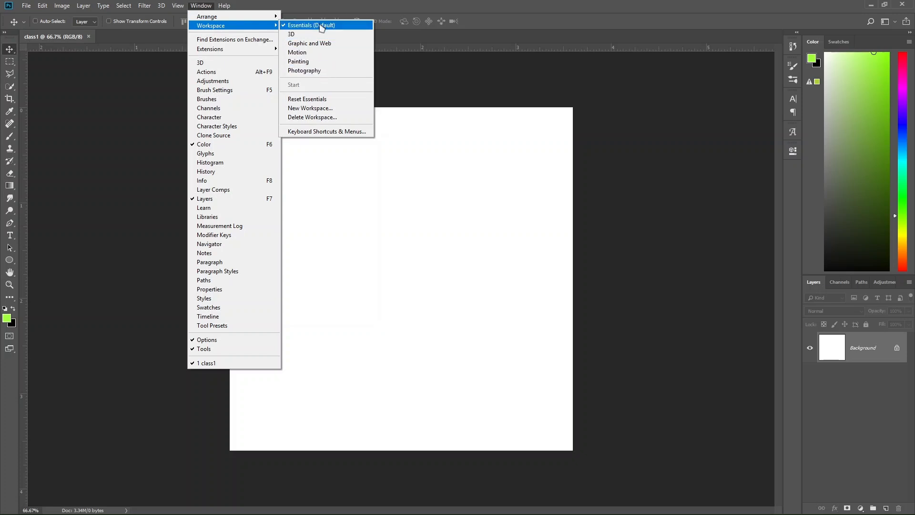
{"action": "left_click", "coordinate": [314, 99]}
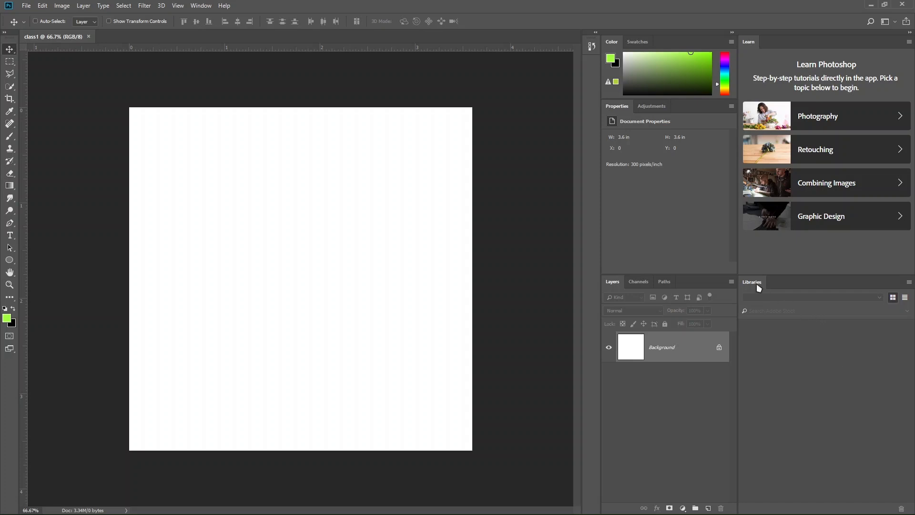
- Close the Learn and Libraries panels and slightly widen the remaining column with the Color, Properties and Layers panels
{"action": "right_click", "coordinate": [752, 42]}
{"action": "left_click", "coordinate": [776, 48]}
{"action": "right_click", "coordinate": [756, 44]}
{"action": "left_click", "coordinate": [771, 48]}
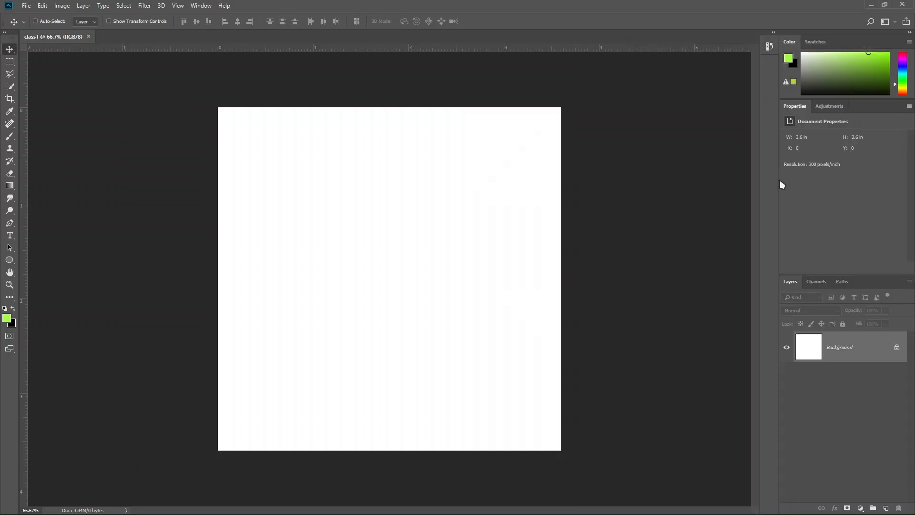
{"action": "left_click_drag", "start_coordinate": [778, 181], "coordinate": [755, 177]}
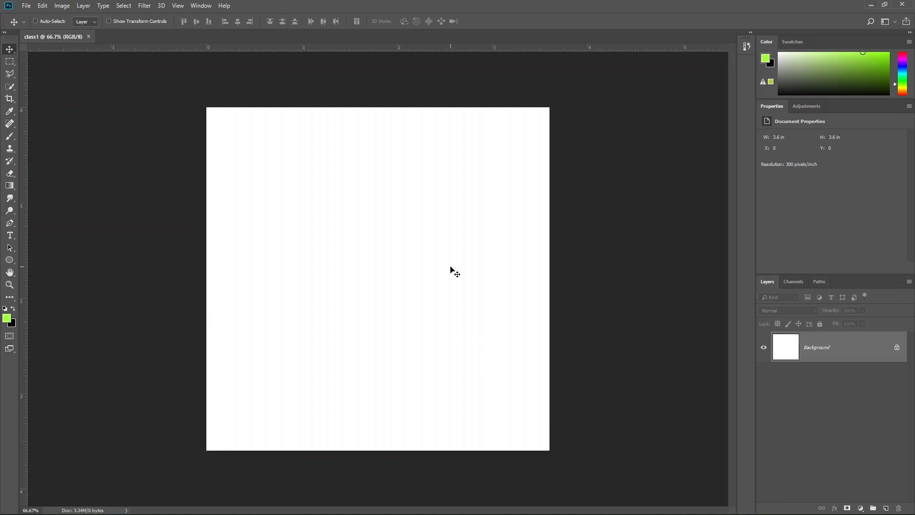
- Fit the class1 canvas to the window and try zooming out and in on it
{"action": "key", "text": "ctrl+0"}
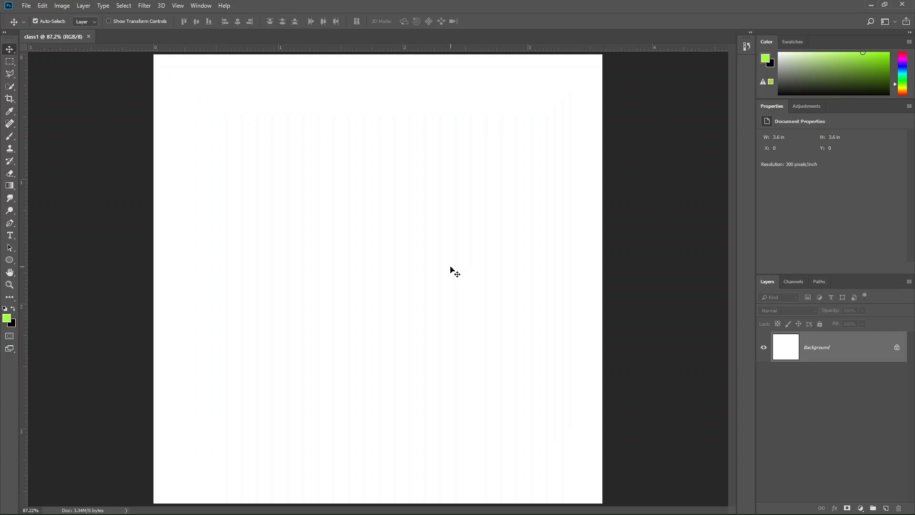
{"action": "scroll", "coordinate": [457, 296], "scroll_direction": "down", "scroll_amount": 7}
{"action": "scroll", "coordinate": [457, 296], "scroll_direction": "up", "scroll_amount": 7}
{"action": "scroll", "coordinate": [458, 296], "scroll_direction": "down", "scroll_amount": 5}
{"action": "scroll", "coordinate": [457, 296], "scroll_direction": "up", "scroll_amount": 4}
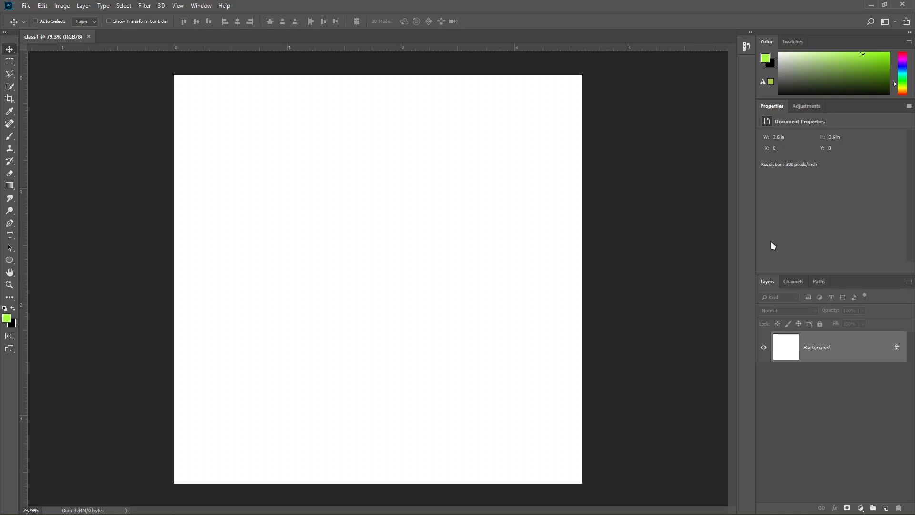
{"action": "left_click", "coordinate": [825, 108]}
{"action": "left_click", "coordinate": [771, 106]}
{"action": "left_click", "coordinate": [24, 7]}
{"action": "left_click", "coordinate": [102, 6]}
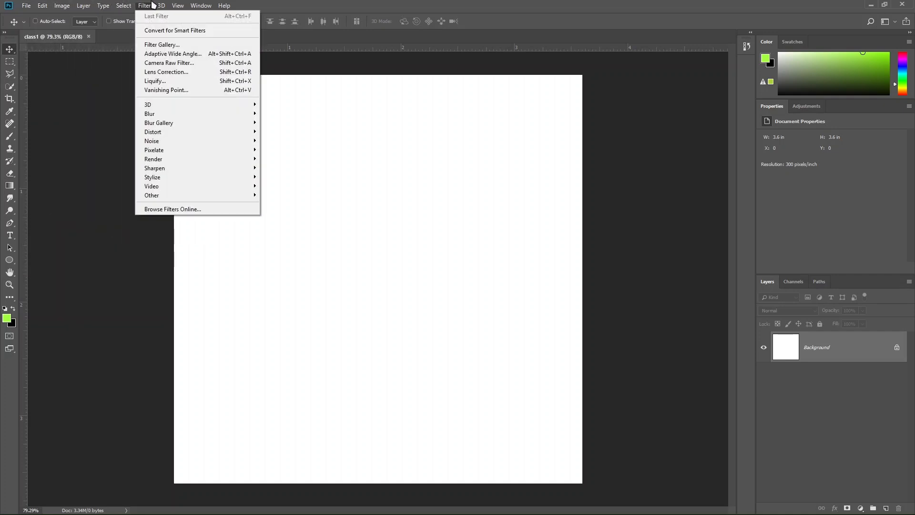
{"action": "mouse_move", "coordinate": [178, 5]}
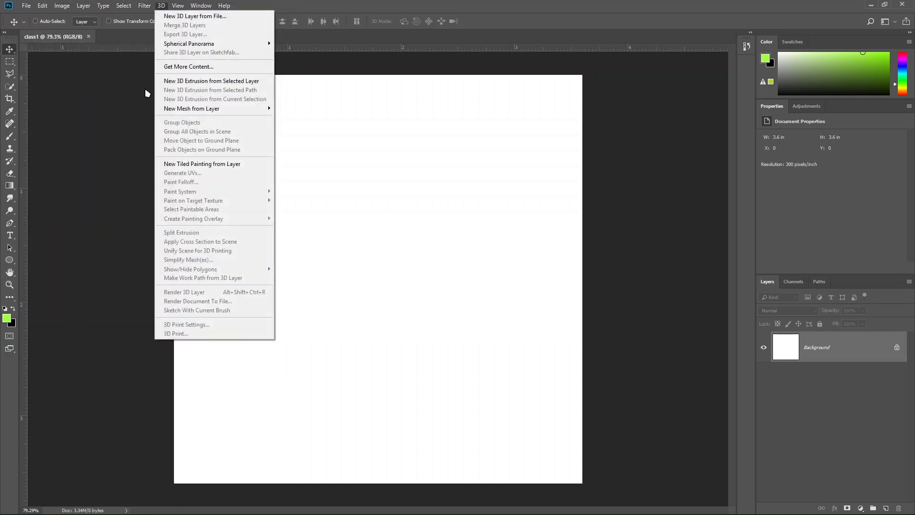
{"action": "left_click", "coordinate": [95, 210]}
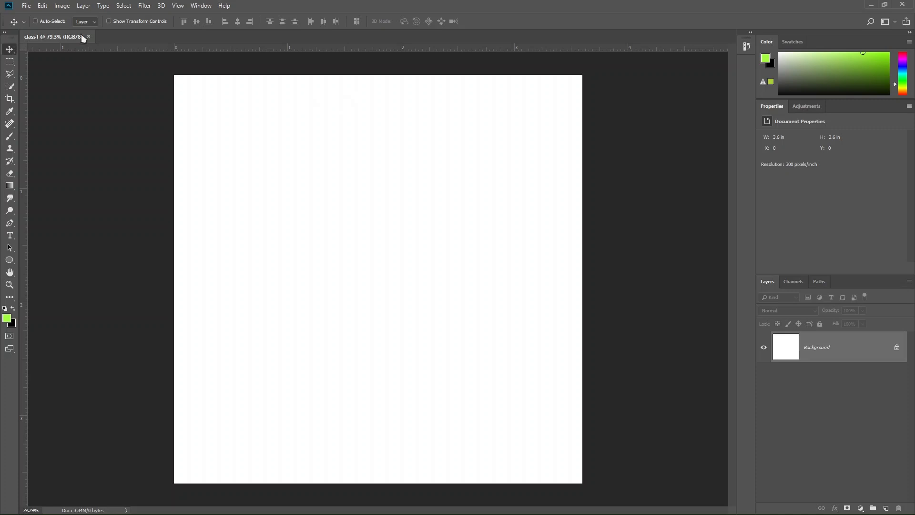
- Create a second document of 1080 x 1080 pixels at 300 ppi in RGB Color with artboards enabled
{"action": "left_click", "coordinate": [27, 6]}
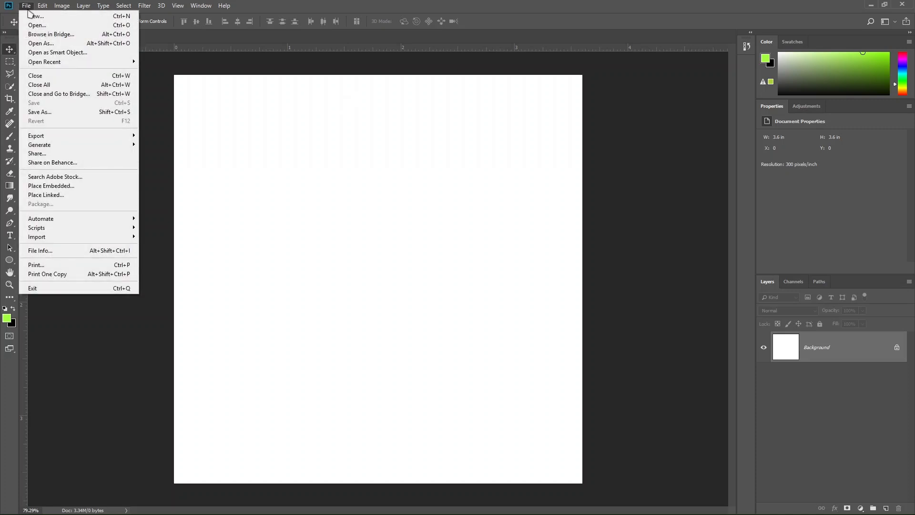
{"action": "left_click", "coordinate": [34, 18]}
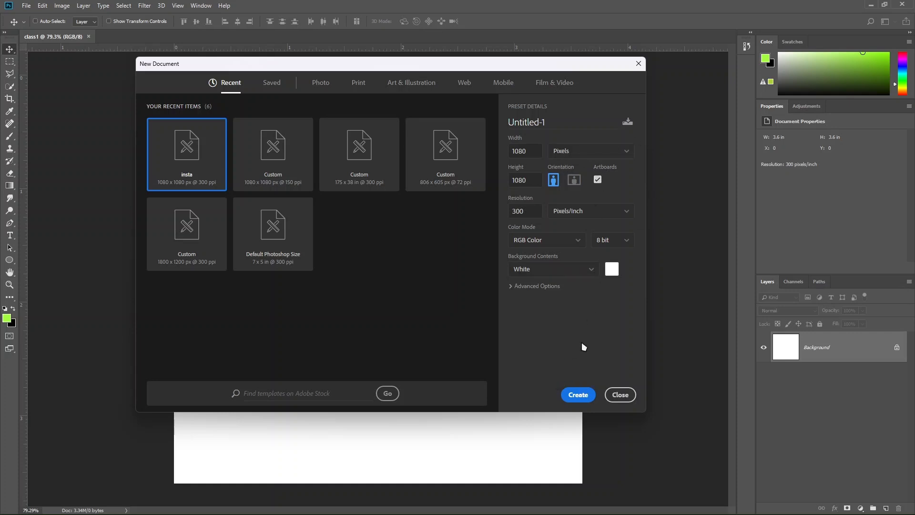
{"action": "left_click", "coordinate": [577, 395]}
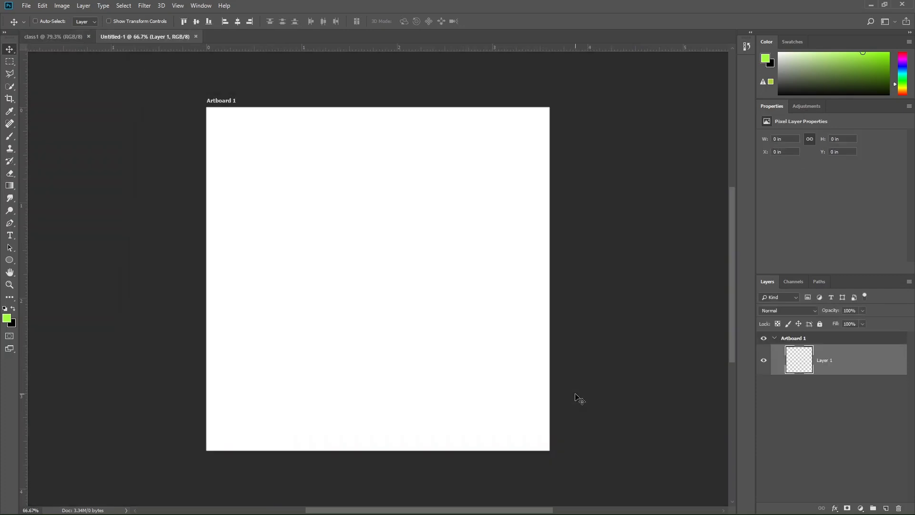
- Move Artboard 1 about 0.02 in to the left and switch back to the class1 document
{"action": "mouse_move", "coordinate": [212, 101]}
{"action": "left_mouse_down"}
{"action": "mouse_move", "coordinate": [227, 101]}
{"action": "mouse_move", "coordinate": [210, 101]}
{"action": "left_mouse_up"}
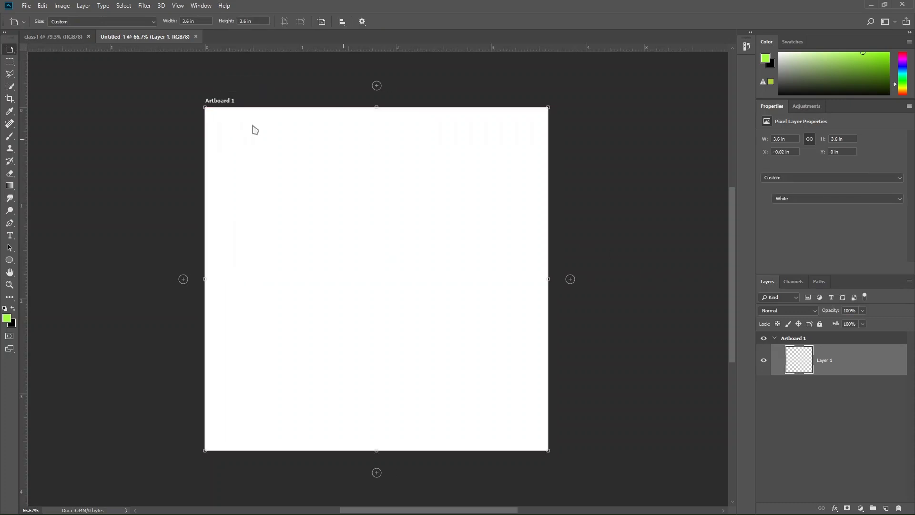
{"action": "left_click", "coordinate": [53, 37]}
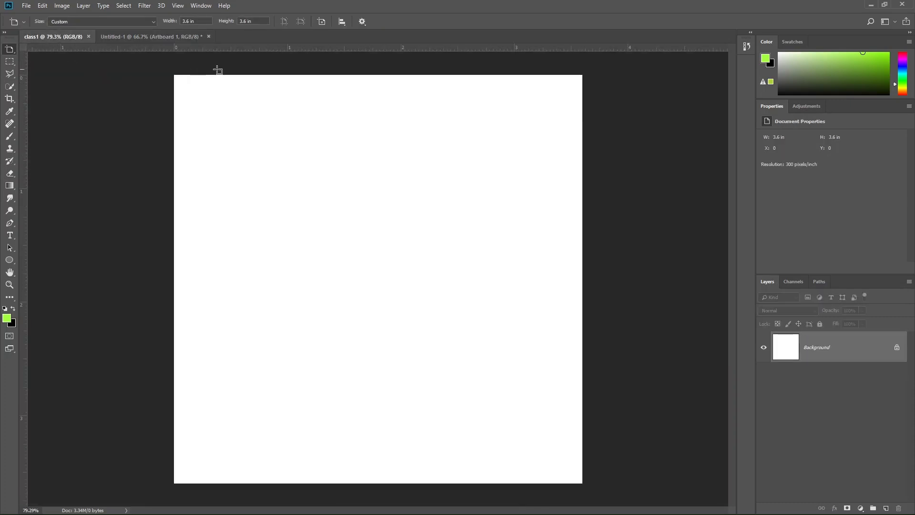
- Activate the Move tool in place of the Artboard tool and view class1 alongside the artboard document
{"action": "left_click", "coordinate": [9, 49]}
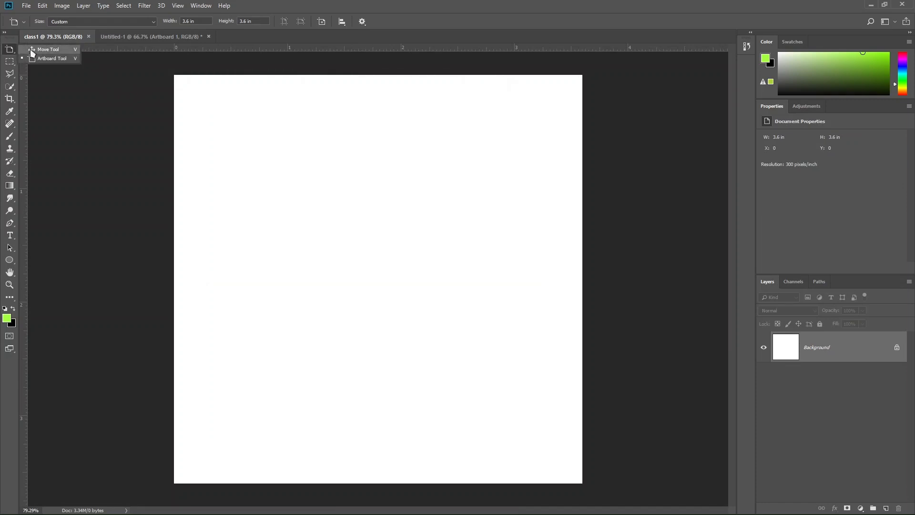
{"action": "left_click", "coordinate": [35, 49]}
{"action": "left_click", "coordinate": [102, 36]}
{"action": "left_click", "coordinate": [61, 40]}
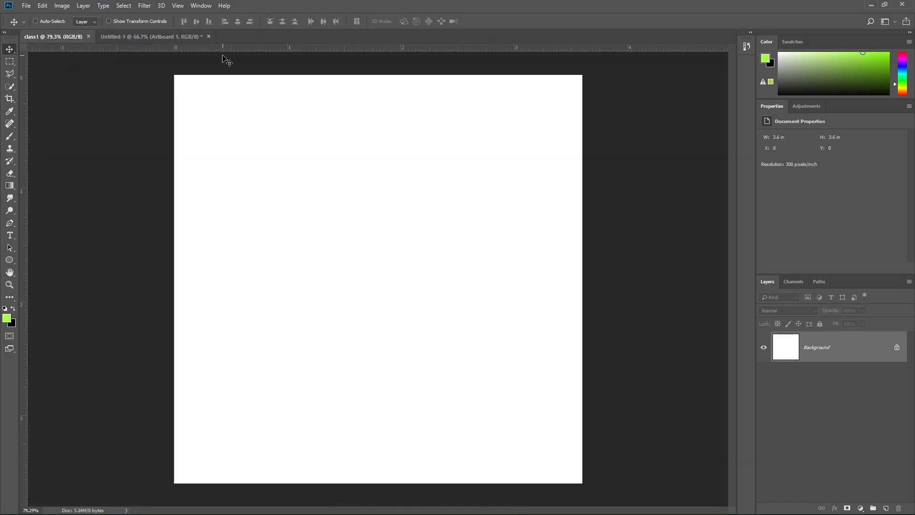
{"action": "scroll", "coordinate": [525, 308], "scroll_direction": "up", "scroll_amount": 1}
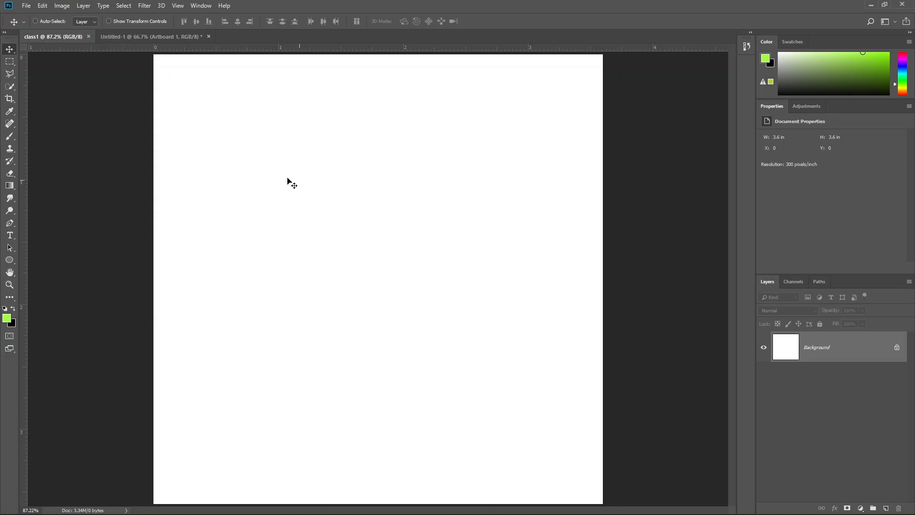
- Switch to the artboard document, shrink Artboard 1 to about 1.15 x 1.44 in, and undo the resize
{"action": "left_click", "coordinate": [163, 40]}
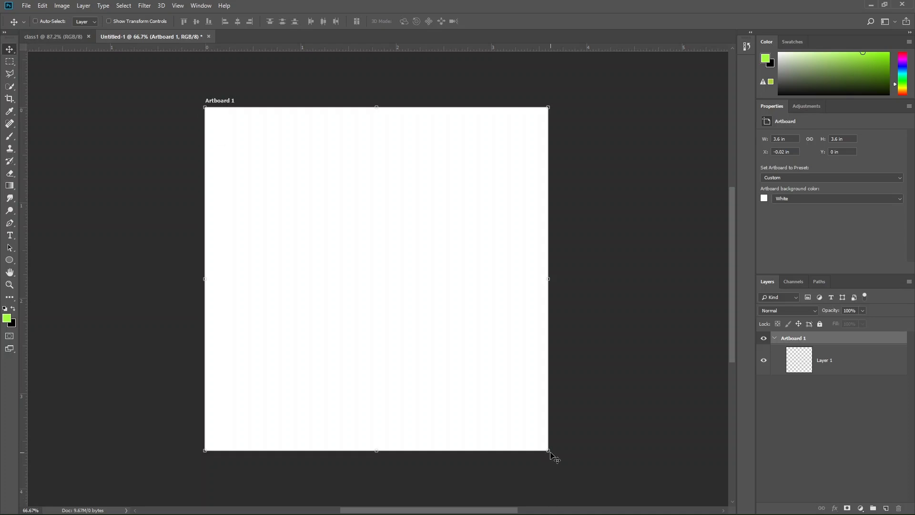
{"action": "left_click_drag", "start_coordinate": [548, 451], "coordinate": [317, 245]}
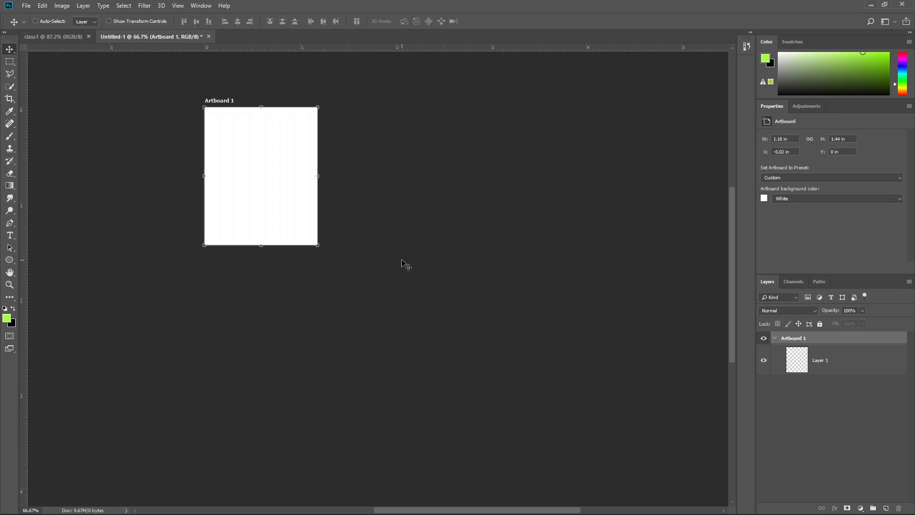
{"action": "key", "text": "ctrl+z"}
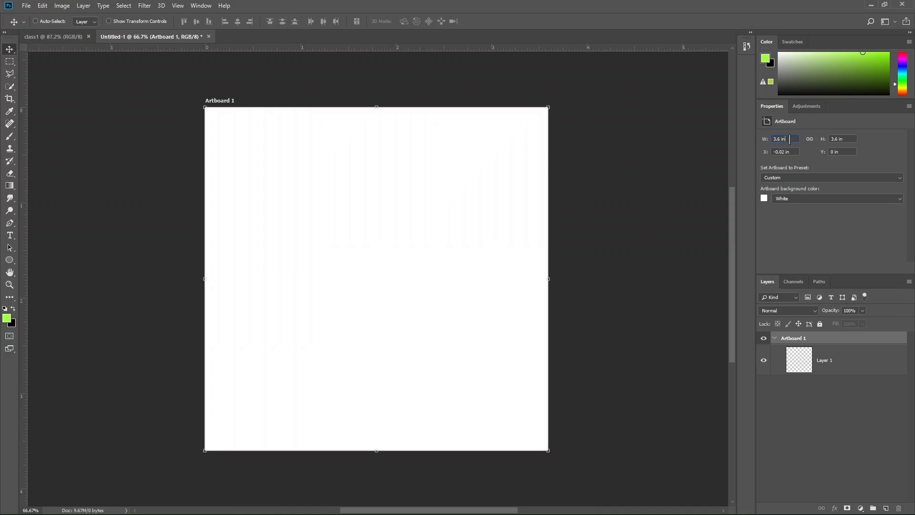
{"action": "left_click_drag", "start_coordinate": [844, 138], "coordinate": [839, 139]}
{"action": "left_click", "coordinate": [431, 173]}
- Use the Artboard tool to add five artboards: two to the right of Artboard 1 and three in a row above them
{"action": "right_click", "coordinate": [10, 49]}
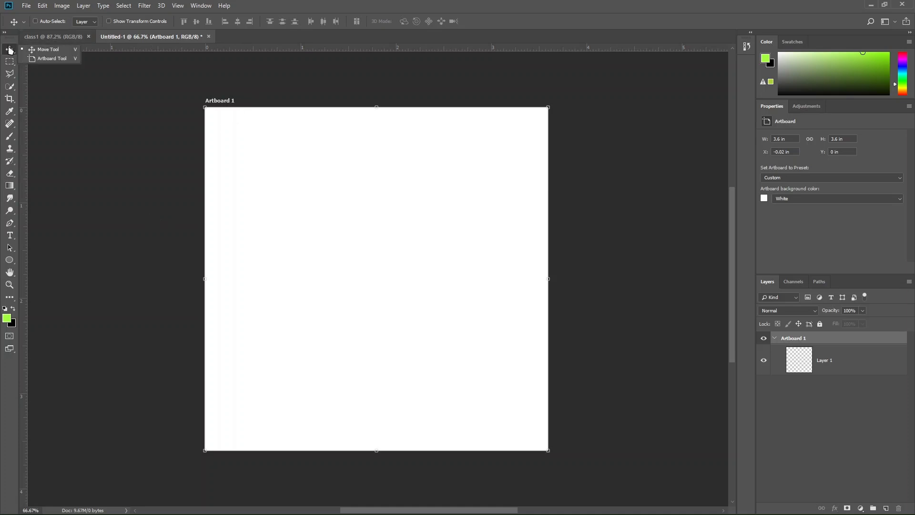
{"action": "left_click", "coordinate": [53, 58]}
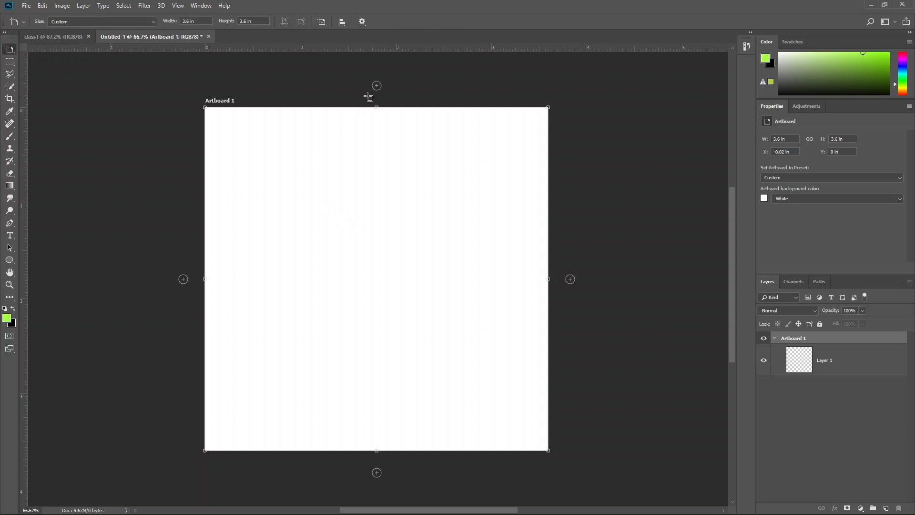
{"action": "left_click", "coordinate": [570, 279]}
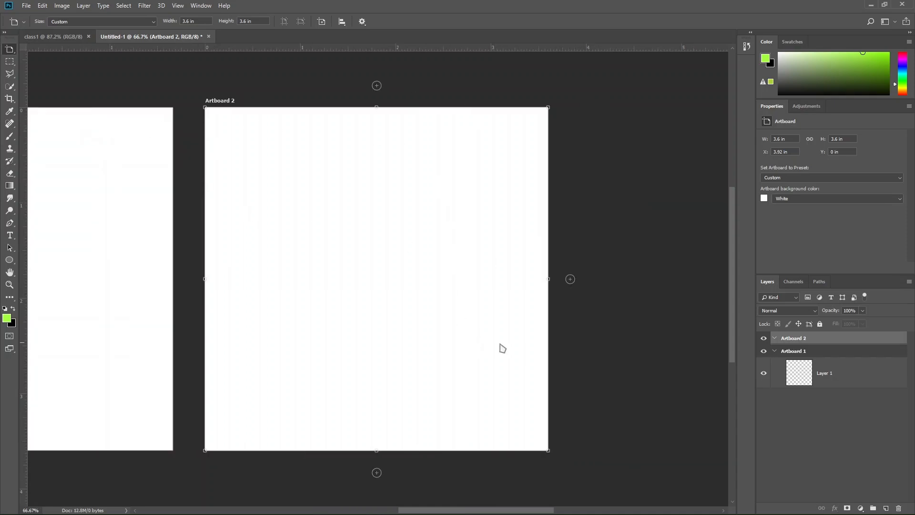
{"action": "left_click", "coordinate": [570, 279]}
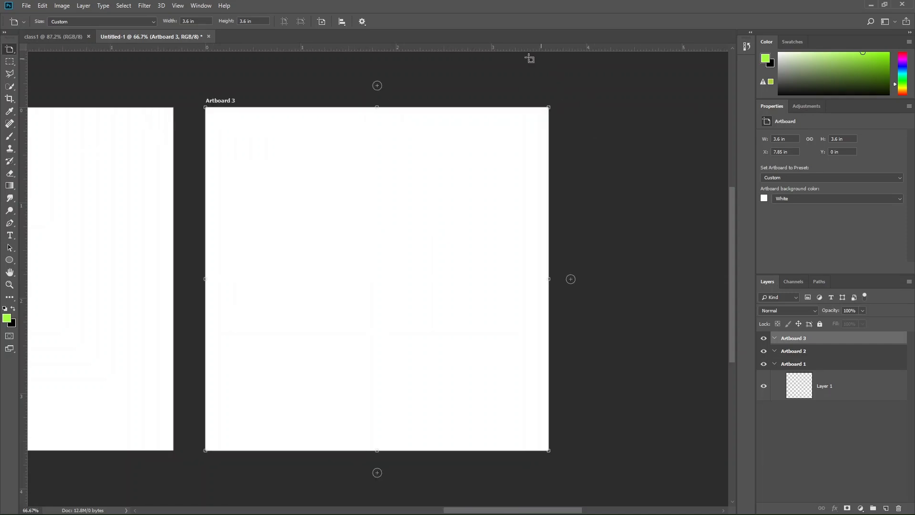
{"action": "left_click", "coordinate": [377, 86]}
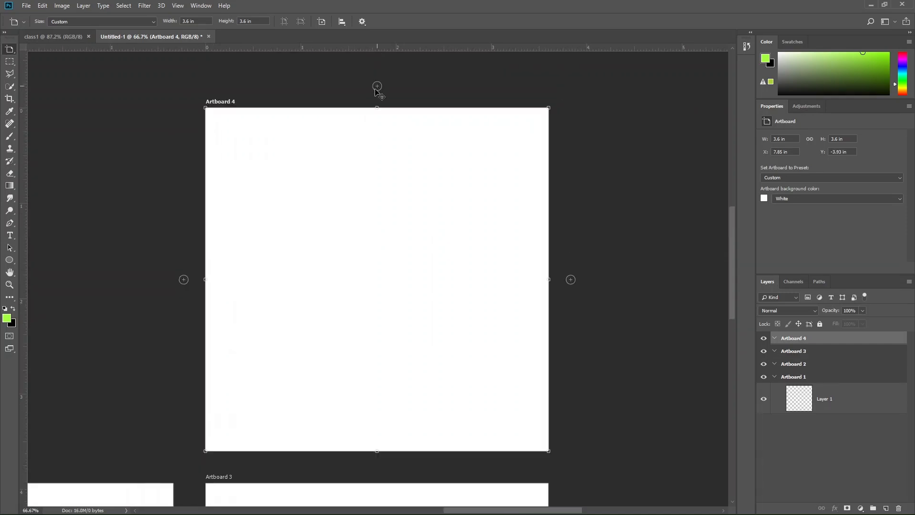
{"action": "left_click", "coordinate": [184, 280]}
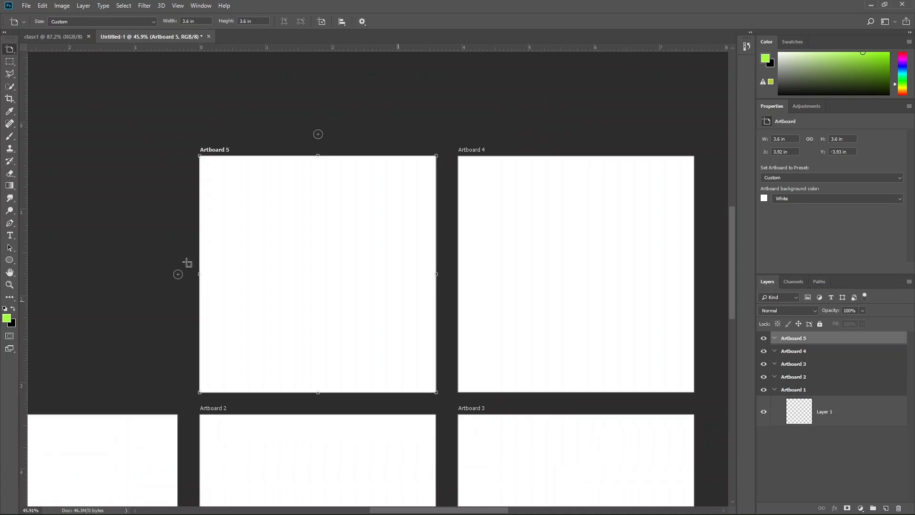
{"action": "left_click", "coordinate": [174, 271]}
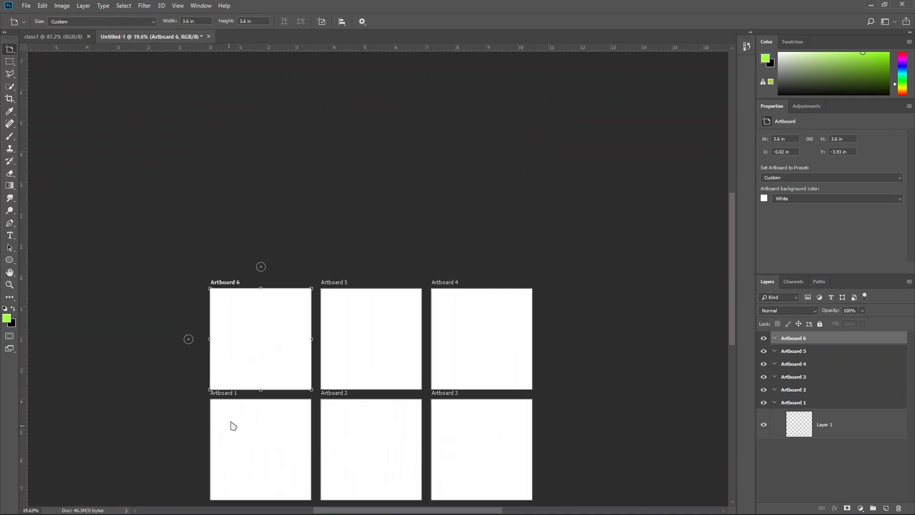
- Switch to the Move tool and select Artboard 1 on the canvas
{"action": "left_click_drag", "start_coordinate": [256, 390], "coordinate": [241, 122]}
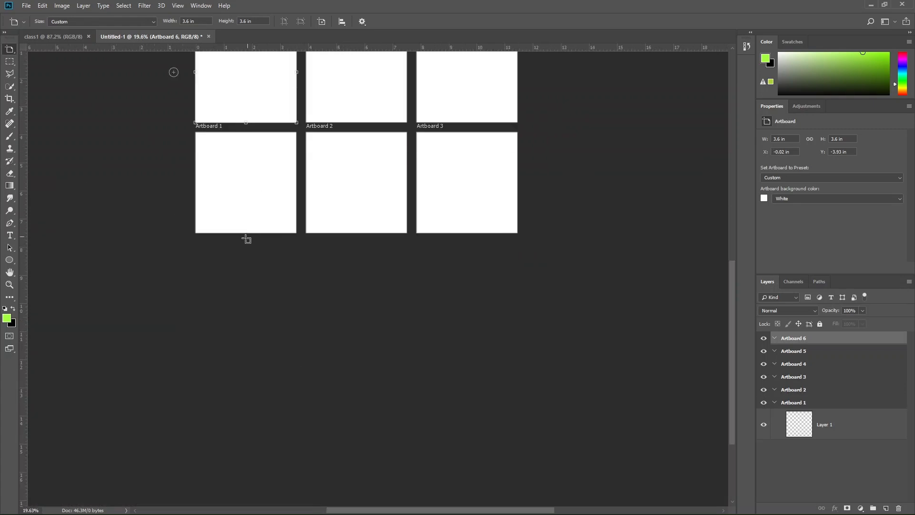
{"action": "scroll", "coordinate": [260, 223], "scroll_direction": "up", "scroll_amount": 3}
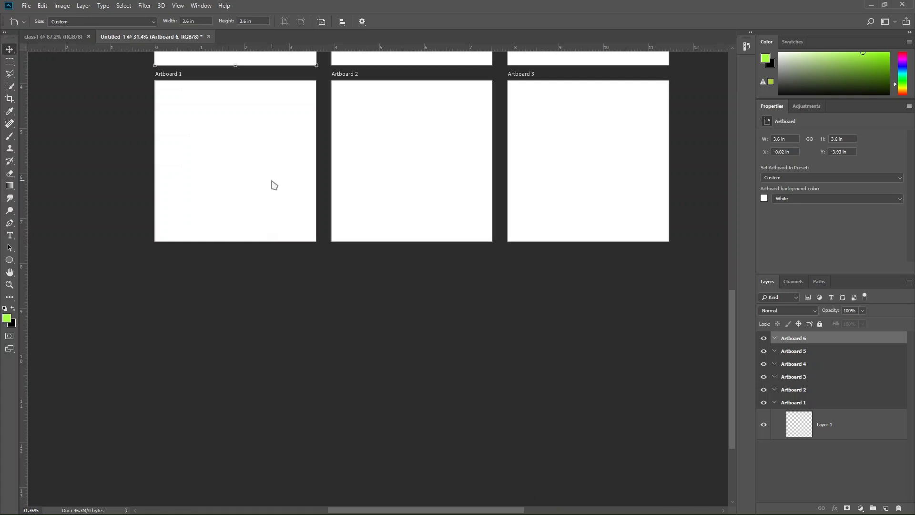
{"action": "key", "text": "v"}
{"action": "left_click", "coordinate": [222, 186], "text": "ctrl"}
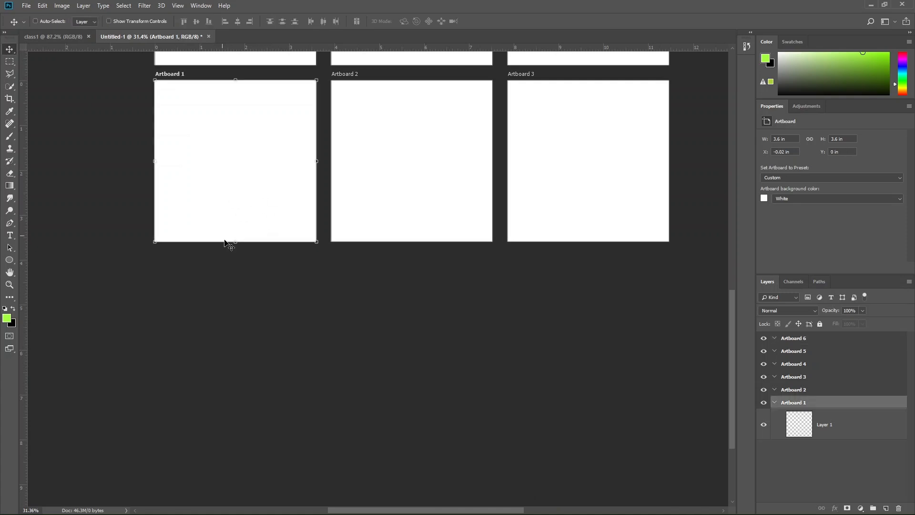
{"action": "scroll", "coordinate": [241, 264], "scroll_direction": "up", "scroll_amount": 2}
{"action": "left_click_drag", "start_coordinate": [221, 116], "coordinate": [191, 324]}
- Step back through the latest changes and undo the addition of Artboard 6
{"action": "key", "text": "ctrl+alt+z"}
{"action": "key", "text": "ctrl+alt+z"}
{"action": "key", "text": "ctrl+z"}
{"action": "key", "text": "ctrl+z"}
{"action": "key", "text": "ctrl+z"}
{"action": "key", "text": "ctrl+z"}
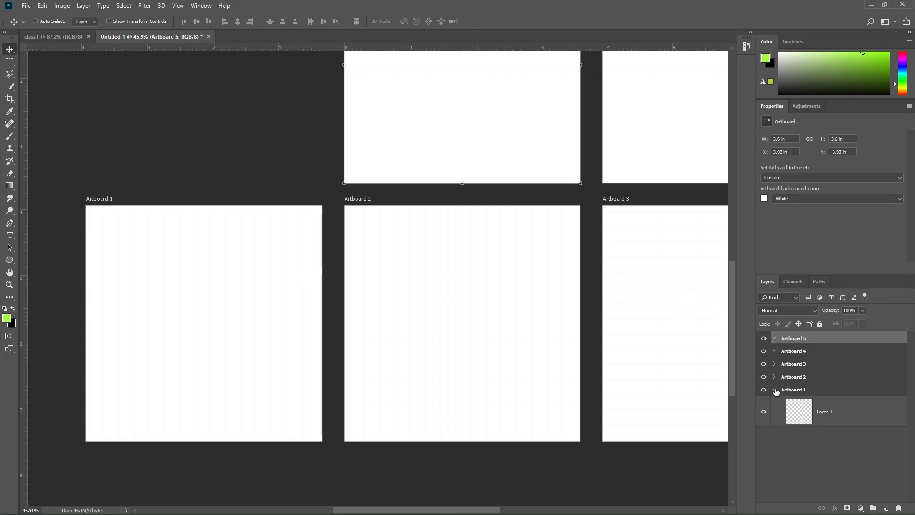
- Compare the expandable Artboard 1 group and its Layer 1 with the single Background layer in class1
{"action": "left_click", "coordinate": [774, 390]}
{"action": "left_click", "coordinate": [774, 390]}
{"action": "left_click", "coordinate": [55, 37]}
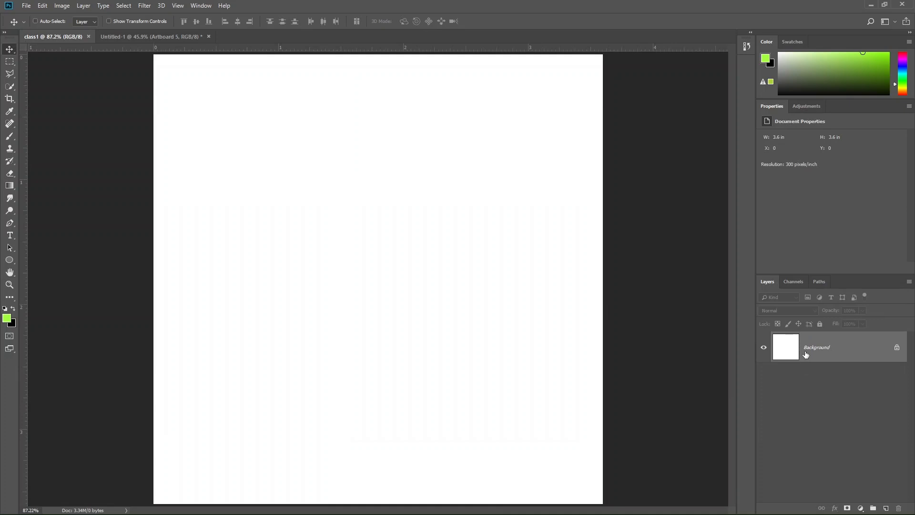
{"action": "left_click", "coordinate": [184, 36]}
{"action": "left_click", "coordinate": [774, 390]}
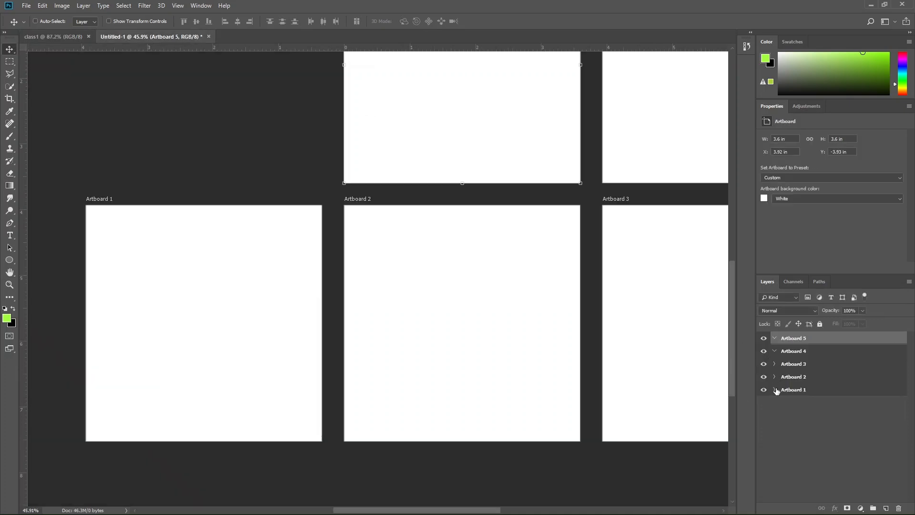
{"action": "left_click", "coordinate": [775, 390]}
{"action": "left_click", "coordinate": [88, 38]}
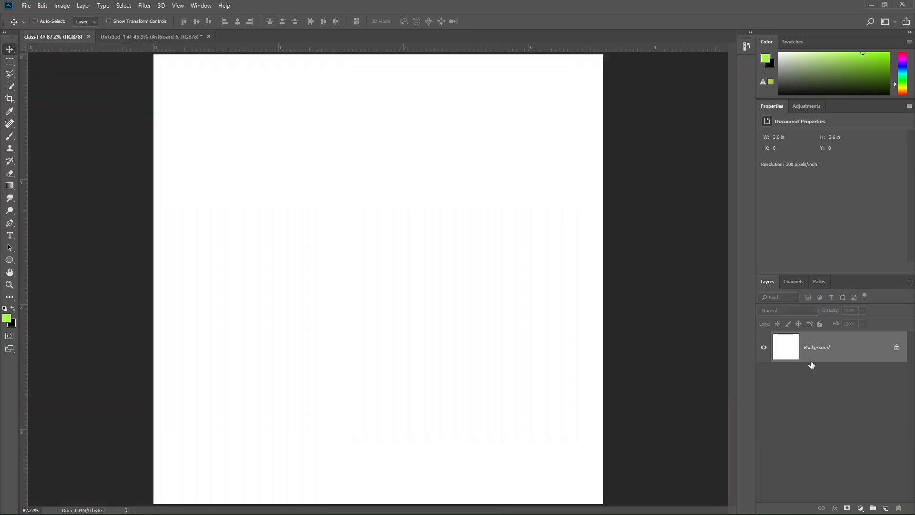
{"action": "left_click", "coordinate": [183, 39]}
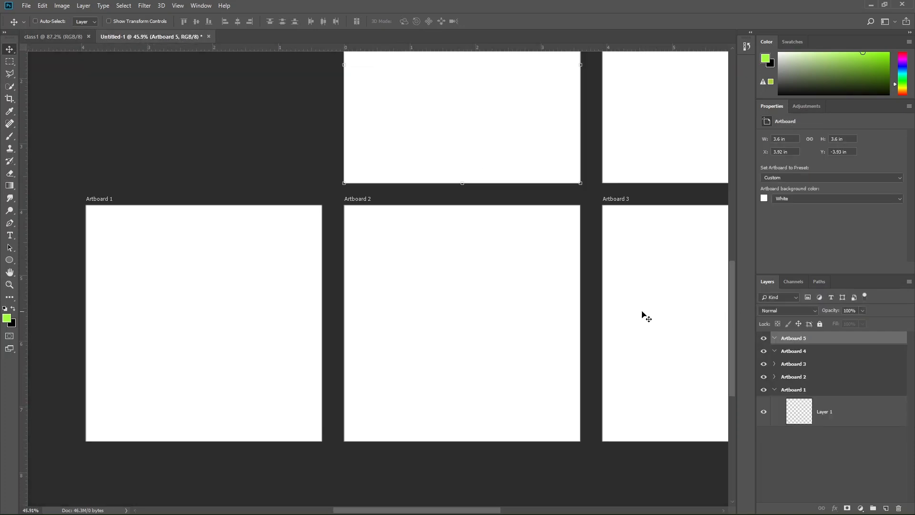
- Check the available undo and redo commands and redo the addition of Artboard 6
{"action": "left_click", "coordinate": [42, 6]}
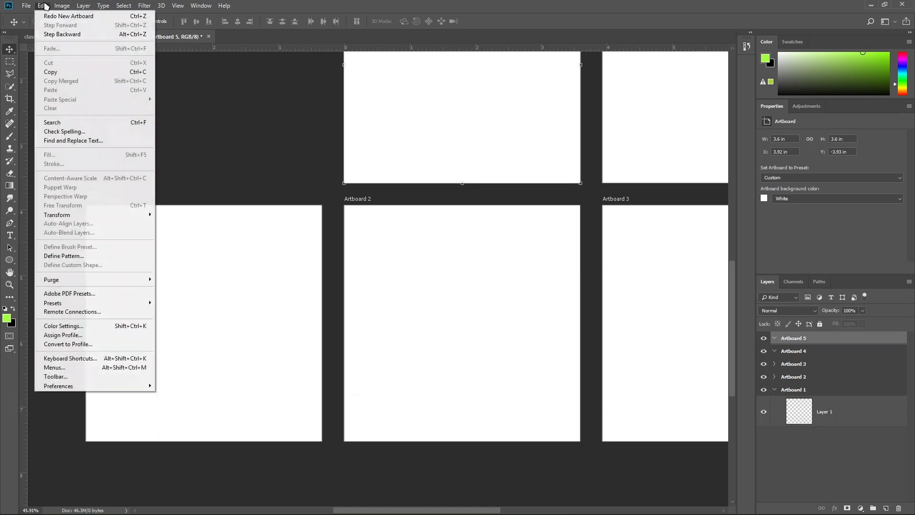
{"action": "left_click", "coordinate": [352, 109]}
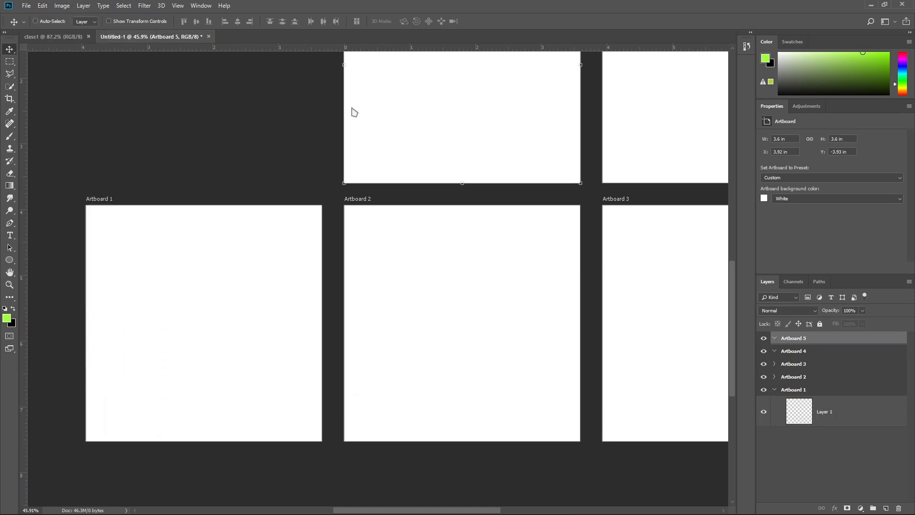
{"action": "key", "text": "ctrl+z"}
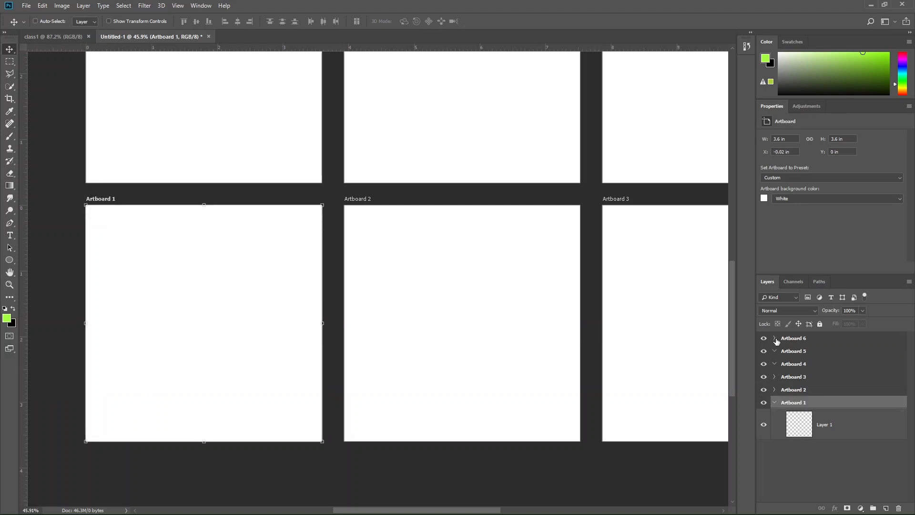
{"action": "left_click", "coordinate": [803, 339]}
{"action": "left_click", "coordinate": [773, 401]}
- Remove Artboard 6 again and restore it
{"action": "left_click", "coordinate": [60, 6]}
{"action": "left_click", "coordinate": [44, 5]}
{"action": "left_click", "coordinate": [119, 103]}
{"action": "key", "text": "Delete"}
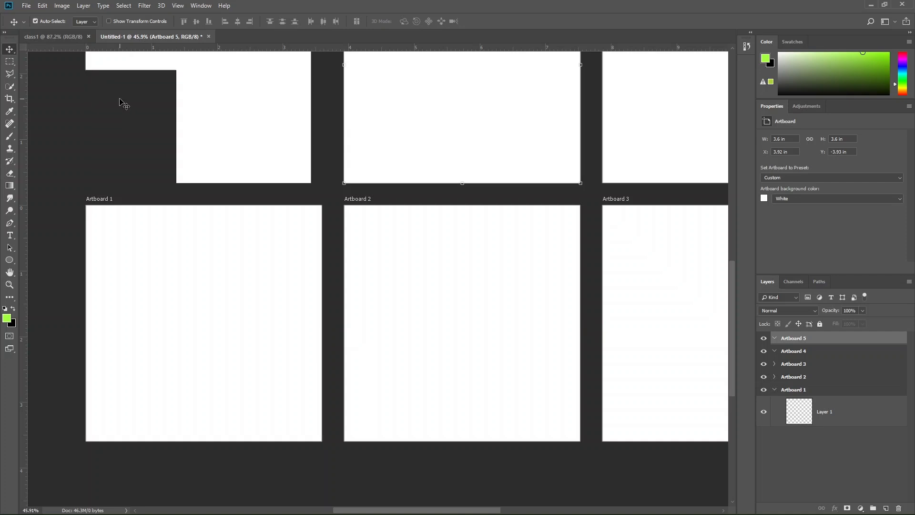
{"action": "key", "text": "ctrl+z"}
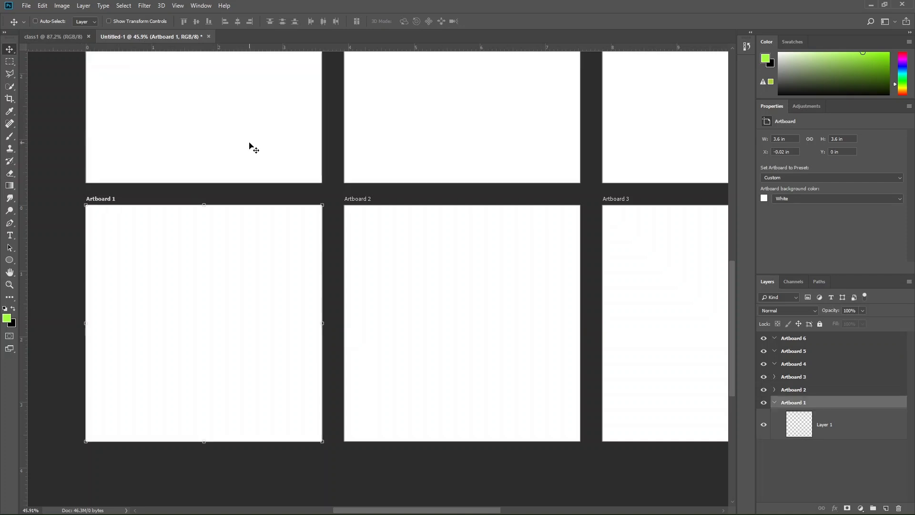
- Examine the Undo, Step Forward and Step Backward commands and apply Undo New Artboard
{"action": "left_click", "coordinate": [42, 6]}
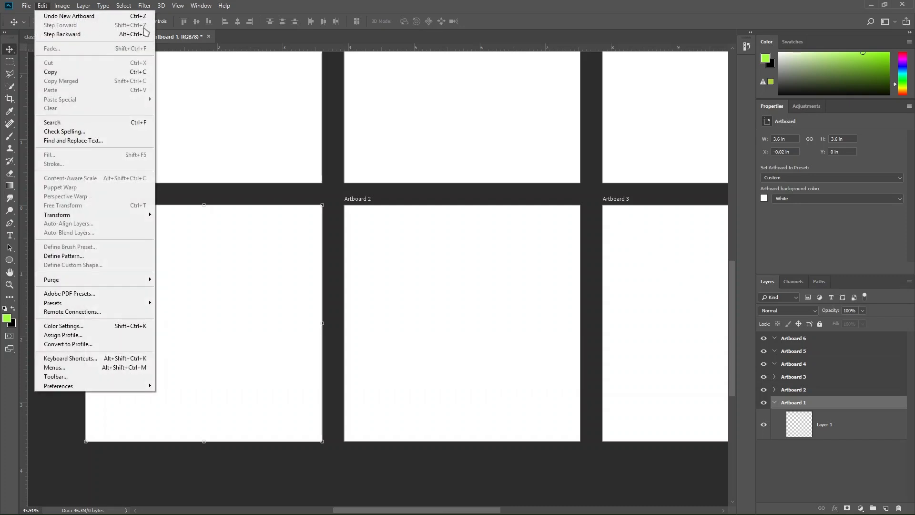
{"action": "left_click", "coordinate": [272, 134]}
{"action": "key", "text": "ctrl"}
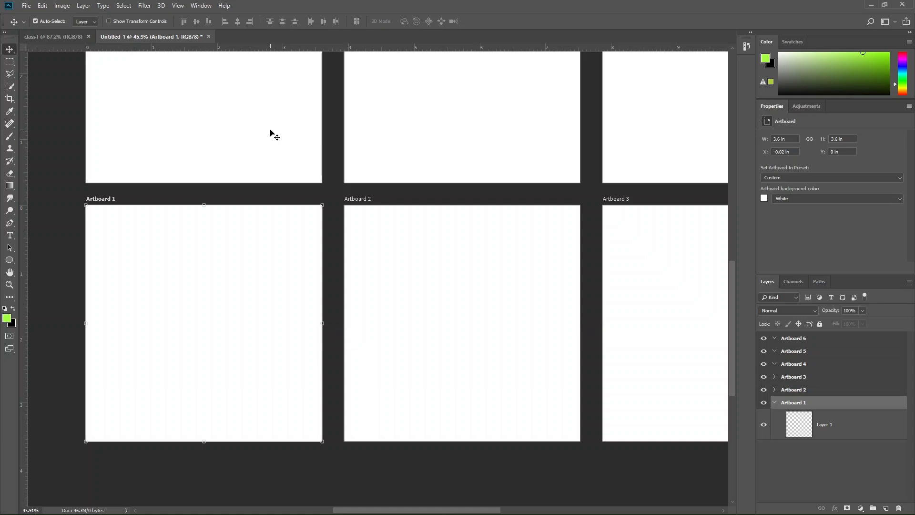
{"action": "left_click", "coordinate": [42, 6]}
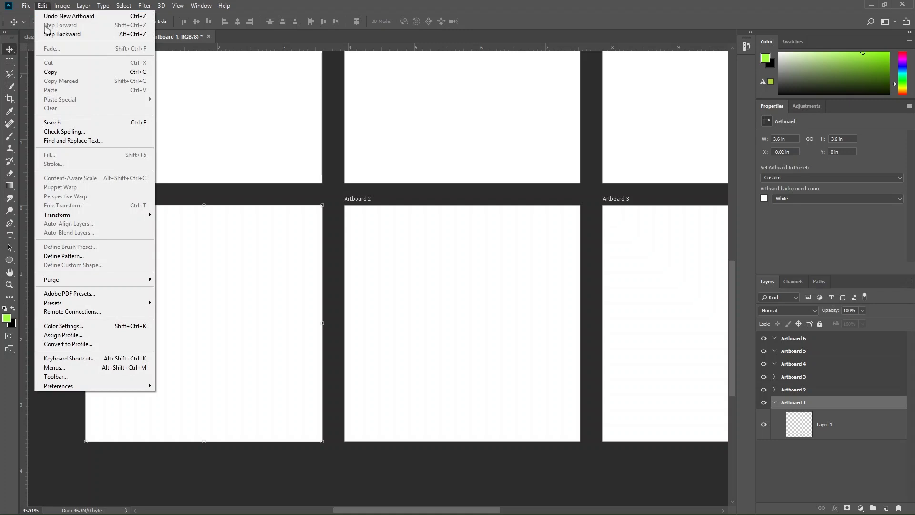
{"action": "left_click", "coordinate": [69, 19]}
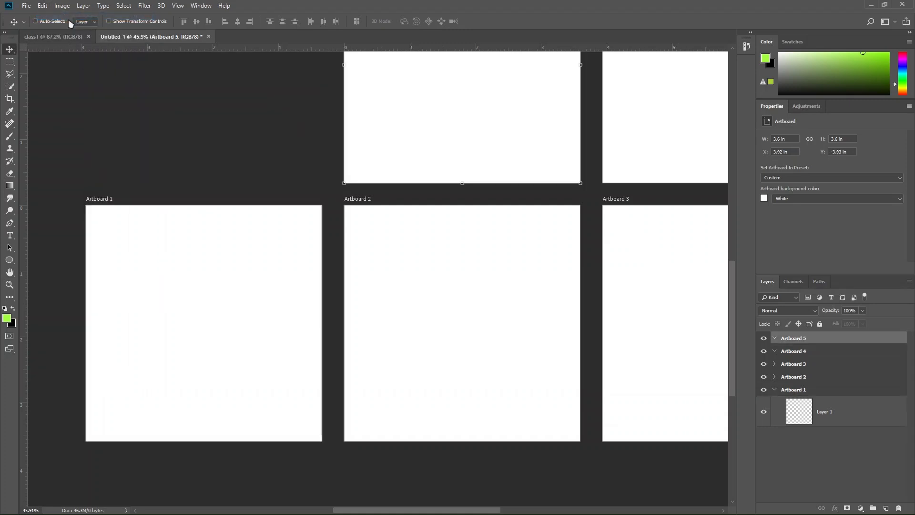
{"action": "left_click", "coordinate": [42, 6]}
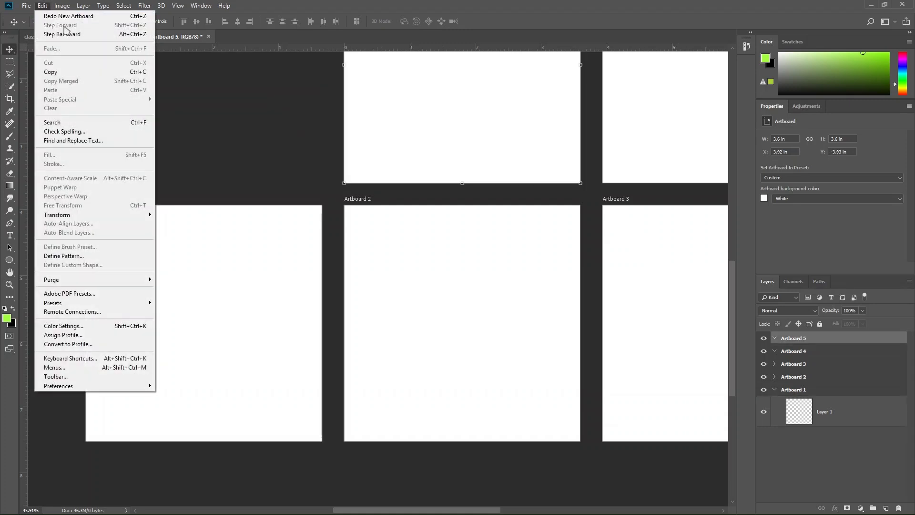
{"action": "left_click", "coordinate": [172, 159]}
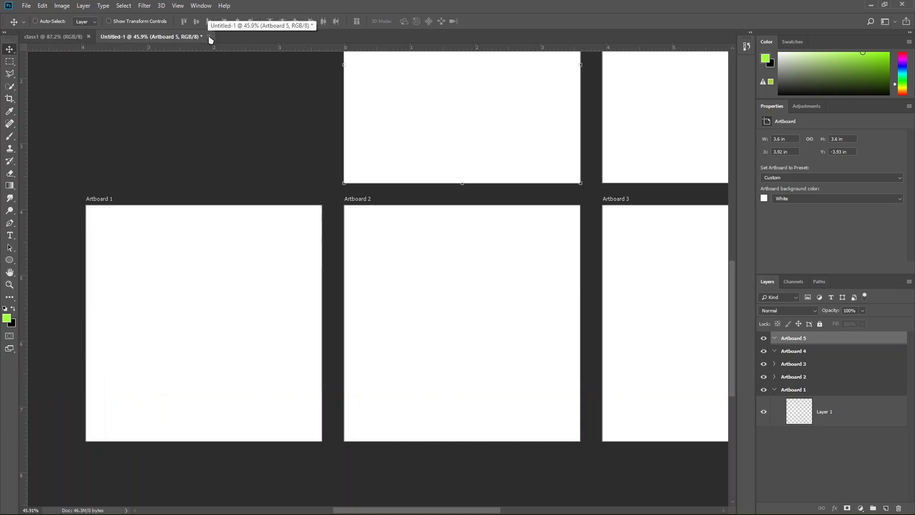
- Toggle the last artboard creation with undo and redo, ending with Artboard 6 restored
{"action": "key", "text": "ctrl+z"}
{"action": "key", "text": "ctrl+z"}
{"action": "key", "text": "ctrl+z"}
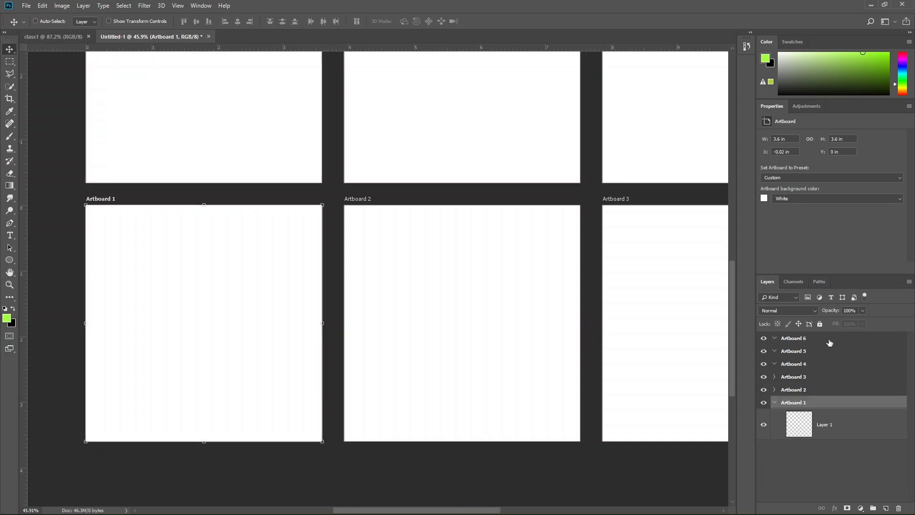
- Select Artboards 2 through 6 together, delete them, and fit the document to the window
{"action": "left_click", "coordinate": [830, 341]}
{"action": "left_click", "coordinate": [827, 405], "text": "shift"}
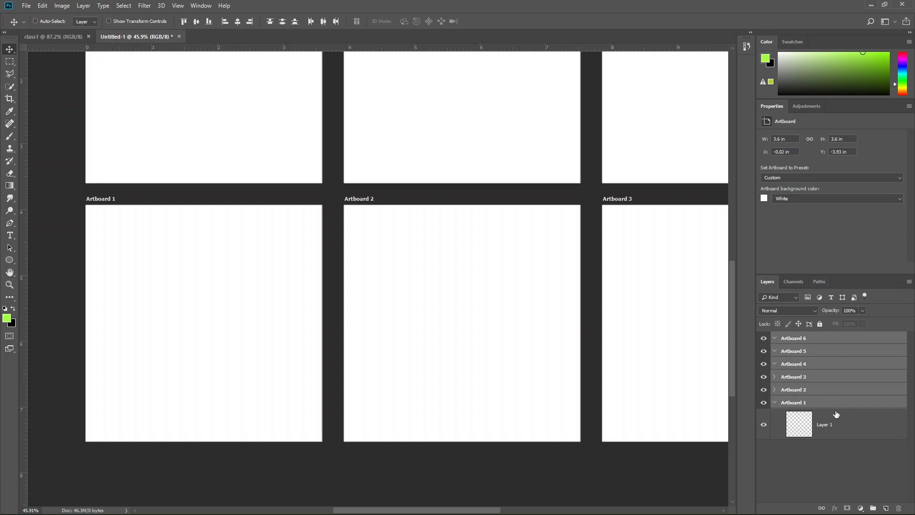
{"action": "left_click", "coordinate": [834, 391]}
{"action": "left_click", "coordinate": [826, 340], "text": "shift"}
{"action": "left_click_drag", "start_coordinate": [826, 340], "coordinate": [900, 509]}
{"action": "key", "text": "ctrl+0"}
{"action": "left_click", "coordinate": [815, 431]}
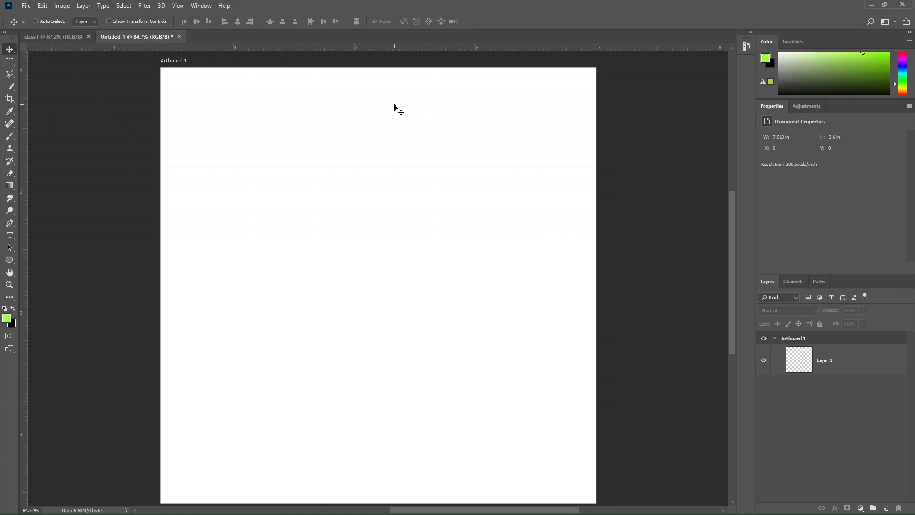
- Close the Untitled-1 document without saving its changes and look over the export options for class1
{"action": "left_click", "coordinate": [179, 36]}
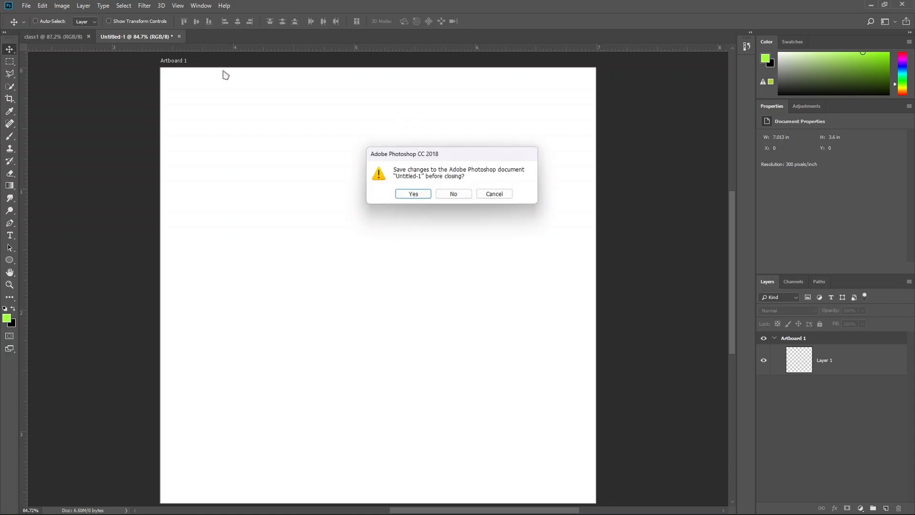
{"action": "left_click", "coordinate": [457, 195]}
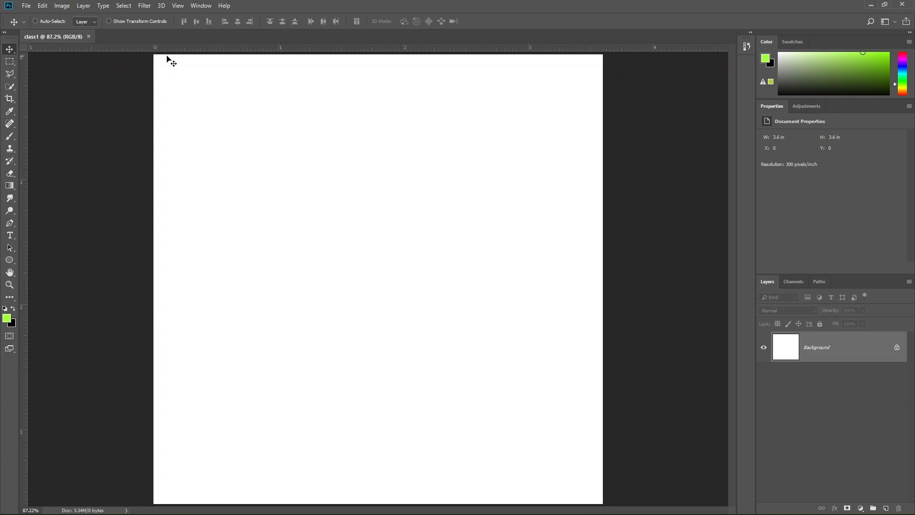
{"action": "left_click", "coordinate": [27, 6]}
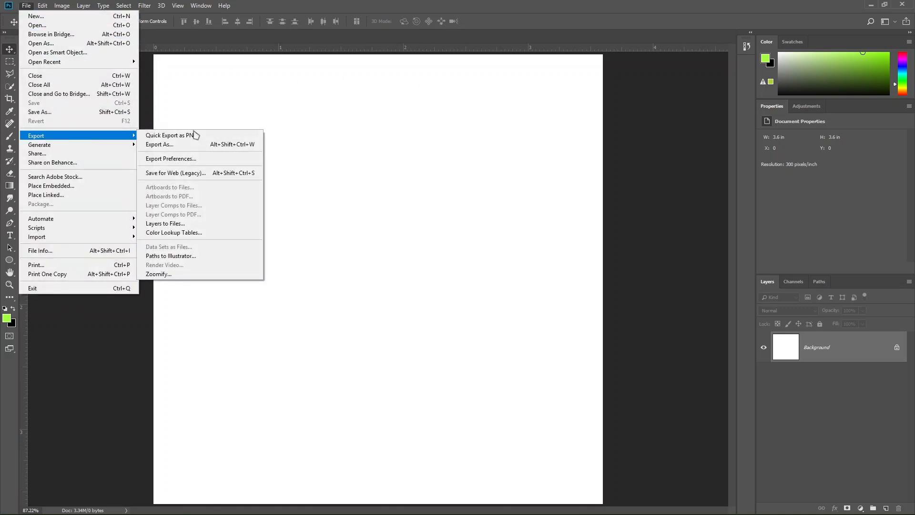
{"action": "left_click", "coordinate": [399, 131]}
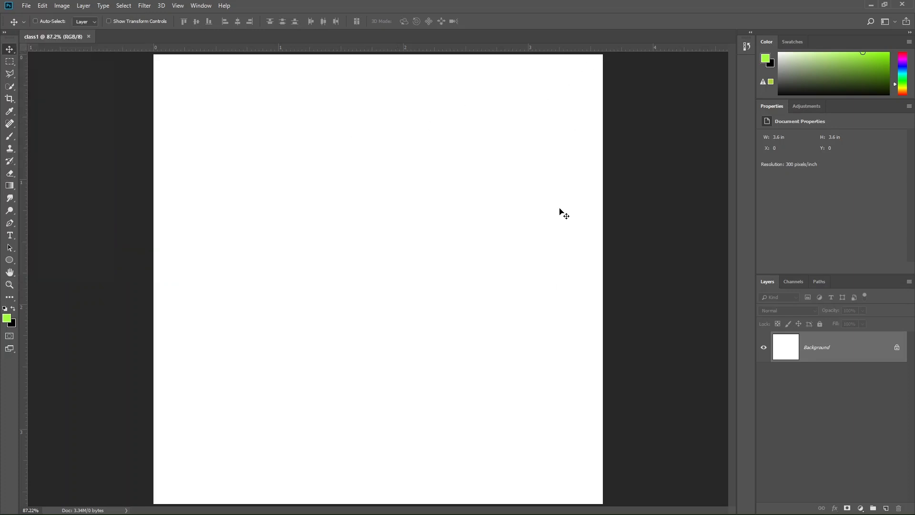
- Paint trial green brush strokes on the class1 canvas, undo them, and return to the Move tool
{"action": "left_click", "coordinate": [16, 262]}
{"action": "left_click", "coordinate": [16, 262]}
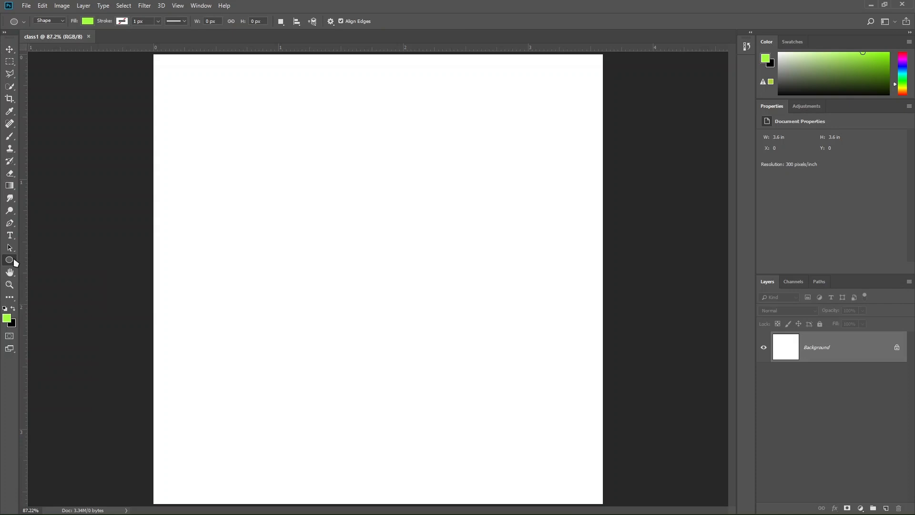
{"action": "left_click", "coordinate": [9, 136]}
{"action": "mouse_move", "coordinate": [136, 102]}
{"action": "left_mouse_down"}
{"action": "mouse_move", "coordinate": [192, 201]}
{"action": "mouse_move", "coordinate": [368, 326]}
{"action": "mouse_move", "coordinate": [597, 332]}
{"action": "mouse_move", "coordinate": [638, 236]}
{"action": "mouse_move", "coordinate": [626, 207]}
{"action": "mouse_move", "coordinate": [581, 189]}
{"action": "mouse_move", "coordinate": [494, 232]}
{"action": "mouse_move", "coordinate": [373, 374]}
{"action": "mouse_move", "coordinate": [162, 488]}
{"action": "left_mouse_up"}
{"action": "key", "text": "ctrl+z"}
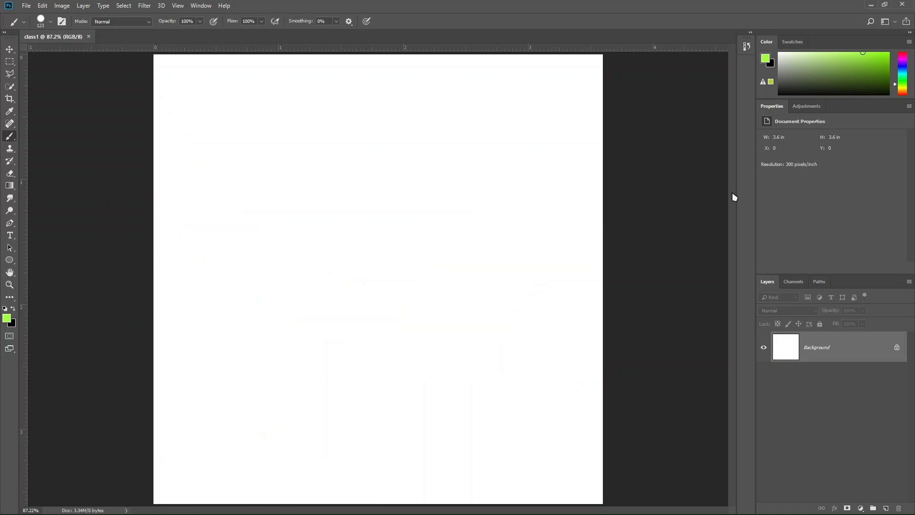
{"action": "mouse_move", "coordinate": [85, 125]}
{"action": "left_mouse_down"}
{"action": "mouse_move", "coordinate": [136, 123]}
{"action": "mouse_move", "coordinate": [287, 319]}
{"action": "mouse_move", "coordinate": [141, 514]}
{"action": "left_mouse_up"}
{"action": "key", "text": "ctrl+z"}
{"action": "mouse_move", "coordinate": [149, 116]}
{"action": "left_mouse_down"}
{"action": "mouse_move", "coordinate": [285, 229]}
{"action": "mouse_move", "coordinate": [217, 239]}
{"action": "mouse_move", "coordinate": [120, 285]}
{"action": "mouse_move", "coordinate": [38, 310]}
{"action": "left_mouse_up"}
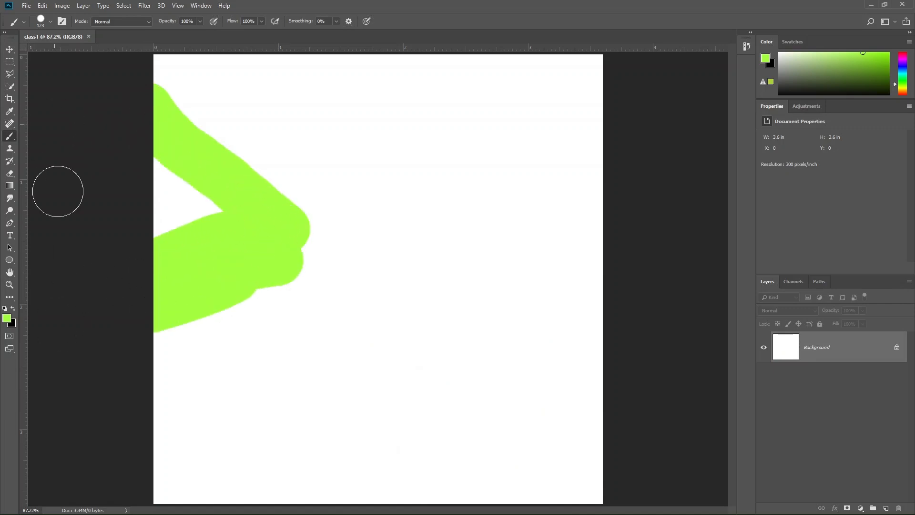
{"action": "mouse_move", "coordinate": [92, 137]}
{"action": "left_mouse_down"}
{"action": "mouse_move", "coordinate": [355, 278]}
{"action": "mouse_move", "coordinate": [629, 310]}
{"action": "mouse_move", "coordinate": [179, 380]}
{"action": "mouse_move", "coordinate": [495, 271]}
{"action": "mouse_move", "coordinate": [477, 239]}
{"action": "mouse_move", "coordinate": [466, 184]}
{"action": "mouse_move", "coordinate": [130, 147]}
{"action": "mouse_move", "coordinate": [136, 248]}
{"action": "mouse_move", "coordinate": [200, 109]}
{"action": "mouse_move", "coordinate": [686, 146]}
{"action": "left_mouse_up"}
{"action": "key", "text": "ctrl+z"}
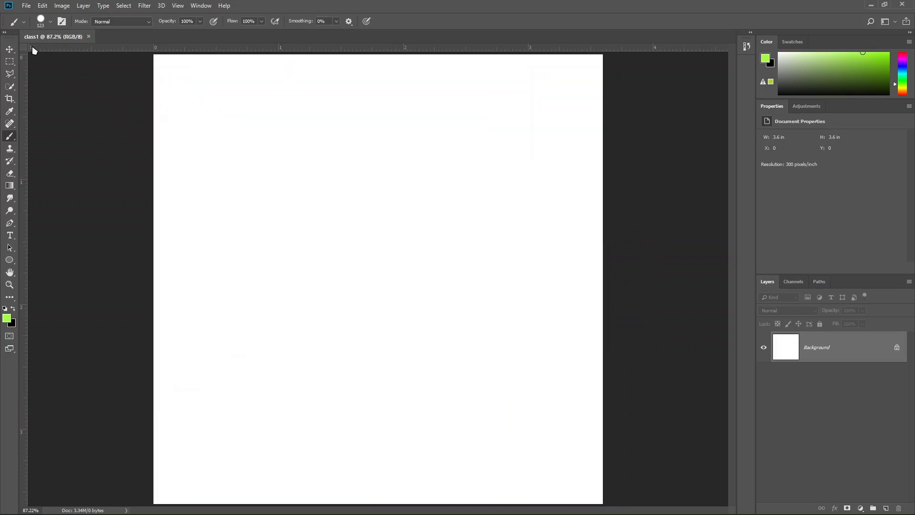
{"action": "left_click", "coordinate": [11, 49]}
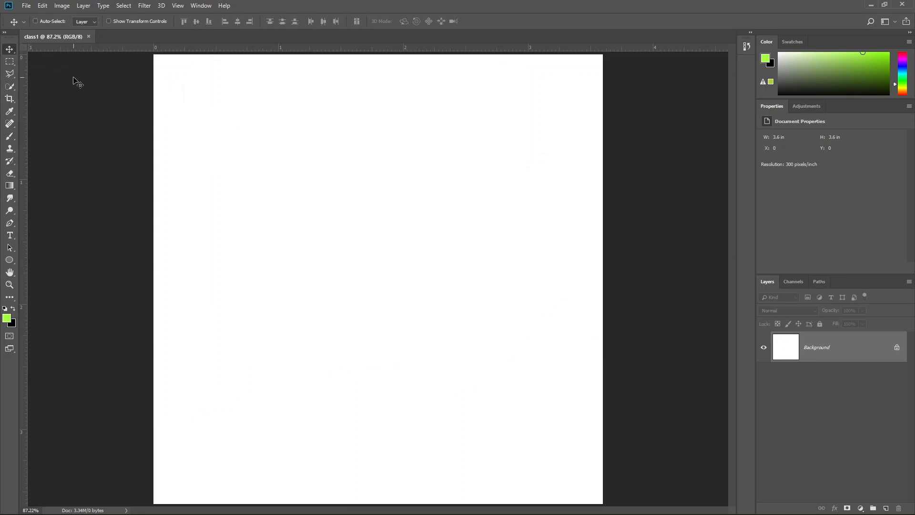
- Save the document as class1.psd in a new folder named PhotoShop Classes inside the Faizy Graphics folder
{"action": "left_click", "coordinate": [27, 6]}
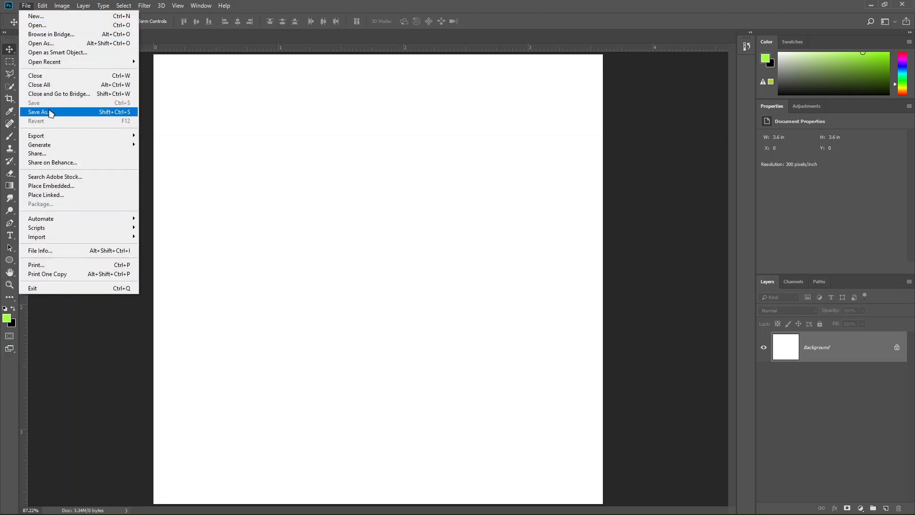
{"action": "left_click", "coordinate": [391, 150]}
{"action": "left_click", "coordinate": [26, 6]}
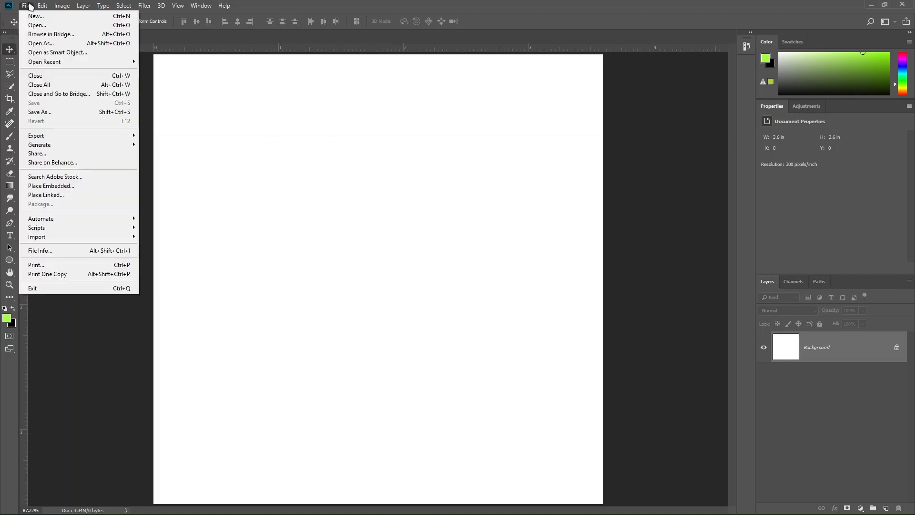
{"action": "left_click", "coordinate": [50, 112]}
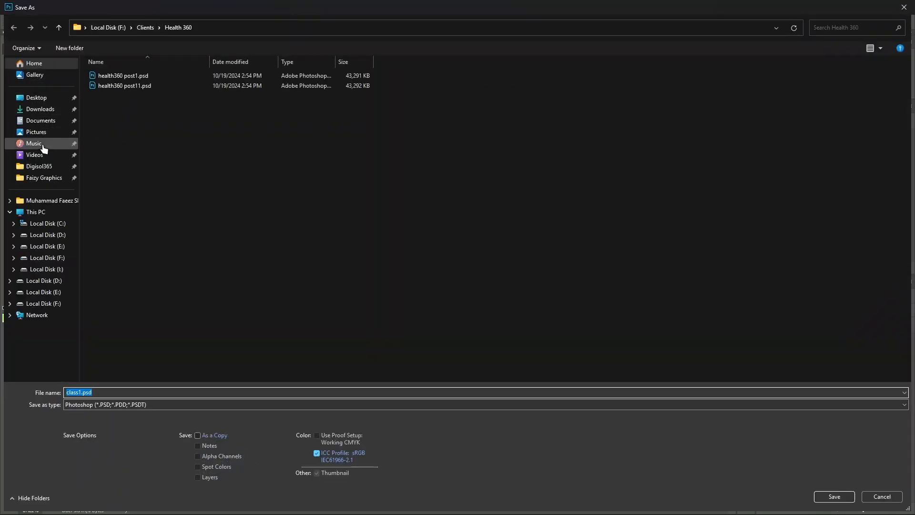
{"action": "left_click", "coordinate": [42, 180]}
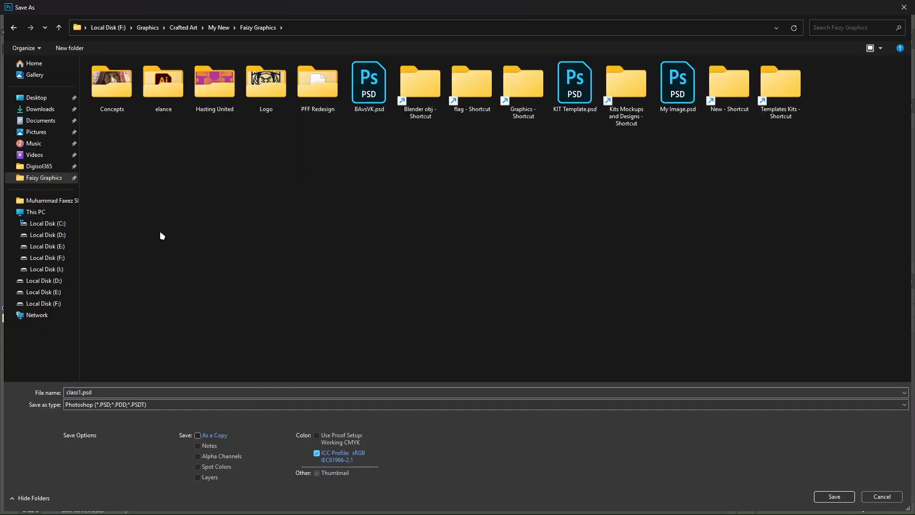
{"action": "key", "text": "ctrl+shift+n"}
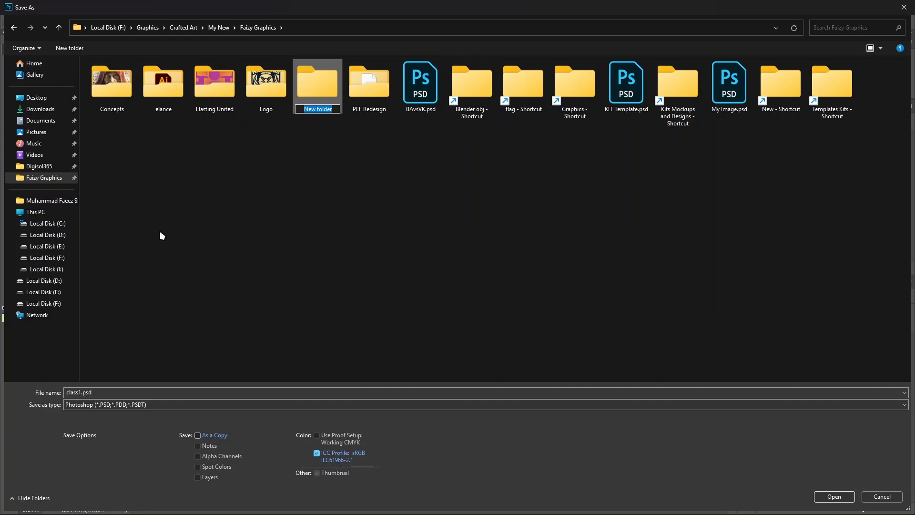
{"action": "type", "text": "PhotoShop Classes"}
{"action": "key", "text": "Return"}
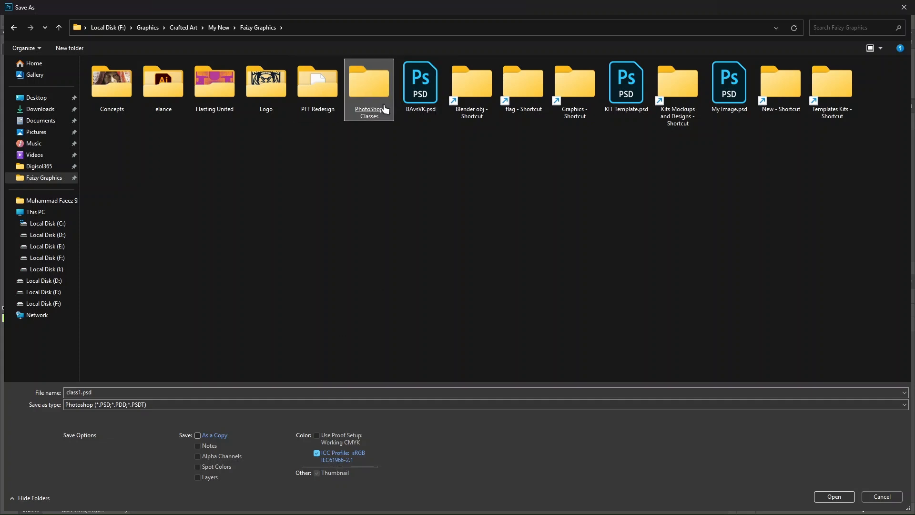
{"action": "double_click", "coordinate": [382, 109]}
{"action": "left_click", "coordinate": [834, 496]}
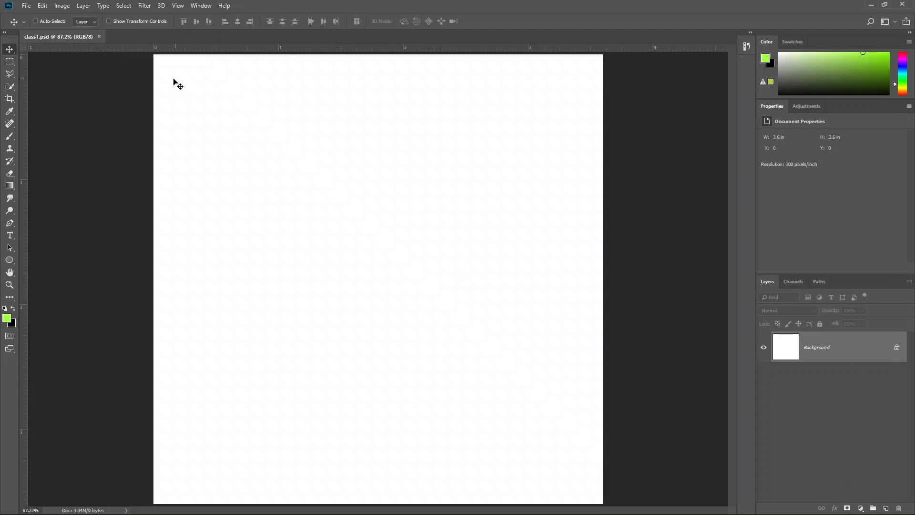
- Examine the saved class1.psd file and the file formats available for saving, and leave without saving again
{"action": "left_click", "coordinate": [26, 5]}
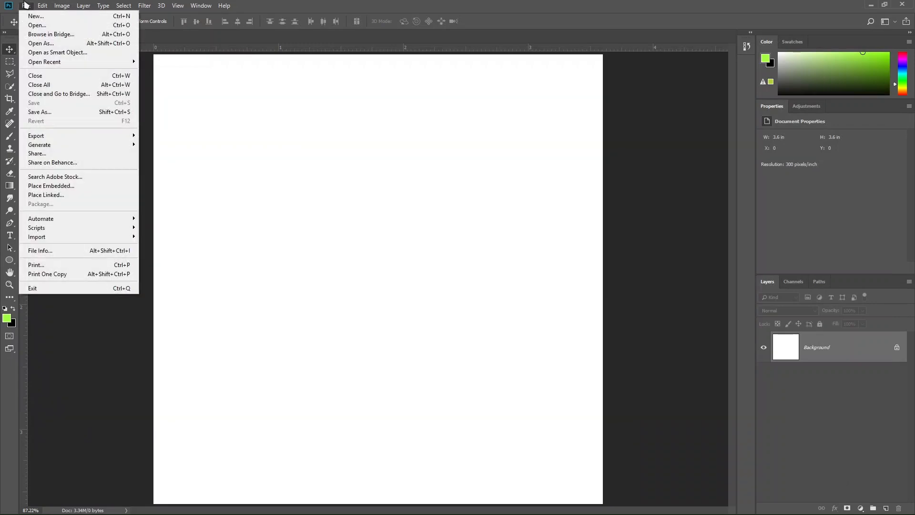
{"action": "left_click", "coordinate": [50, 112]}
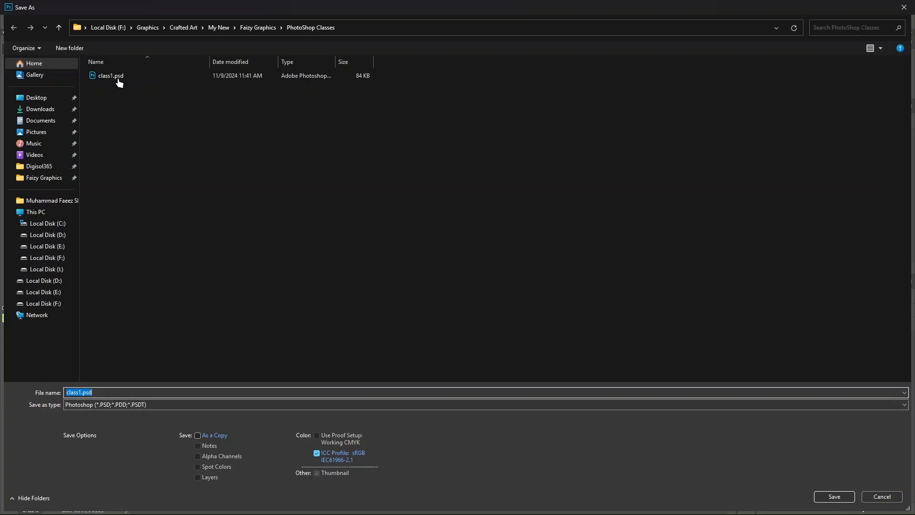
{"action": "scroll", "coordinate": [174, 153], "scroll_direction": "up", "scroll_amount": 2}
{"action": "scroll", "coordinate": [174, 155], "scroll_direction": "up", "scroll_amount": 5}
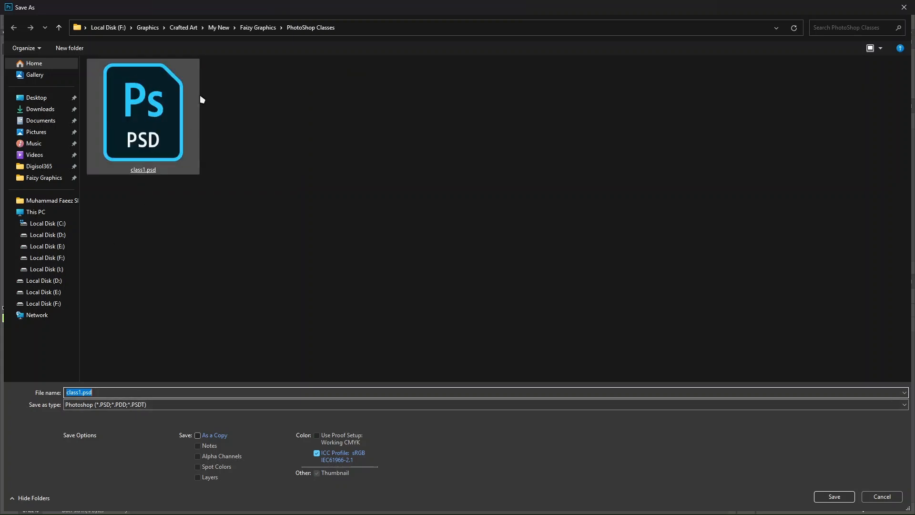
{"action": "scroll", "coordinate": [141, 177], "scroll_direction": "down", "scroll_amount": 3}
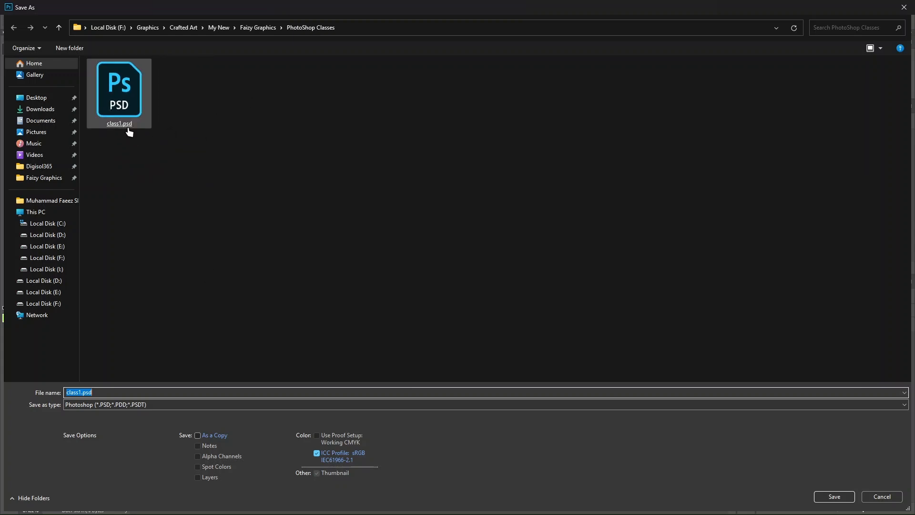
{"action": "left_click", "coordinate": [111, 405]}
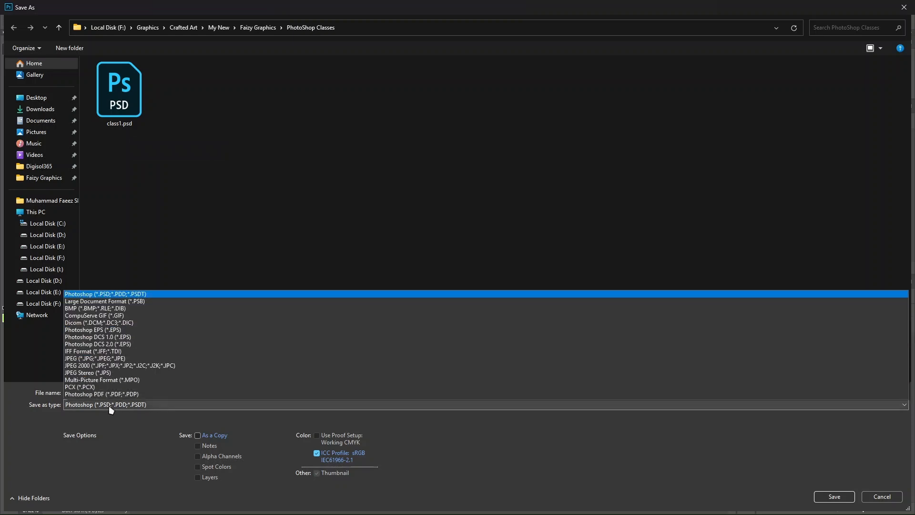
{"action": "left_click", "coordinate": [110, 404]}
{"action": "left_click", "coordinate": [110, 405]}
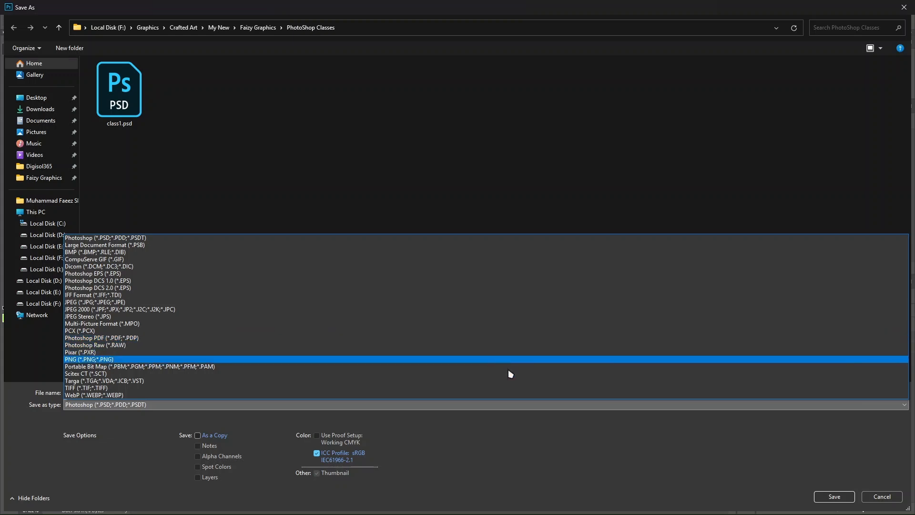
{"action": "left_click", "coordinate": [617, 420]}
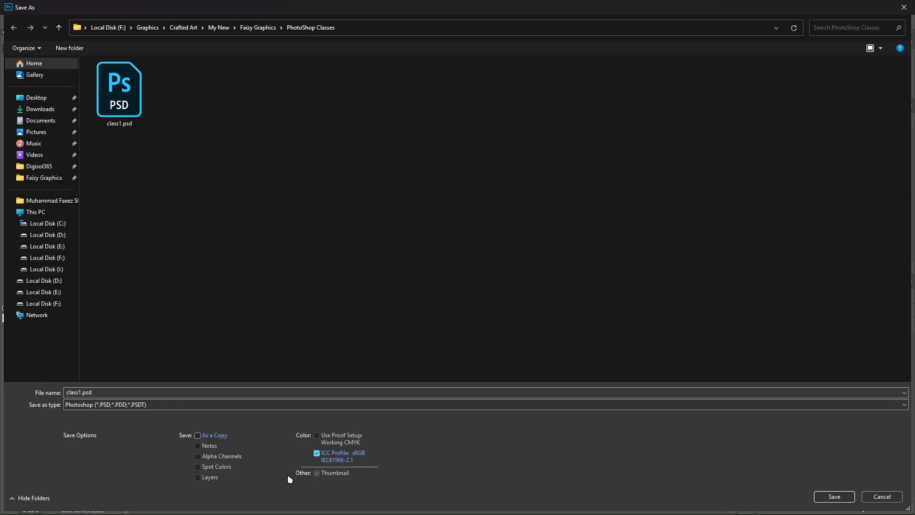
{"action": "left_click", "coordinate": [881, 496]}
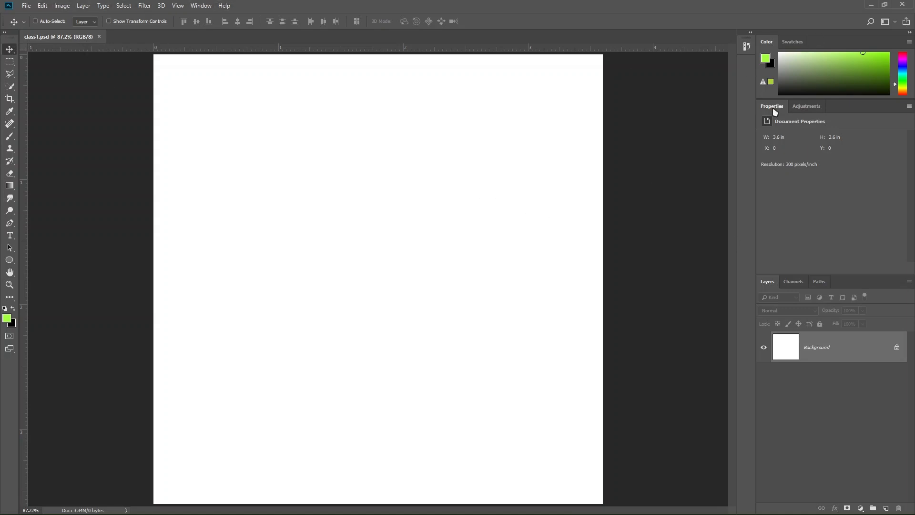
- Dock the Properties panel as a collapsed icon beneath the History icon and expand it
{"action": "left_click_drag", "start_coordinate": [773, 110], "coordinate": [747, 70]}
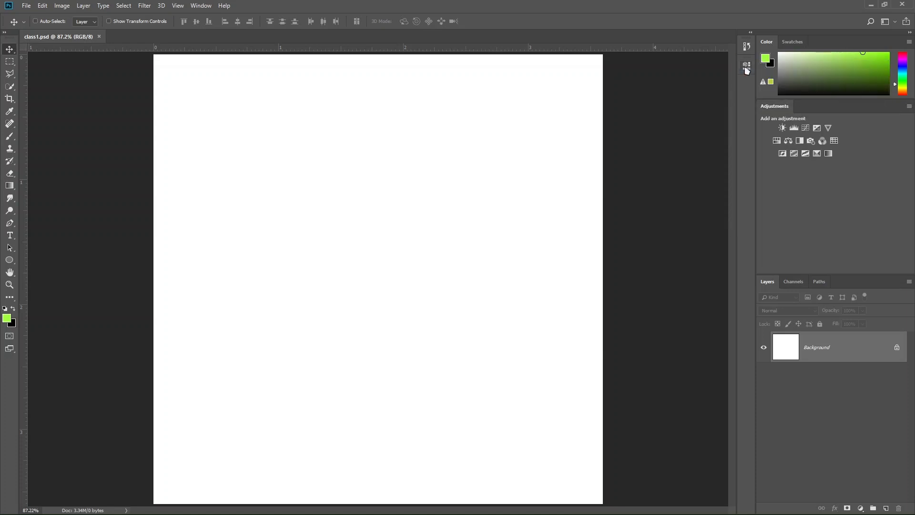
{"action": "left_click", "coordinate": [747, 66]}
{"action": "left_click", "coordinate": [747, 67]}
{"action": "left_click", "coordinate": [747, 67]}
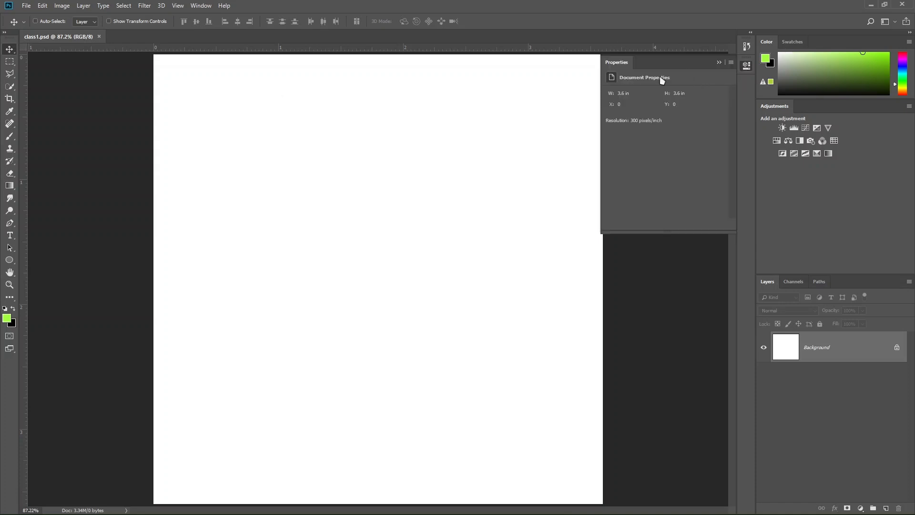
- Detach the Properties panel from the icon dock and float it over the canvas's upper-right corner
{"action": "left_click_drag", "start_coordinate": [746, 67], "coordinate": [606, 68]}
{"action": "left_click", "coordinate": [608, 66]}
{"action": "left_click", "coordinate": [606, 52]}
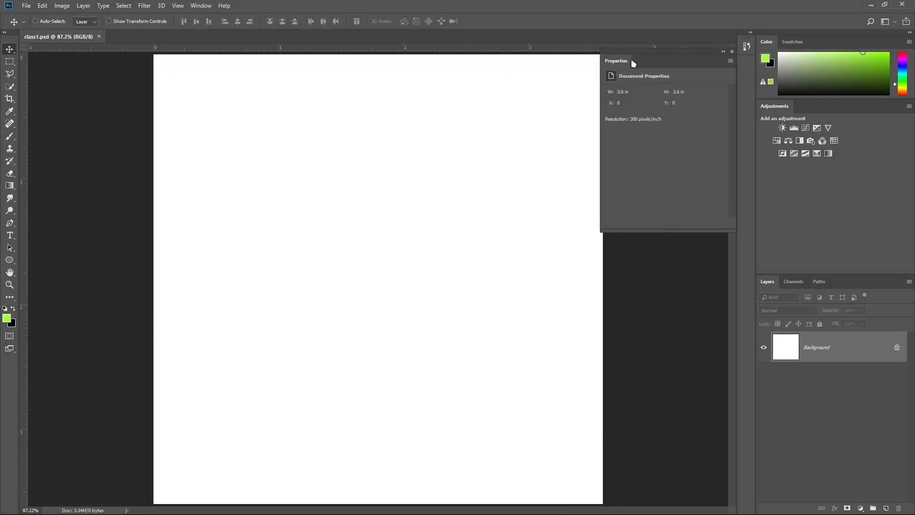
{"action": "left_click_drag", "start_coordinate": [665, 53], "coordinate": [670, 36]}
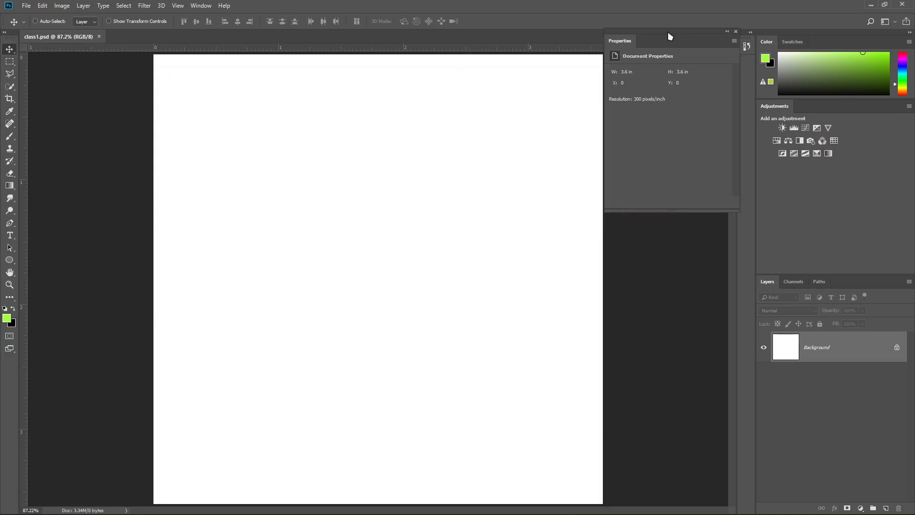
- Explore canvas navigation by zooming in and out and panning the class1.psd document horizontally and freely
{"action": "scroll", "coordinate": [215, 251], "scroll_direction": "down", "scroll_amount": 2}
{"action": "scroll", "coordinate": [214, 251], "scroll_direction": "up", "scroll_amount": 3}
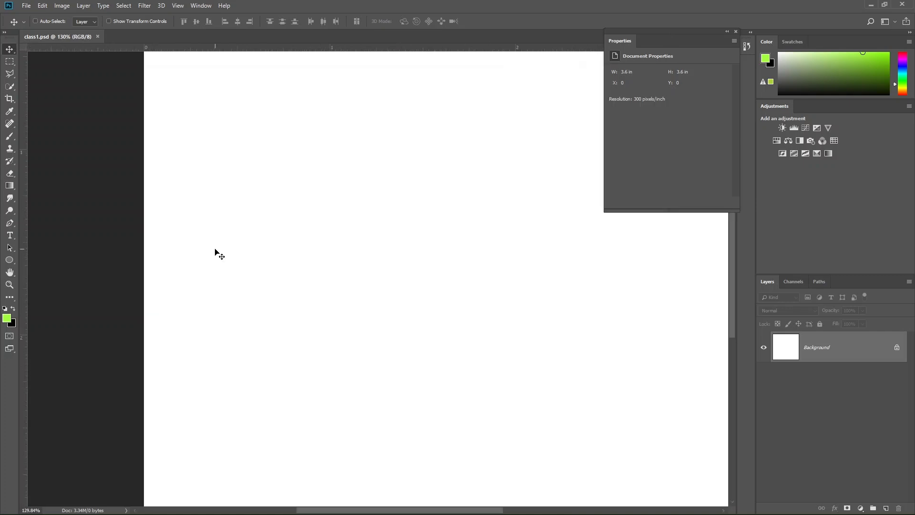
{"action": "scroll", "coordinate": [215, 251], "scroll_direction": "down", "scroll_amount": 3}
{"action": "scroll", "coordinate": [215, 253], "scroll_direction": "up", "scroll_amount": 2}
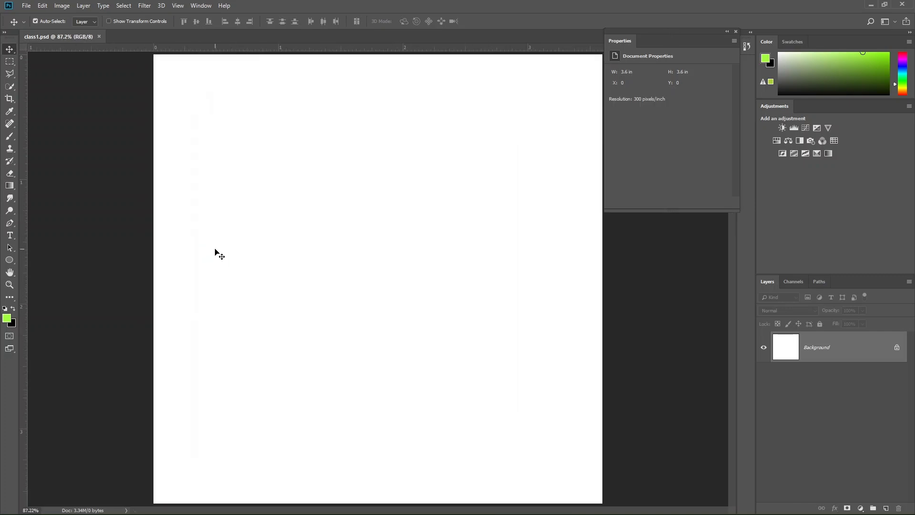
{"action": "scroll", "coordinate": [216, 253], "scroll_direction": "up", "scroll_amount": 1}
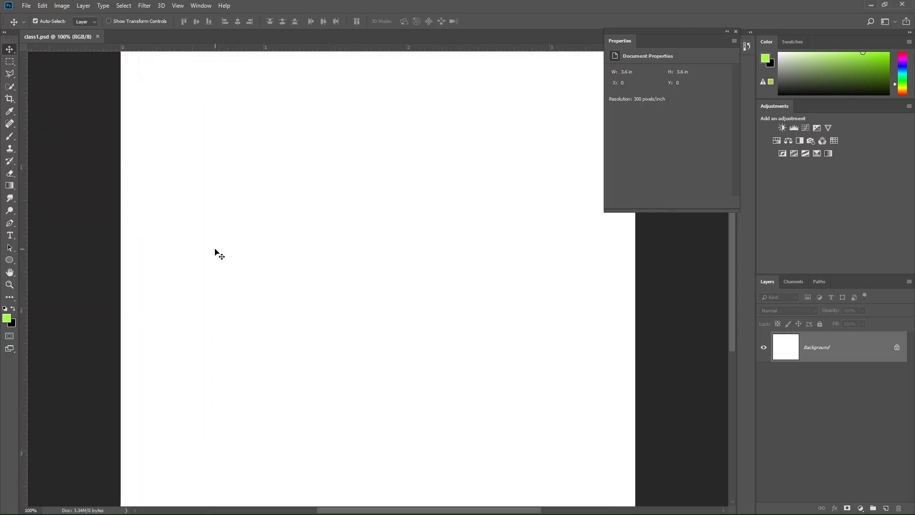
{"action": "scroll", "coordinate": [216, 253], "scroll_direction": "down", "scroll_amount": 2}
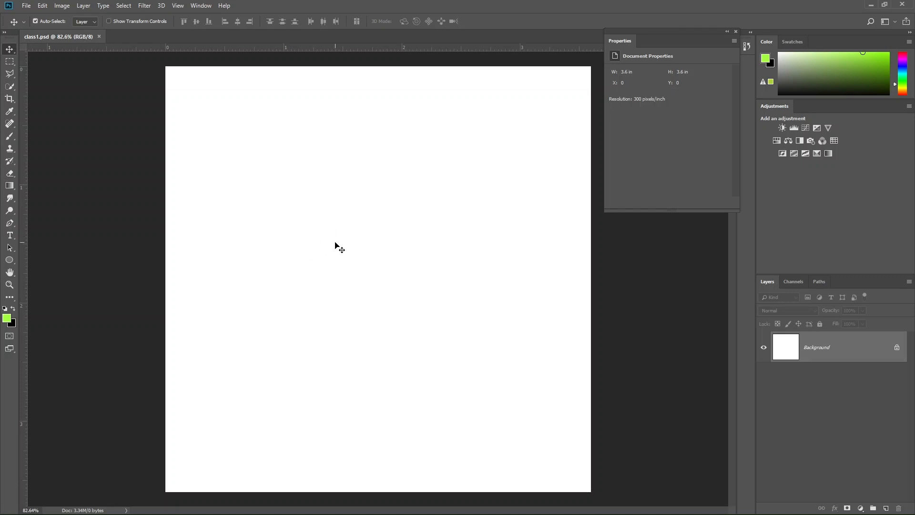
{"action": "scroll", "coordinate": [336, 244], "scroll_direction": "up", "scroll_amount": 1}
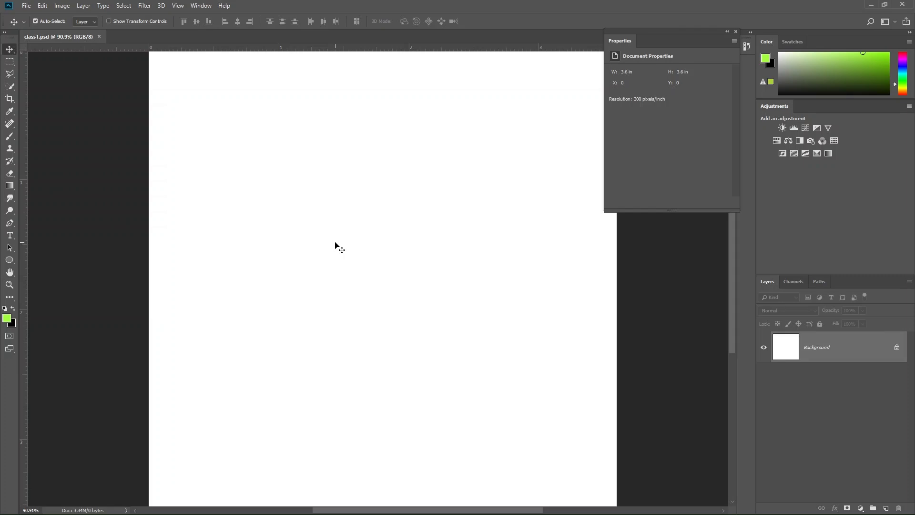
{"action": "mouse_move", "coordinate": [320, 510]}
{"action": "left_mouse_down"}
{"action": "mouse_move", "coordinate": [373, 510]}
{"action": "mouse_move", "coordinate": [309, 511]}
{"action": "left_mouse_up"}
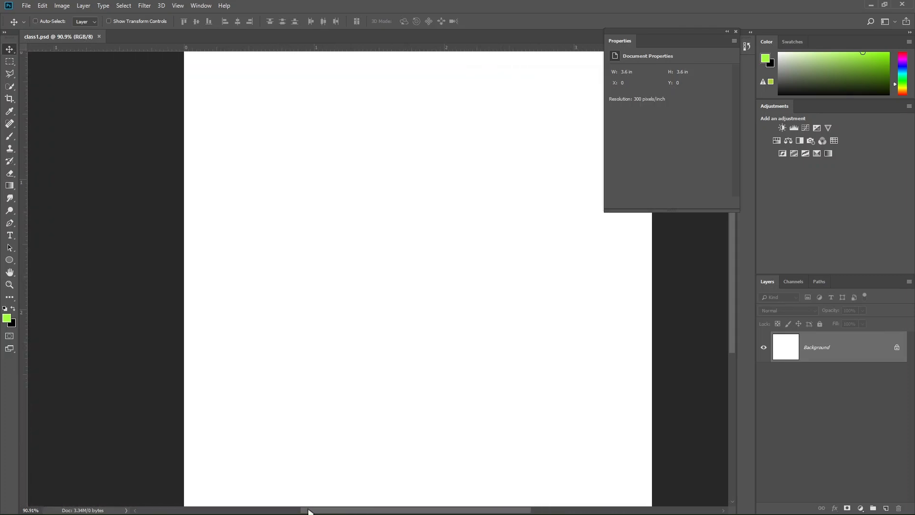
{"action": "left_click_drag", "start_coordinate": [384, 224], "coordinate": [353, 187]}
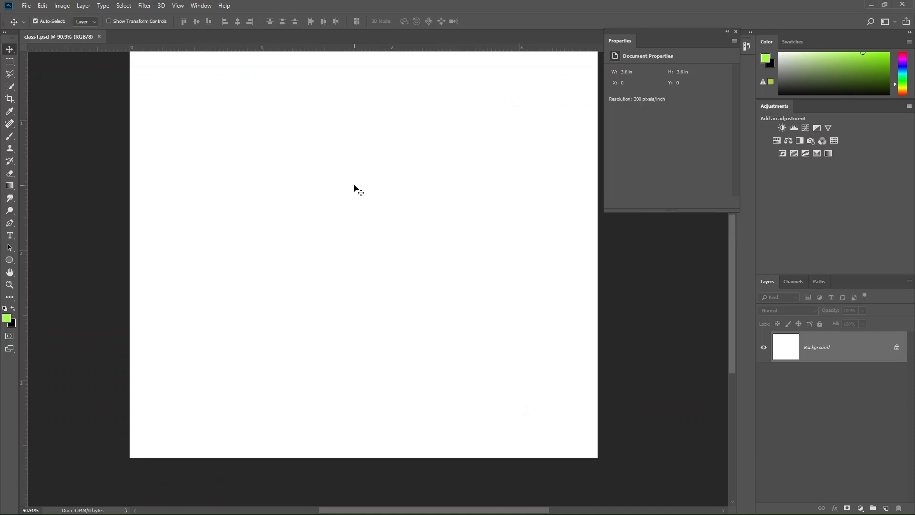
- Fit the whole class1.psd canvas in the document view
{"action": "key", "text": "ctrl+0"}
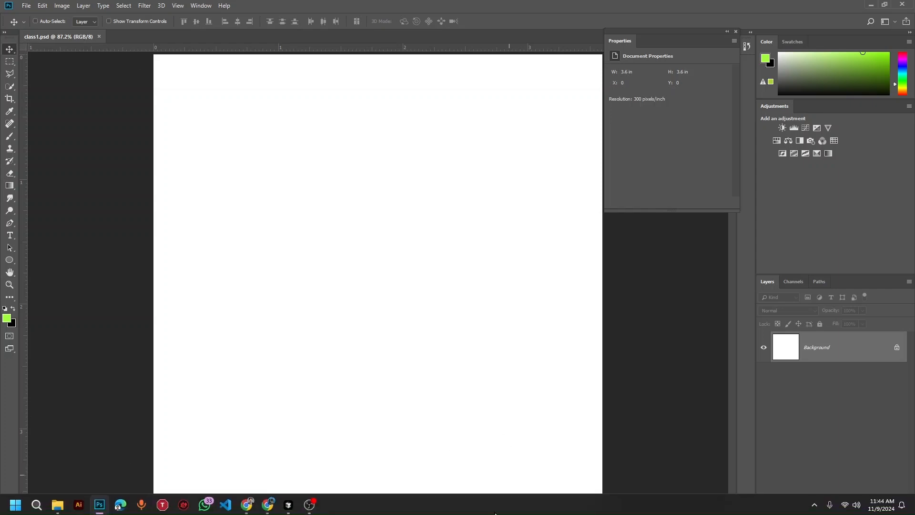
{"action": "mouse_move", "coordinate": [333, 514]}
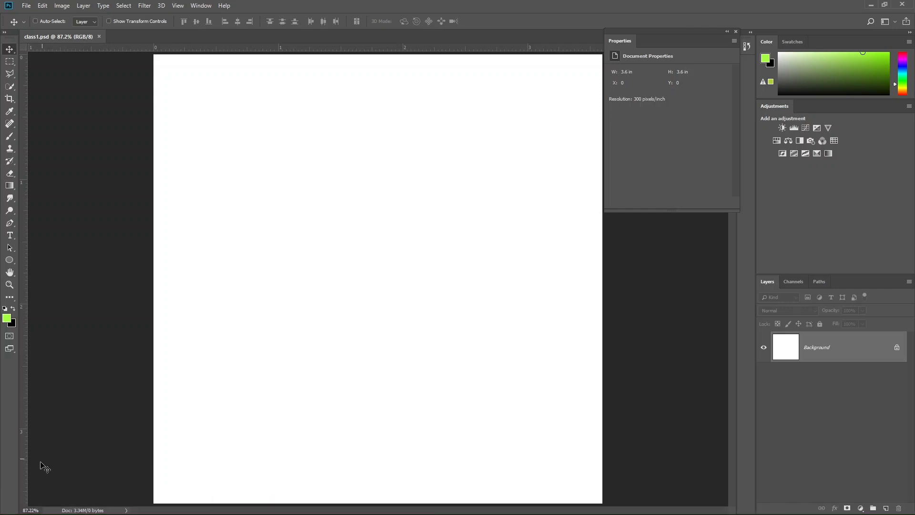
{"action": "left_click_drag", "start_coordinate": [28, 510], "coordinate": [26, 508]}
{"action": "left_click", "coordinate": [307, 503]}
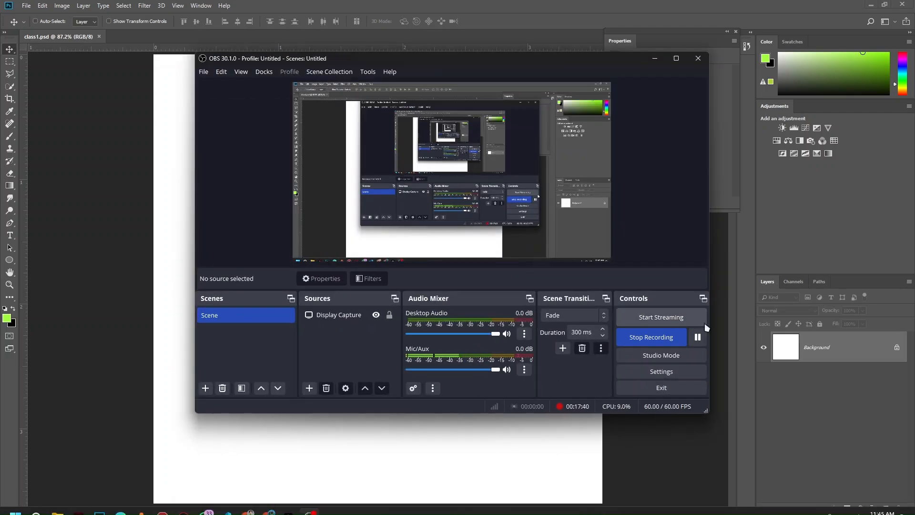
{"action": "left_click", "coordinate": [655, 58]}
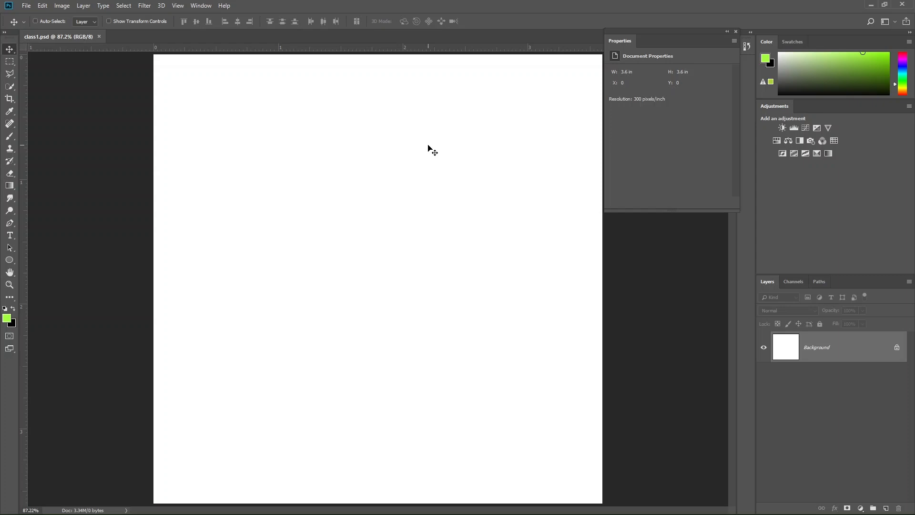
- Examine the variants grouped with the Move tool and the Ellipse tool, and return to the Move tool
{"action": "right_click", "coordinate": [13, 50]}
{"action": "left_click", "coordinate": [48, 49]}
{"action": "left_click", "coordinate": [10, 260]}
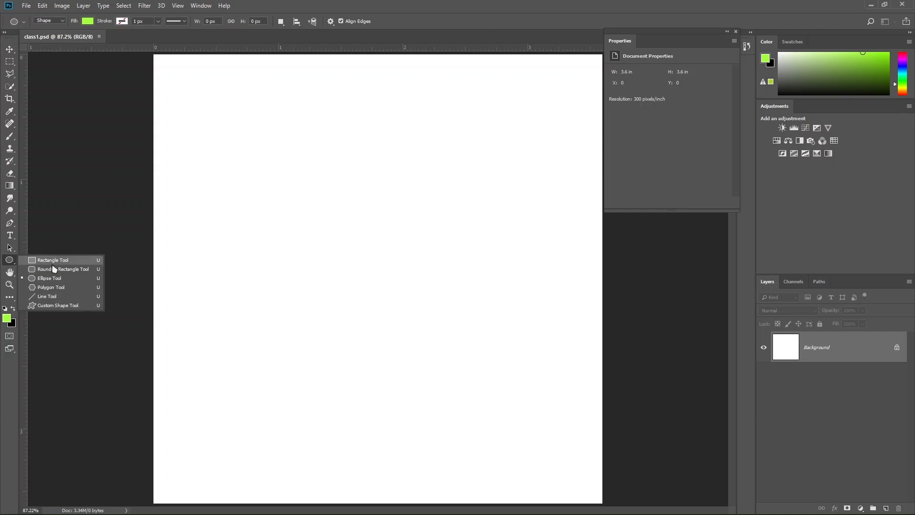
{"action": "left_click", "coordinate": [13, 50]}
- Activate the Rectangle tool and examine the other shape tools grouped with it
{"action": "left_click", "coordinate": [15, 258]}
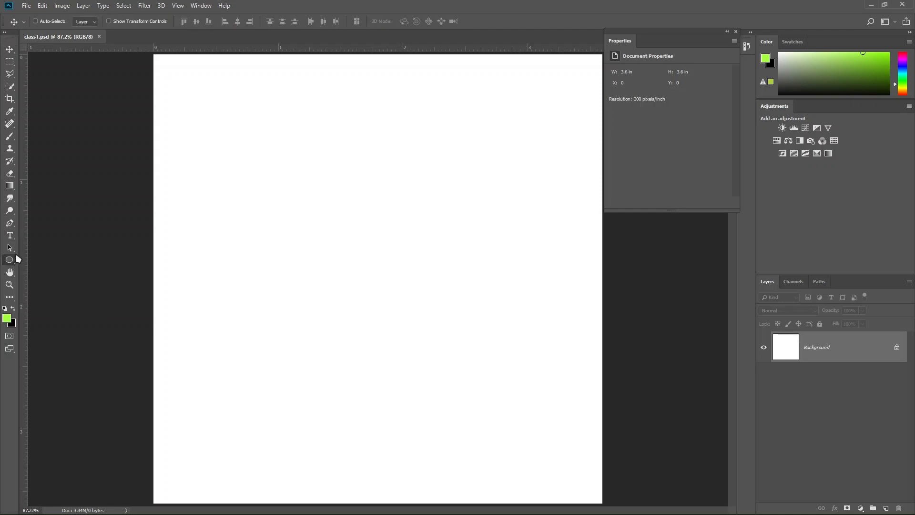
{"action": "left_click", "coordinate": [38, 258]}
{"action": "right_click", "coordinate": [12, 263]}
{"action": "left_click", "coordinate": [11, 262]}
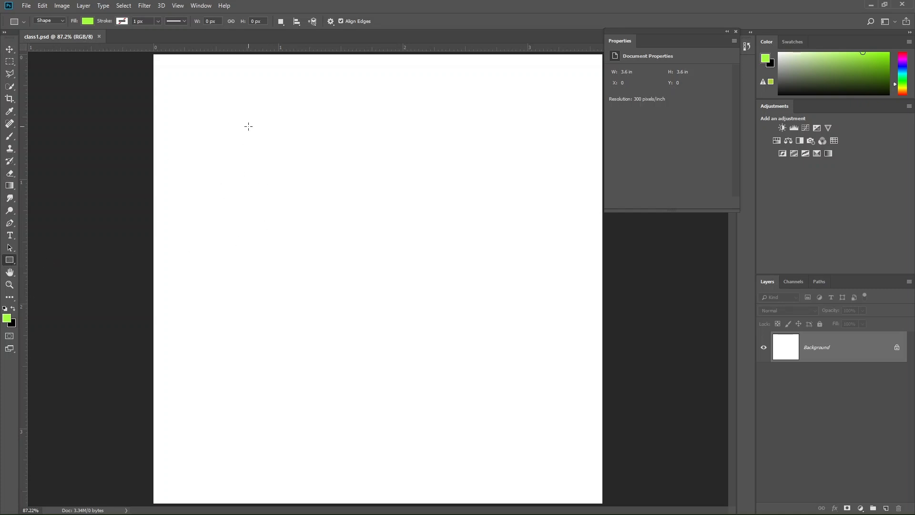
{"action": "left_click", "coordinate": [10, 261]}
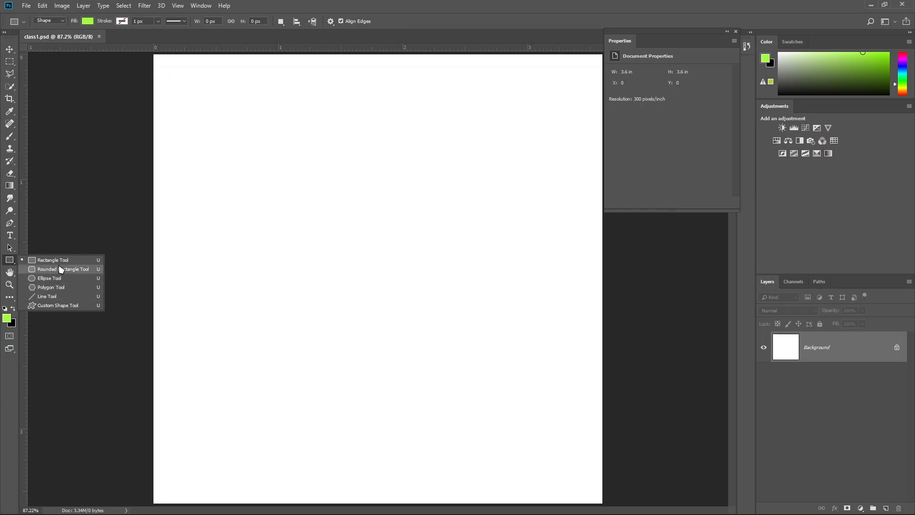
{"action": "left_click", "coordinate": [12, 261]}
{"action": "left_click", "coordinate": [13, 262]}
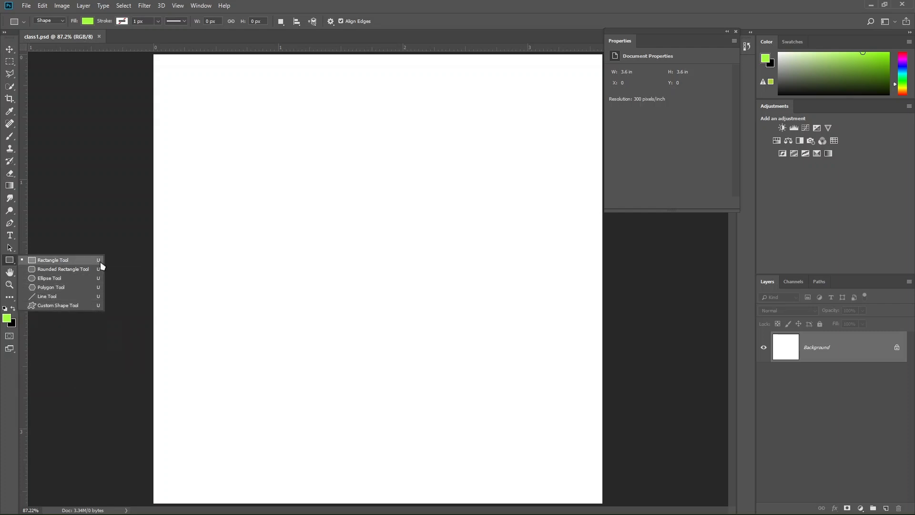
- Draw a green rectangle about 582 x 441 px left of the canvas centre and move the Properties panel lower down
{"action": "left_click", "coordinate": [27, 262]}
{"action": "left_click_drag", "start_coordinate": [212, 167], "coordinate": [454, 351]}
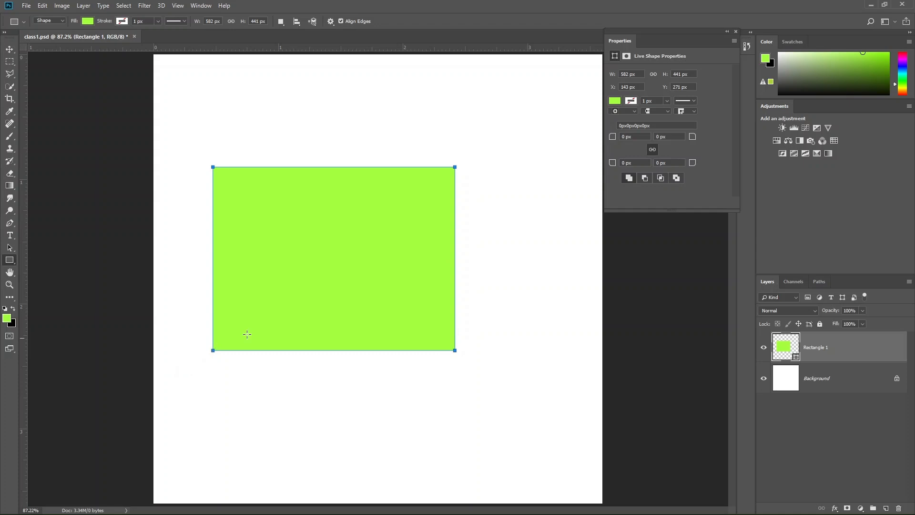
{"action": "left_click_drag", "start_coordinate": [633, 43], "coordinate": [633, 134]}
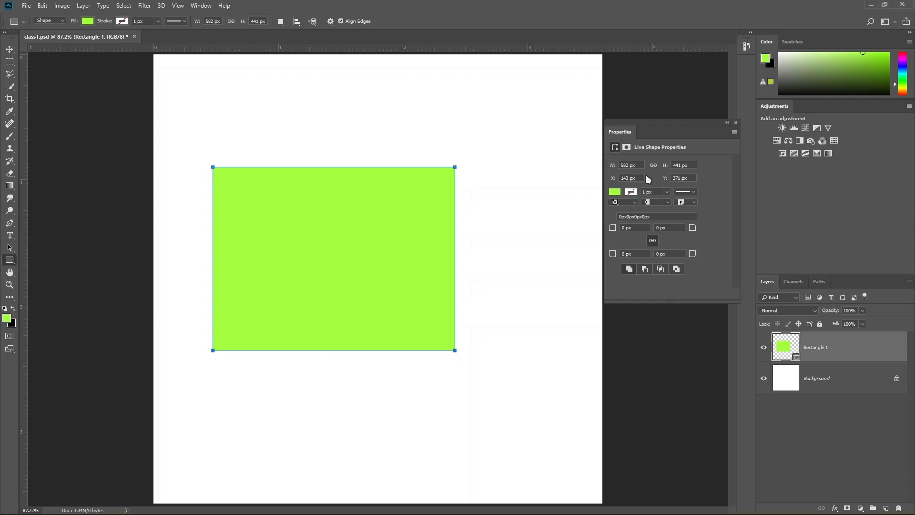
{"action": "left_click", "coordinate": [308, 504]}
{"action": "left_click", "coordinate": [697, 339]}
- Try a height of 800 px for the green rectangle and undo the change
{"action": "left_click_drag", "start_coordinate": [642, 165], "coordinate": [612, 165]}
{"action": "left_click_drag", "start_coordinate": [688, 165], "coordinate": [662, 172]}
{"action": "type", "text": "800"}
{"action": "key", "text": "Return"}
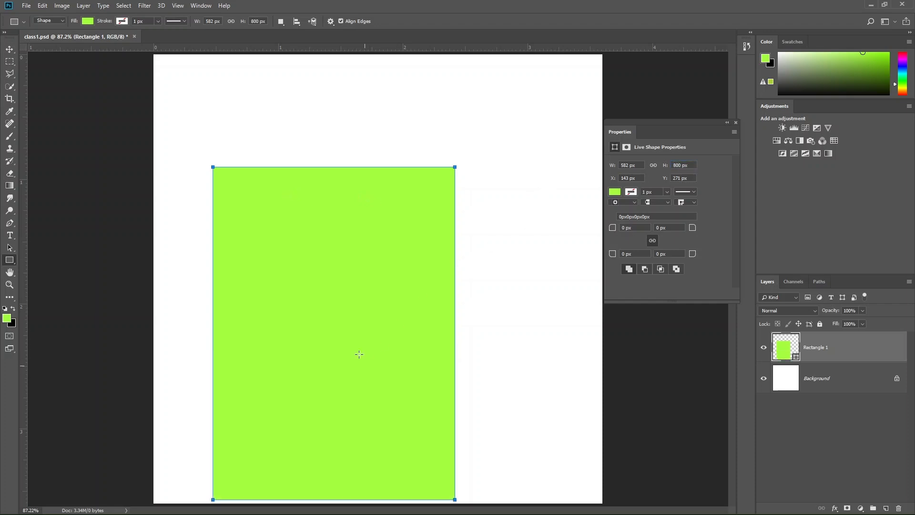
{"action": "key", "text": "ctrl+z"}
- Try a narrow width of 55 px for the green rectangle
{"action": "left_click", "coordinate": [622, 166]}
{"action": "type", "text": "1321"}
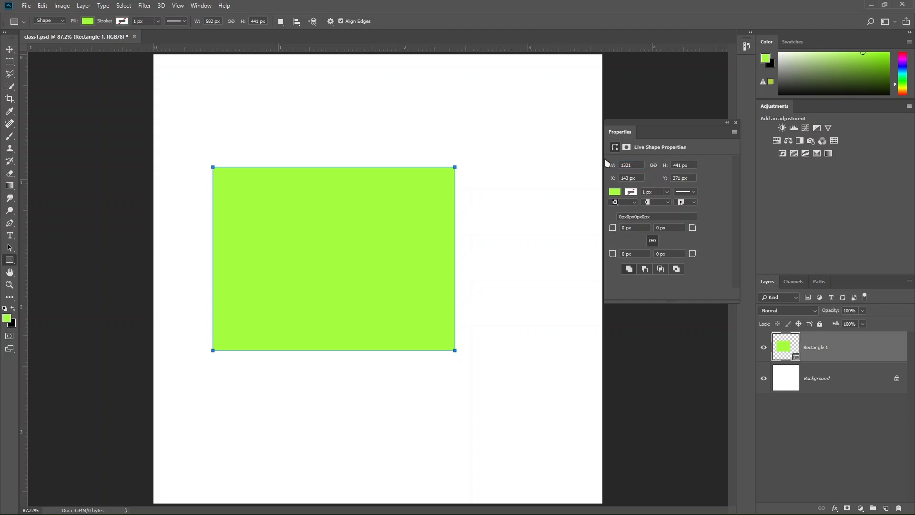
{"action": "type", "text": "231"}
{"action": "double_click", "coordinate": [645, 167]}
{"action": "type", "text": "55"}
{"action": "key", "text": "Return"}
- Resize the green rectangle to a 500 x 500 px square
{"action": "double_click", "coordinate": [626, 168]}
{"action": "type", "text": "500"}
{"action": "key", "text": "Return"}
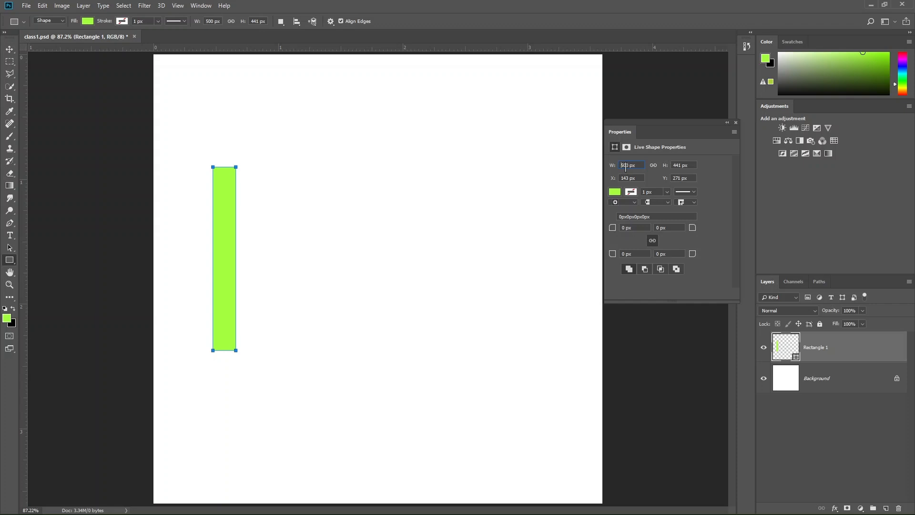
{"action": "double_click", "coordinate": [682, 167]}
{"action": "type", "text": "500"}
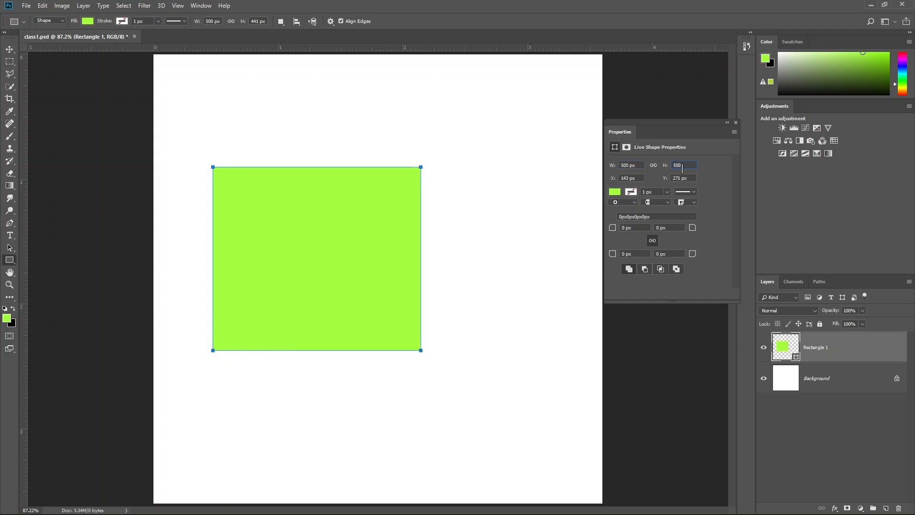
{"action": "left_click", "coordinate": [633, 165]}
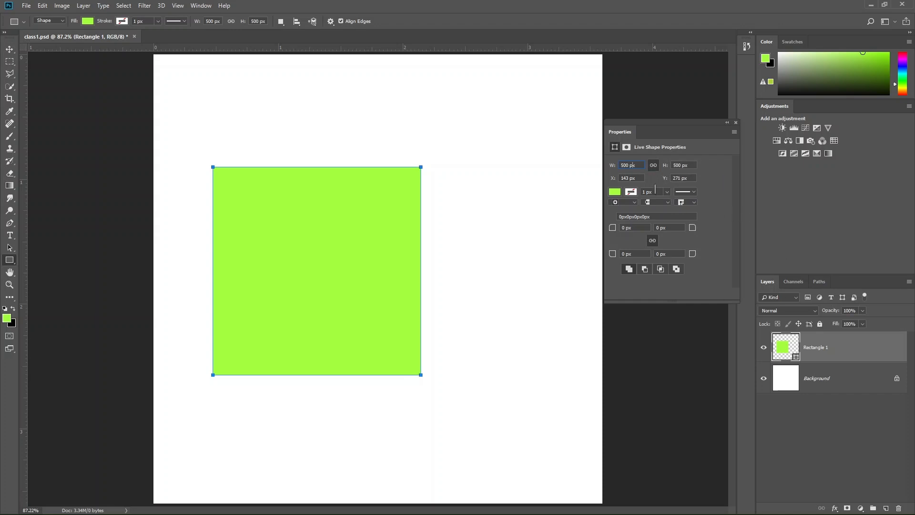
- Link the square's width and height and enlarge it proportionally to 601 x 601 px
{"action": "left_click", "coordinate": [686, 165]}
{"action": "left_click_drag", "start_coordinate": [668, 169], "coordinate": [715, 192]}
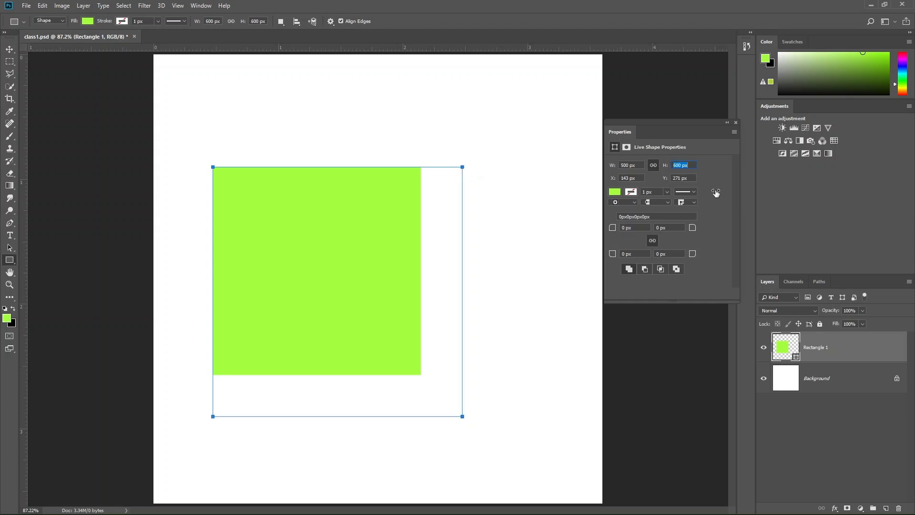
{"action": "left_click_drag", "start_coordinate": [716, 193], "coordinate": [717, 194]}
{"action": "left_click_drag", "start_coordinate": [613, 167], "coordinate": [613, 166]}
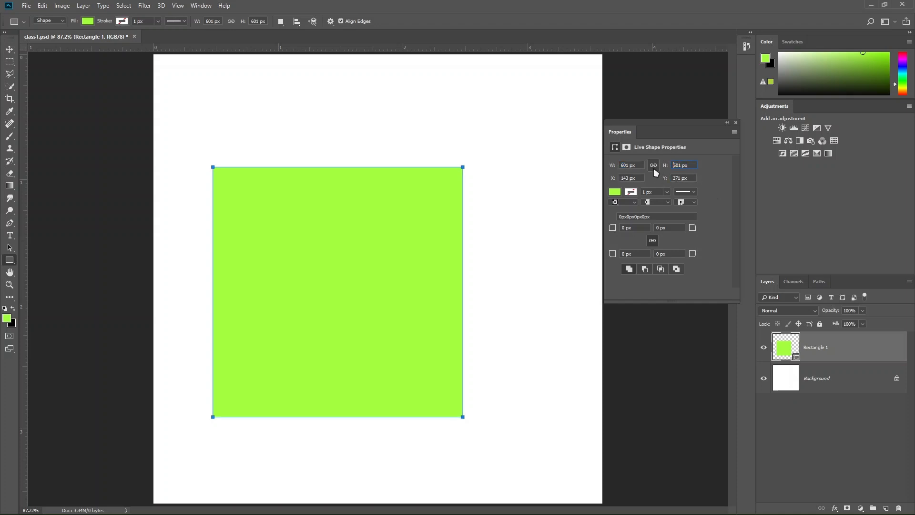
- Unlink the square's width and height, try a height of 605 px, and set it back to 601 px
{"action": "mouse_move", "coordinate": [665, 167]}
{"action": "left_mouse_down"}
{"action": "mouse_move", "coordinate": [693, 171]}
{"action": "mouse_move", "coordinate": [602, 177]}
{"action": "mouse_move", "coordinate": [712, 174]}
{"action": "mouse_move", "coordinate": [666, 167]}
{"action": "left_mouse_up"}
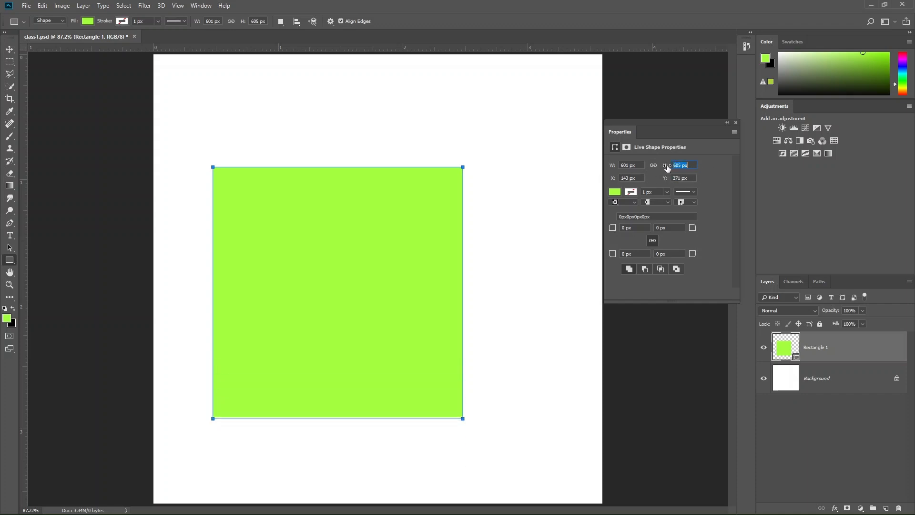
{"action": "type", "text": "601"}
{"action": "key", "text": "Return"}
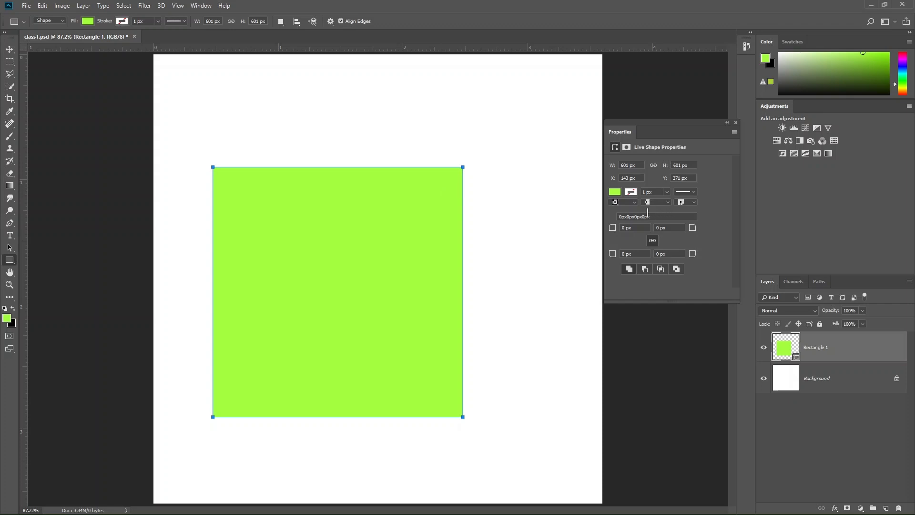
- Position the green square against the canvas's upper edge by setting its Y value to 0
{"action": "left_click", "coordinate": [688, 178]}
{"action": "type", "text": "0"}
{"action": "key", "text": "Return"}
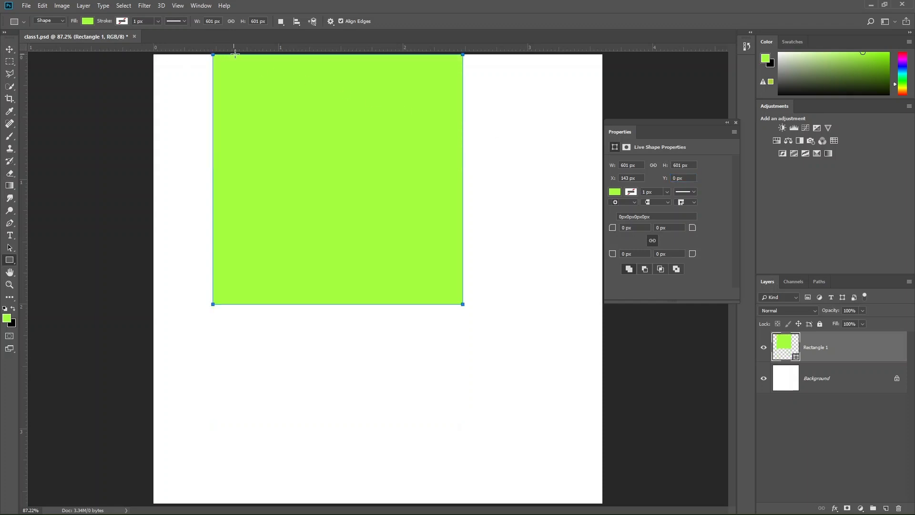
- Place the square's upper-left corner at the canvas centre with X and Y both at 540 px
{"action": "left_click", "coordinate": [670, 178]}
{"action": "type", "text": "540"}
{"action": "key", "text": "Return"}
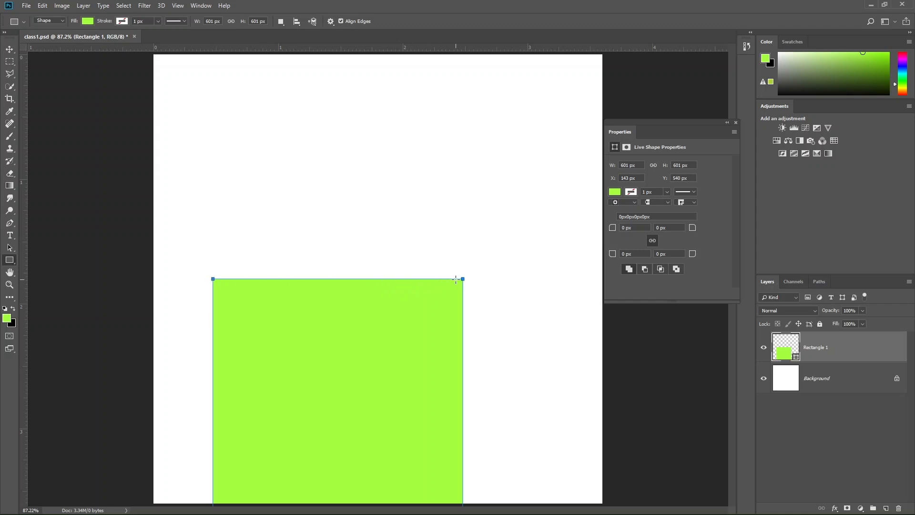
{"action": "left_click", "coordinate": [641, 178]}
{"action": "type", "text": "540"}
{"action": "key", "text": "Return"}
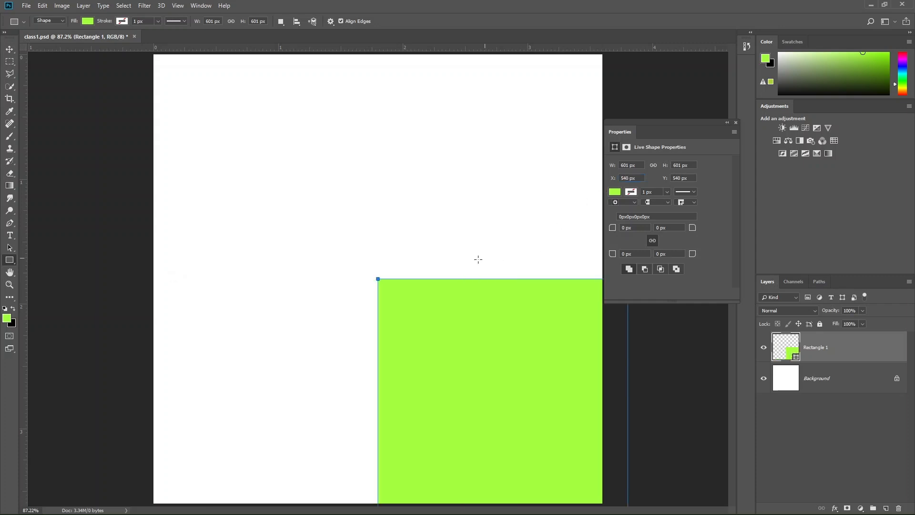
{"action": "scroll", "coordinate": [414, 295], "scroll_direction": "down", "scroll_amount": 4}
{"action": "scroll", "coordinate": [414, 295], "scroll_direction": "up", "scroll_amount": 3}
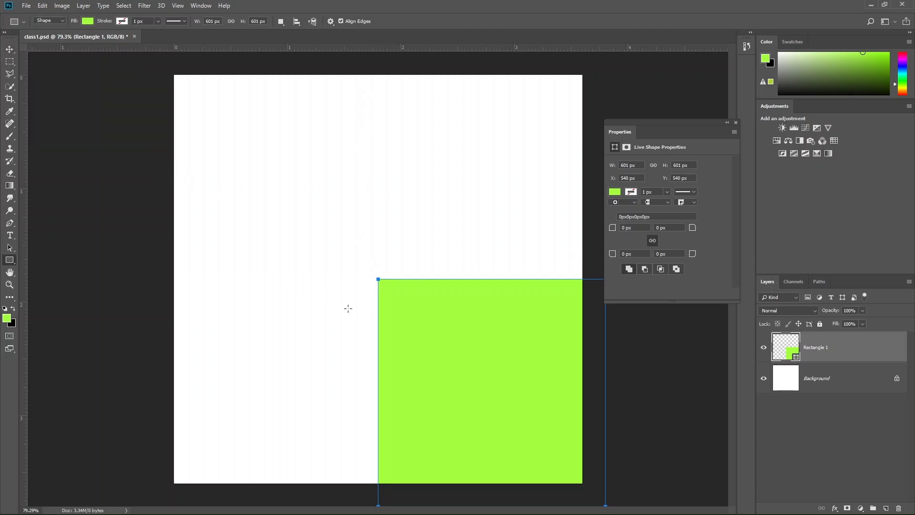
- Move the green square freehand with the Move tool to about X 223 px, Y 224 px near the canvas centre
{"action": "left_click", "coordinate": [9, 49]}
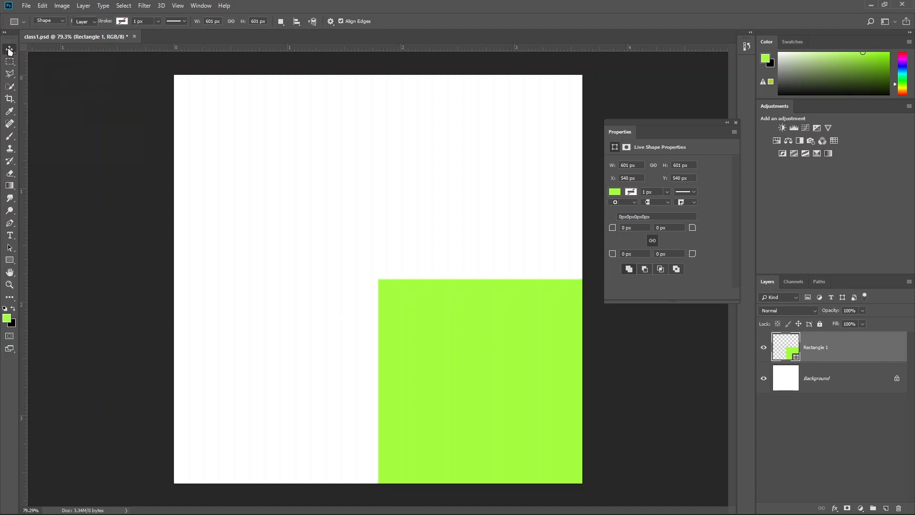
{"action": "left_click_drag", "start_coordinate": [441, 380], "coordinate": [367, 229]}
{"action": "mouse_move", "coordinate": [435, 263]}
{"action": "left_mouse_down"}
{"action": "mouse_move", "coordinate": [414, 262]}
{"action": "mouse_move", "coordinate": [439, 264]}
{"action": "mouse_move", "coordinate": [434, 273]}
{"action": "left_mouse_up"}
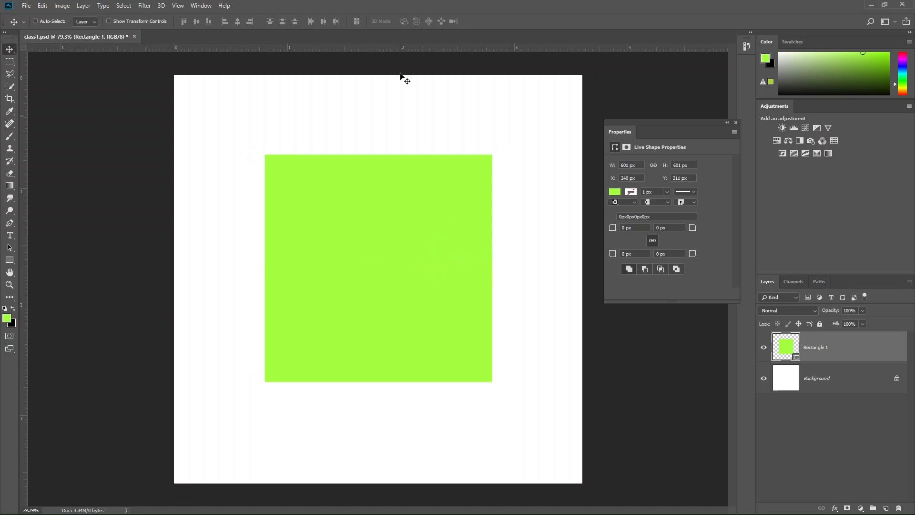
{"action": "left_click_drag", "start_coordinate": [472, 295], "coordinate": [465, 298]}
{"action": "left_click_drag", "start_coordinate": [389, 299], "coordinate": [404, 301]}
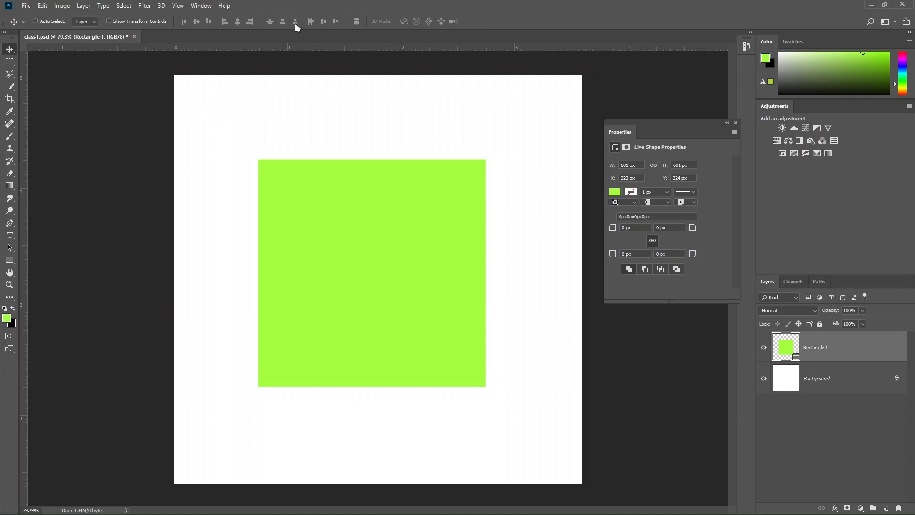
- Select the Rectangle 1 and Background layers together and align their vertical and horizontal centers
{"action": "left_click", "coordinate": [825, 381], "text": "shift"}
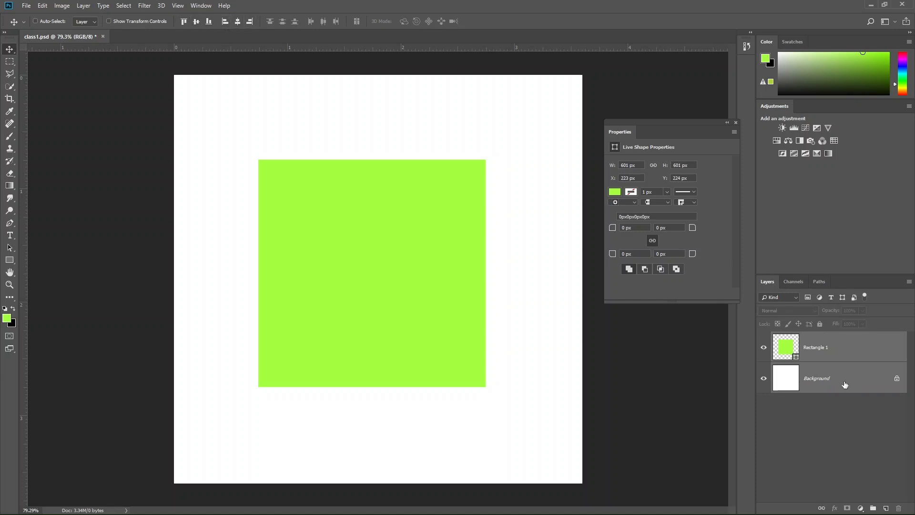
{"action": "left_click", "coordinate": [834, 382]}
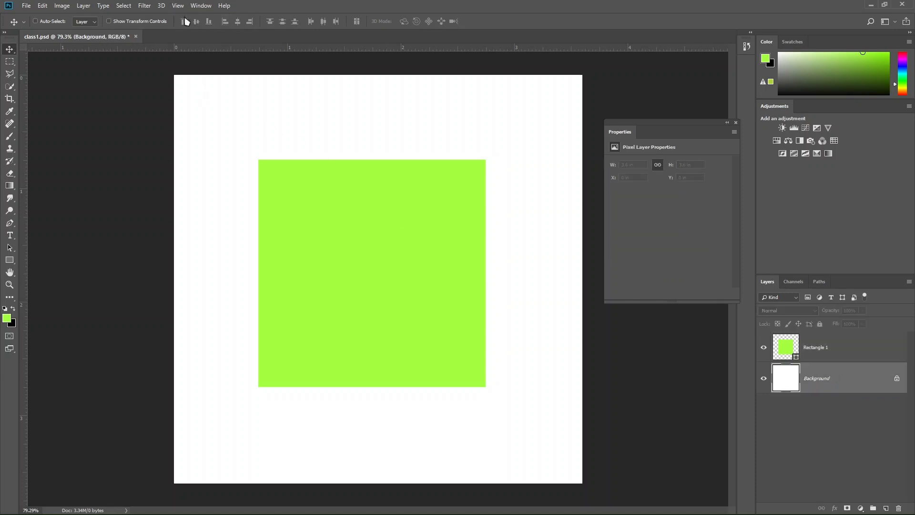
{"action": "left_click", "coordinate": [824, 347]}
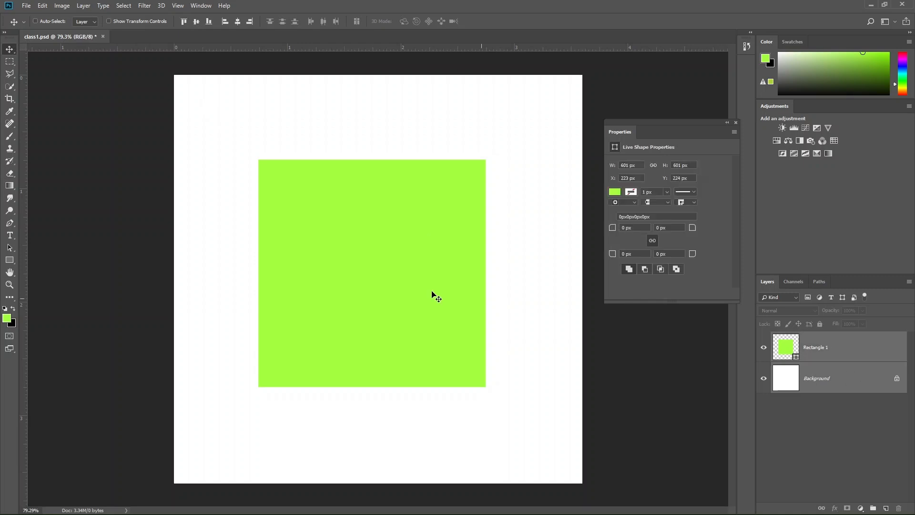
{"action": "left_click", "coordinate": [197, 22]}
{"action": "left_click", "coordinate": [237, 22]}
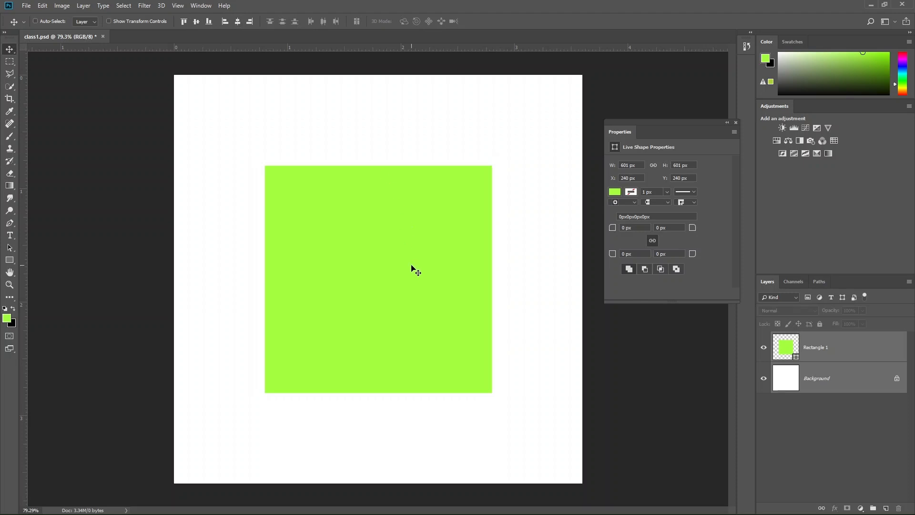
- Alternate the layer selection between Rectangle 1 and Background, leaving only Rectangle 1 selected
{"action": "left_click", "coordinate": [847, 358]}
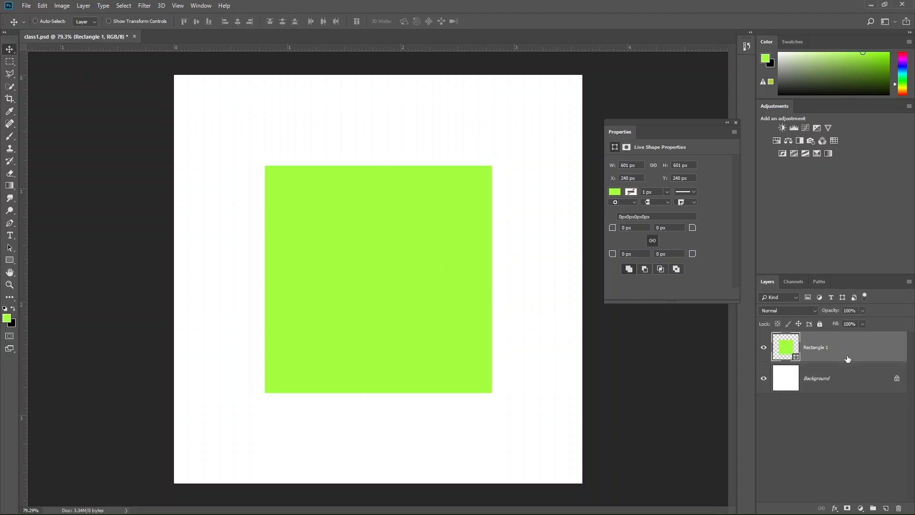
{"action": "left_click", "coordinate": [837, 378]}
{"action": "left_click", "coordinate": [835, 354]}
{"action": "left_click", "coordinate": [835, 378]}
{"action": "left_click", "coordinate": [832, 356]}
{"action": "left_click", "coordinate": [836, 381]}
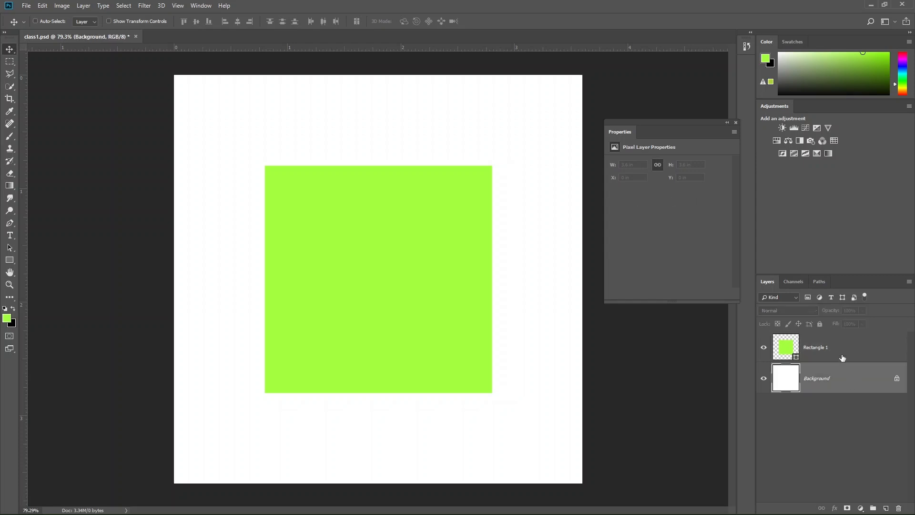
{"action": "left_click", "coordinate": [839, 350]}
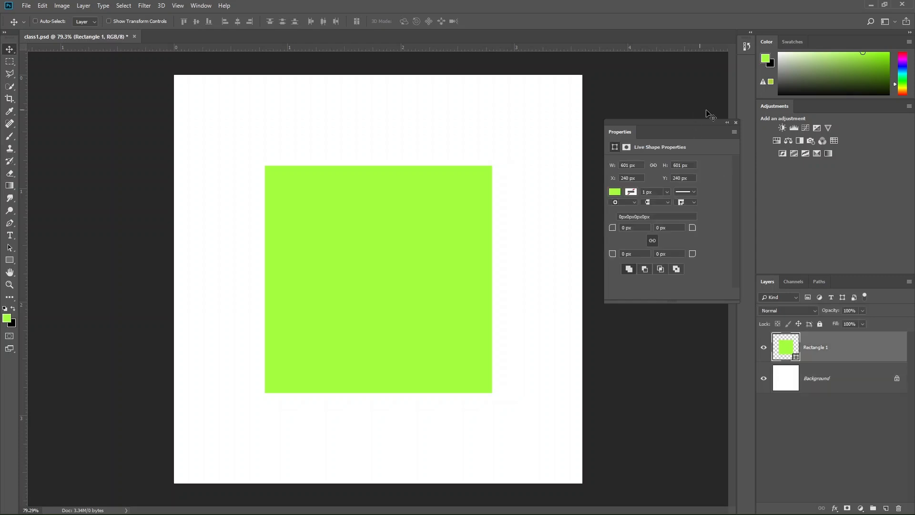
- Move the floating Properties panel back up to the canvas's upper-right corner
{"action": "left_click_drag", "start_coordinate": [709, 127], "coordinate": [709, 34]}
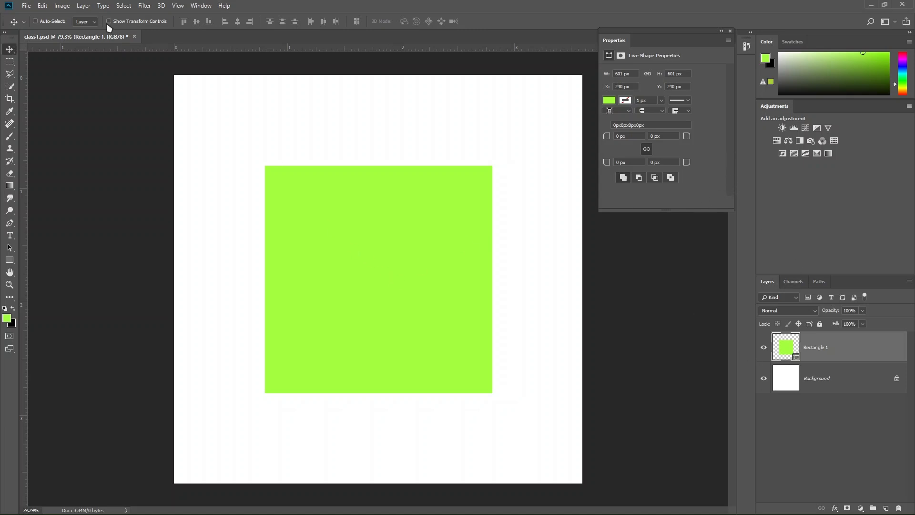
- Move the centred green square slightly up with the Move tool to about Y 192 px, keeping X at 240 px
{"action": "left_click", "coordinate": [15, 63]}
{"action": "left_click", "coordinate": [12, 52]}
{"action": "mouse_move", "coordinate": [488, 178]}
{"action": "left_mouse_down"}
{"action": "mouse_move", "coordinate": [423, 139]}
{"action": "mouse_move", "coordinate": [558, 139]}
{"action": "mouse_move", "coordinate": [517, 167]}
{"action": "mouse_move", "coordinate": [496, 157]}
{"action": "mouse_move", "coordinate": [488, 175]}
{"action": "mouse_move", "coordinate": [485, 163]}
{"action": "left_mouse_up"}
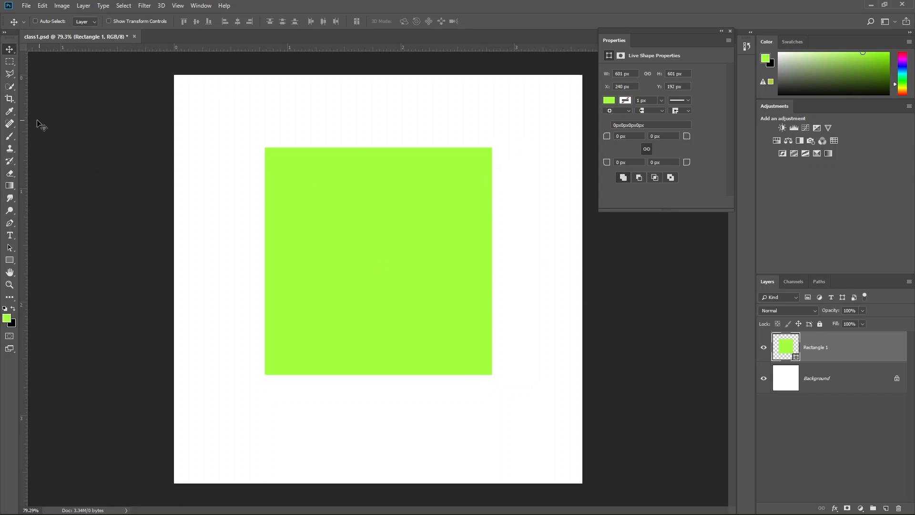
- Add a new layer and paint a thick green curved brush stroke across the canvas's upper-left corner
{"action": "left_click", "coordinate": [10, 136]}
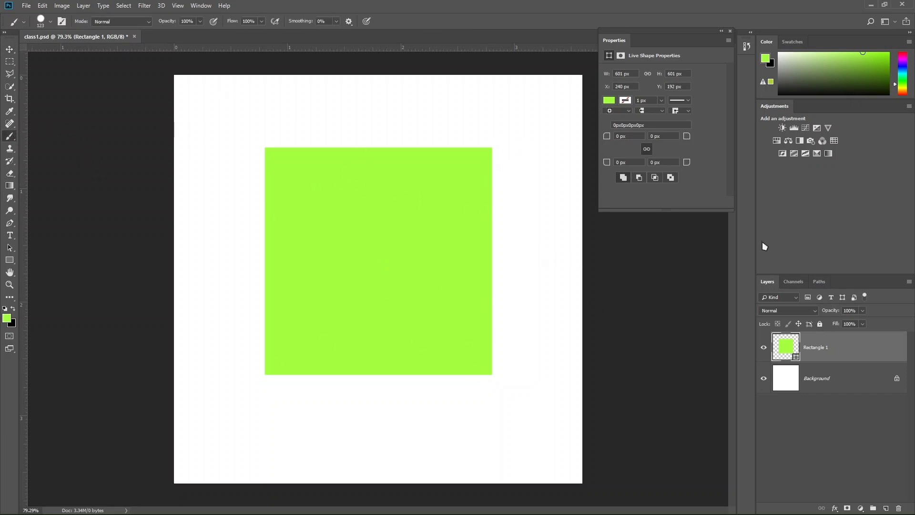
{"action": "left_click", "coordinate": [885, 508]}
{"action": "left_click", "coordinate": [284, 109]}
{"action": "mouse_move", "coordinate": [236, 121]}
{"action": "left_mouse_down"}
{"action": "mouse_move", "coordinate": [129, 220]}
{"action": "mouse_move", "coordinate": [67, 191]}
{"action": "left_mouse_up"}
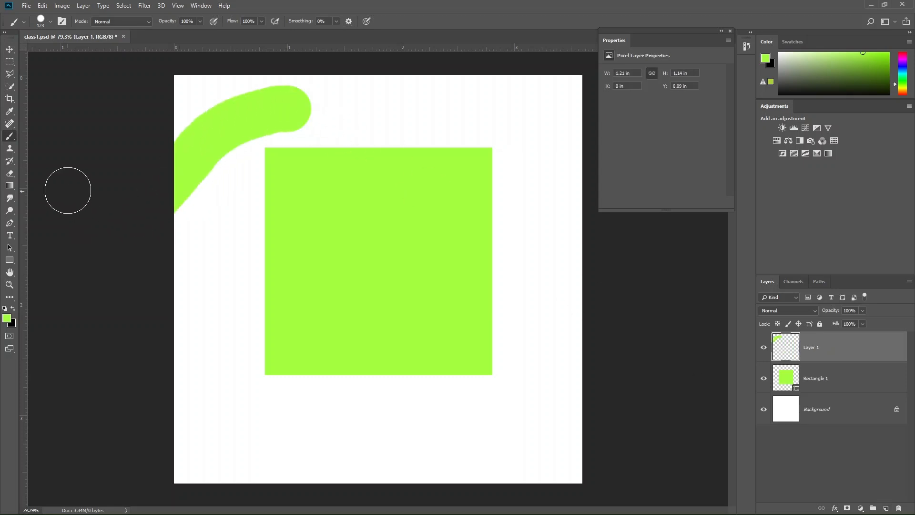
- Move the painted stroke with the Move tool to the canvas's lower-right area, about X 2.33 in, Y 2.46 in
{"action": "left_click", "coordinate": [10, 49]}
{"action": "mouse_move", "coordinate": [248, 124]}
{"action": "left_mouse_down"}
{"action": "mouse_move", "coordinate": [398, 306]}
{"action": "mouse_move", "coordinate": [545, 398]}
{"action": "mouse_move", "coordinate": [540, 430]}
{"action": "left_mouse_up"}
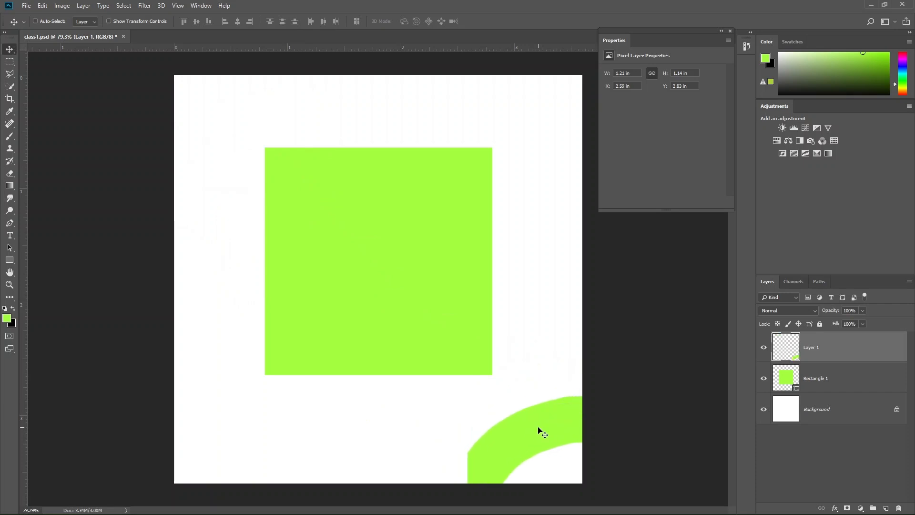
{"action": "mouse_move", "coordinate": [208, 130]}
{"action": "left_mouse_down"}
{"action": "mouse_move", "coordinate": [545, 425]}
{"action": "mouse_move", "coordinate": [310, 153]}
{"action": "mouse_move", "coordinate": [258, 119]}
{"action": "mouse_move", "coordinate": [180, 89]}
{"action": "left_mouse_up"}
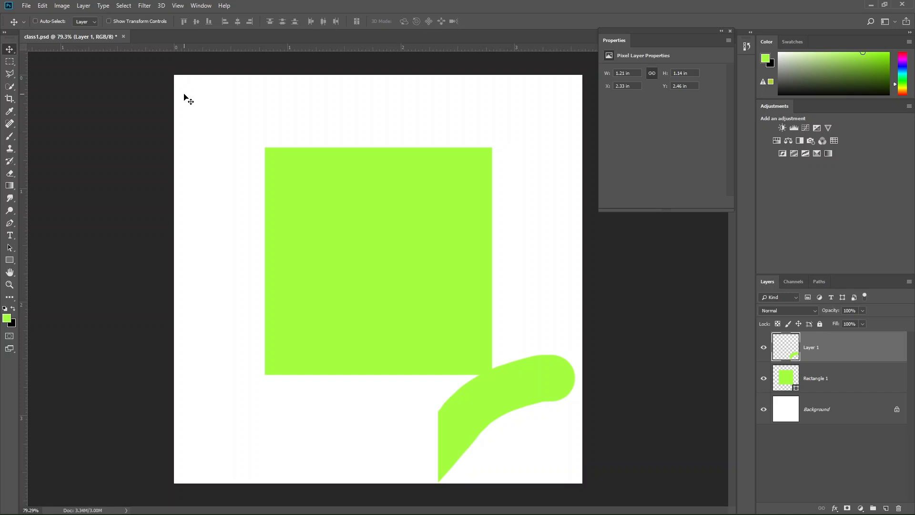
- Delete all layers above the Background, leaving a blank white canvas, and finish with the Move tool active
{"action": "left_click_drag", "start_coordinate": [208, 101], "coordinate": [564, 436]}
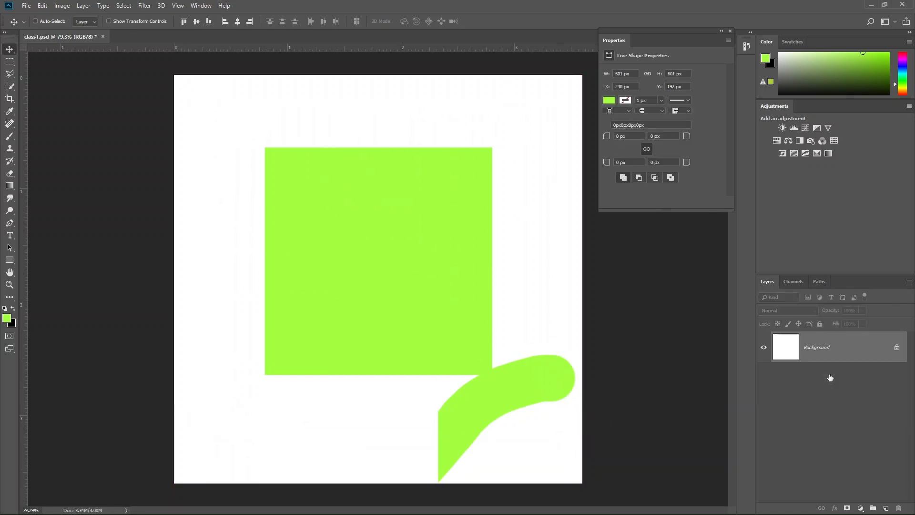
{"action": "key", "text": "Delete"}
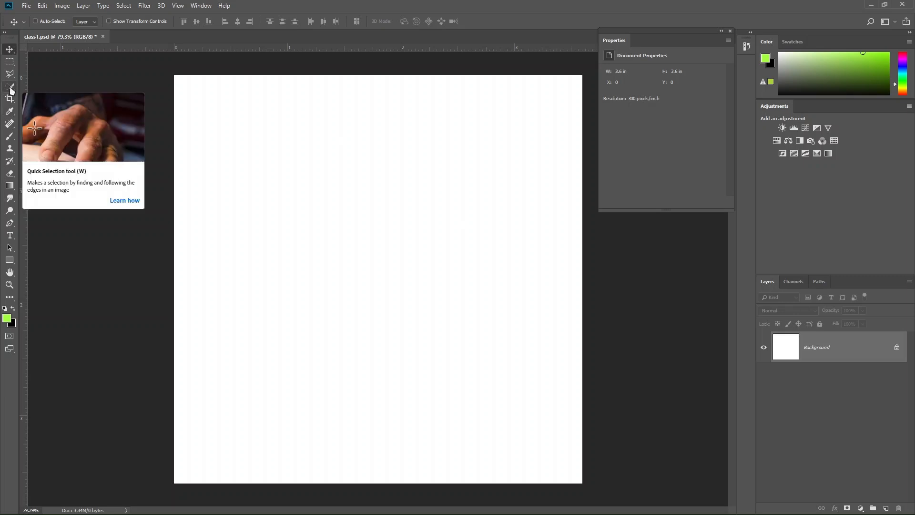
{"action": "left_click", "coordinate": [11, 89]}
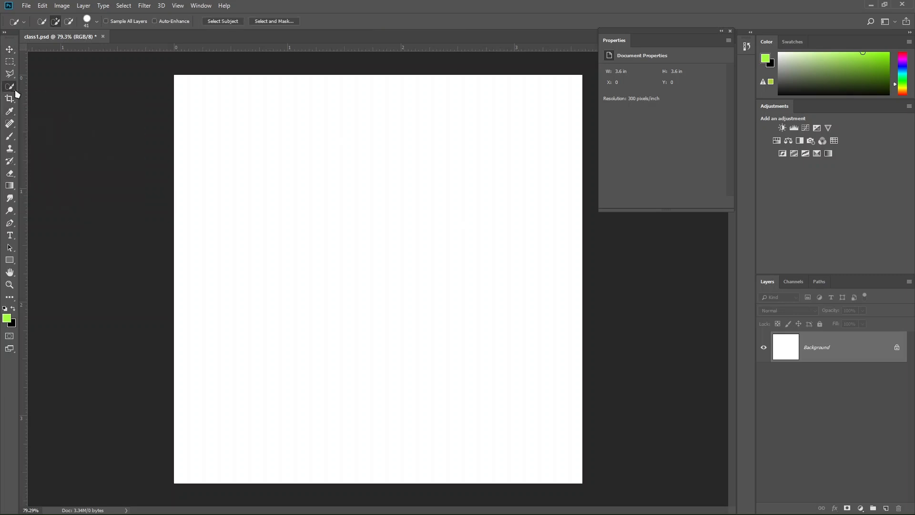
{"action": "left_click", "coordinate": [9, 50]}
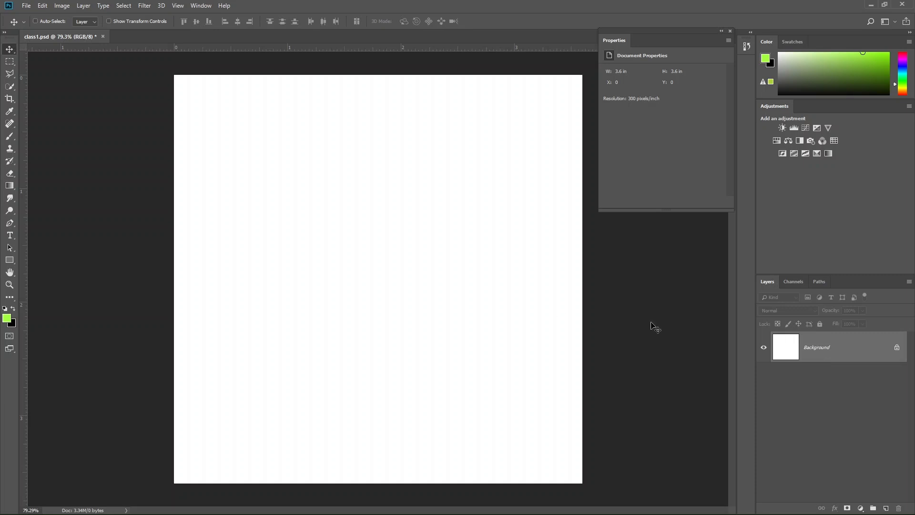
- Draw a green rectangle about 441 × 345 px in the canvas's upper-left area and add the text "dsgf" below it
{"action": "left_click", "coordinate": [9, 260]}
{"action": "left_click_drag", "start_coordinate": [225, 151], "coordinate": [392, 282]}
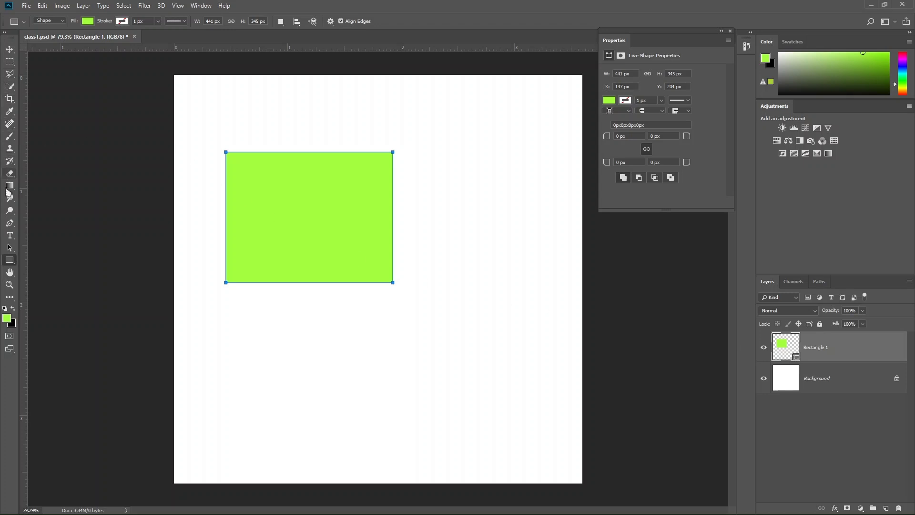
{"action": "left_click", "coordinate": [9, 234]}
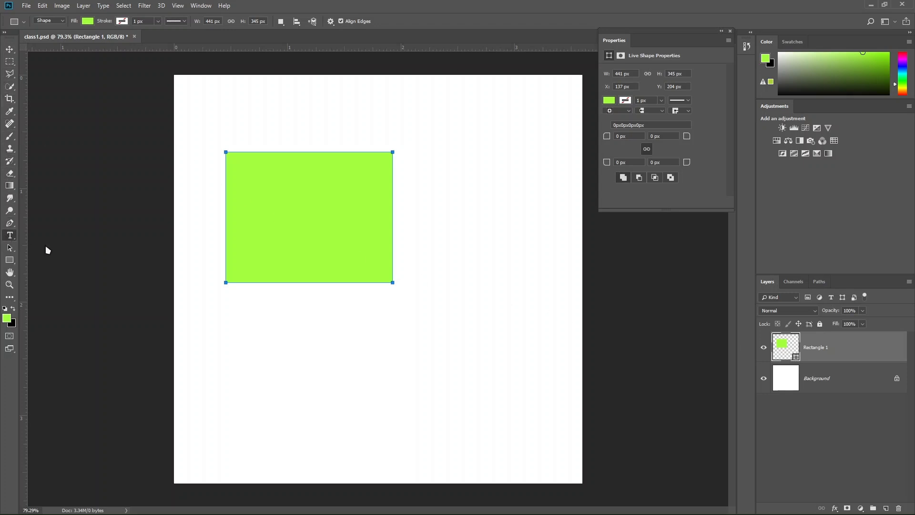
{"action": "left_click", "coordinate": [289, 336]}
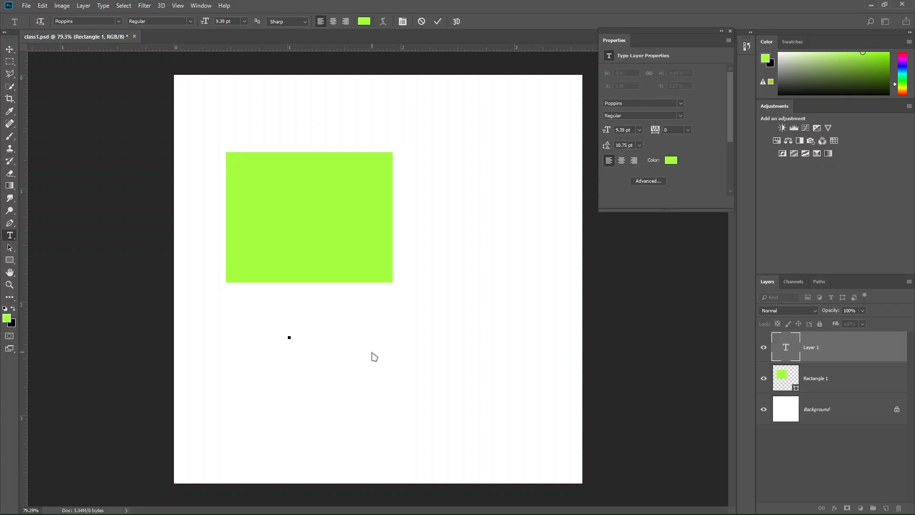
{"action": "type", "text": "dsgf"}
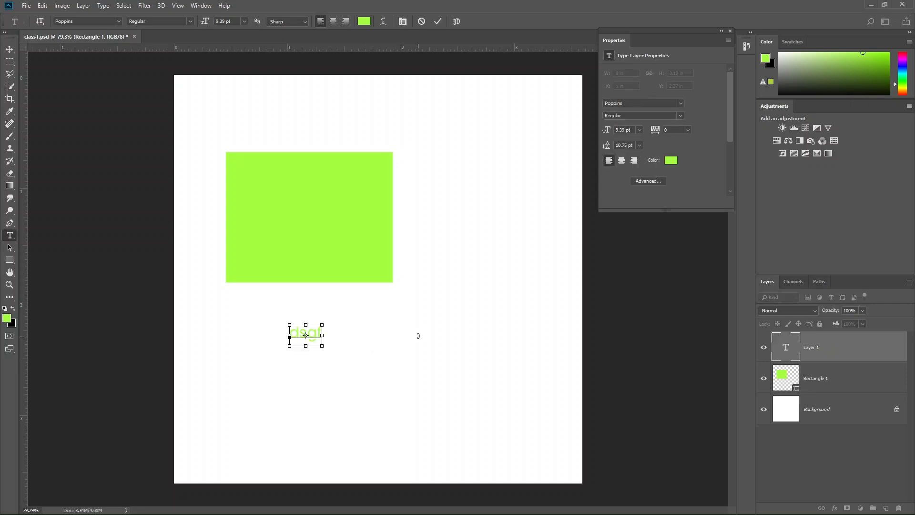
{"action": "left_click", "coordinate": [437, 21]}
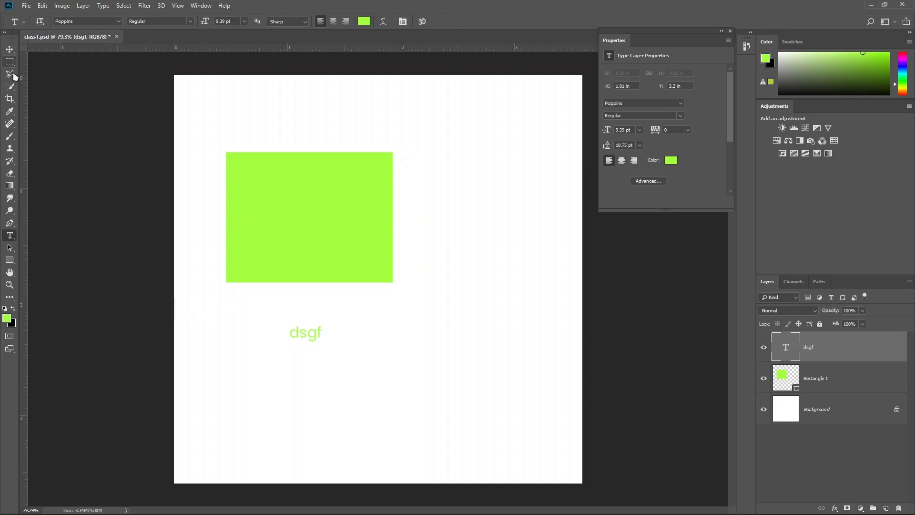
- Add a new layer and paint a thick green brush stroke from the canvas's top centre down toward the lower right
{"action": "left_click", "coordinate": [10, 137]}
{"action": "left_click", "coordinate": [884, 508]}
{"action": "left_click_drag", "start_coordinate": [388, 76], "coordinate": [528, 350]}
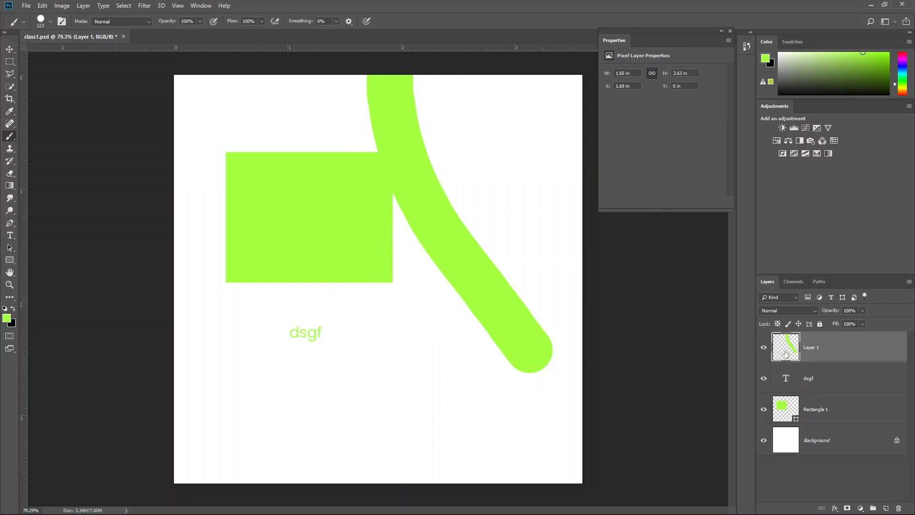
- Reposition the Layer 1 brush stroke with the Move tool, ending at about X 2.61 in, Y -0.06 in
{"action": "key", "text": "v"}
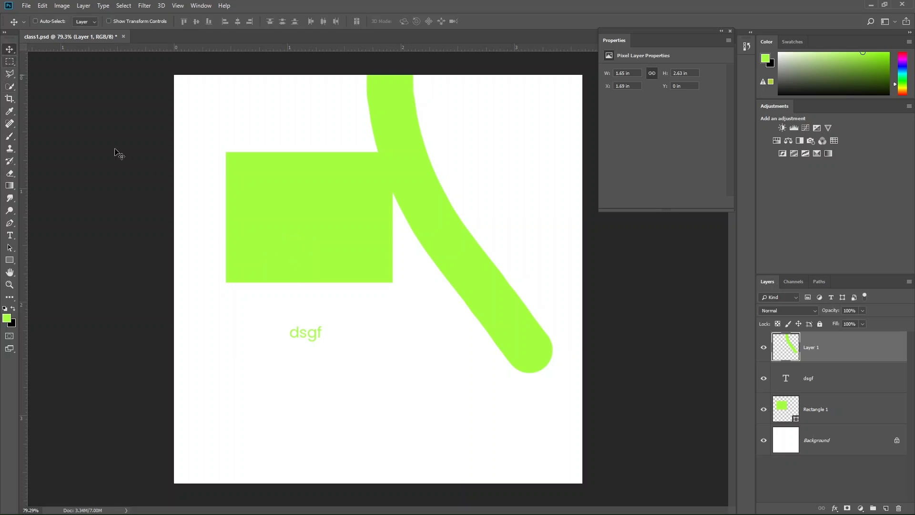
{"action": "left_click_drag", "start_coordinate": [307, 333], "coordinate": [356, 383]}
{"action": "mouse_move", "coordinate": [497, 274]}
{"action": "left_mouse_down"}
{"action": "mouse_move", "coordinate": [485, 213]}
{"action": "mouse_move", "coordinate": [531, 182]}
{"action": "left_mouse_up"}
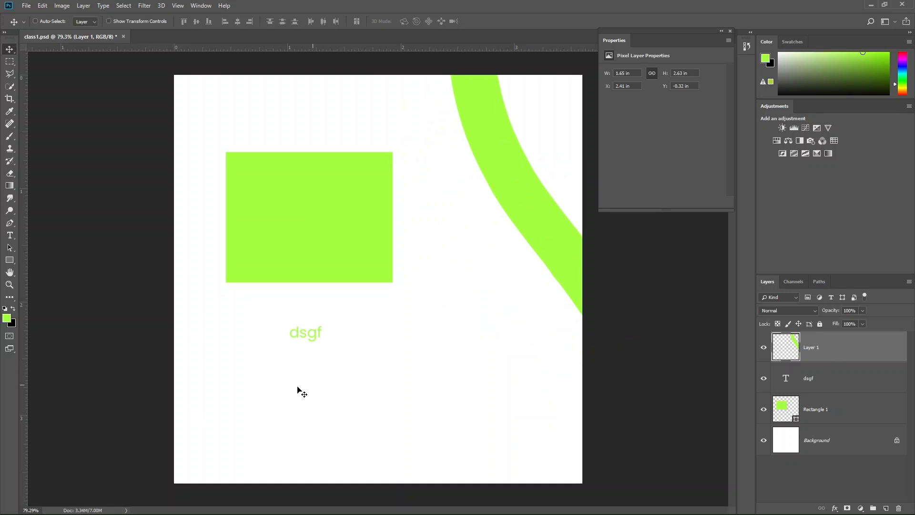
{"action": "left_click_drag", "start_coordinate": [538, 187], "coordinate": [533, 201]}
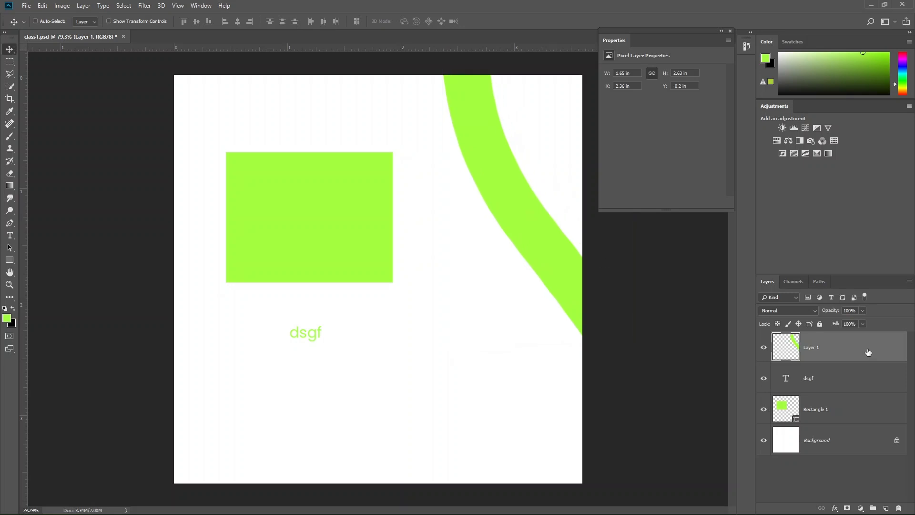
{"action": "mouse_move", "coordinate": [192, 456]}
{"action": "left_mouse_down"}
{"action": "mouse_move", "coordinate": [196, 353]}
{"action": "mouse_move", "coordinate": [162, 438]}
{"action": "mouse_move", "coordinate": [183, 488]}
{"action": "mouse_move", "coordinate": [328, 412]}
{"action": "mouse_move", "coordinate": [138, 466]}
{"action": "mouse_move", "coordinate": [122, 512]}
{"action": "mouse_move", "coordinate": [294, 403]}
{"action": "mouse_move", "coordinate": [253, 430]}
{"action": "left_mouse_up"}
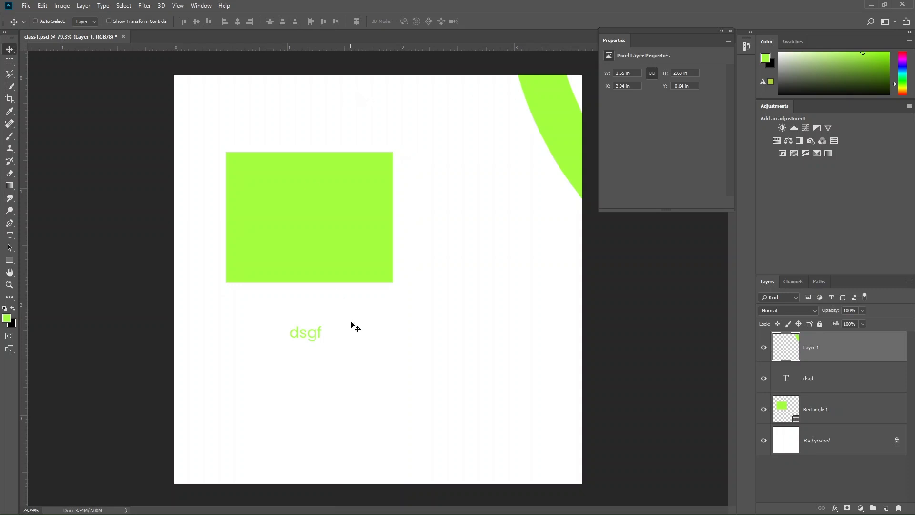
{"action": "left_click_drag", "start_coordinate": [568, 153], "coordinate": [513, 205]}
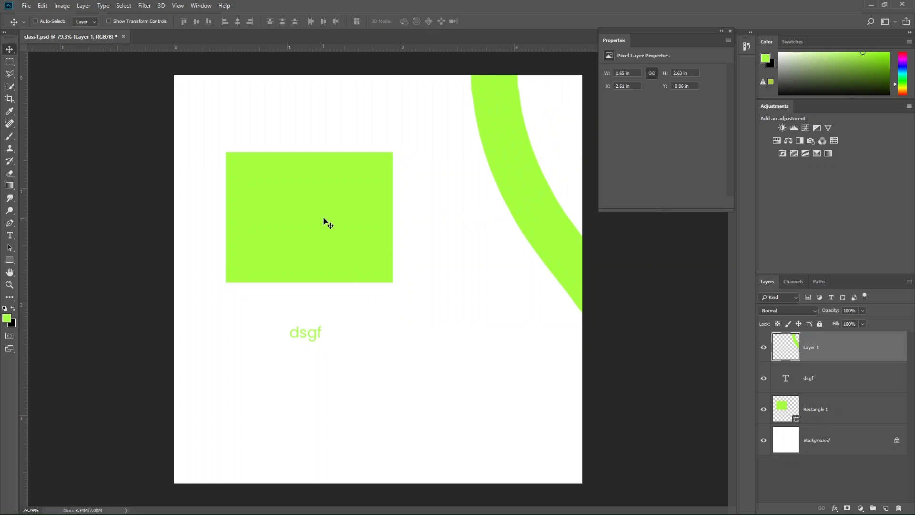
- Auto-select objects on the canvas, moving the rectangle to about X 348 px, Y 250 px and the "dsgf" text to about X 1.74 in, Y 2.06 in
{"action": "key", "text": "ctrl"}
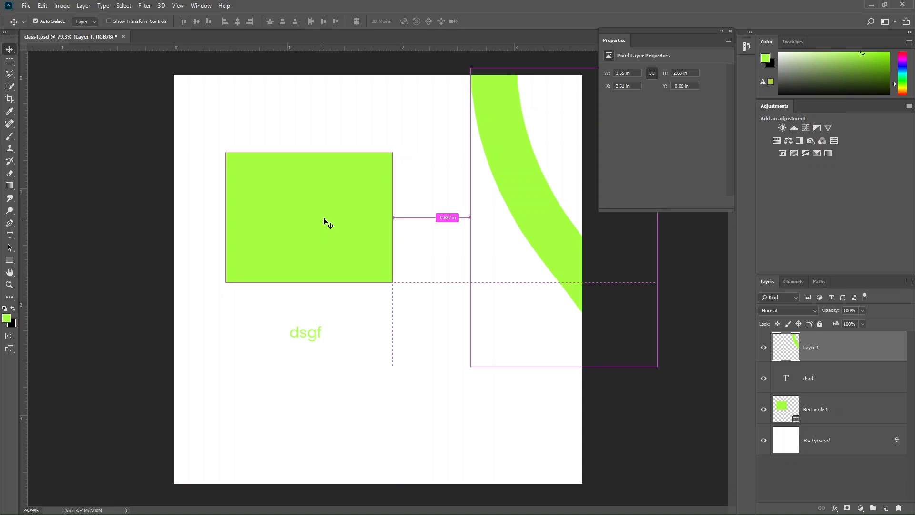
{"action": "key", "text": "ctrl"}
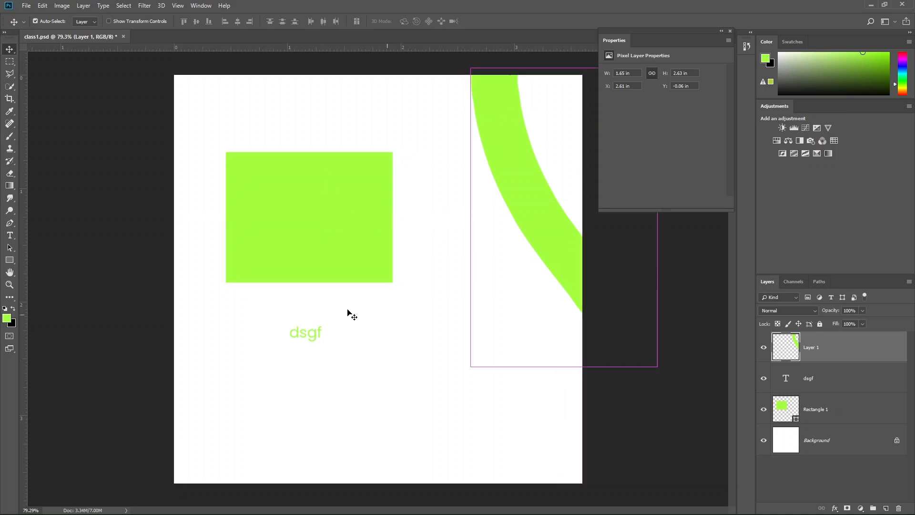
{"action": "mouse_move", "coordinate": [309, 334]}
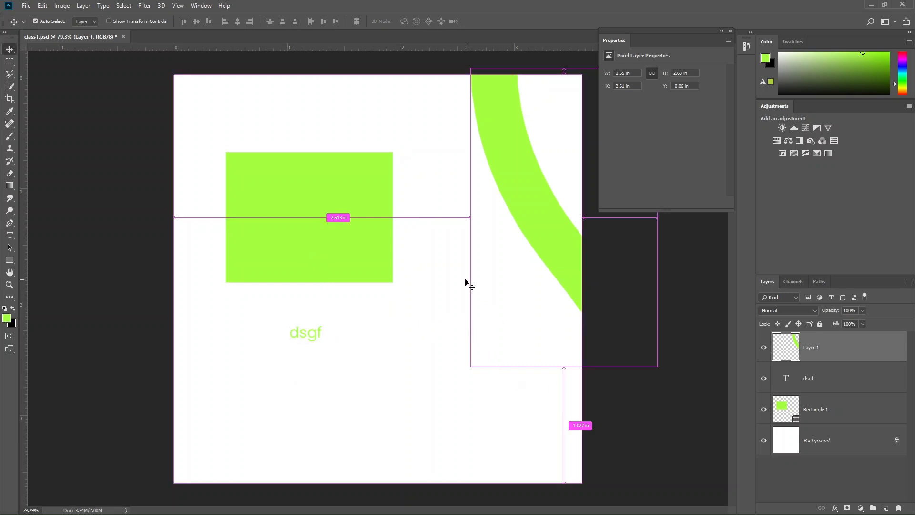
{"action": "mouse_move", "coordinate": [334, 257]}
{"action": "left_click", "coordinate": [285, 194]}
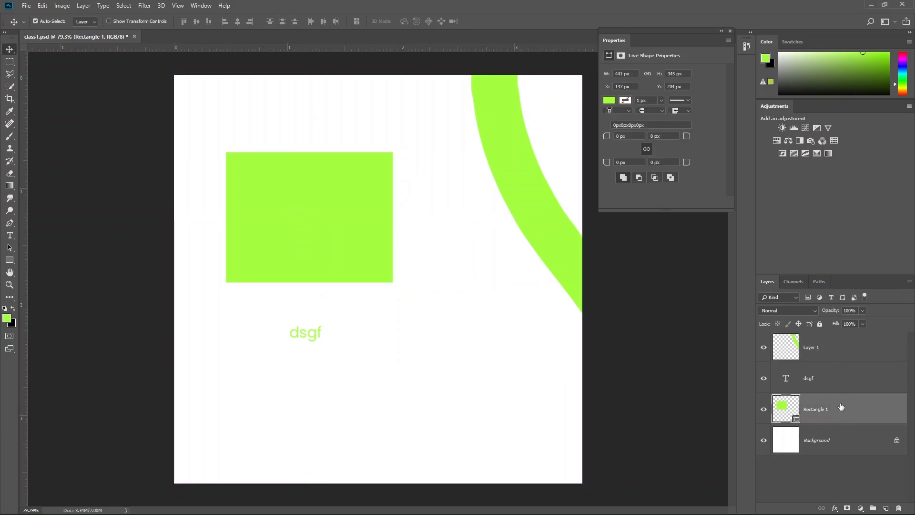
{"action": "left_click_drag", "start_coordinate": [282, 228], "coordinate": [556, 399]}
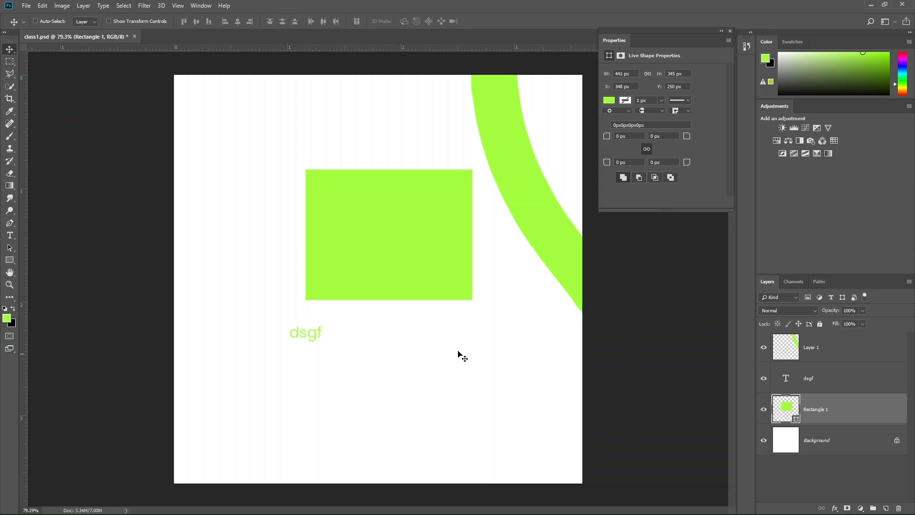
{"action": "left_click", "coordinate": [312, 336], "text": "ctrl"}
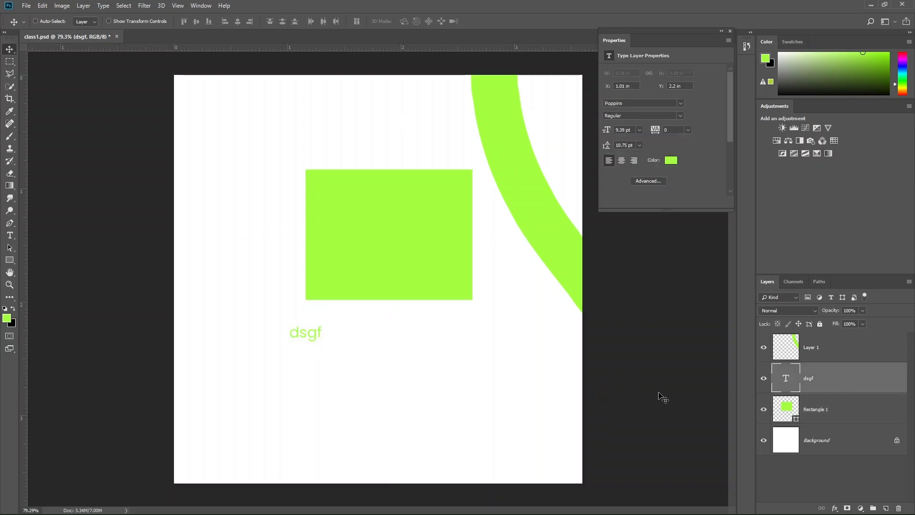
{"action": "left_click_drag", "start_coordinate": [302, 343], "coordinate": [416, 328]}
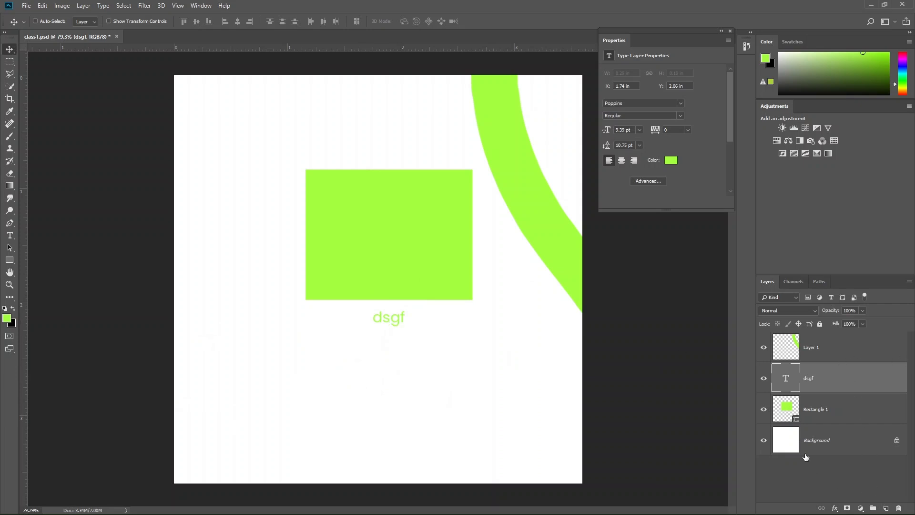
- Delete the Layer 1, dsgf and Rectangle 1 layers, leaving only the Background
{"action": "left_click", "coordinate": [804, 353]}
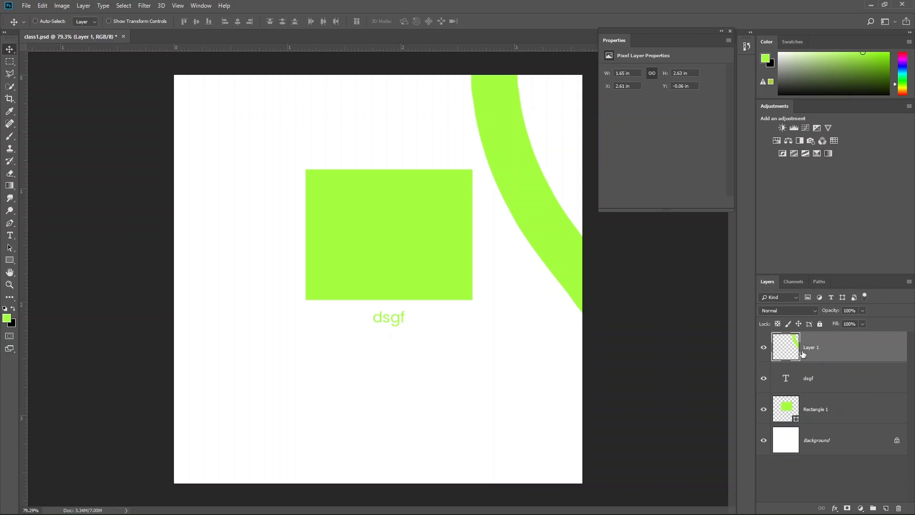
{"action": "left_click_drag", "start_coordinate": [180, 82], "coordinate": [612, 365]}
{"action": "key", "text": "Delete"}
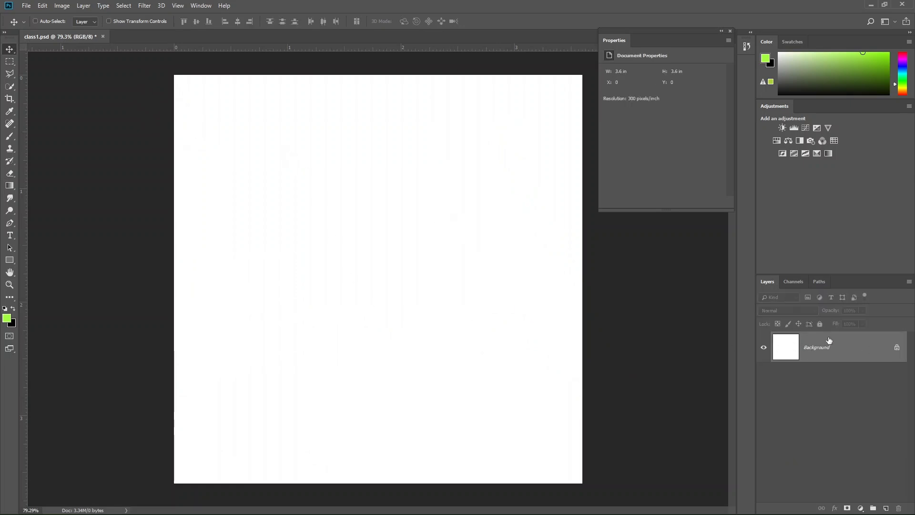
- Move the floating Properties panel slightly down along the canvas's right edge
{"action": "left_click_drag", "start_coordinate": [659, 28], "coordinate": [659, 45]}
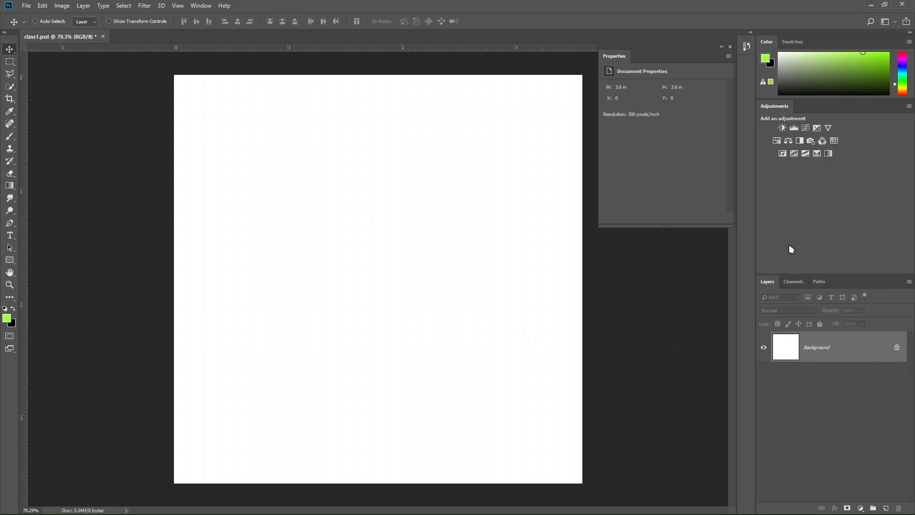
- Try moving the Background toward the canvas's lower left, to about X -1.54 in, Y 0.84 in, and undo the change
{"action": "left_click_drag", "start_coordinate": [373, 156], "coordinate": [199, 251]}
{"action": "key", "text": "ctrl"}
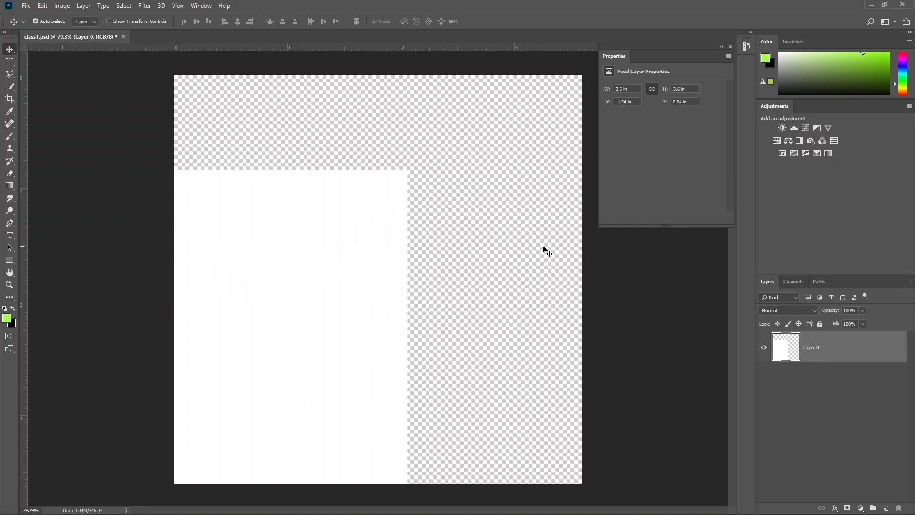
{"action": "key", "text": "ctrl+z"}
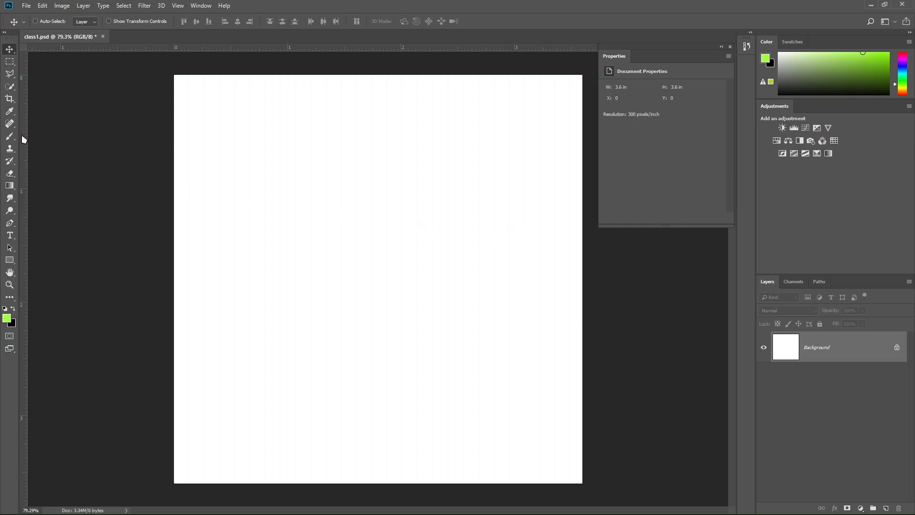
- Start converting the locked Background into a regular layer and set its color label to Blue
{"action": "double_click", "coordinate": [866, 349]}
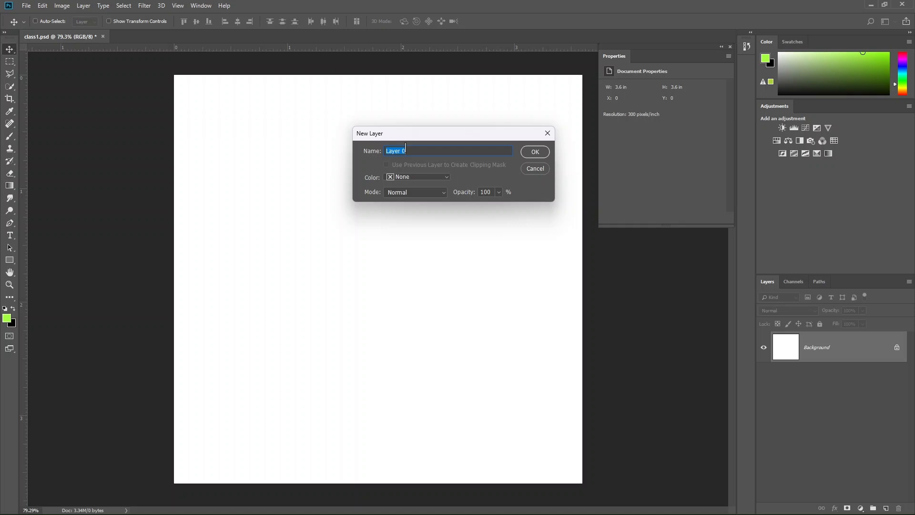
{"action": "left_click", "coordinate": [409, 178]}
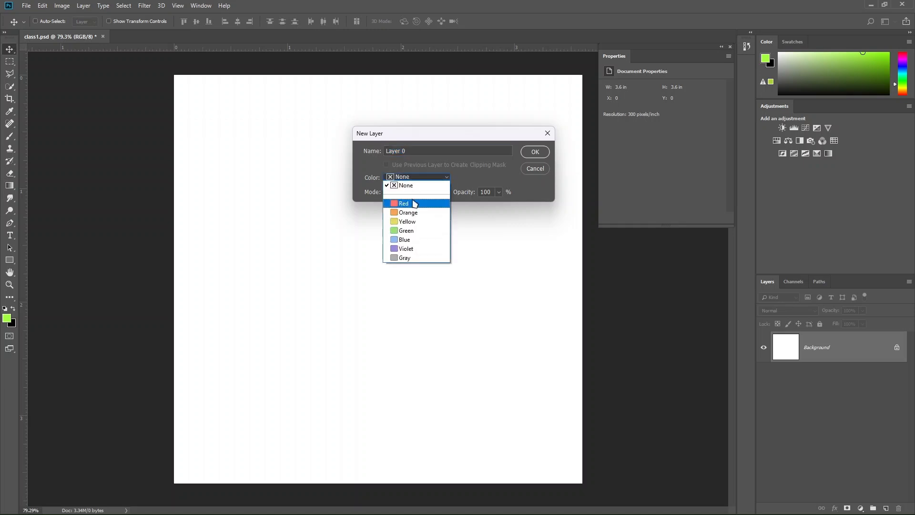
{"action": "left_click", "coordinate": [408, 240]}
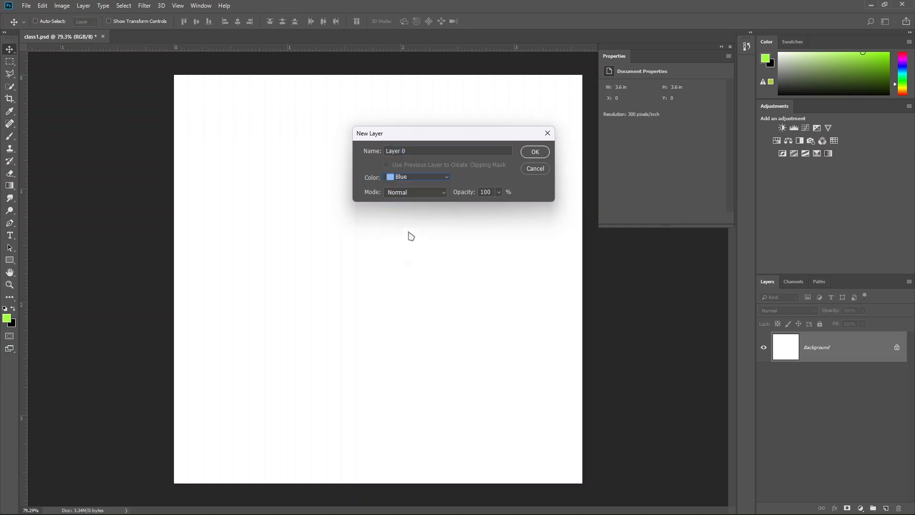
- Examine the new layer's blend mode and opacity options, keeping Normal mode and 100% opacity
{"action": "left_click", "coordinate": [412, 195]}
{"action": "left_click", "coordinate": [413, 195]}
{"action": "left_click", "coordinate": [436, 192]}
{"action": "left_click", "coordinate": [430, 192]}
{"action": "left_click", "coordinate": [497, 192]}
{"action": "left_click", "coordinate": [498, 192]}
{"action": "left_click", "coordinate": [499, 193]}
{"action": "left_click_drag", "start_coordinate": [498, 204], "coordinate": [525, 208]}
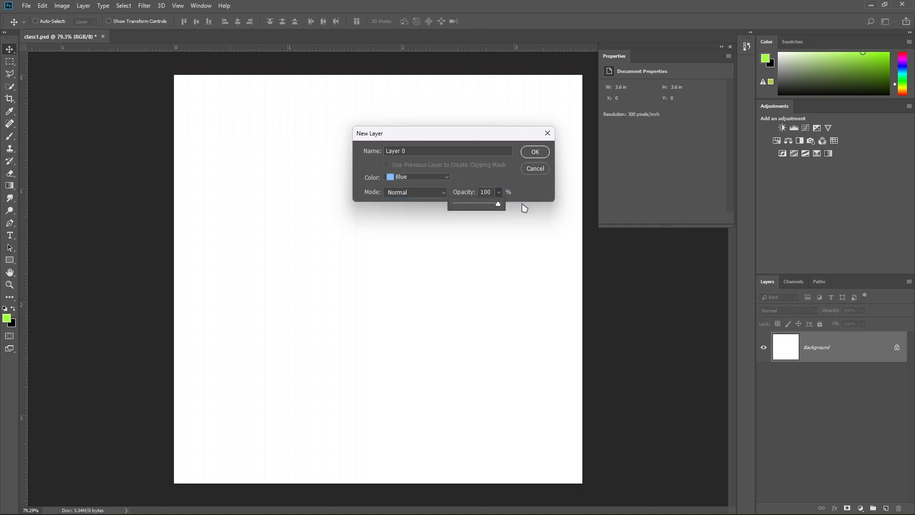
{"action": "left_click", "coordinate": [523, 200]}
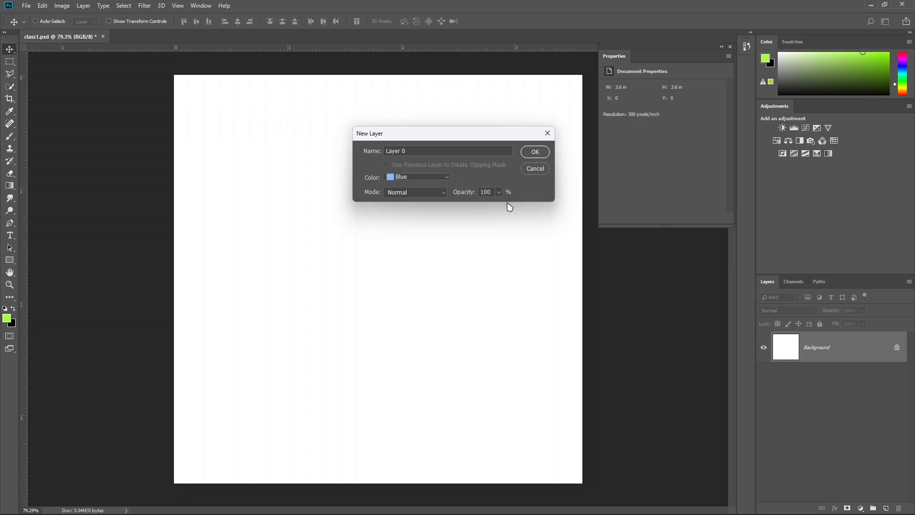
- Move the New Layer dialog lower over the canvas and create the unlocked layer with the name Layer 0
{"action": "left_click_drag", "start_coordinate": [376, 131], "coordinate": [344, 153]}
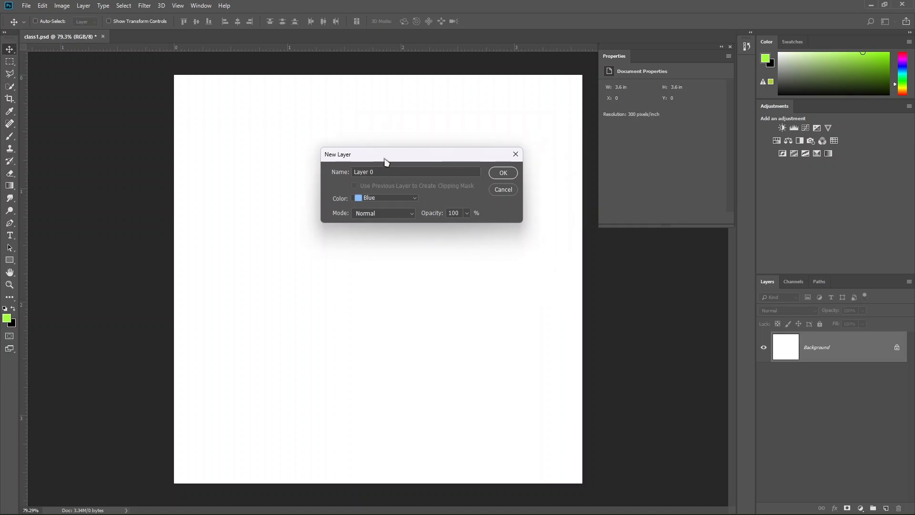
{"action": "left_click_drag", "start_coordinate": [412, 156], "coordinate": [390, 164]}
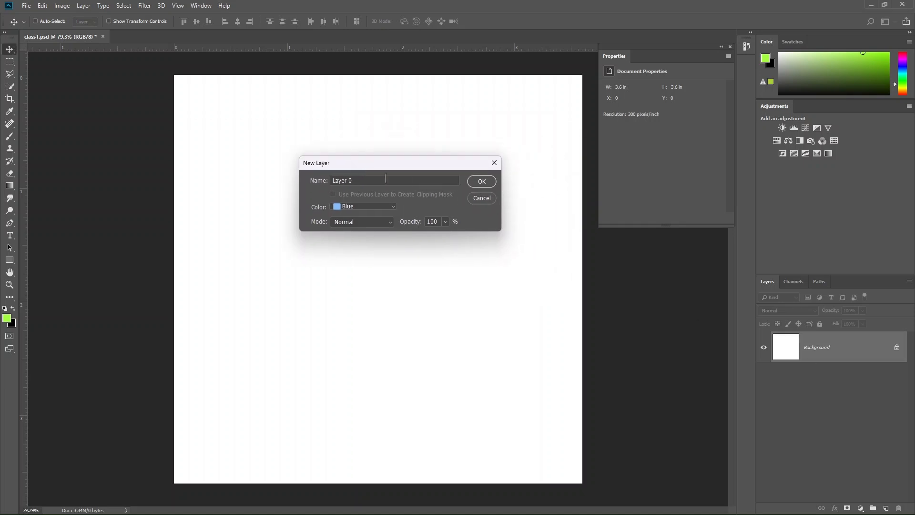
{"action": "left_click_drag", "start_coordinate": [378, 180], "coordinate": [320, 181]}
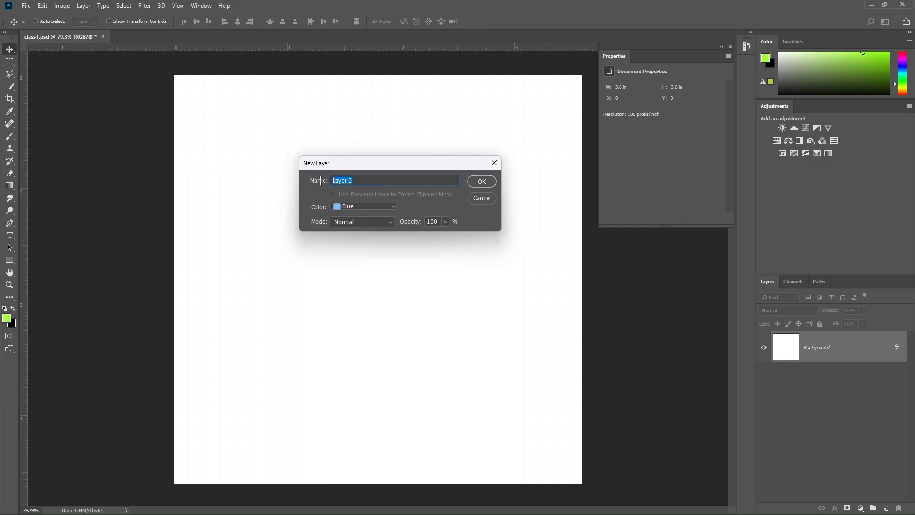
{"action": "left_click", "coordinate": [482, 182]}
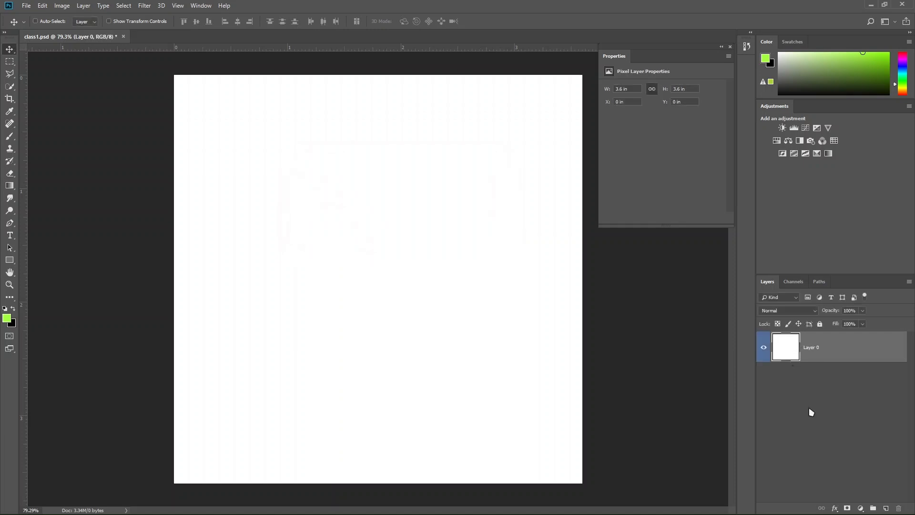
- Try different color labels on Layer 0, including No Color, Yellow and Green
{"action": "right_click", "coordinate": [764, 358]}
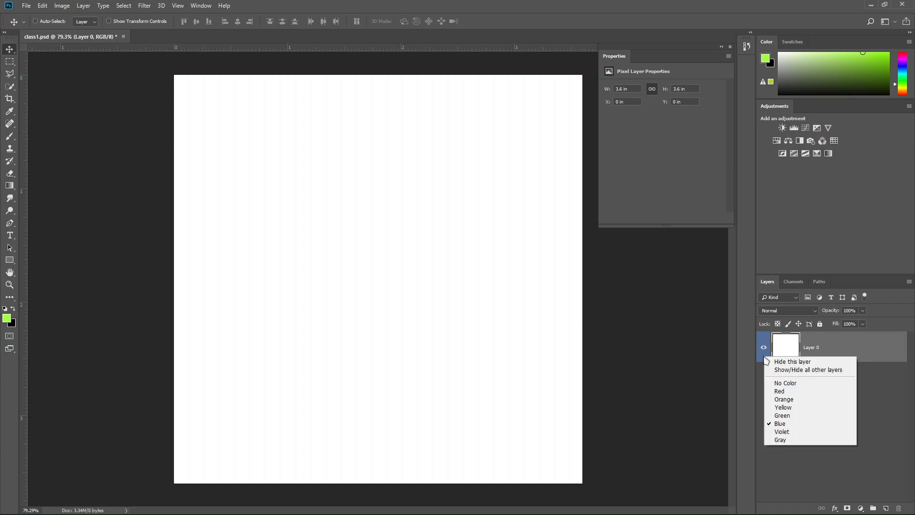
{"action": "left_click", "coordinate": [784, 382]}
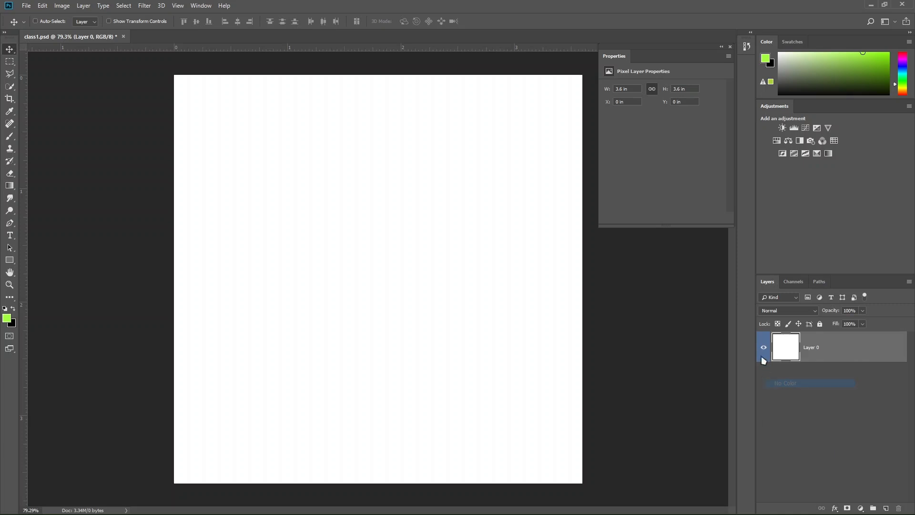
{"action": "right_click", "coordinate": [762, 361]}
{"action": "left_click", "coordinate": [780, 404]}
{"action": "right_click", "coordinate": [765, 350]}
{"action": "left_click", "coordinate": [781, 398]}
{"action": "right_click", "coordinate": [763, 353]}
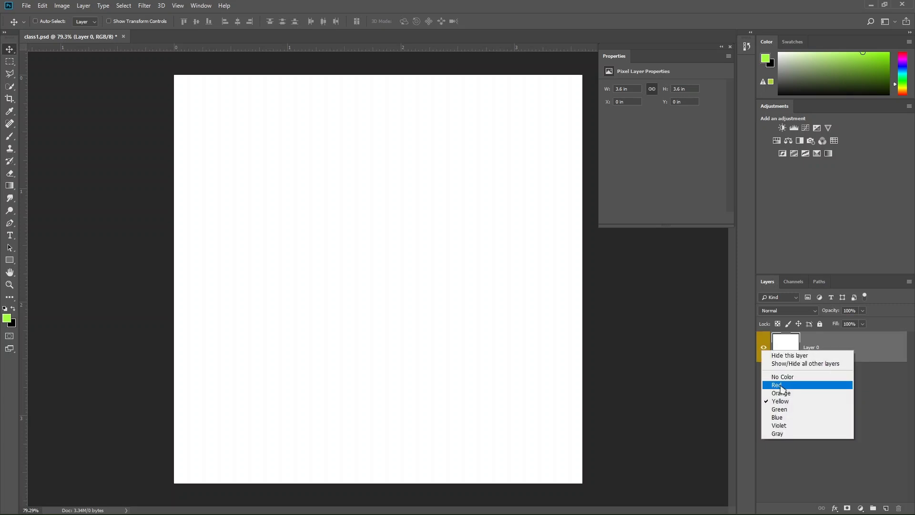
{"action": "left_click", "coordinate": [785, 408]}
- Set Layer 0's color label to No Color, and hide the layer and show it again
{"action": "right_click", "coordinate": [766, 351]}
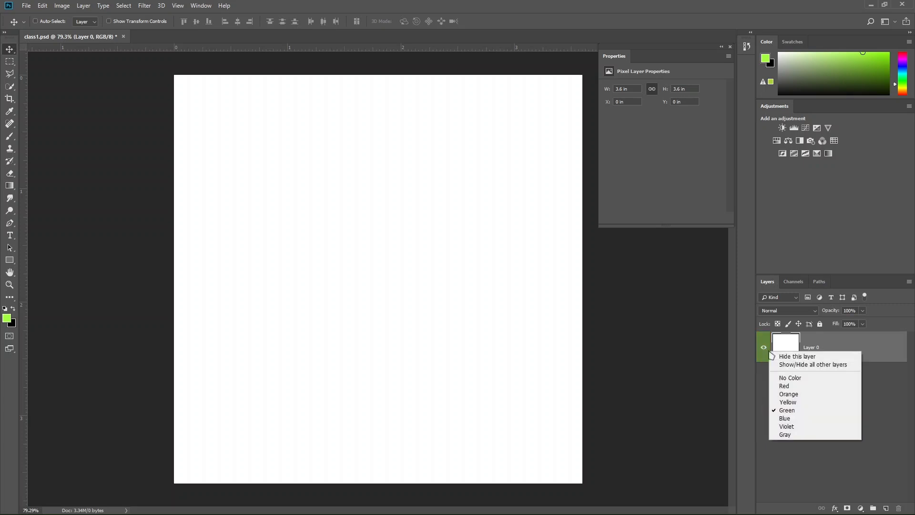
{"action": "left_click", "coordinate": [781, 376]}
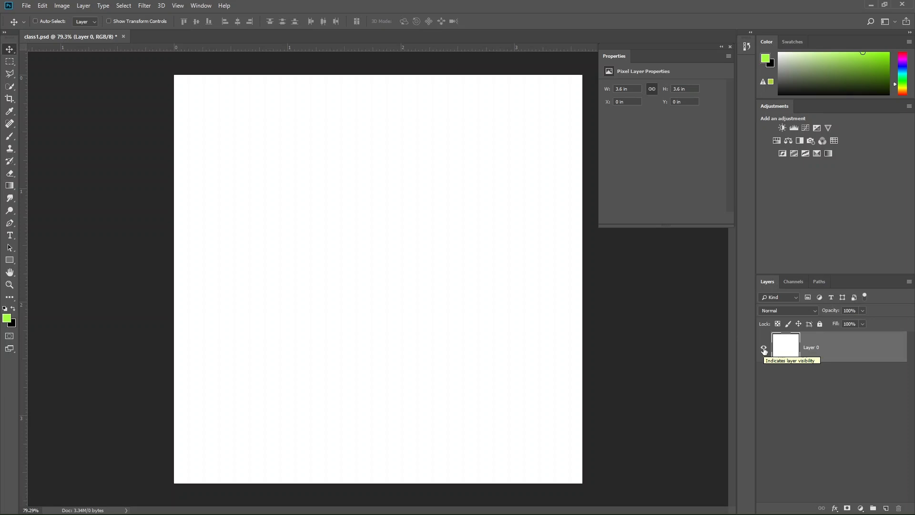
{"action": "left_click", "coordinate": [763, 349]}
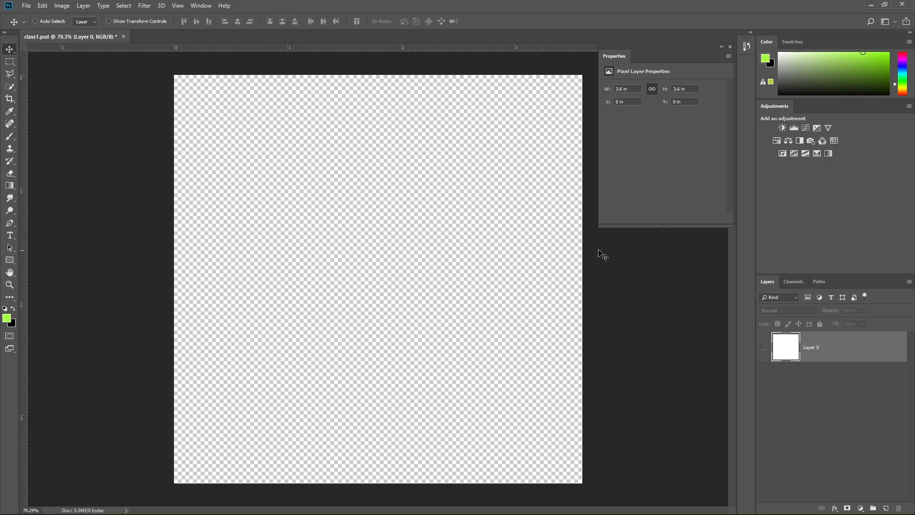
{"action": "left_click", "coordinate": [764, 349]}
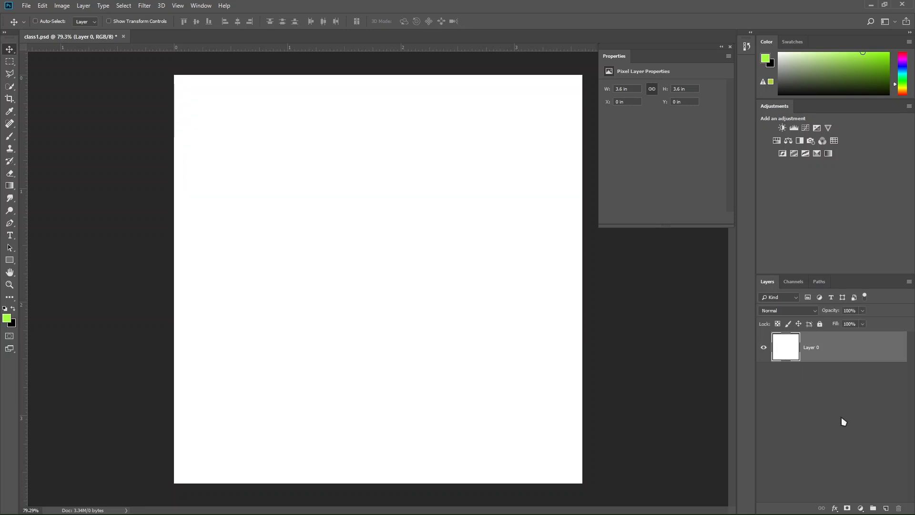
- Create a new layer, add a person's first name in capitals as green text, and move it to about X 1.55 in, Y 1.28 in
{"action": "left_click", "coordinate": [884, 508]}
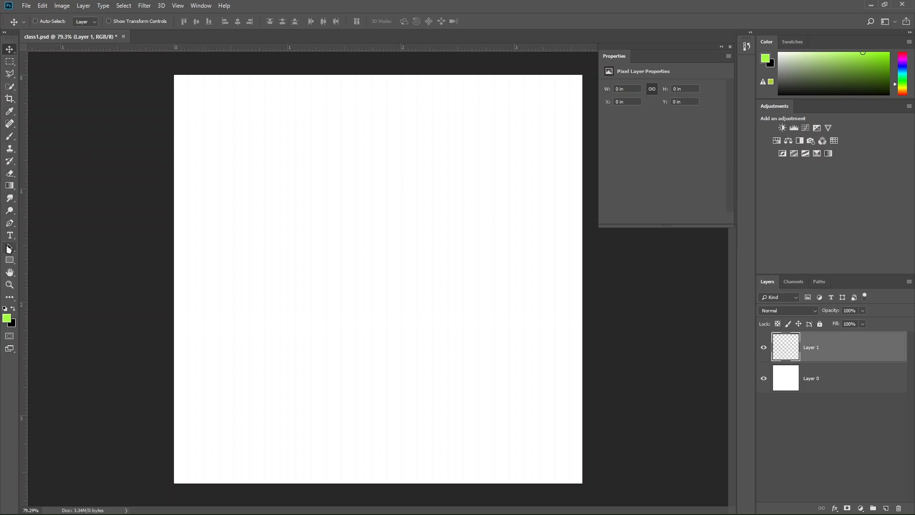
{"action": "left_click", "coordinate": [10, 234]}
{"action": "left_click", "coordinate": [264, 165]}
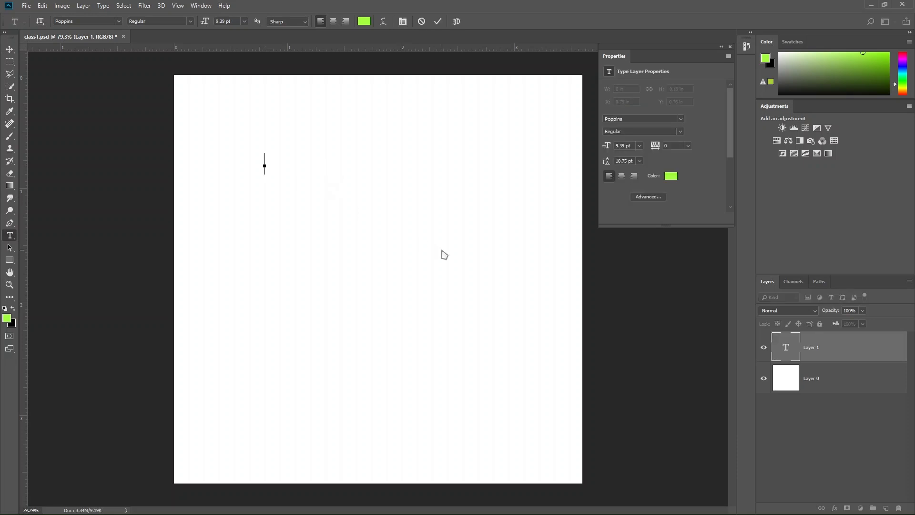
{"action": "type", "text": "FAFEZ"}
{"action": "key", "text": "ctrl+Return"}
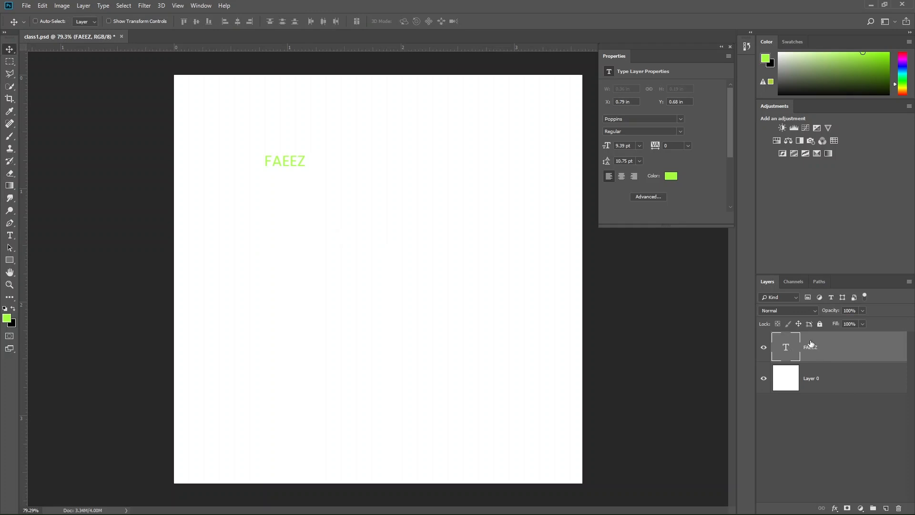
{"action": "left_click_drag", "start_coordinate": [307, 163], "coordinate": [391, 217]}
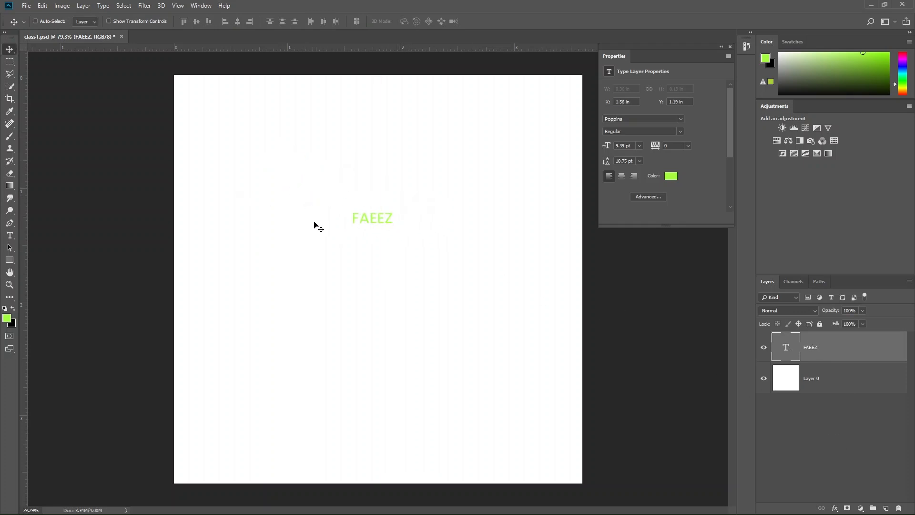
{"action": "left_click_drag", "start_coordinate": [363, 219], "coordinate": [358, 229]}
- Draw a green rectangle of about 72 by 112 px near the canvas's upper left, at about X 139 px, Y 117 px
{"action": "left_click", "coordinate": [9, 235]}
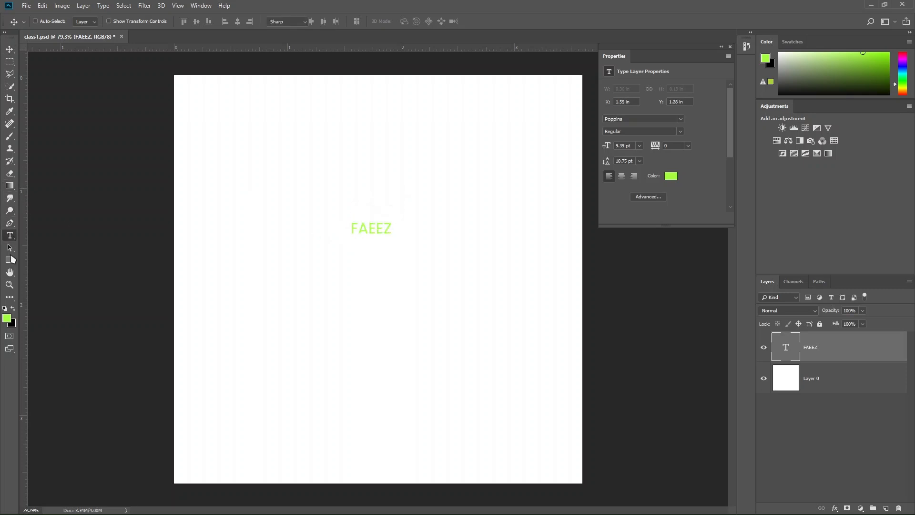
{"action": "left_click", "coordinate": [9, 260]}
{"action": "left_click_drag", "start_coordinate": [227, 119], "coordinate": [254, 161]}
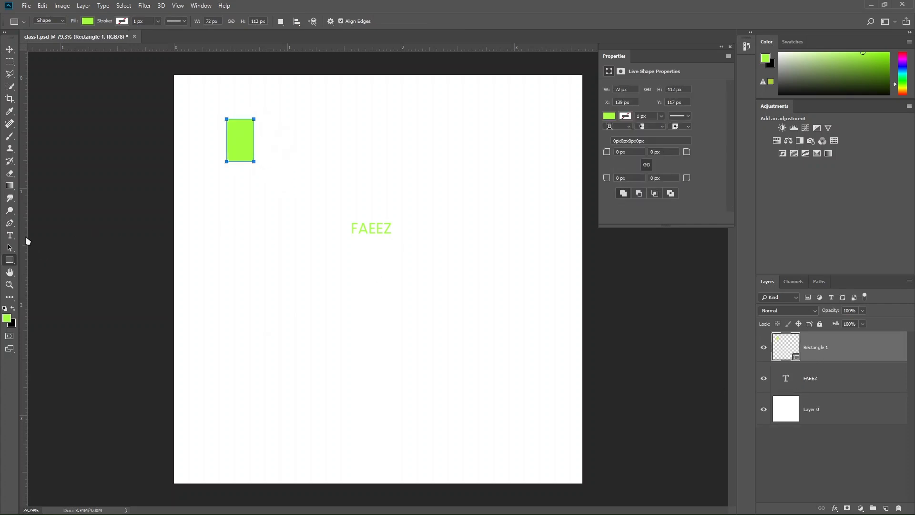
- Add the green text "sd" below the rectangle, at about X 0.18 in, Y 1.37 in
{"action": "left_click", "coordinate": [9, 235]}
{"action": "left_click", "coordinate": [195, 243]}
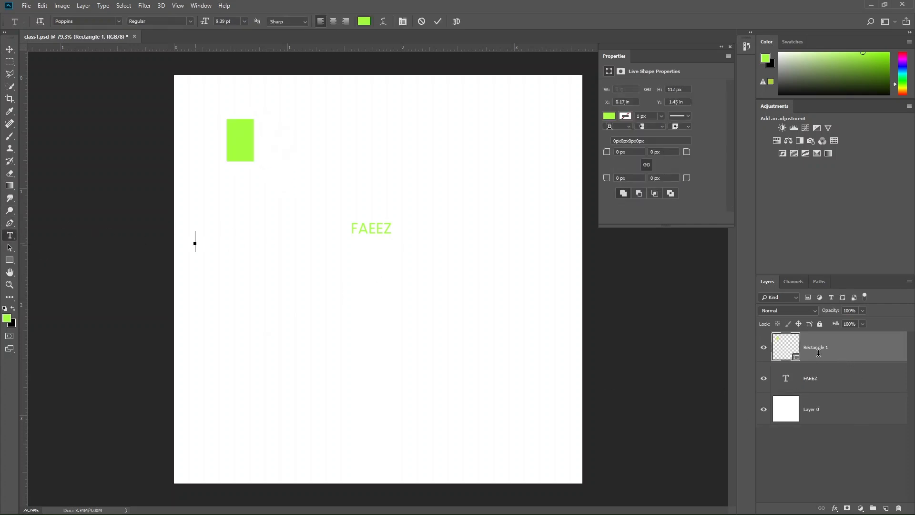
{"action": "type", "text": "sd"}
{"action": "left_click", "coordinate": [388, 307]}
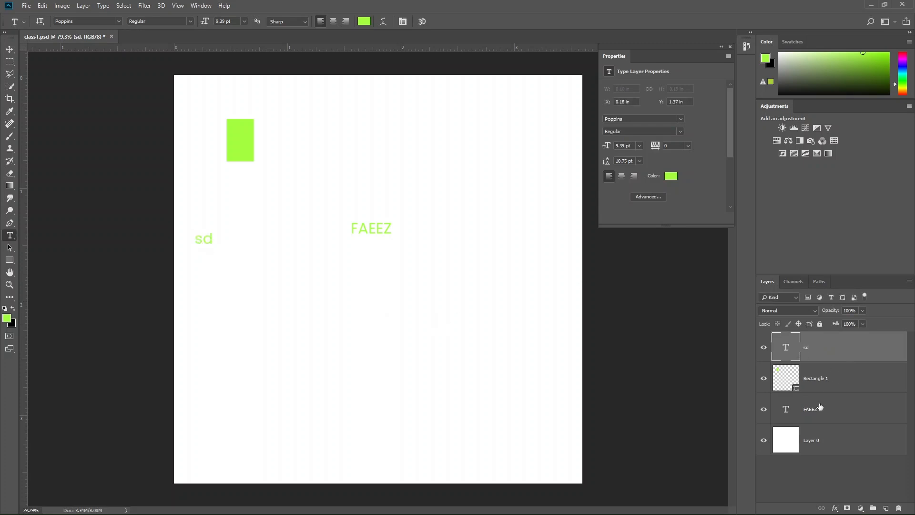
- Delete the sd text, Rectangle 1 and name text layers, leaving only Layer 0
{"action": "left_click", "coordinate": [824, 379]}
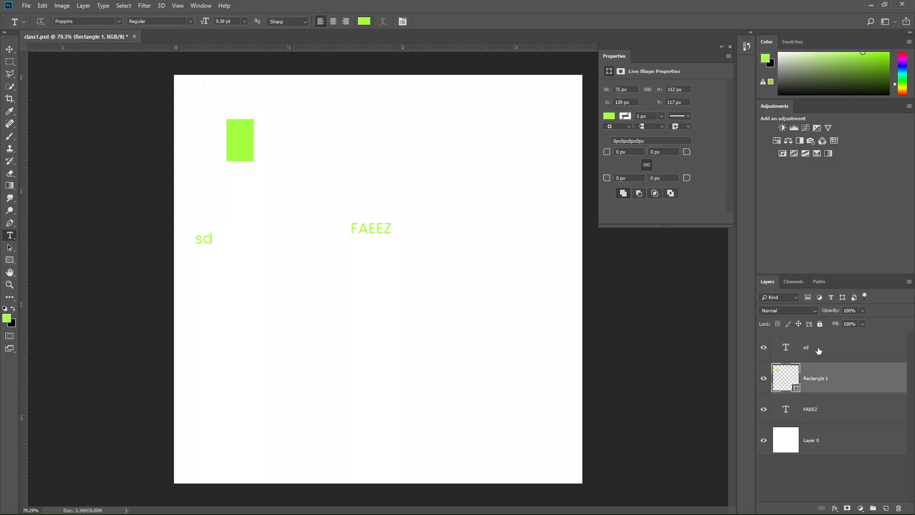
{"action": "left_click", "coordinate": [818, 351]}
{"action": "left_click", "coordinate": [825, 406], "text": "shift"}
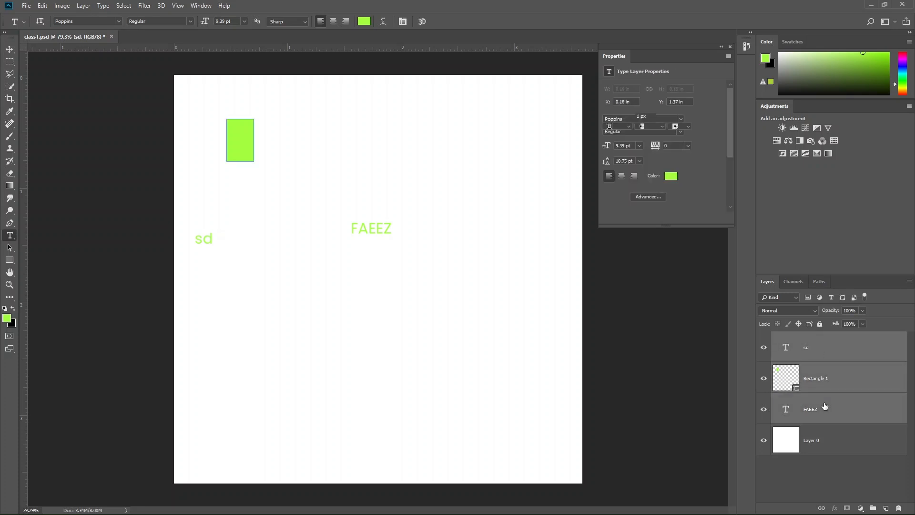
{"action": "double_click", "coordinate": [825, 406]}
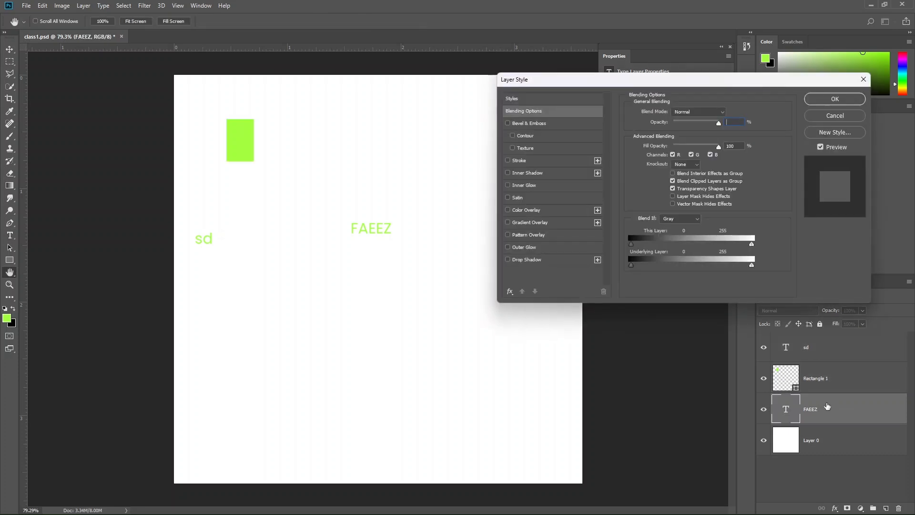
{"action": "key", "text": "Escape"}
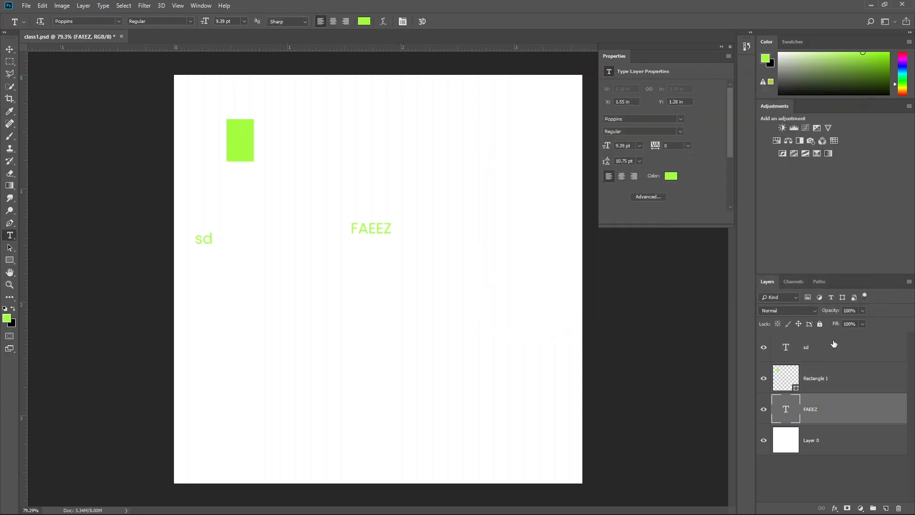
{"action": "left_click_drag", "start_coordinate": [846, 363], "coordinate": [897, 507]}
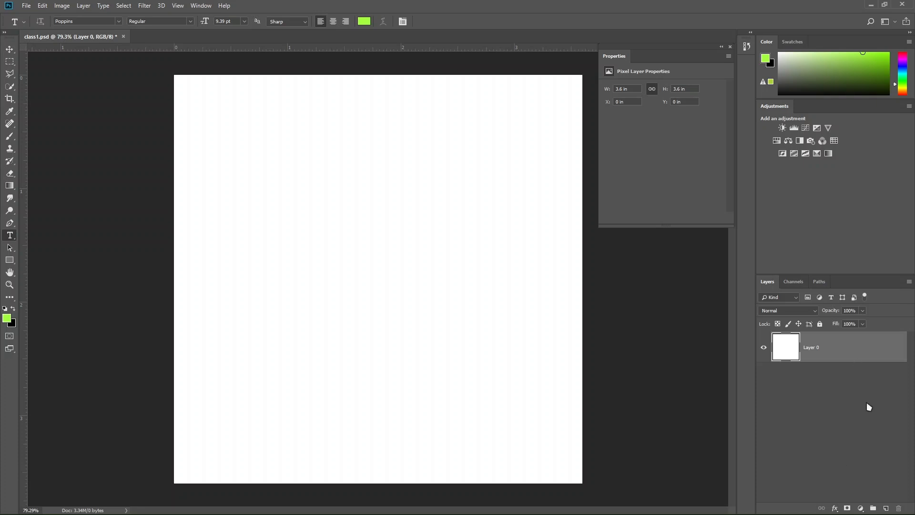
- Create a new layer above Layer 0 and paint two crossing green diagonal brush strokes across the whole canvas
{"action": "left_click", "coordinate": [882, 508]}
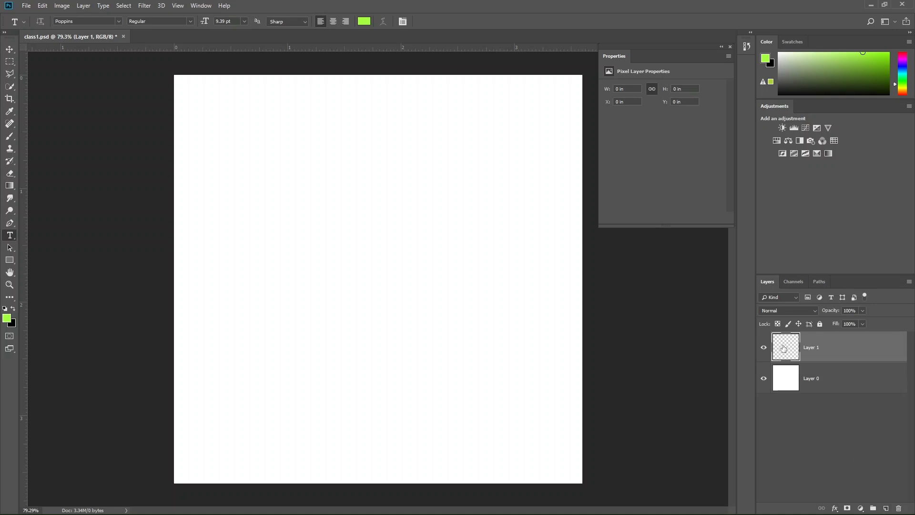
{"action": "left_click", "coordinate": [10, 136]}
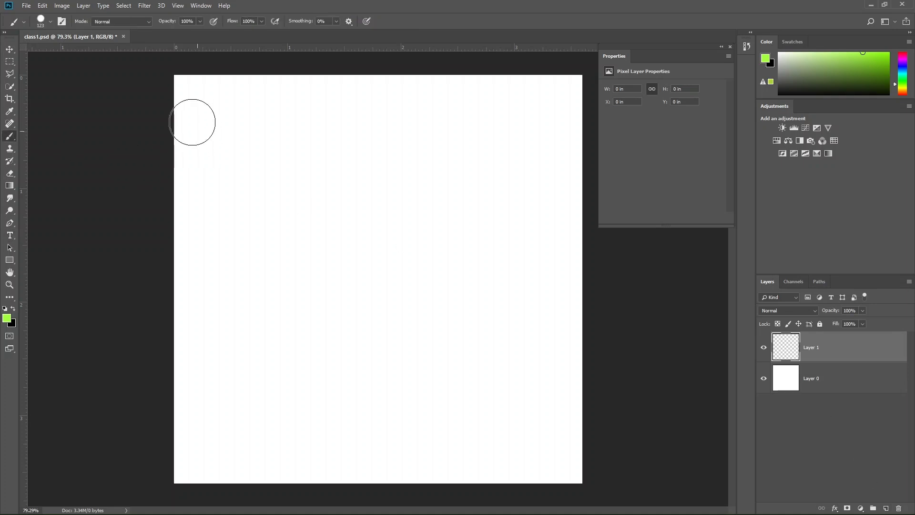
{"action": "mouse_move", "coordinate": [175, 88]}
{"action": "left_mouse_down"}
{"action": "mouse_move", "coordinate": [310, 184]}
{"action": "mouse_move", "coordinate": [610, 467]}
{"action": "left_mouse_up"}
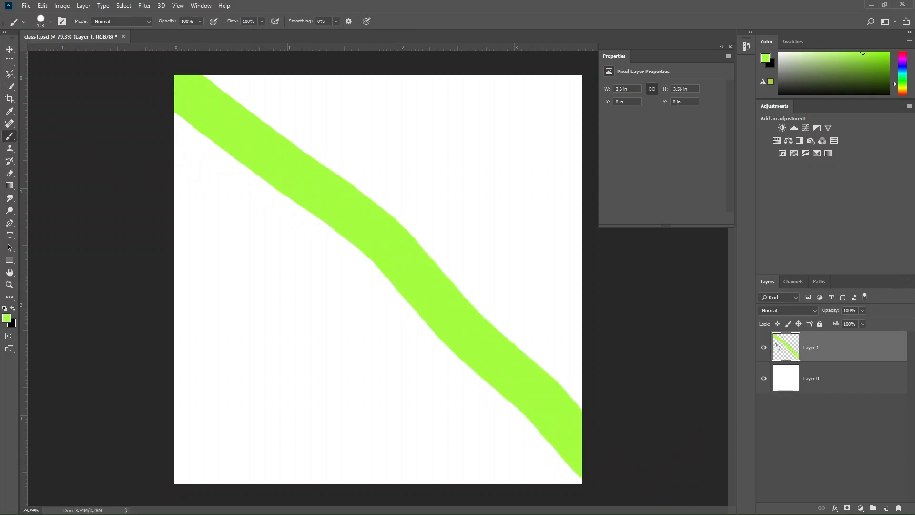
{"action": "left_click", "coordinate": [570, 94]}
{"action": "mouse_move", "coordinate": [507, 137]}
{"action": "left_mouse_down"}
{"action": "mouse_move", "coordinate": [371, 232]}
{"action": "mouse_move", "coordinate": [262, 349]}
{"action": "mouse_move", "coordinate": [198, 463]}
{"action": "left_mouse_up"}
- Hide Layer 1 and paint a green diagonal brush stroke on Layer 0, from the canvas's upper right toward its middle left
{"action": "left_click", "coordinate": [763, 348]}
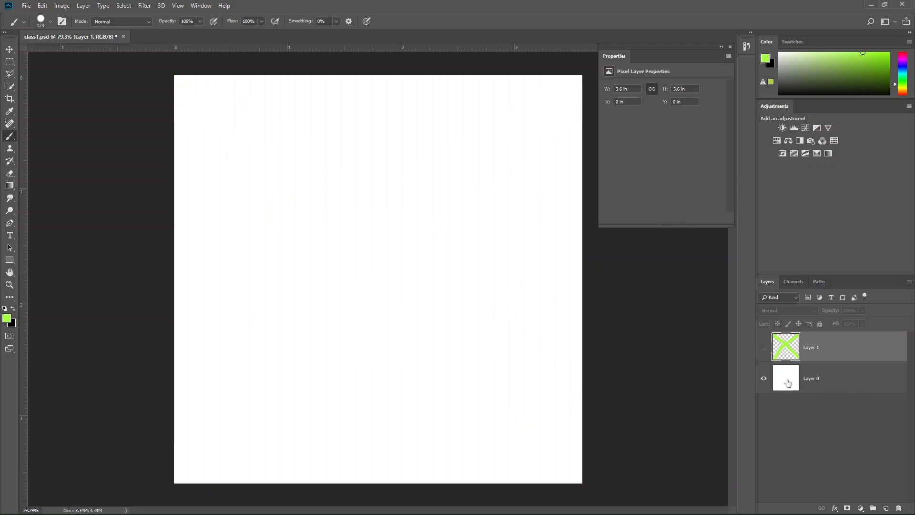
{"action": "left_click", "coordinate": [886, 387]}
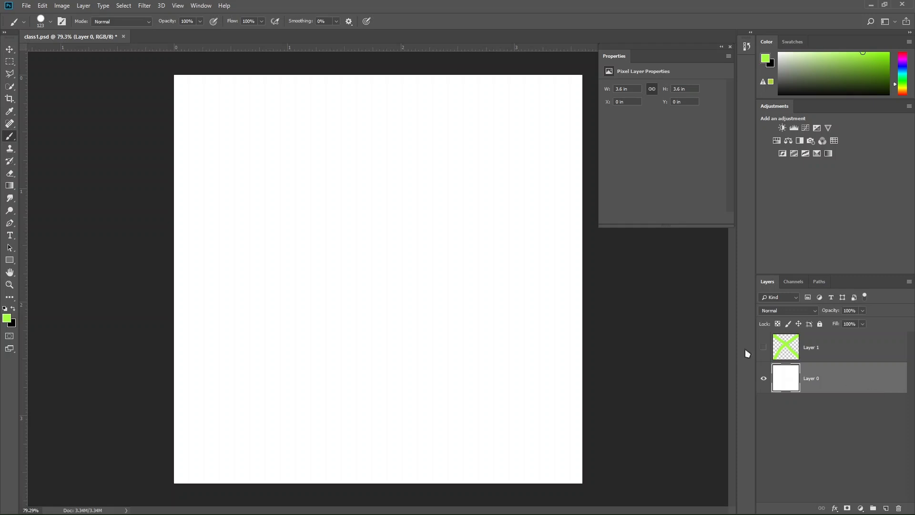
{"action": "left_click", "coordinate": [531, 118]}
{"action": "left_click_drag", "start_coordinate": [486, 136], "coordinate": [288, 260]}
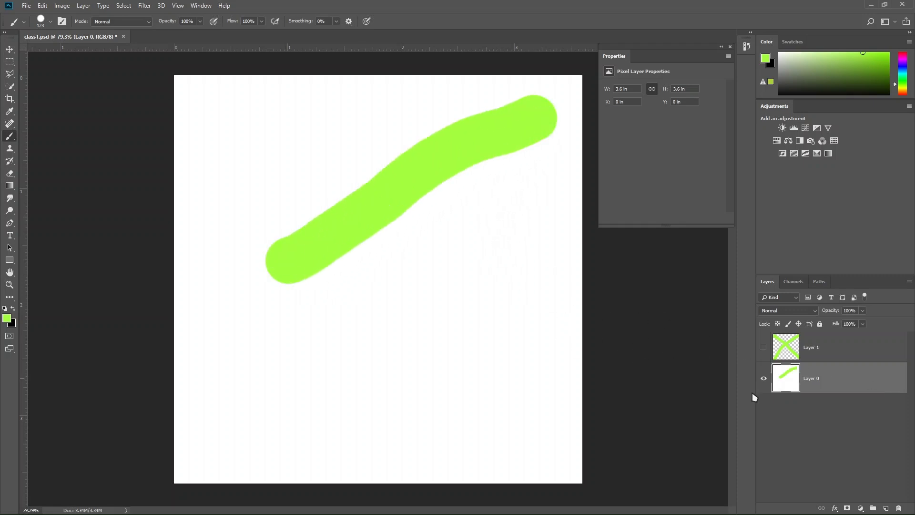
- Try moving Layer 0's content down and to the left with the Move tool, and undo the move
{"action": "key", "text": "v"}
{"action": "left_click_drag", "start_coordinate": [440, 179], "coordinate": [366, 203]}
{"action": "key", "text": "ctrl+z"}
{"action": "key", "text": "ctrl+z"}
{"action": "key", "text": "ctrl+z"}
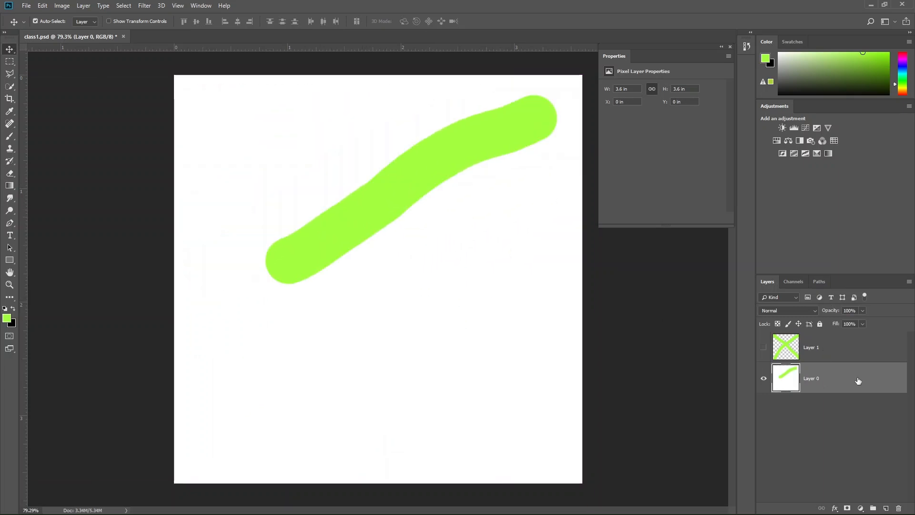
- Step backward through the edit history to remove the green brush stroke from Layer 0
{"action": "left_click", "coordinate": [42, 6]}
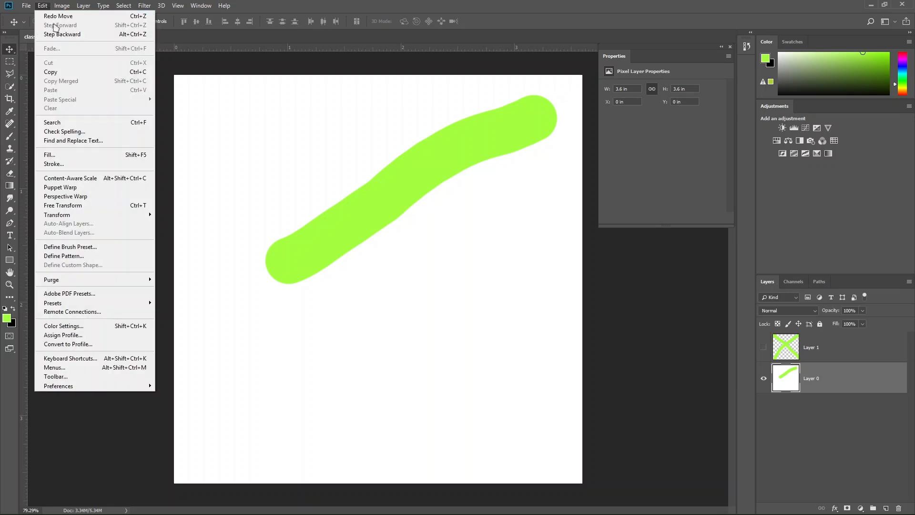
{"action": "left_click", "coordinate": [52, 34]}
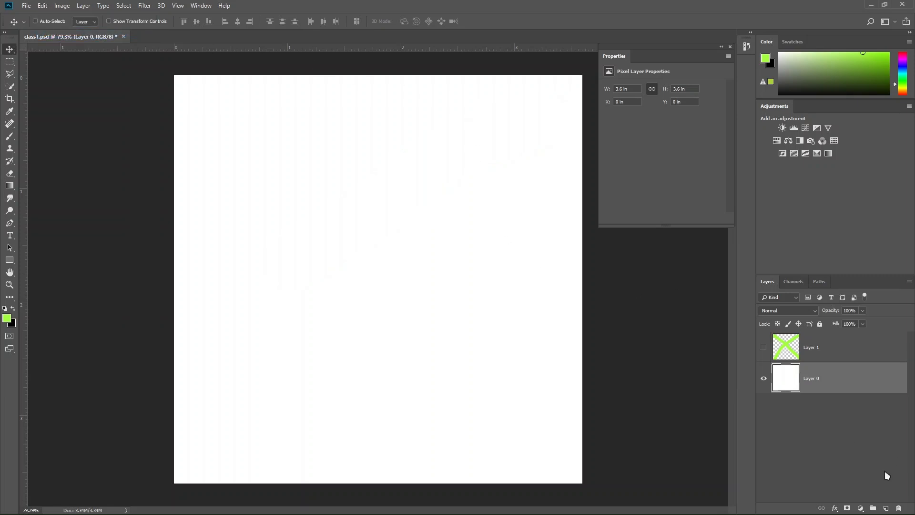
{"action": "left_click", "coordinate": [42, 6]}
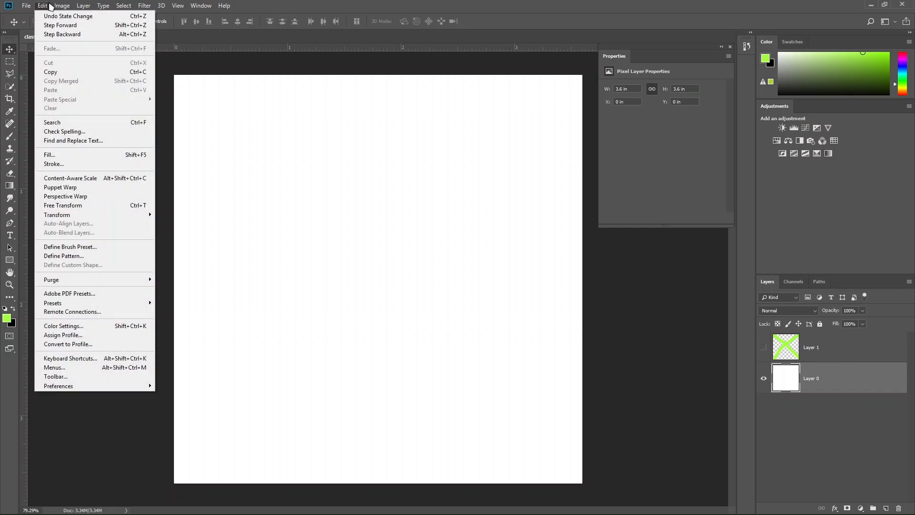
{"action": "left_click", "coordinate": [53, 35]}
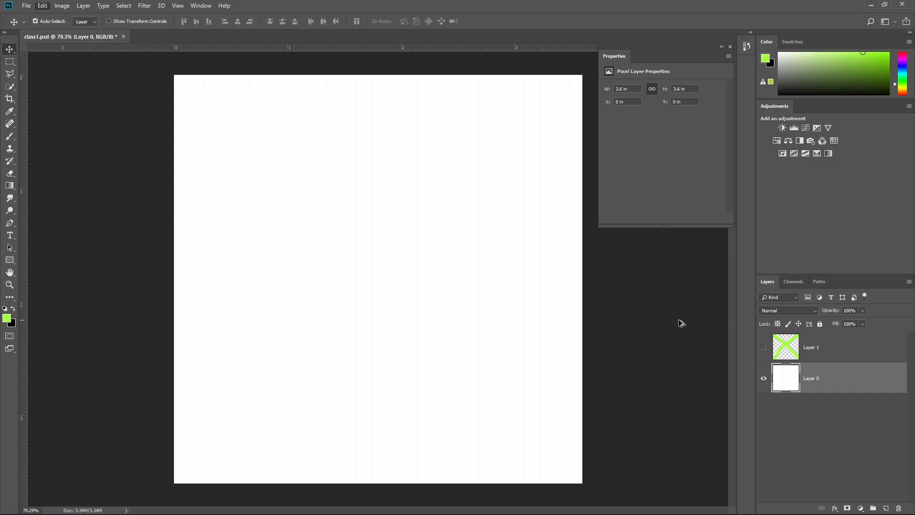
{"action": "left_click", "coordinate": [43, 5]}
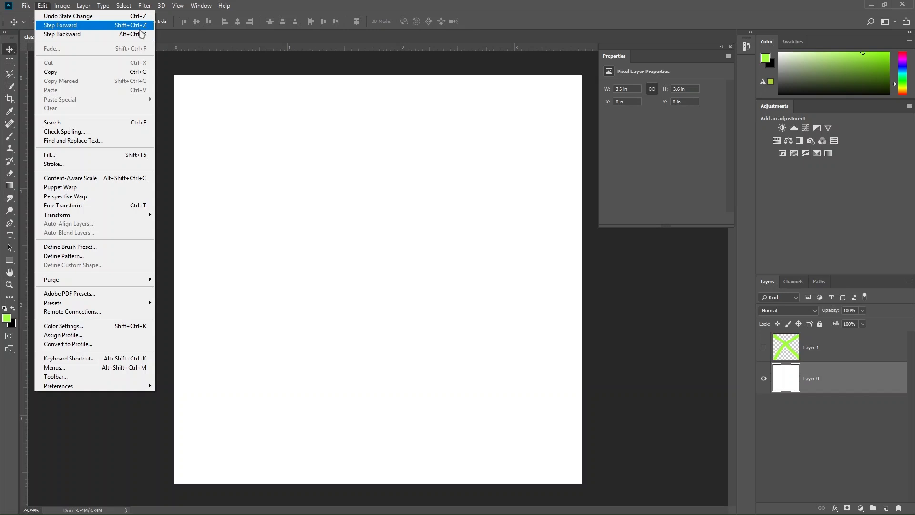
{"action": "left_click", "coordinate": [387, 144]}
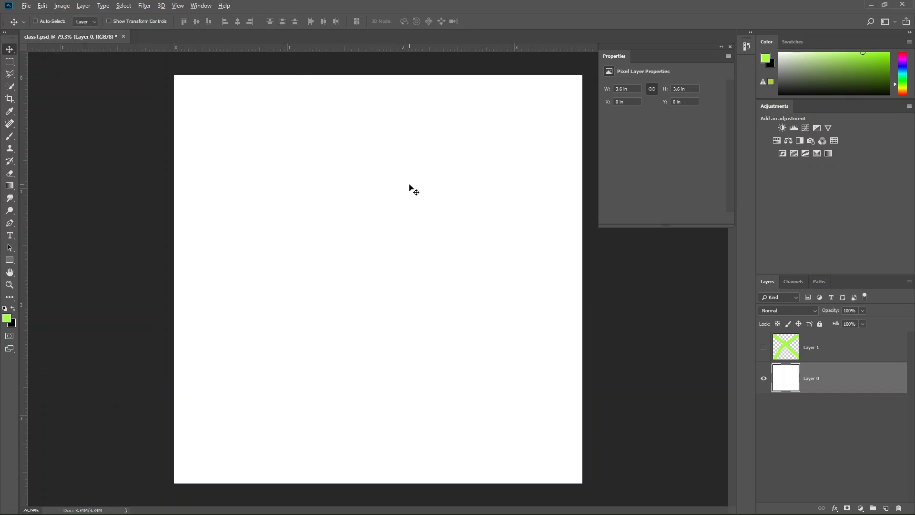
- Restore Layer 1's visibility and undo its two crossing brush strokes, leaving an empty Layer 1 active above Layer 0
{"action": "left_click", "coordinate": [763, 347]}
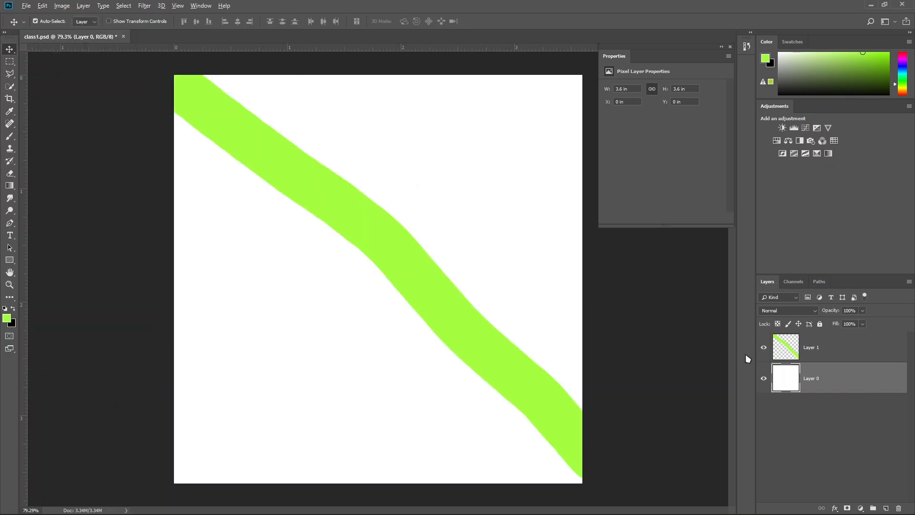
{"action": "key", "text": "ctrl+alt+z"}
{"action": "key", "text": "ctrl+alt+z"}
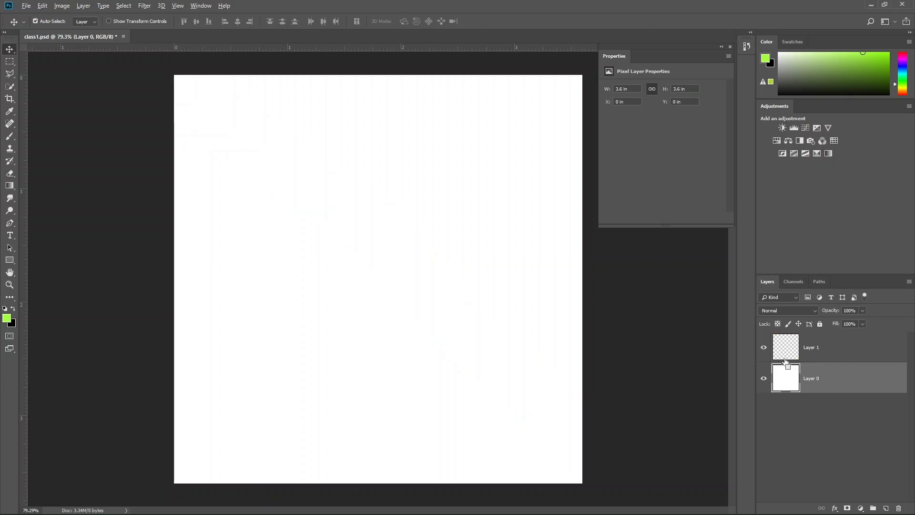
{"action": "left_click_drag", "start_coordinate": [786, 363], "coordinate": [890, 504]}
{"action": "left_click", "coordinate": [887, 507]}
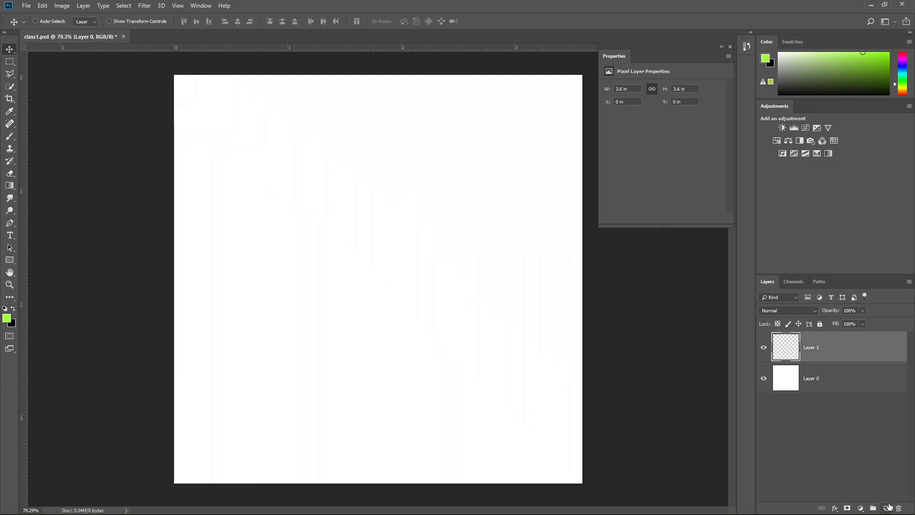
- Draw a new artboard about 3.02 by 3.51 in to the left of the existing canvas with the Artboard tool
{"action": "left_click_drag", "start_coordinate": [693, 51], "coordinate": [687, 96]}
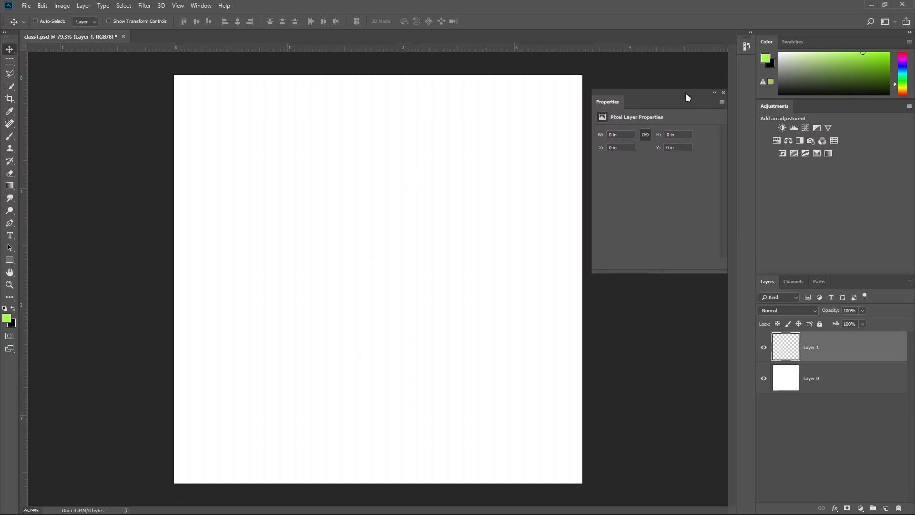
{"action": "right_click", "coordinate": [10, 49]}
{"action": "left_click", "coordinate": [53, 54]}
{"action": "right_click", "coordinate": [10, 49]}
{"action": "left_click", "coordinate": [32, 59]}
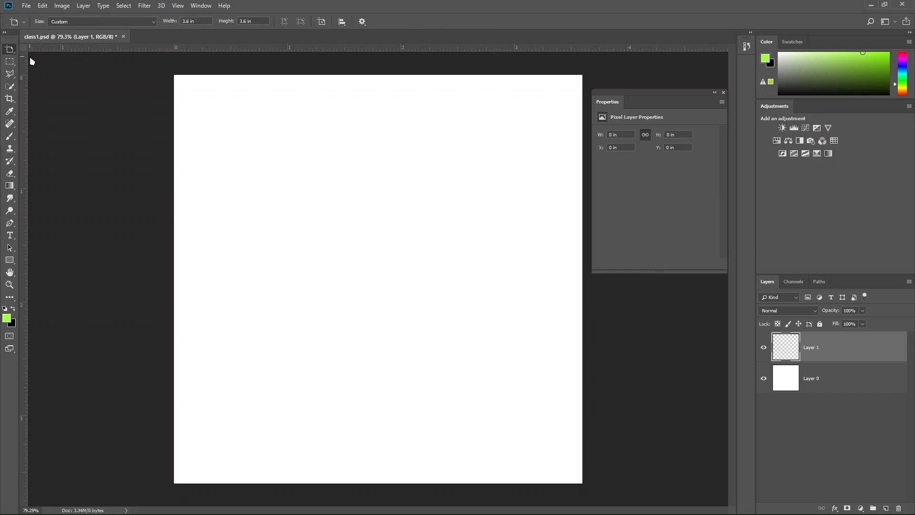
{"action": "scroll", "coordinate": [200, 123], "scroll_direction": "down", "scroll_amount": 3}
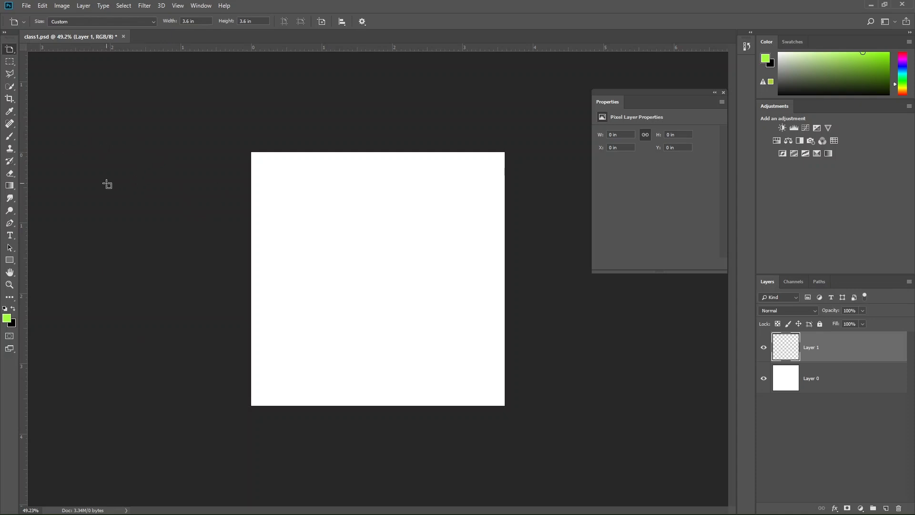
{"action": "scroll", "coordinate": [107, 184], "scroll_direction": "down", "scroll_amount": 1}
{"action": "left_click_drag", "start_coordinate": [65, 180], "coordinate": [241, 382]}
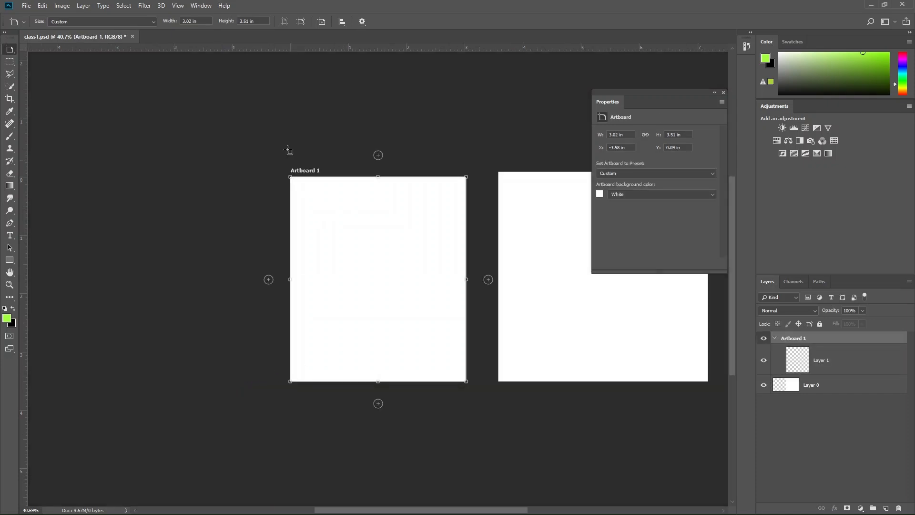
{"action": "left_click_drag", "start_coordinate": [493, 271], "coordinate": [290, 271]}
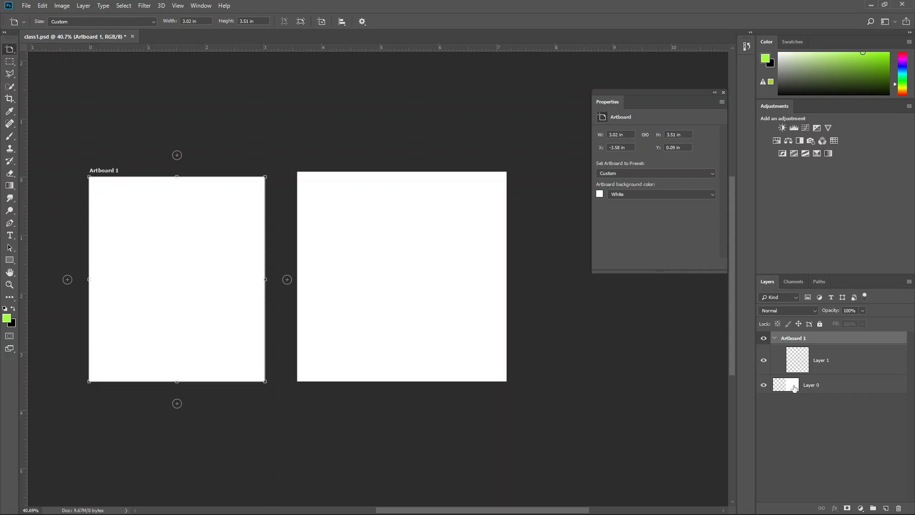
- Enlarge the layer thumbnails through the Layers panel options
{"action": "left_click", "coordinate": [908, 281]}
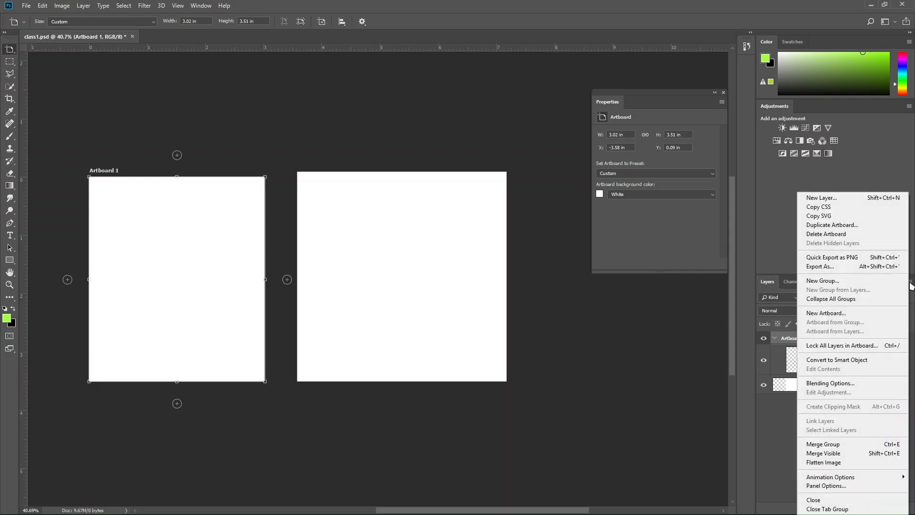
{"action": "left_click", "coordinate": [866, 491]}
{"action": "left_click", "coordinate": [388, 194]}
{"action": "left_click", "coordinate": [517, 104]}
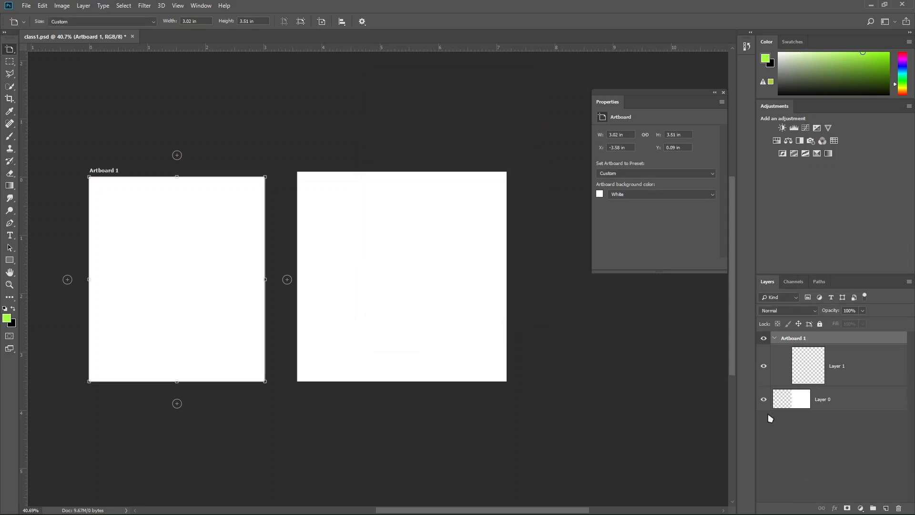
- Select Layer 0, collapse Artboard 1's layer group, and shift the white square slightly on the canvas
{"action": "left_click", "coordinate": [802, 401]}
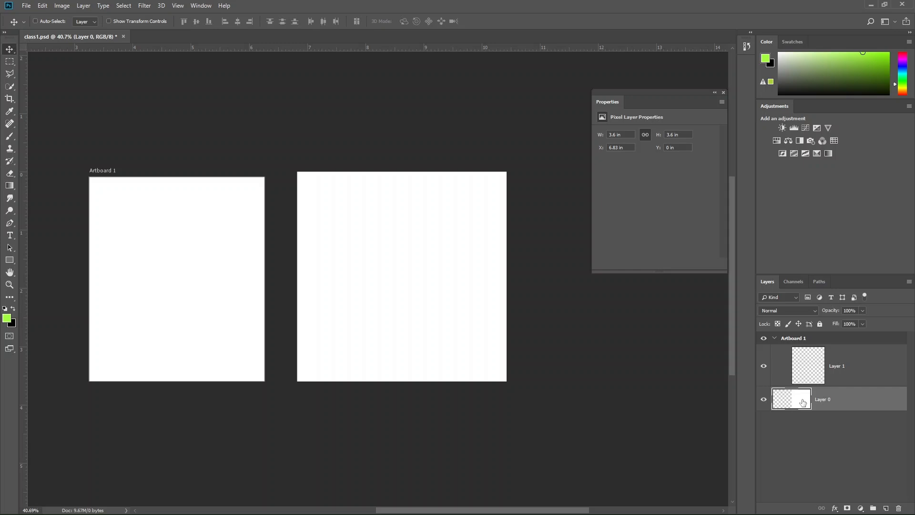
{"action": "left_click", "coordinate": [773, 339]}
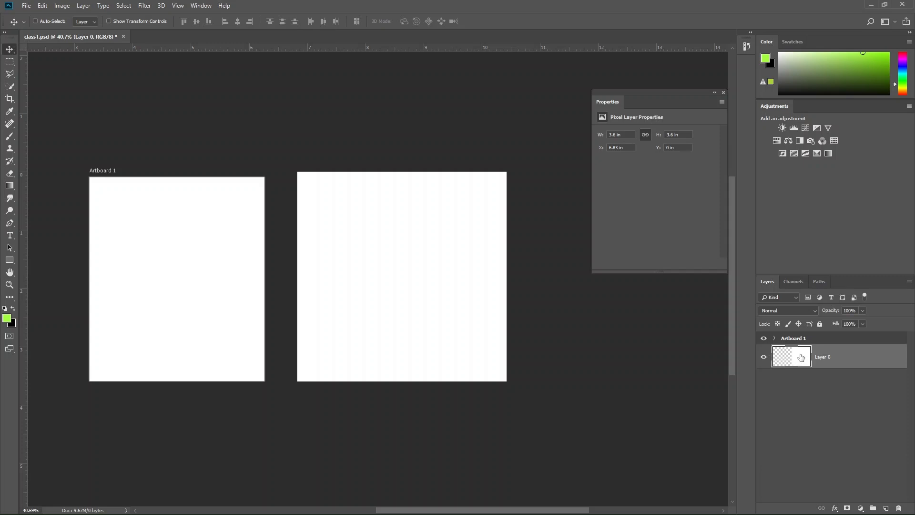
{"action": "left_click_drag", "start_coordinate": [392, 281], "coordinate": [229, 280]}
- Move Artboard 1 closer to the white square, extend its height to 3.56 in, and expand its layer group
{"action": "left_click", "coordinate": [783, 339]}
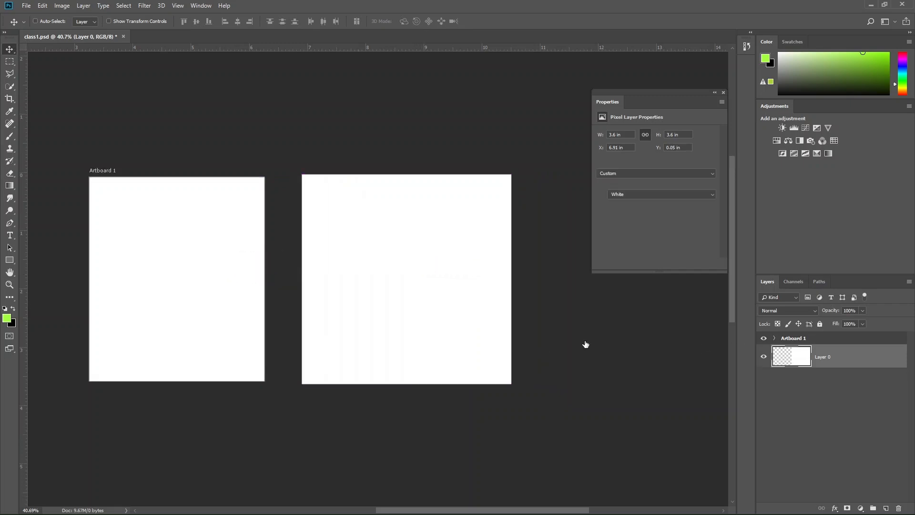
{"action": "mouse_move", "coordinate": [235, 272]}
{"action": "left_mouse_down"}
{"action": "mouse_move", "coordinate": [224, 317]}
{"action": "mouse_move", "coordinate": [247, 266]}
{"action": "left_mouse_up"}
{"action": "left_click_drag", "start_coordinate": [104, 381], "coordinate": [104, 384]}
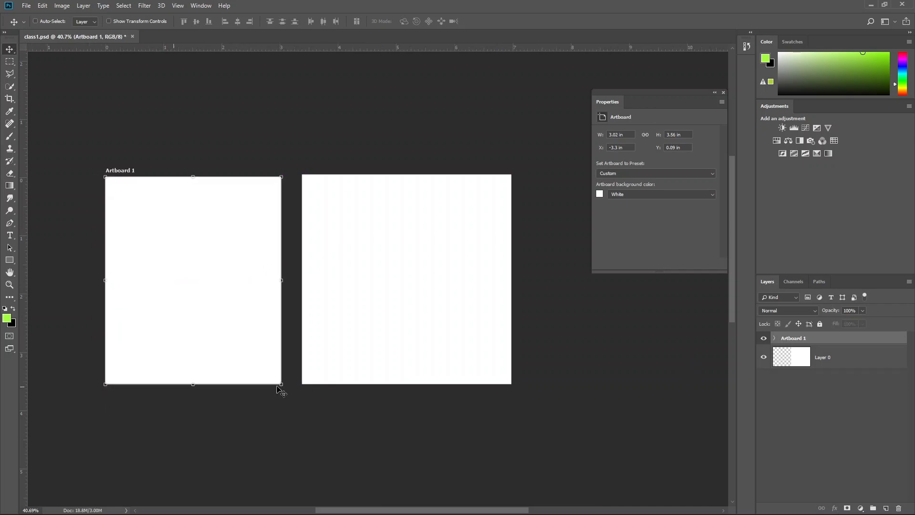
{"action": "left_click", "coordinate": [773, 338]}
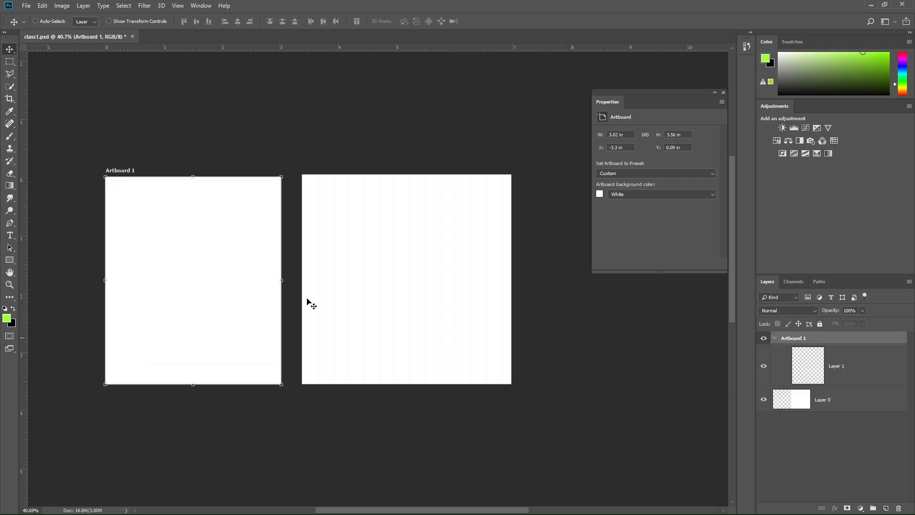
- Hide Layer 0 and add three matching artboards in a row to the right of Artboard 1 with the Artboard tool
{"action": "key", "text": "shift+v"}
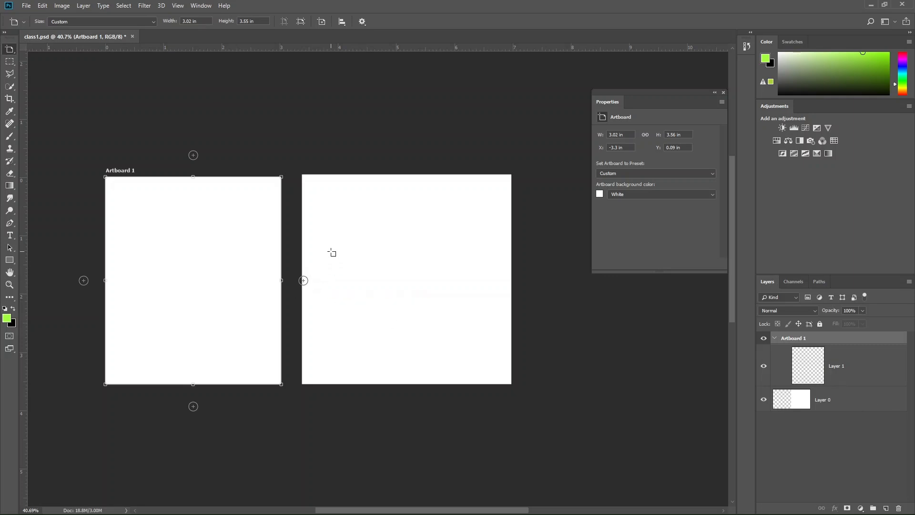
{"action": "left_click", "coordinate": [765, 401]}
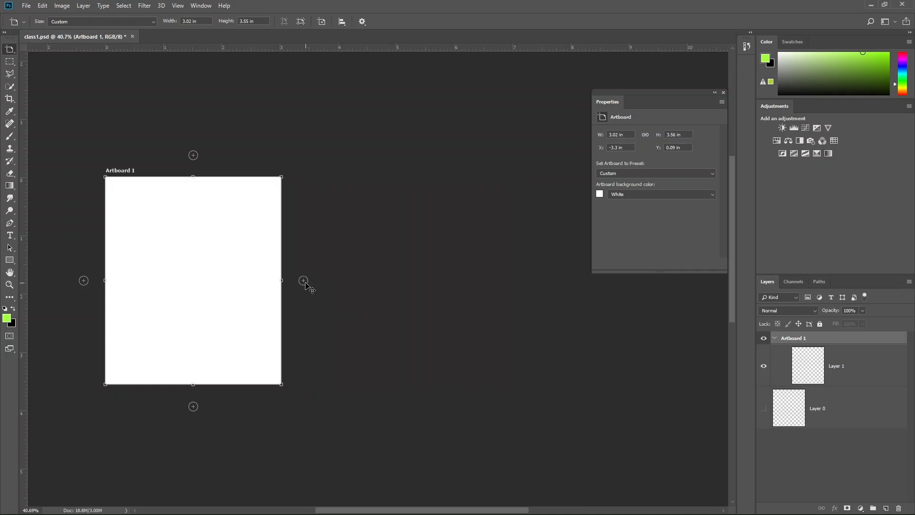
{"action": "left_click", "coordinate": [303, 280]}
{"action": "left_click", "coordinate": [383, 281]}
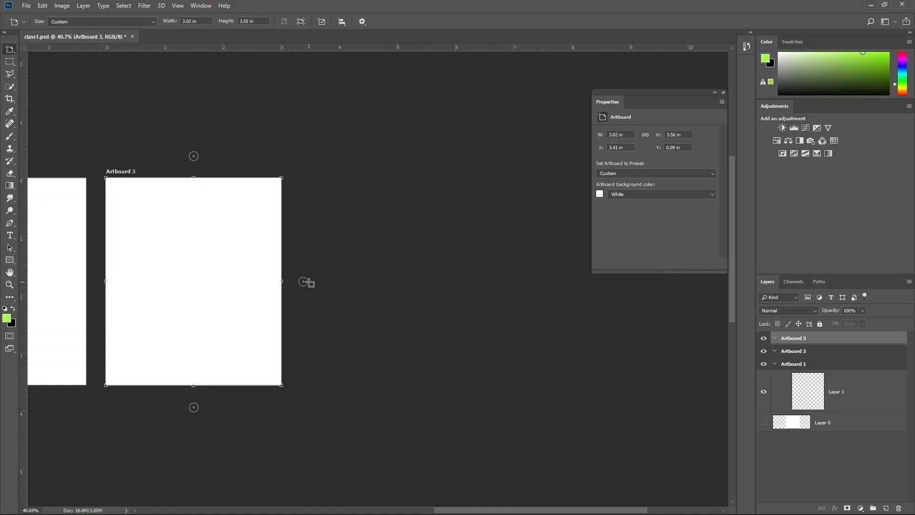
{"action": "left_click", "coordinate": [304, 281]}
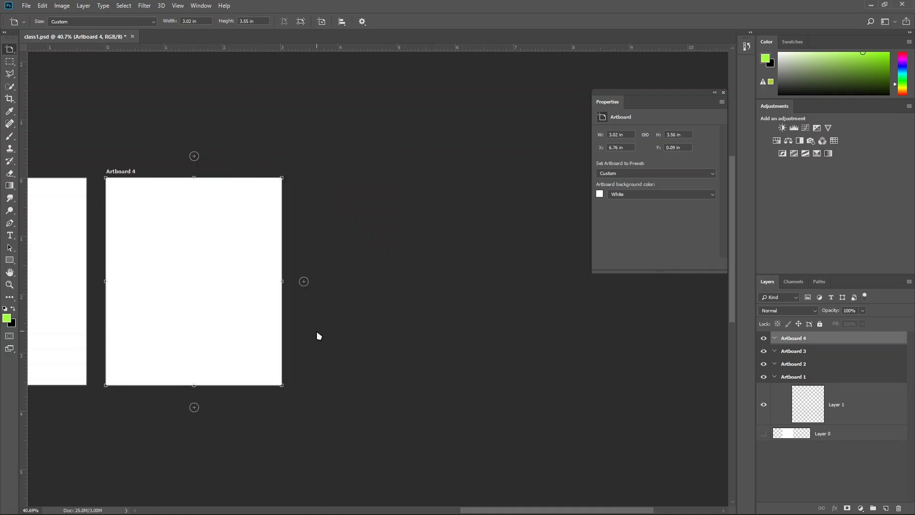
- Bring all four artboards into view and move the Properties panel clear of Artboard 4
{"action": "left_click_drag", "start_coordinate": [310, 332], "coordinate": [725, 329]}
{"action": "left_click_drag", "start_coordinate": [478, 296], "coordinate": [496, 286]}
{"action": "scroll", "coordinate": [499, 290], "scroll_direction": "down", "scroll_amount": 1}
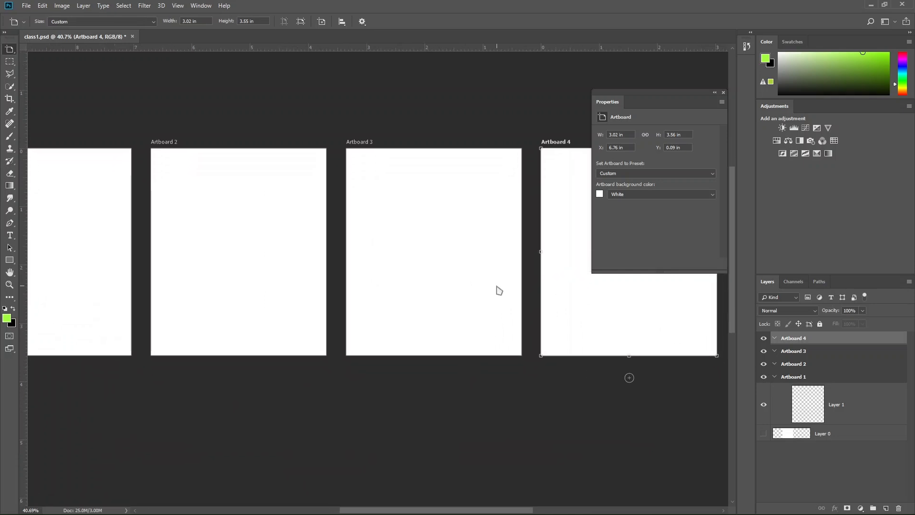
{"action": "scroll", "coordinate": [498, 290], "scroll_direction": "down", "scroll_amount": 3}
{"action": "left_click_drag", "start_coordinate": [434, 281], "coordinate": [442, 320]}
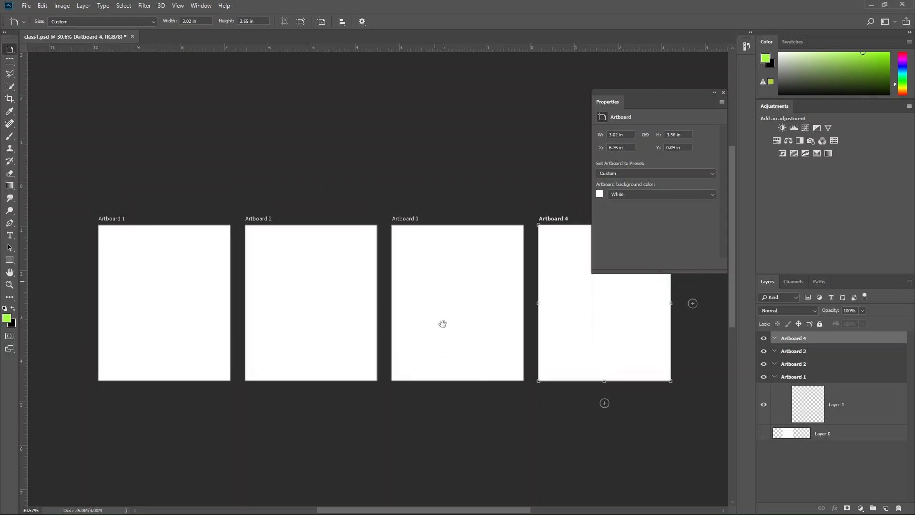
{"action": "left_click_drag", "start_coordinate": [692, 104], "coordinate": [691, 9]}
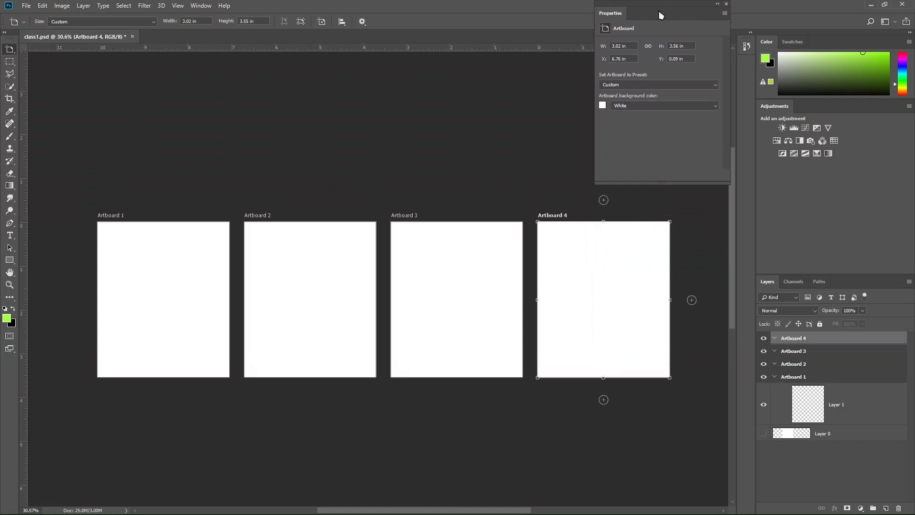
{"action": "left_click_drag", "start_coordinate": [660, 4], "coordinate": [663, 10]}
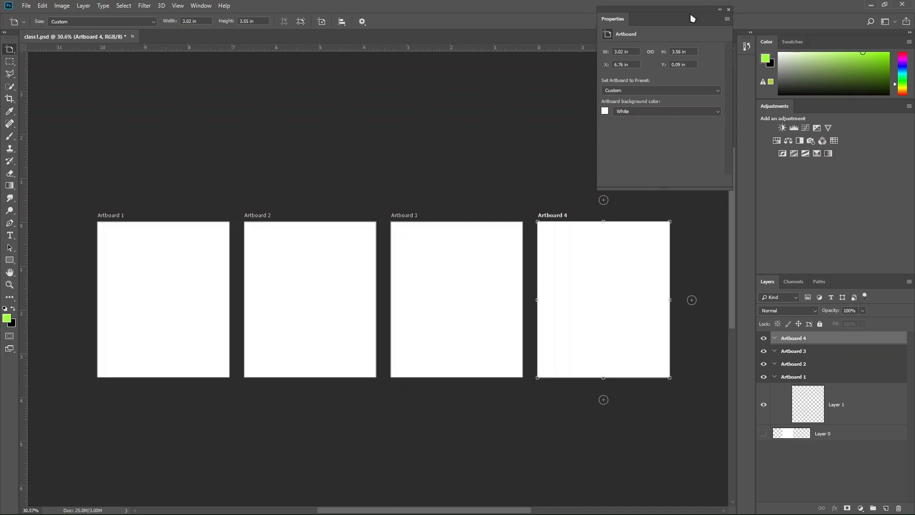
- Undo all the artboard edits back to the single Layer 0 canvas and fit it on screen
{"action": "key", "text": "ctrl+alt+z"}
{"action": "key", "text": "ctrl+alt+z"}
{"action": "key", "text": "ctrl+alt+z"}
{"action": "key", "text": "ctrl+alt+z"}
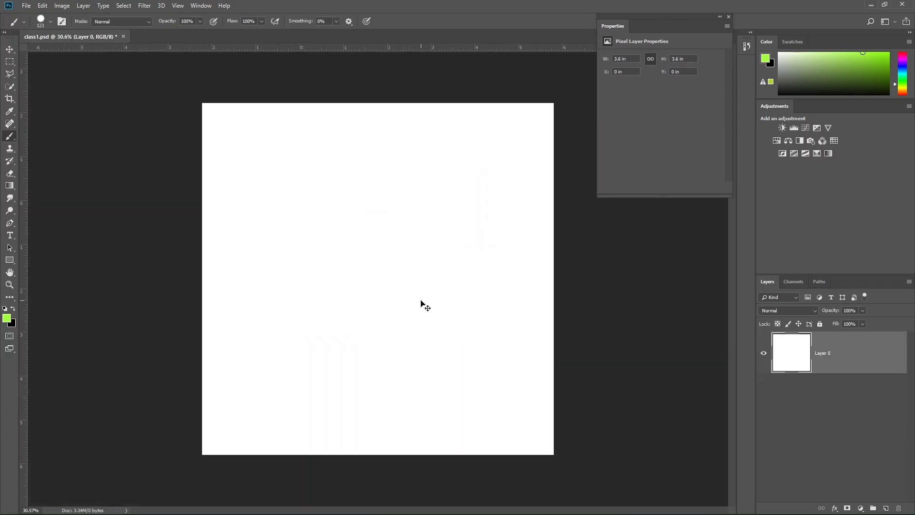
{"action": "key", "text": "ctrl+0"}
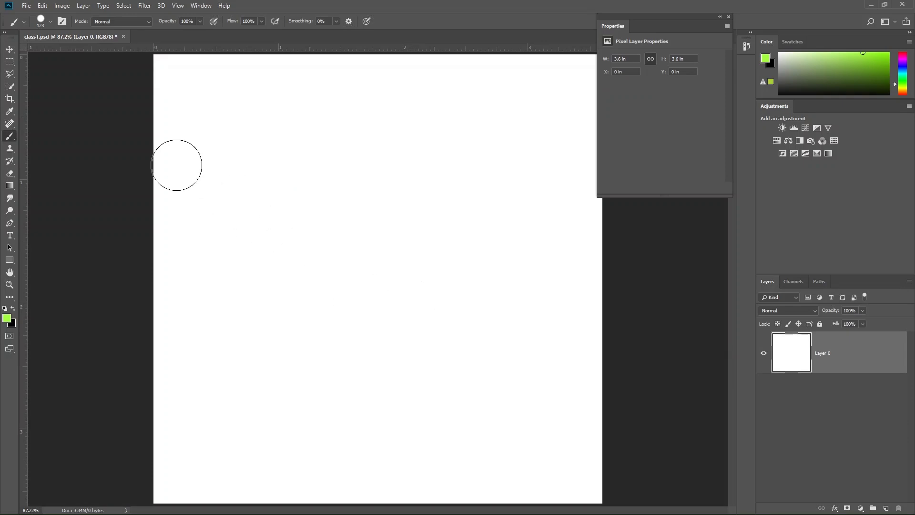
- Draw a tall rectangular marquee selection and reposition it near the middle of the canvas
{"action": "left_click", "coordinate": [11, 263]}
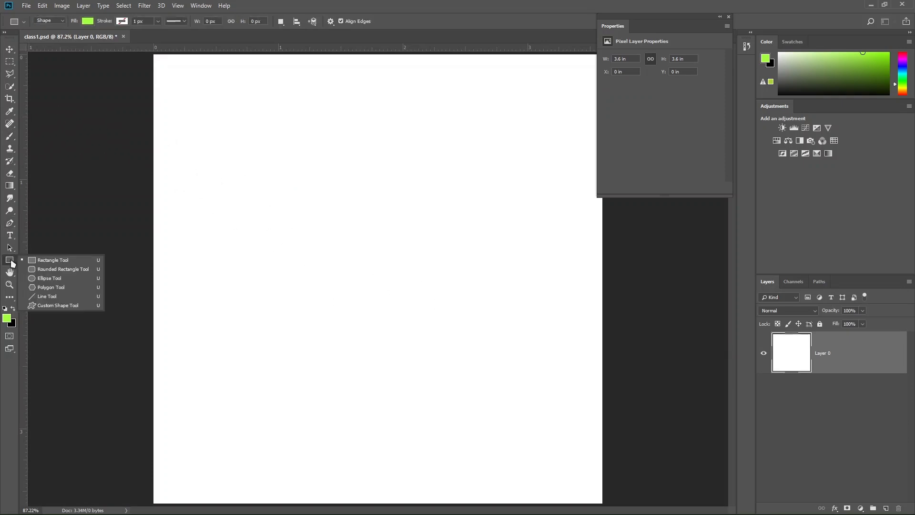
{"action": "left_click", "coordinate": [16, 54]}
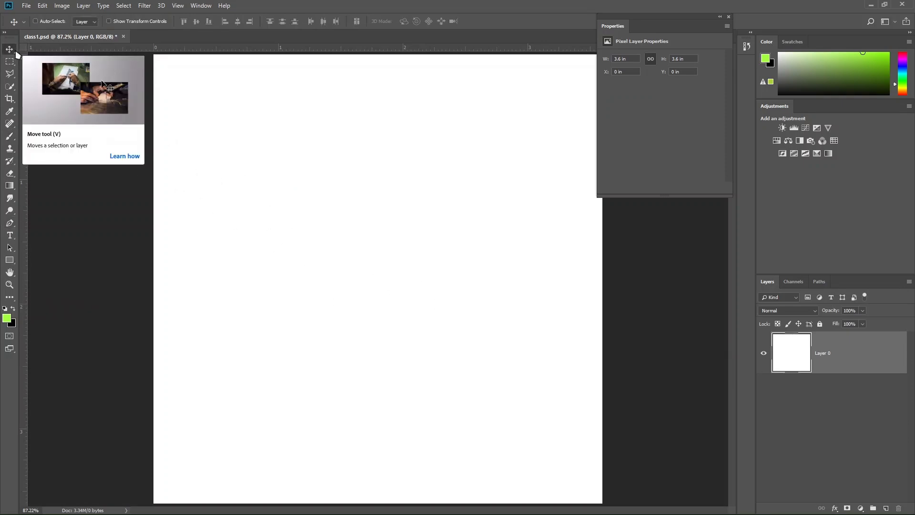
{"action": "left_click", "coordinate": [14, 65]}
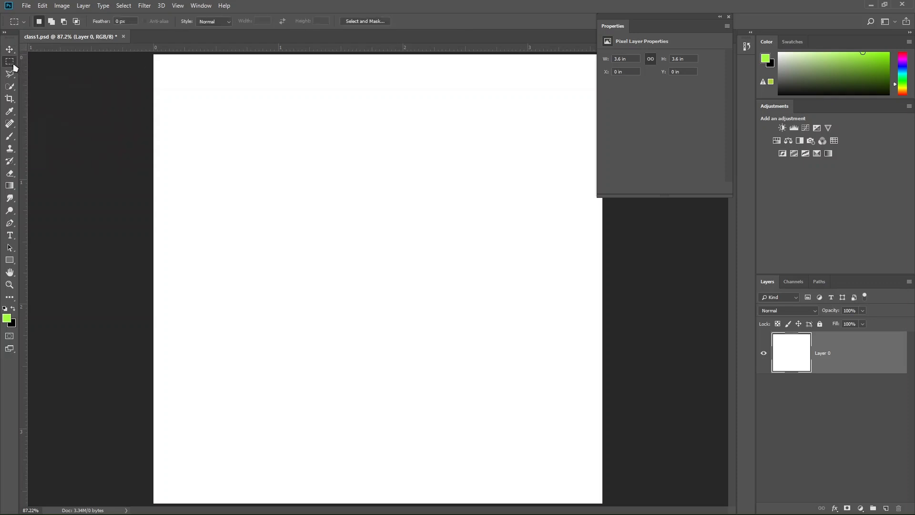
{"action": "left_click_drag", "start_coordinate": [191, 126], "coordinate": [298, 316]}
{"action": "left_click_drag", "start_coordinate": [260, 226], "coordinate": [389, 282]}
{"action": "left_click_drag", "start_coordinate": [390, 313], "coordinate": [391, 286]}
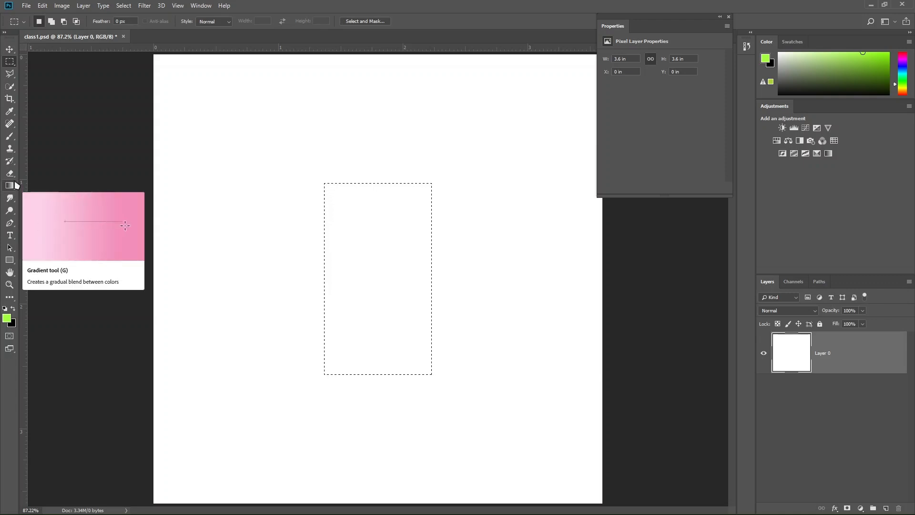
- Fill the tall selection with the green foreground colour using the Brush tool
{"action": "left_click", "coordinate": [13, 136]}
{"action": "mouse_move", "coordinate": [354, 192]}
{"action": "left_mouse_down"}
{"action": "mouse_move", "coordinate": [437, 232]}
{"action": "mouse_move", "coordinate": [439, 275]}
{"action": "left_mouse_up"}
{"action": "mouse_move", "coordinate": [447, 329]}
{"action": "left_mouse_down"}
{"action": "mouse_move", "coordinate": [397, 158]}
{"action": "mouse_move", "coordinate": [273, 260]}
{"action": "mouse_move", "coordinate": [318, 171]}
{"action": "mouse_move", "coordinate": [498, 230]}
{"action": "left_mouse_up"}
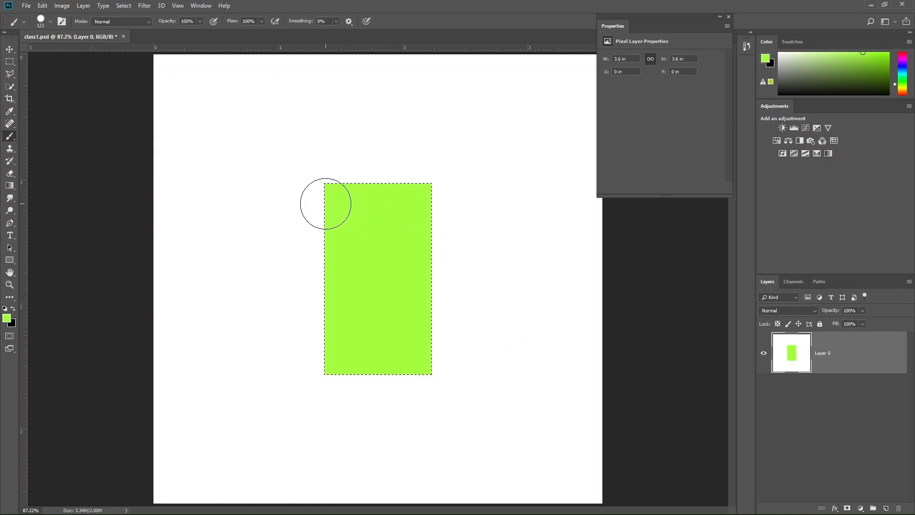
- Select a wide rectangle directly above the green bar, paint it green to form a T, and deselect
{"action": "left_click", "coordinate": [12, 63]}
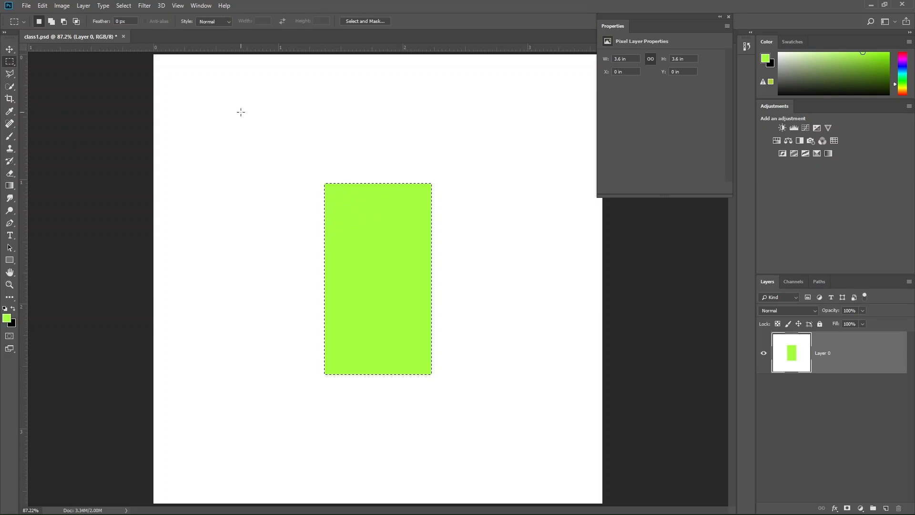
{"action": "left_click_drag", "start_coordinate": [367, 203], "coordinate": [535, 183]}
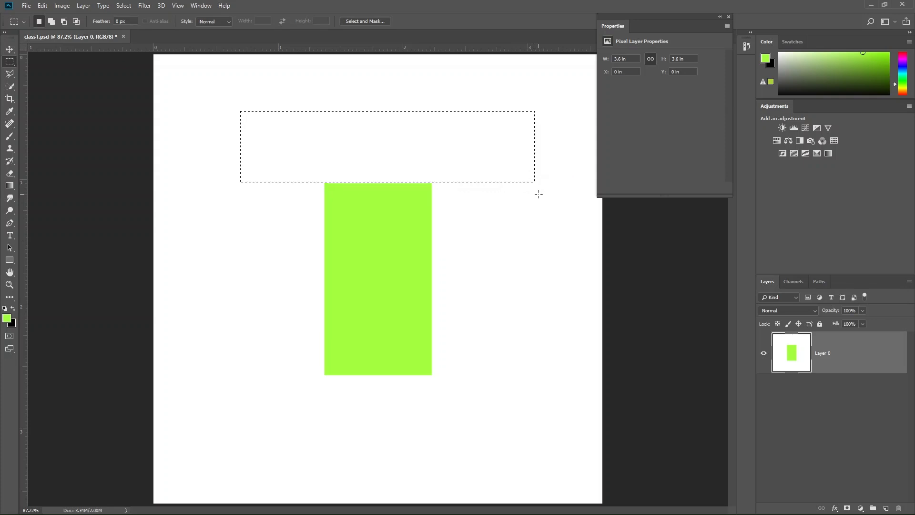
{"action": "left_click", "coordinate": [10, 140]}
{"action": "mouse_move", "coordinate": [316, 159]}
{"action": "left_mouse_down"}
{"action": "mouse_move", "coordinate": [590, 72]}
{"action": "mouse_move", "coordinate": [137, 241]}
{"action": "mouse_move", "coordinate": [540, 126]}
{"action": "mouse_move", "coordinate": [521, 163]}
{"action": "mouse_move", "coordinate": [178, 98]}
{"action": "mouse_move", "coordinate": [511, 163]}
{"action": "mouse_move", "coordinate": [542, 93]}
{"action": "left_mouse_up"}
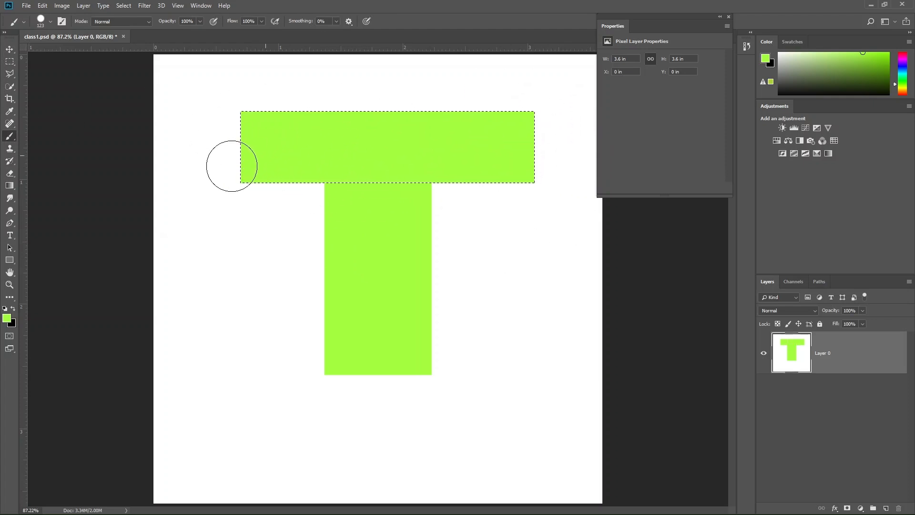
{"action": "key", "text": "ctrl+d"}
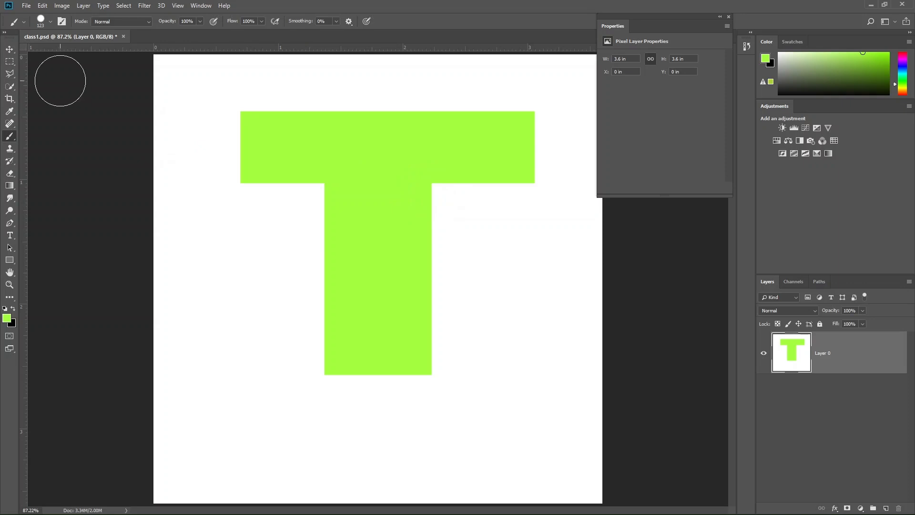
- Draw a series of replacement rectangular selections over the T, ending with a small one across its inner left corner
{"action": "left_click", "coordinate": [9, 61]}
{"action": "left_click_drag", "start_coordinate": [155, 157], "coordinate": [367, 337]}
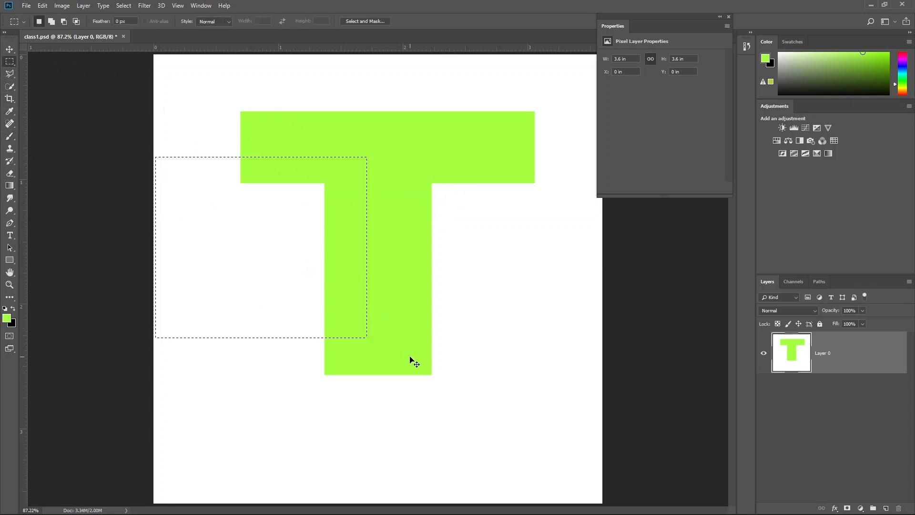
{"action": "key", "text": "ctrl+d"}
{"action": "left_click_drag", "start_coordinate": [193, 219], "coordinate": [444, 400]}
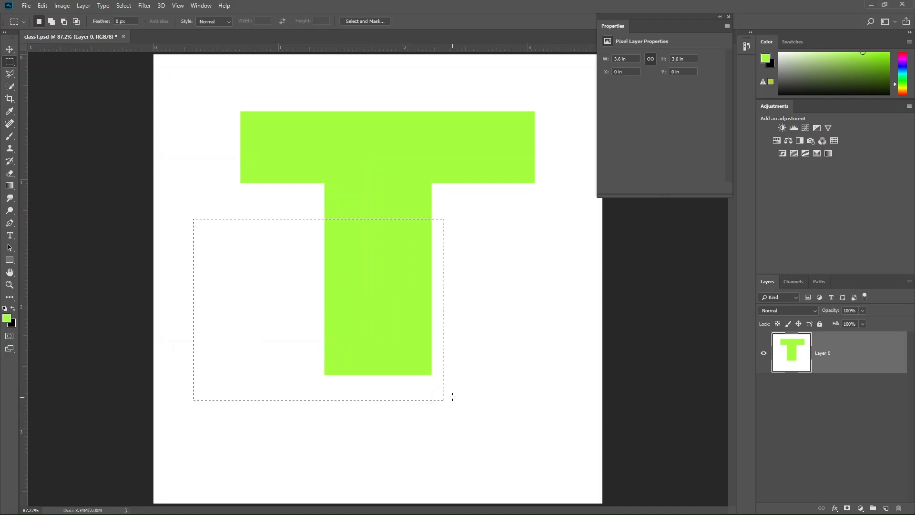
{"action": "left_click_drag", "start_coordinate": [138, 95], "coordinate": [502, 304]}
{"action": "left_click", "coordinate": [277, 175]}
{"action": "left_click_drag", "start_coordinate": [232, 169], "coordinate": [373, 247]}
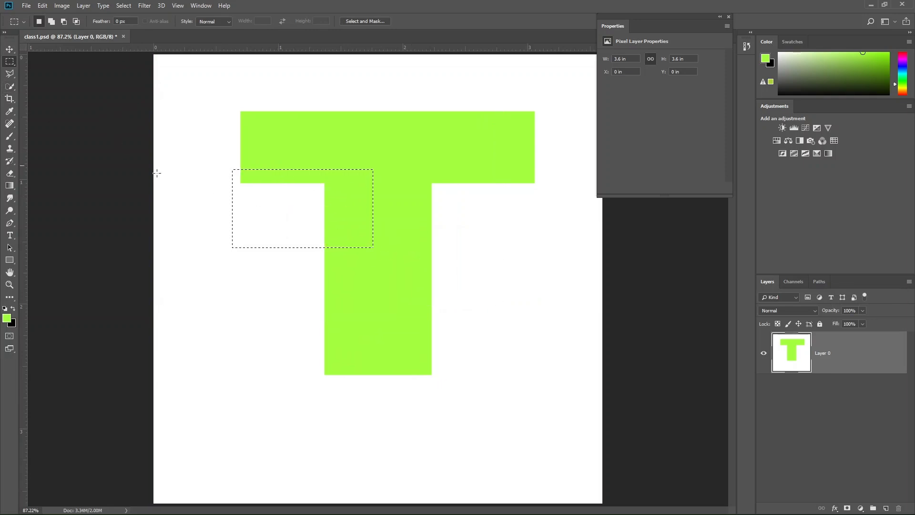
- Paint loose green brush strokes across the whole canvas and undo them
{"action": "left_click", "coordinate": [12, 140]}
{"action": "mouse_move", "coordinate": [257, 157]}
{"action": "left_mouse_down"}
{"action": "mouse_move", "coordinate": [135, 238]}
{"action": "mouse_move", "coordinate": [524, 310]}
{"action": "mouse_move", "coordinate": [434, 206]}
{"action": "mouse_move", "coordinate": [476, 238]}
{"action": "mouse_move", "coordinate": [527, 364]}
{"action": "mouse_move", "coordinate": [209, 112]}
{"action": "mouse_move", "coordinate": [386, 109]}
{"action": "mouse_move", "coordinate": [279, 203]}
{"action": "left_mouse_up"}
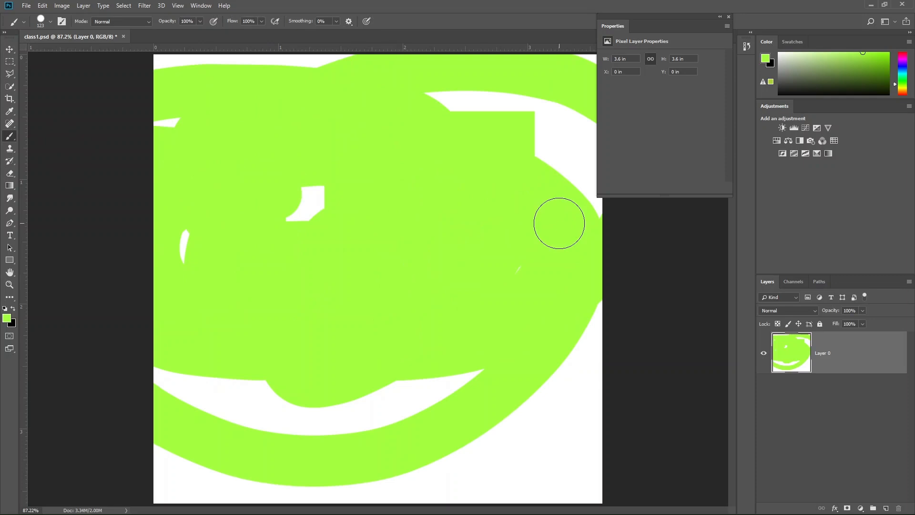
{"action": "key", "text": "ctrl+z"}
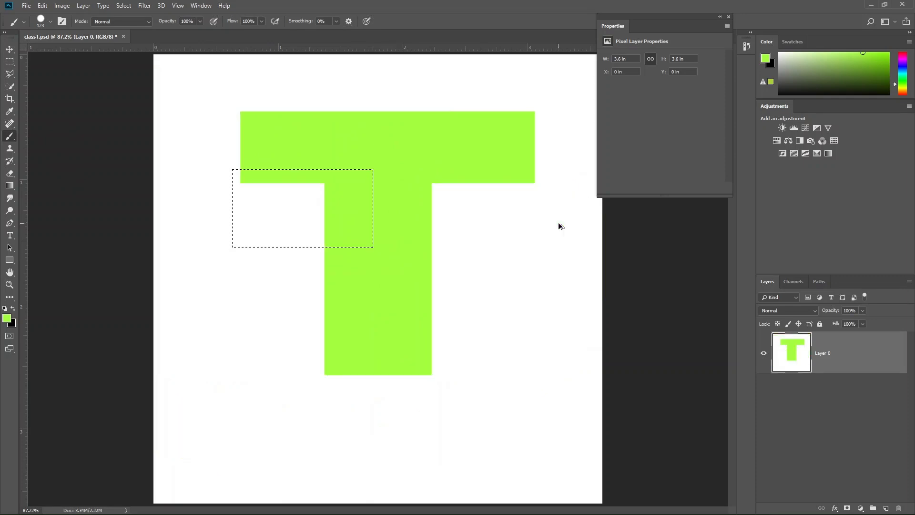
- Undo the edits back to the green upright bar and try moving its selected pixels with the Move tool
{"action": "key", "text": "ctrl+alt+z"}
{"action": "key", "text": "ctrl+alt+z"}
{"action": "key", "text": "ctrl+alt+z"}
{"action": "key", "text": "ctrl+alt+z"}
{"action": "key", "text": "ctrl+alt+z"}
{"action": "key", "text": "ctrl+alt+z"}
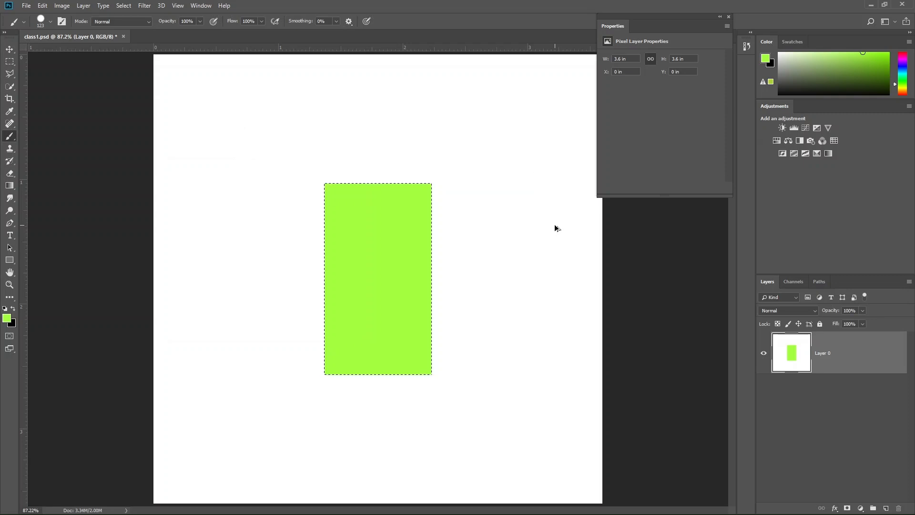
{"action": "key", "text": "v"}
{"action": "mouse_move", "coordinate": [387, 282]}
{"action": "left_mouse_down"}
{"action": "mouse_move", "coordinate": [371, 358]}
{"action": "mouse_move", "coordinate": [382, 292]}
{"action": "left_mouse_up"}
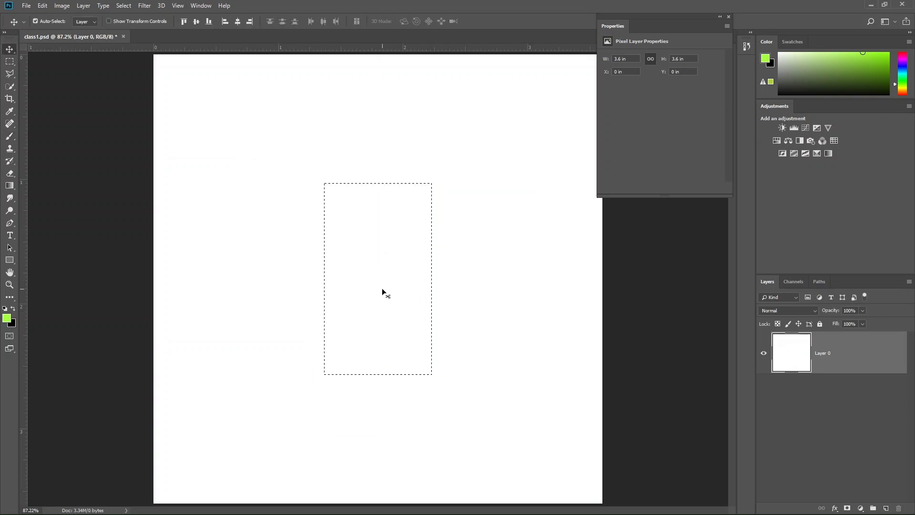
- Draw a tall, narrow rectangular selection in the upper-left area of the blank canvas and switch to the Move tool
{"action": "left_click", "coordinate": [11, 62]}
{"action": "left_click_drag", "start_coordinate": [243, 111], "coordinate": [309, 248]}
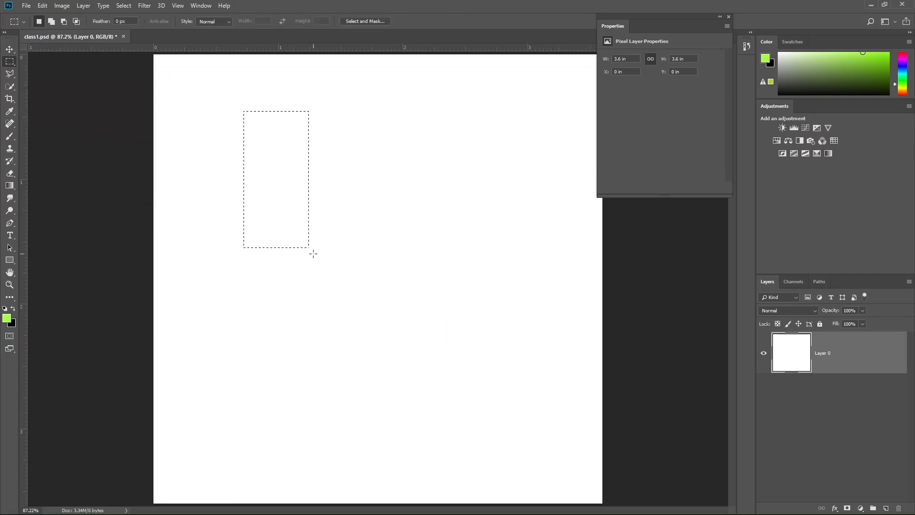
{"action": "left_click", "coordinate": [10, 49]}
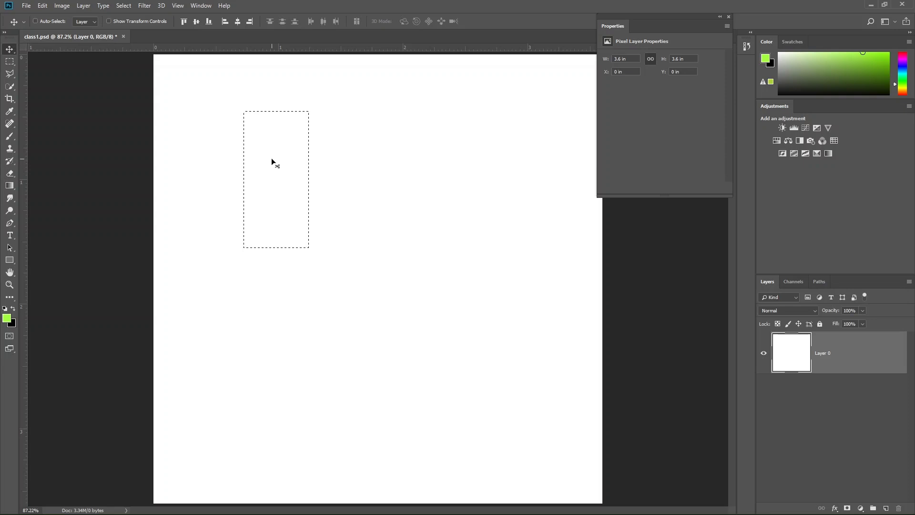
- Move the selected white block diagonally toward the canvas centre, and toggle Layer 0's visibility off and on
{"action": "left_click_drag", "start_coordinate": [256, 139], "coordinate": [321, 279]}
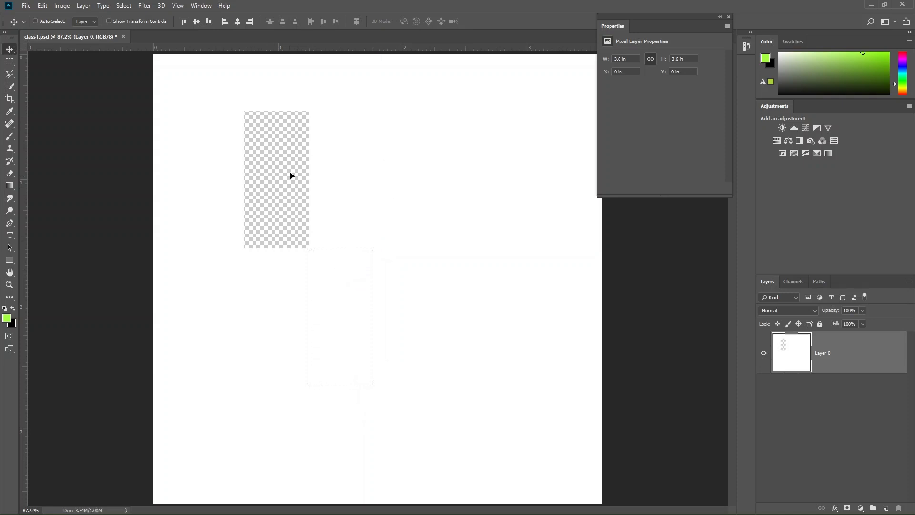
{"action": "left_click", "coordinate": [763, 353]}
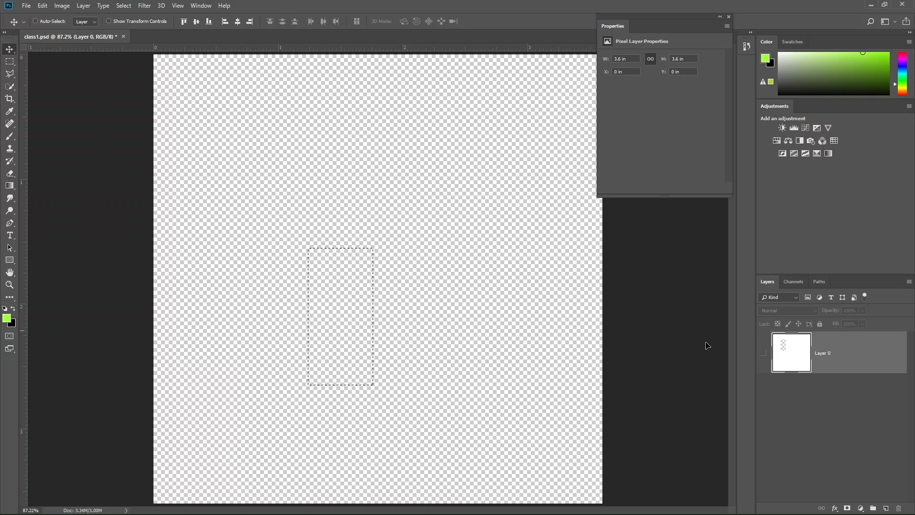
{"action": "left_click", "coordinate": [763, 353]}
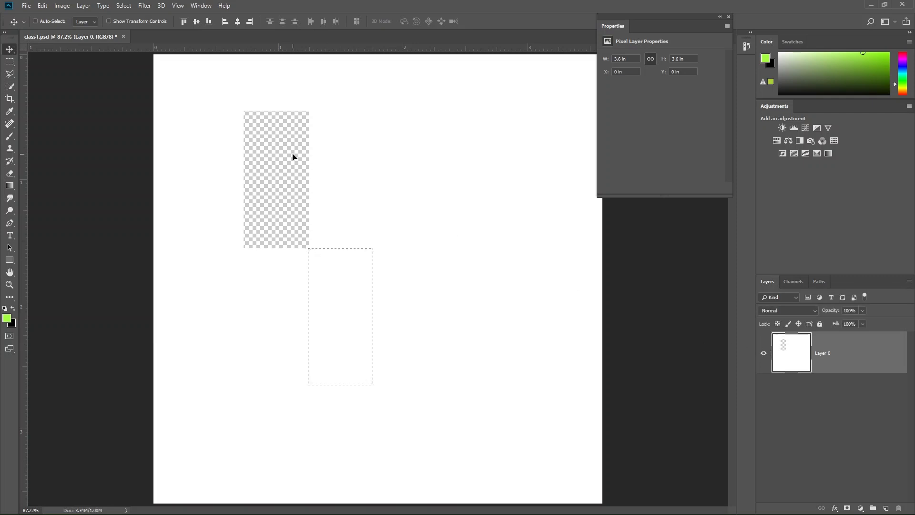
- Deselect the moved block and undo the edits back to the intact white canvas with a central rectangular selection
{"action": "key", "text": "ctrl+d"}
{"action": "left_click_drag", "start_coordinate": [266, 138], "coordinate": [267, 119]}
{"action": "key", "text": "ctrl+z"}
{"action": "key", "text": "ctrl+z"}
{"action": "key", "text": "ctrl+z"}
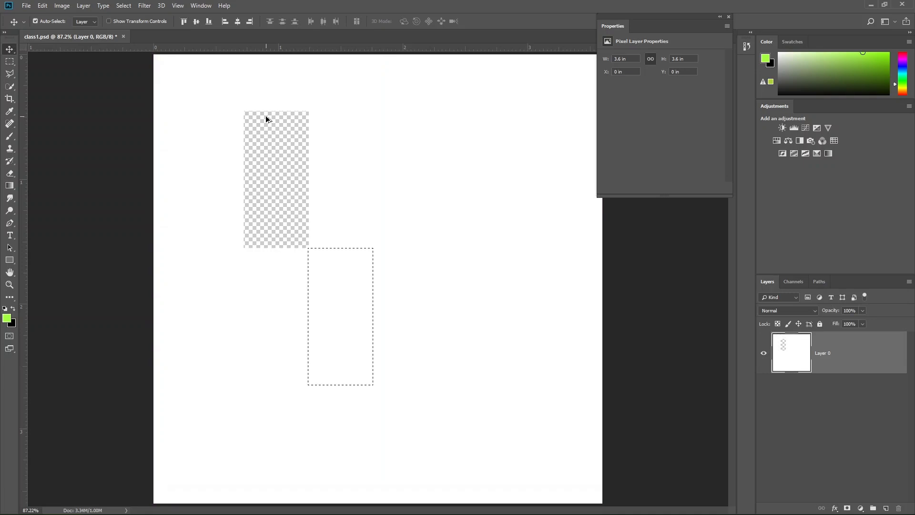
{"action": "key", "text": "ctrl+alt+z"}
{"action": "key", "text": "ctrl+alt+z"}
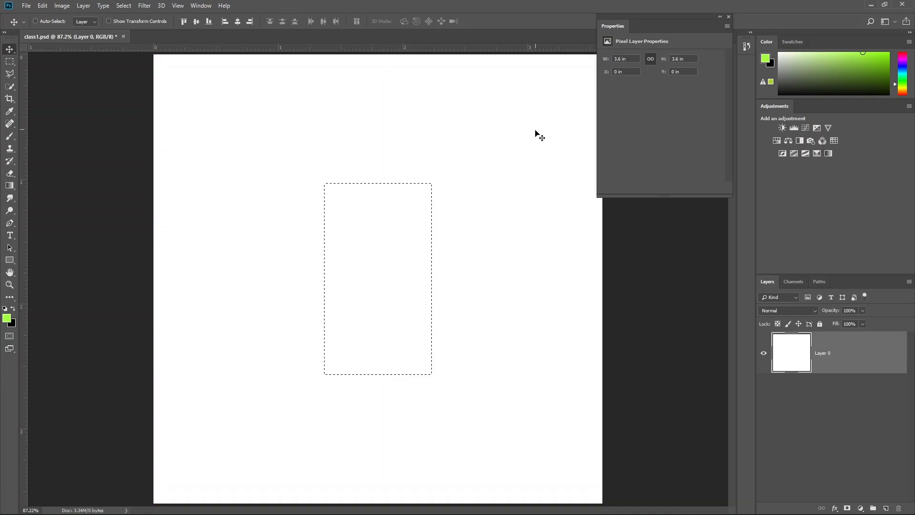
- Draw a small rectangular marquee selection near the canvas's upper-left corner
{"action": "left_click", "coordinate": [15, 66]}
{"action": "left_click", "coordinate": [9, 51]}
{"action": "left_click", "coordinate": [10, 62]}
{"action": "left_click", "coordinate": [10, 74]}
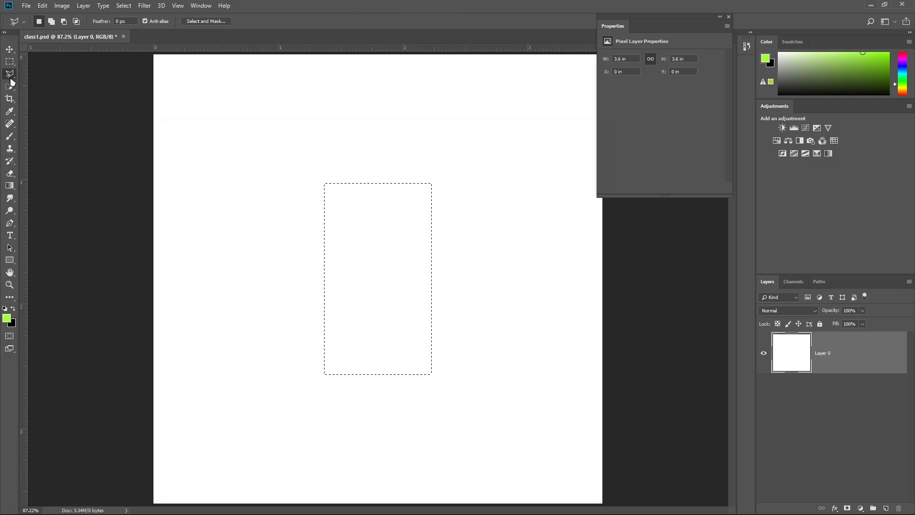
{"action": "left_click", "coordinate": [10, 87]}
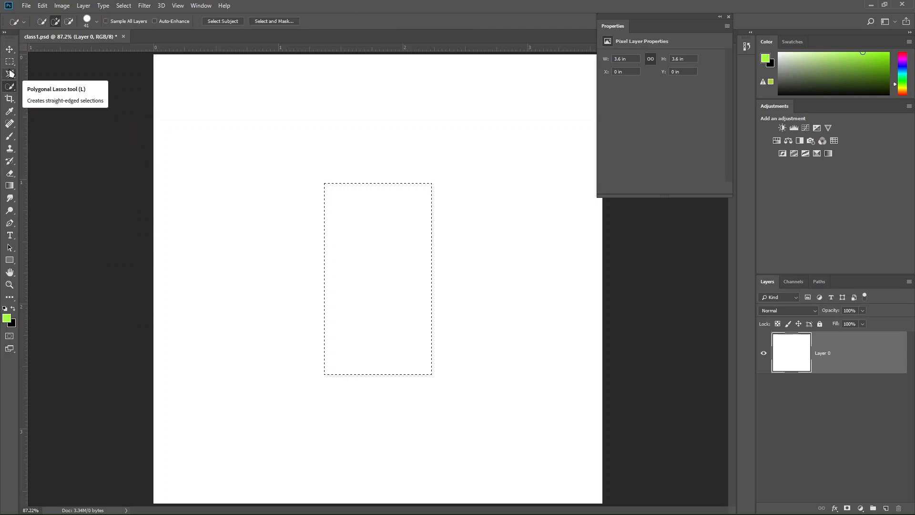
{"action": "left_click", "coordinate": [11, 66]}
{"action": "left_click_drag", "start_coordinate": [177, 100], "coordinate": [248, 193]}
- Draw circular and oval selections with the Elliptical Marquee tool and deselect them
{"action": "right_click", "coordinate": [9, 60]}
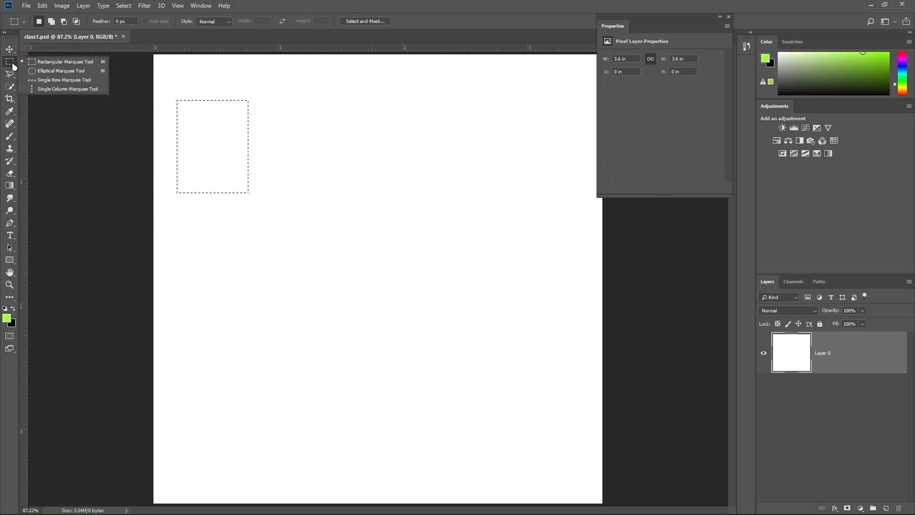
{"action": "left_click", "coordinate": [43, 72]}
{"action": "left_click_drag", "start_coordinate": [293, 124], "coordinate": [400, 215]}
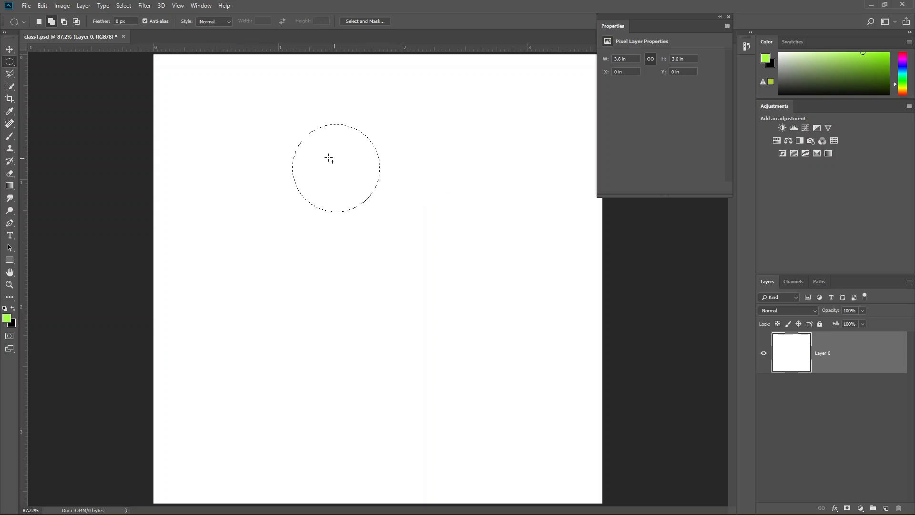
{"action": "left_click_drag", "start_coordinate": [305, 167], "coordinate": [329, 239]}
{"action": "left_click_drag", "start_coordinate": [158, 64], "coordinate": [474, 240]}
{"action": "key", "text": "ctrl+d"}
{"action": "left_click", "coordinate": [339, 230]}
- Draw replacement selections with the Rectangular Marquee tool, alternating between the upper-left and lower-right areas of the canvas
{"action": "right_click", "coordinate": [10, 61]}
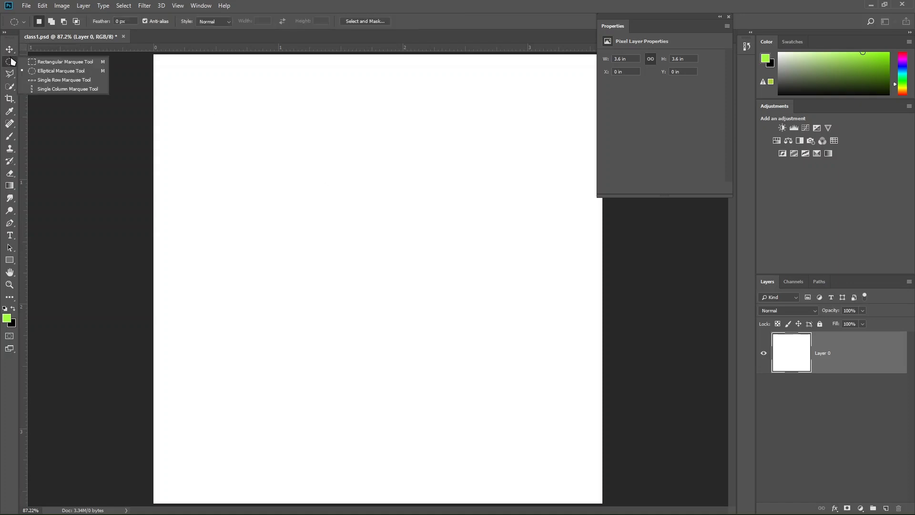
{"action": "left_click", "coordinate": [57, 65]}
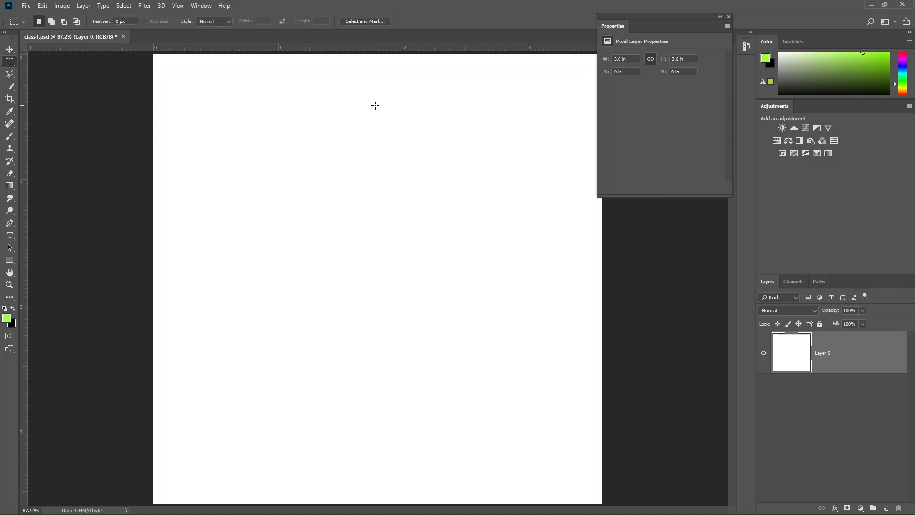
{"action": "left_click_drag", "start_coordinate": [196, 109], "coordinate": [339, 192]}
{"action": "left_click_drag", "start_coordinate": [433, 329], "coordinate": [566, 431]}
{"action": "left_click_drag", "start_coordinate": [221, 104], "coordinate": [343, 172]}
{"action": "left_click_drag", "start_coordinate": [428, 256], "coordinate": [543, 388]}
{"action": "left_click_drag", "start_coordinate": [188, 105], "coordinate": [316, 176]}
{"action": "left_click_drag", "start_coordinate": [383, 250], "coordinate": [505, 368]}
{"action": "left_click_drag", "start_coordinate": [187, 88], "coordinate": [370, 211]}
- Add a lower-right rectangle to the existing selection and bridge the two areas with a narrow vertical rectangle
{"action": "key", "text": "shift"}
{"action": "left_click_drag", "start_coordinate": [331, 287], "coordinate": [540, 405]}
{"action": "left_click_drag", "start_coordinate": [318, 190], "coordinate": [366, 305]}
- Subtract narrow strips and a lower block from the combined rectangular selection, and undo the last two changes
{"action": "key", "text": "alt"}
{"action": "left_click_drag", "start_coordinate": [318, 211], "coordinate": [331, 339]}
{"action": "key", "text": "alt"}
{"action": "left_click_drag", "start_coordinate": [251, 78], "coordinate": [279, 318]}
{"action": "left_click_drag", "start_coordinate": [178, 122], "coordinate": [381, 167]}
{"action": "key", "text": "alt"}
{"action": "left_click_drag", "start_coordinate": [401, 250], "coordinate": [305, 379]}
{"action": "key", "text": "ctrl+z"}
{"action": "key", "text": "ctrl+z"}
- Draw a rectangle in the upper half, intersect it with an overlapping one, and undo the selection changes
{"action": "left_click_drag", "start_coordinate": [205, 124], "coordinate": [400, 227]}
{"action": "key", "text": "alt"}
{"action": "key", "text": "shift"}
{"action": "key", "text": "shift"}
{"action": "key", "text": "alt"}
{"action": "key", "text": "shift"}
{"action": "left_click_drag", "start_coordinate": [413, 174], "coordinate": [343, 251]}
{"action": "key", "text": "shift+alt"}
{"action": "key", "text": "ctrl+alt+z"}
{"action": "key", "text": "ctrl+alt+z"}
{"action": "key", "text": "ctrl+alt+z"}
- Draw a many-sided Polygonal Lasso selection that spirals around most of the canvas, and deselect it
{"action": "right_click", "coordinate": [10, 61]}
{"action": "left_click", "coordinate": [10, 73]}
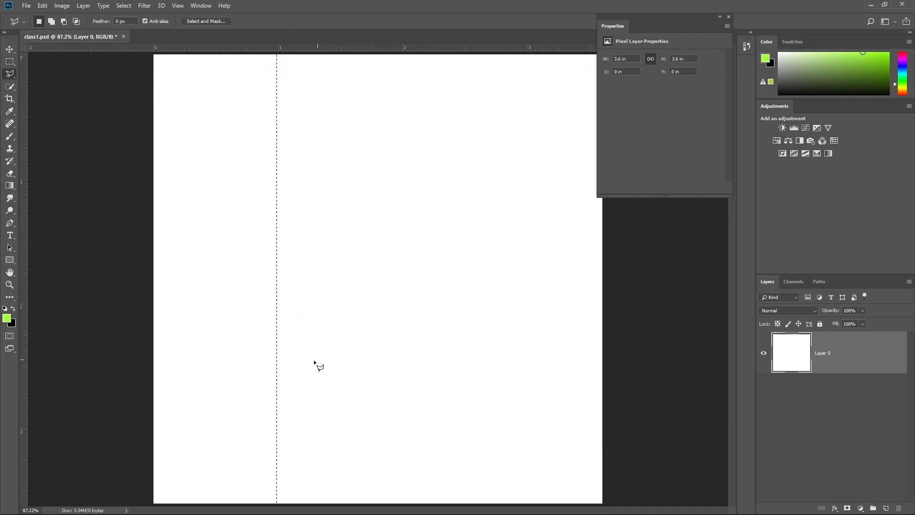
{"action": "left_click", "coordinate": [490, 201]}
{"action": "left_click", "coordinate": [299, 185]}
{"action": "left_click", "coordinate": [249, 285]}
{"action": "left_click", "coordinate": [428, 373]}
{"action": "left_click", "coordinate": [541, 245]}
{"action": "left_click", "coordinate": [537, 163]}
{"action": "left_click", "coordinate": [395, 126]}
{"action": "left_click", "coordinate": [281, 122]}
{"action": "left_click", "coordinate": [235, 163]}
{"action": "left_click", "coordinate": [187, 265]}
{"action": "left_click", "coordinate": [193, 365]}
{"action": "left_click", "coordinate": [265, 420]}
{"action": "left_click", "coordinate": [479, 435]}
{"action": "left_click", "coordinate": [552, 350]}
{"action": "left_click", "coordinate": [570, 275]}
{"action": "left_click", "coordinate": [566, 215]}
{"action": "left_click", "coordinate": [546, 163]}
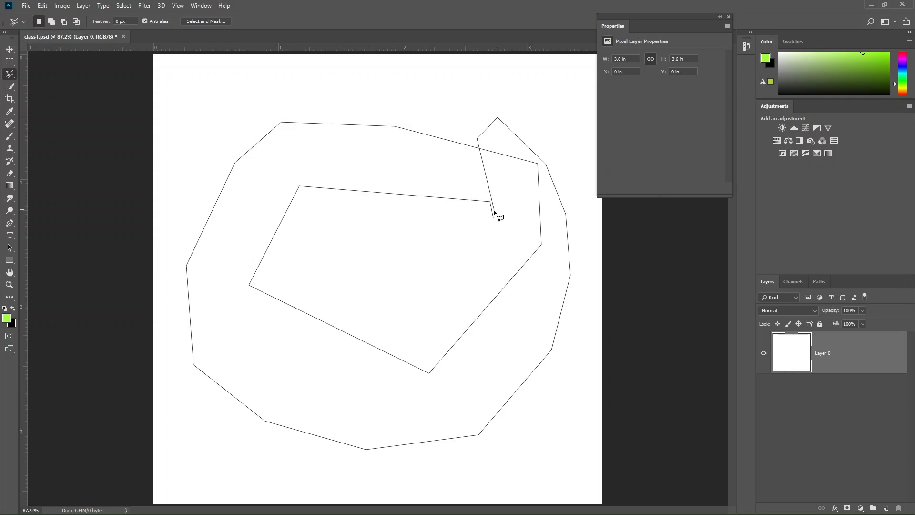
{"action": "left_click", "coordinate": [384, 147]}
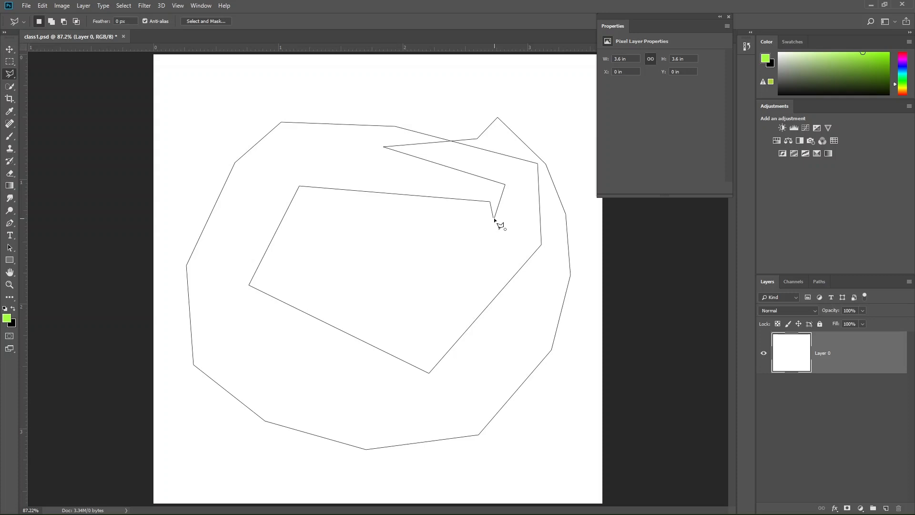
{"action": "left_click", "coordinate": [495, 220]}
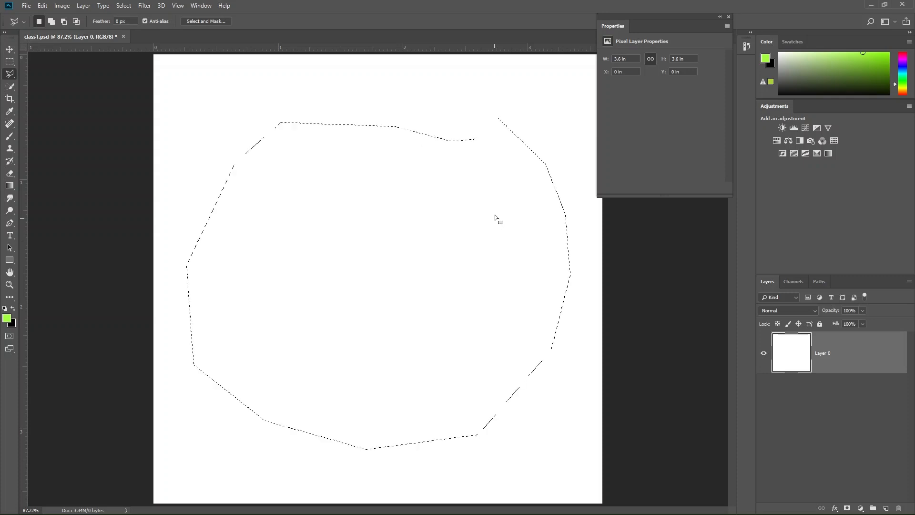
{"action": "key", "text": "ctrl+d"}
- Draw a tall zigzag Polygonal Lasso selection across the canvas's upper-left half and shift its outline
{"action": "left_click", "coordinate": [176, 393]}
{"action": "left_click", "coordinate": [232, 89]}
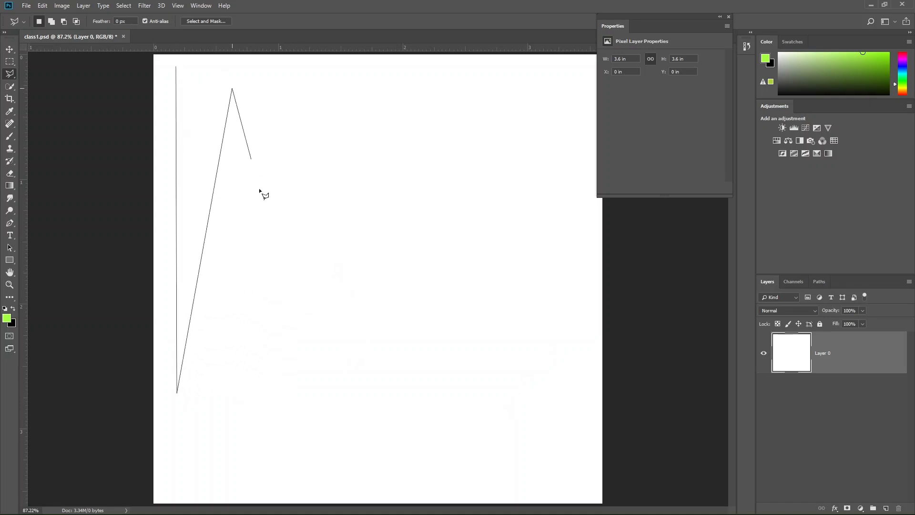
{"action": "left_click", "coordinate": [305, 408]}
{"action": "left_click", "coordinate": [291, 92]}
{"action": "left_click", "coordinate": [379, 394]}
{"action": "left_click", "coordinate": [394, 101]}
{"action": "left_click", "coordinate": [178, 68]}
{"action": "left_click_drag", "start_coordinate": [246, 117], "coordinate": [350, 142]}
- Draw an irregular Polygonal Lasso selection with several peaks and a folded lower arm across the canvas middle
{"action": "left_click", "coordinate": [210, 154]}
{"action": "left_click", "coordinate": [287, 138]}
{"action": "left_click", "coordinate": [337, 217]}
{"action": "left_click", "coordinate": [399, 147]}
{"action": "left_click", "coordinate": [448, 248]}
{"action": "left_click", "coordinate": [530, 185]}
{"action": "left_click", "coordinate": [520, 356]}
{"action": "left_click", "coordinate": [262, 301]}
{"action": "left_click", "coordinate": [358, 267]}
{"action": "left_click", "coordinate": [494, 305]}
{"action": "left_click", "coordinate": [506, 262]}
{"action": "left_click", "coordinate": [242, 240]}
{"action": "left_click", "coordinate": [304, 214]}
{"action": "left_click", "coordinate": [293, 177]}
{"action": "left_click", "coordinate": [268, 159]}
{"action": "left_click", "coordinate": [225, 192]}
{"action": "left_click", "coordinate": [197, 168]}
{"action": "left_click", "coordinate": [210, 152]}
- Shift the peaked selection slightly up and left, delete the pixels inside it, and deselect
{"action": "mouse_move", "coordinate": [408, 223]}
{"action": "left_mouse_down"}
{"action": "mouse_move", "coordinate": [286, 214]}
{"action": "mouse_move", "coordinate": [466, 184]}
{"action": "mouse_move", "coordinate": [382, 198]}
{"action": "left_mouse_up"}
{"action": "key", "text": "Delete"}
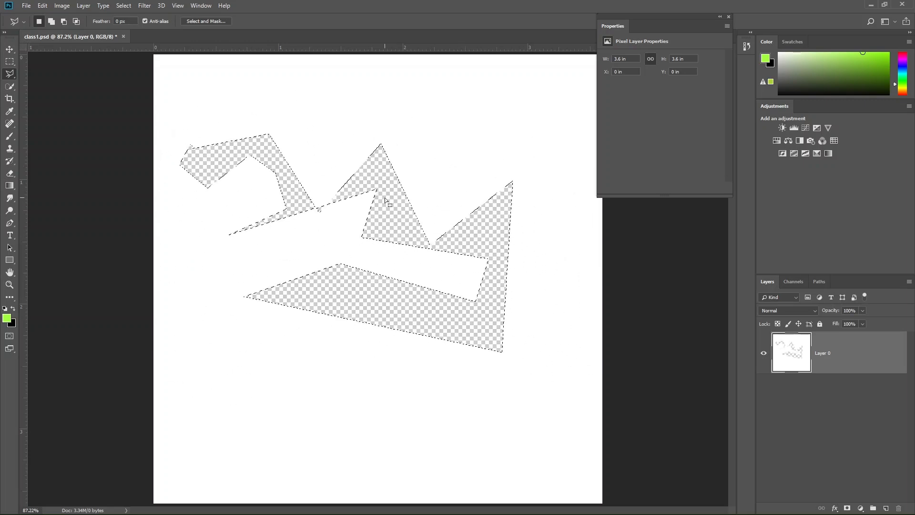
{"action": "key", "text": "ctrl+d"}
- Draw a five-sided Polygonal Lasso selection over the canvas's lower-right area and delete its pixels
{"action": "left_click", "coordinate": [563, 322]}
{"action": "left_click", "coordinate": [544, 387]}
{"action": "left_click", "coordinate": [436, 393]}
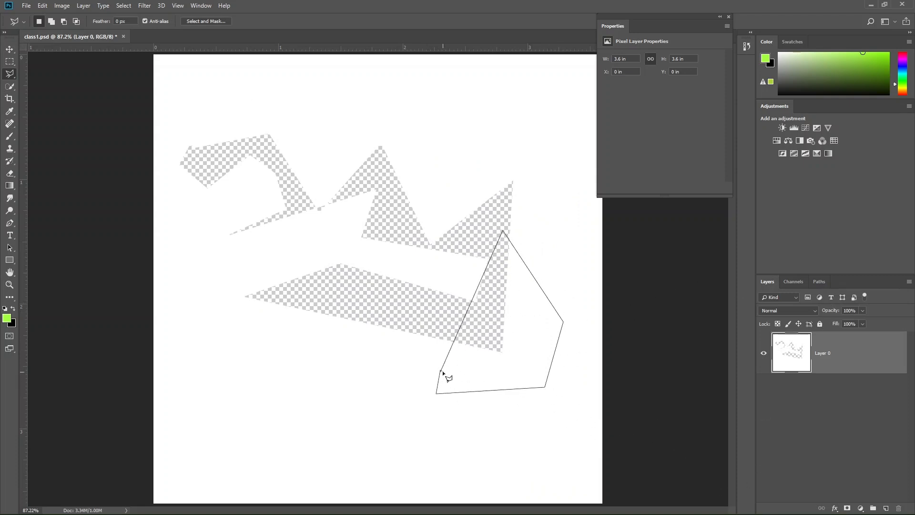
{"action": "double_click", "coordinate": [441, 371]}
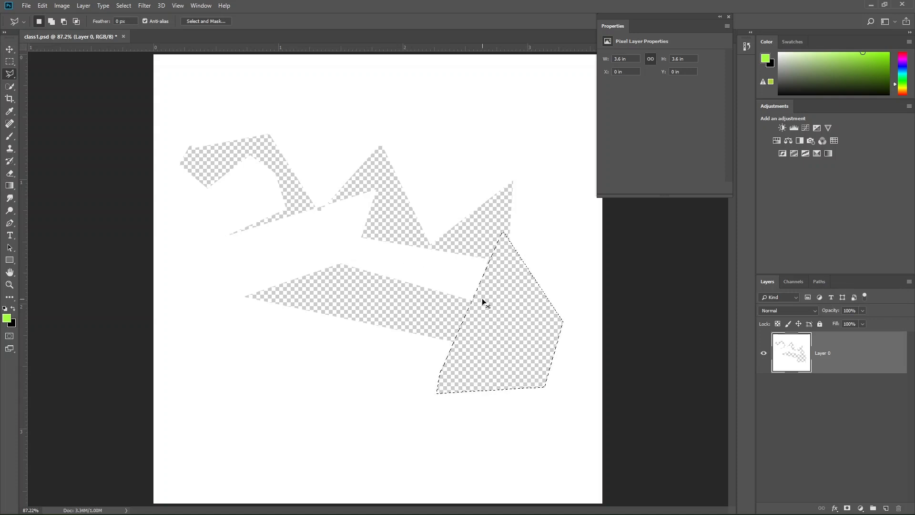
- Undo both deletions and the outline shift, back to the peaked selection on the intact white canvas
{"action": "key", "text": "ctrl+alt+z"}
{"action": "key", "text": "ctrl+alt+z"}
{"action": "key", "text": "ctrl+alt+z"}
{"action": "key", "text": "ctrl+alt+z"}
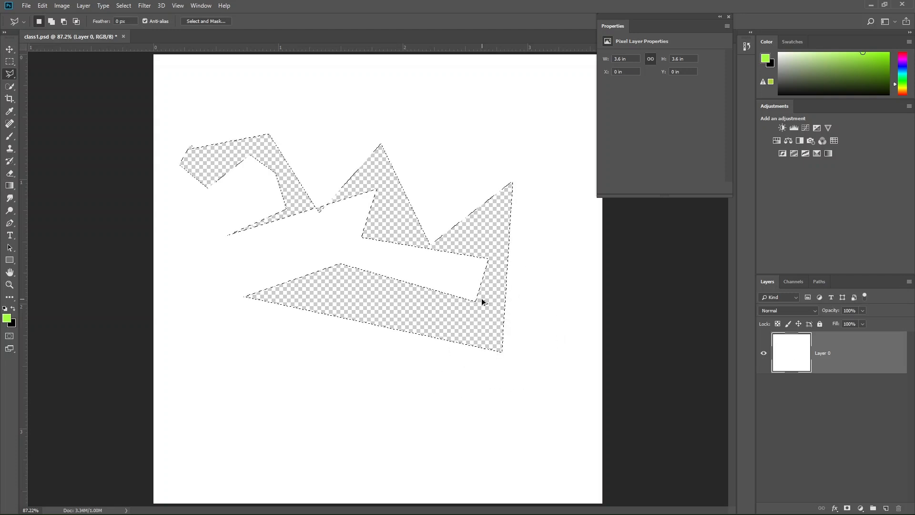
{"action": "key", "text": "ctrl+alt+z"}
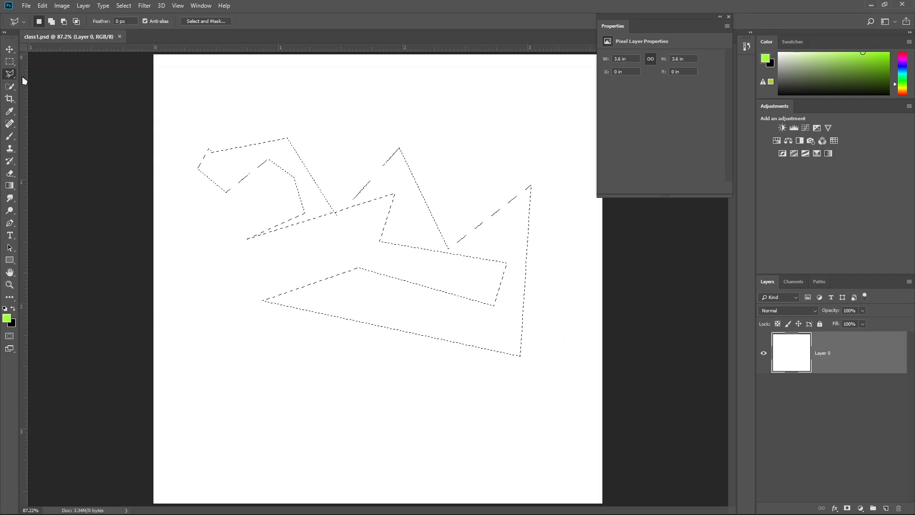
- Deselect the peaked outline and try a freehand selection with the Lasso tool
{"action": "right_click", "coordinate": [13, 77]}
{"action": "key", "text": "ctrl+d"}
{"action": "right_click", "coordinate": [13, 77]}
{"action": "left_click", "coordinate": [10, 75]}
{"action": "right_click", "coordinate": [10, 75]}
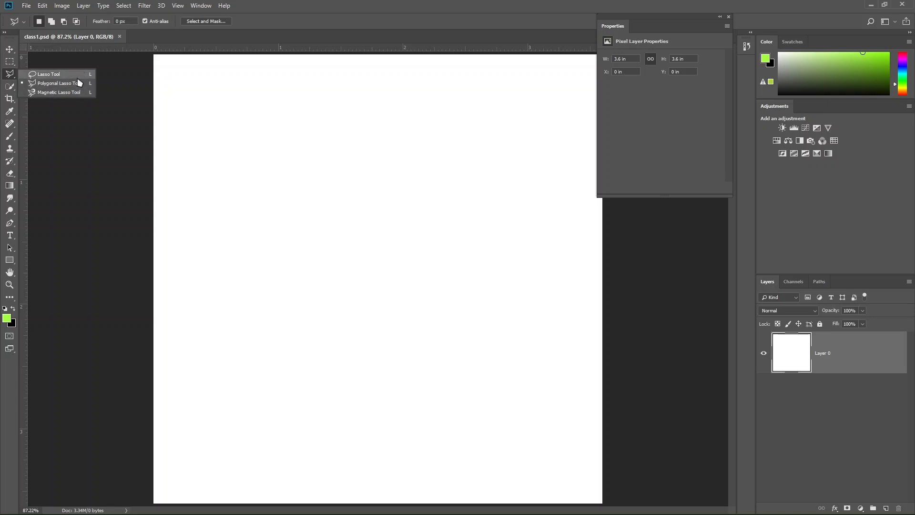
{"action": "left_click", "coordinate": [49, 74]}
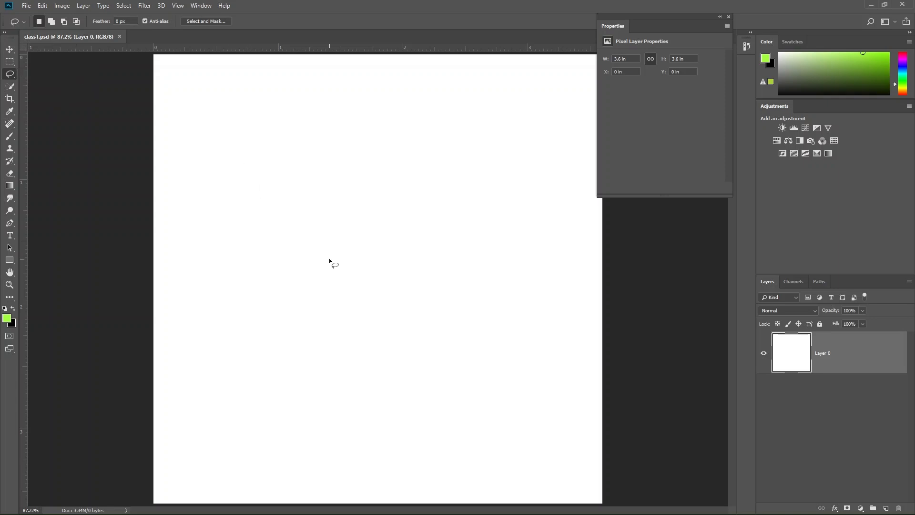
{"action": "mouse_move", "coordinate": [189, 362]}
{"action": "left_mouse_down"}
{"action": "mouse_move", "coordinate": [208, 205]}
{"action": "mouse_move", "coordinate": [240, 170]}
{"action": "mouse_move", "coordinate": [392, 210]}
{"action": "mouse_move", "coordinate": [447, 279]}
{"action": "mouse_move", "coordinate": [512, 199]}
{"action": "mouse_move", "coordinate": [466, 150]}
{"action": "mouse_move", "coordinate": [355, 131]}
{"action": "mouse_move", "coordinate": [320, 100]}
{"action": "mouse_move", "coordinate": [477, 127]}
{"action": "mouse_move", "coordinate": [534, 259]}
{"action": "mouse_move", "coordinate": [436, 404]}
{"action": "mouse_move", "coordinate": [341, 351]}
{"action": "mouse_move", "coordinate": [329, 239]}
{"action": "mouse_move", "coordinate": [296, 209]}
{"action": "mouse_move", "coordinate": [271, 268]}
{"action": "mouse_move", "coordinate": [267, 355]}
{"action": "mouse_move", "coordinate": [235, 372]}
{"action": "mouse_move", "coordinate": [184, 358]}
{"action": "left_mouse_up"}
{"action": "left_click", "coordinate": [395, 192]}
- Draw a large angular Polygonal Lasso selection that hooks around the right side of the canvas
{"action": "right_click", "coordinate": [11, 75]}
{"action": "left_click", "coordinate": [37, 86]}
{"action": "left_click", "coordinate": [193, 292]}
{"action": "left_click", "coordinate": [379, 242]}
{"action": "left_click", "coordinate": [392, 117]}
{"action": "left_click", "coordinate": [493, 212]}
{"action": "left_click", "coordinate": [517, 367]}
{"action": "left_click", "coordinate": [340, 347]}
{"action": "left_click", "coordinate": [309, 410]}
{"action": "left_click", "coordinate": [515, 465]}
{"action": "left_click", "coordinate": [562, 270]}
{"action": "left_click", "coordinate": [512, 161]}
{"action": "left_click", "coordinate": [400, 108]}
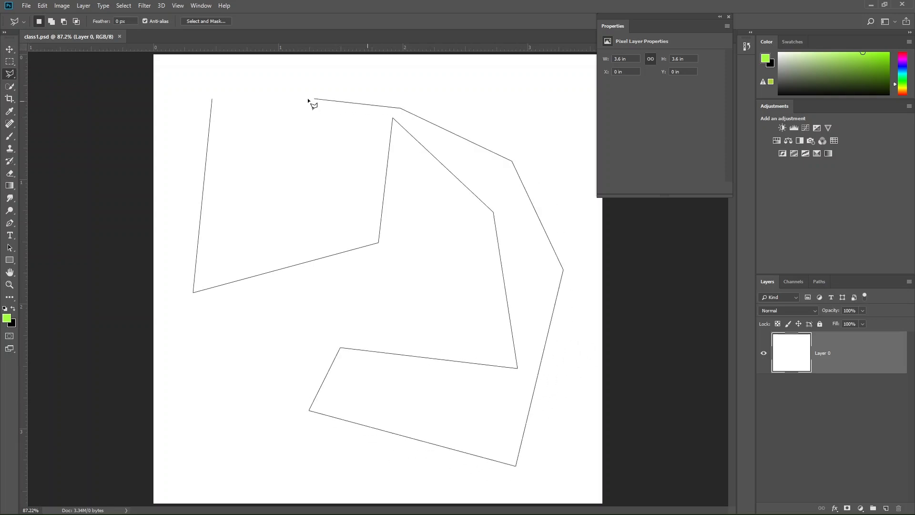
{"action": "left_click", "coordinate": [213, 100]}
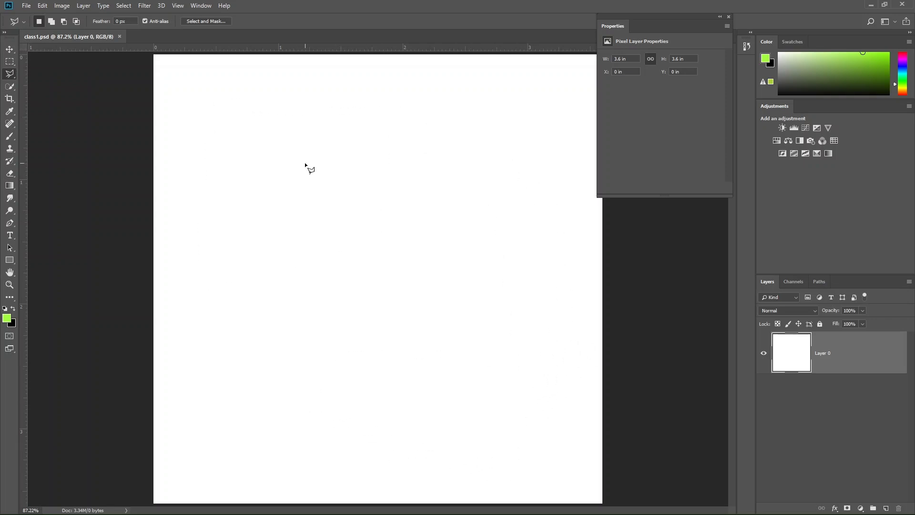
- Activate the Magnetic Lasso tool and place the Batman image fda3462c-6f33-48fb-9969-612d54250574.png from Downloads as an embedded object
{"action": "right_click", "coordinate": [8, 76]}
{"action": "left_click", "coordinate": [47, 96]}
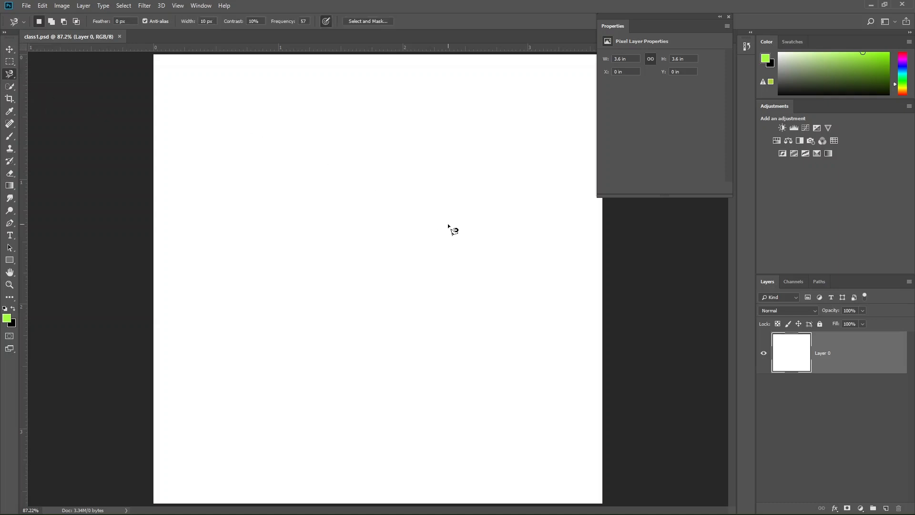
{"action": "left_click", "coordinate": [26, 6]}
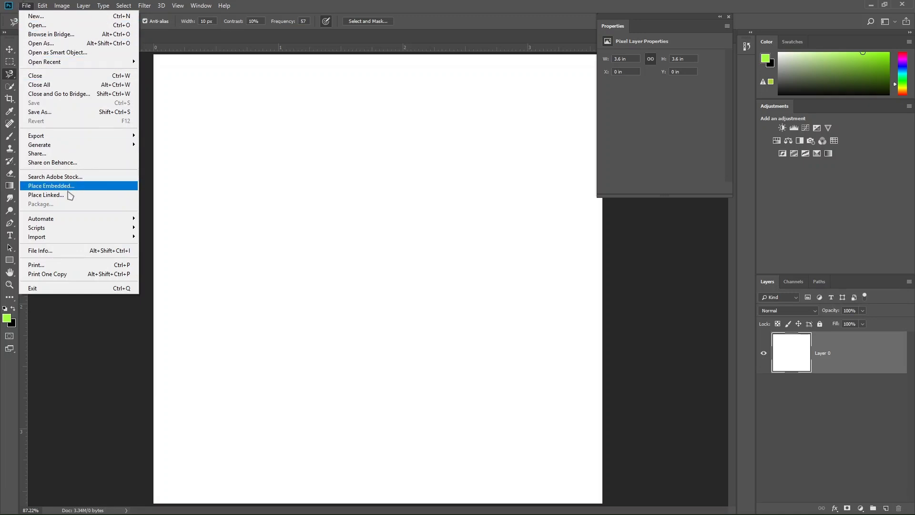
{"action": "left_click", "coordinate": [70, 189]}
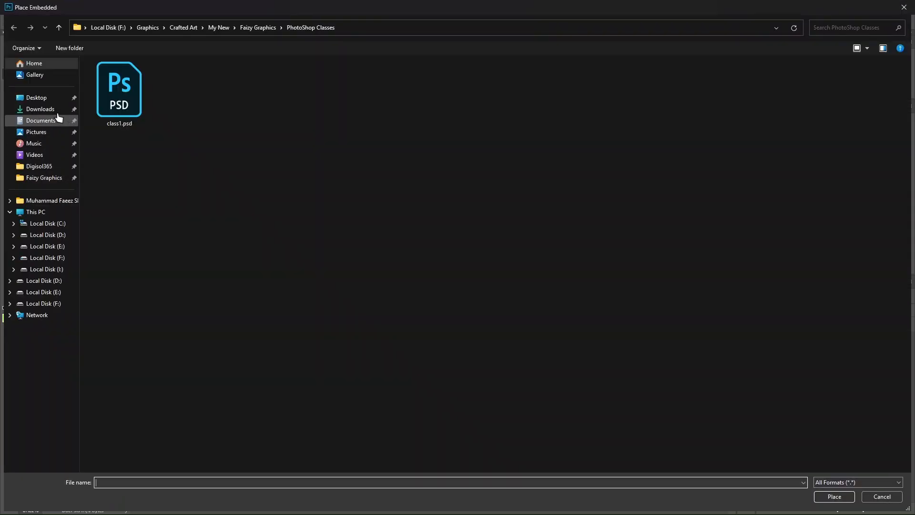
{"action": "left_click", "coordinate": [58, 113]}
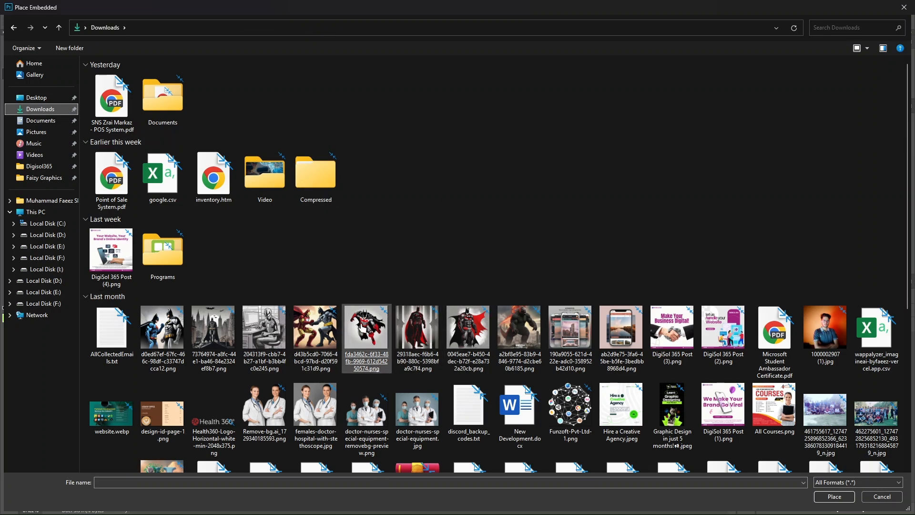
{"action": "double_click", "coordinate": [363, 328]}
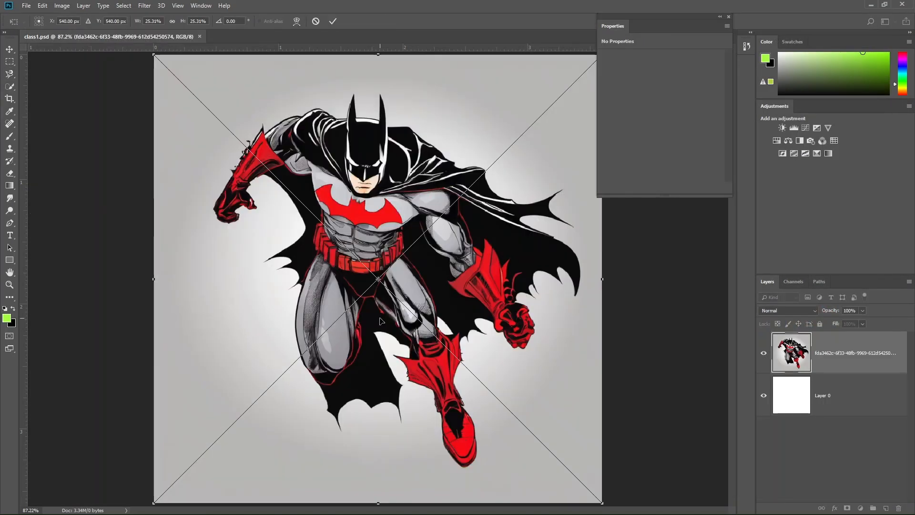
{"action": "left_click", "coordinate": [332, 21]}
- Trace the full outline of the Batman figure with the Magnetic Lasso tool and close the selection
{"action": "key", "text": "l"}
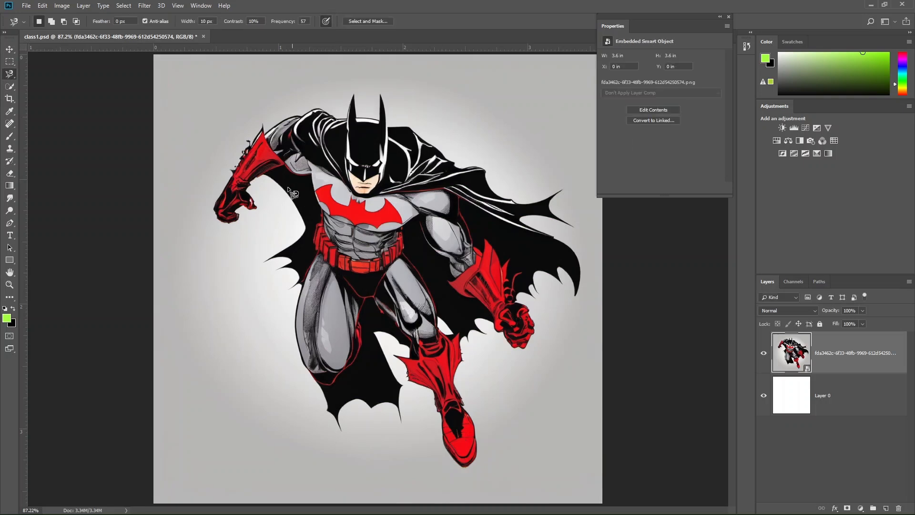
{"action": "right_click", "coordinate": [14, 78]}
{"action": "left_click", "coordinate": [48, 94]}
{"action": "left_click", "coordinate": [357, 116]}
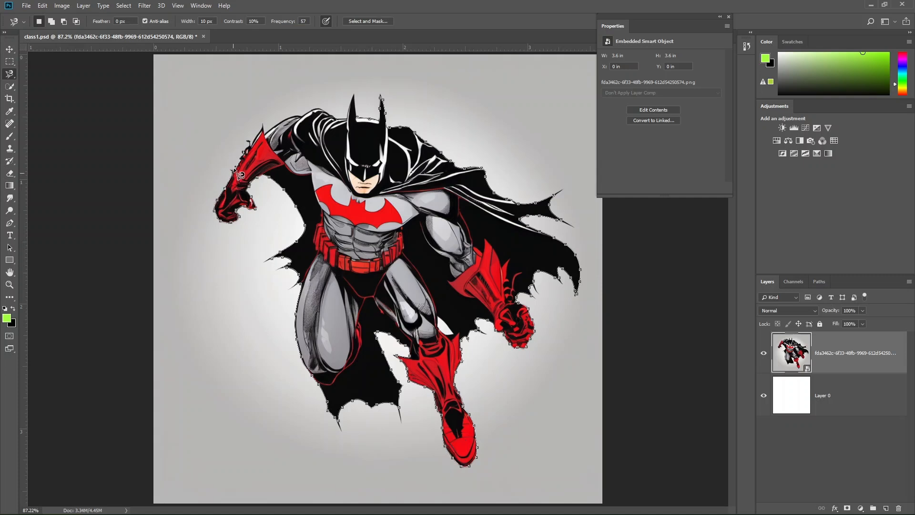
{"action": "left_click", "coordinate": [364, 123]}
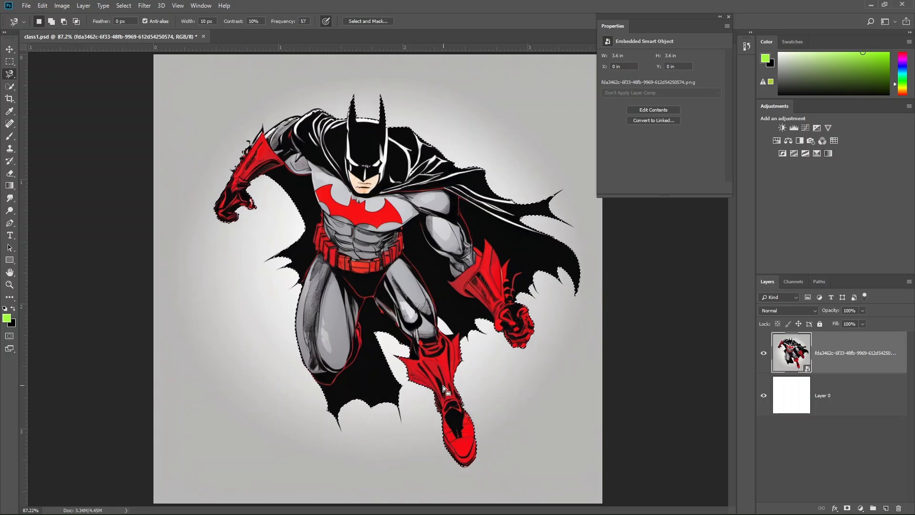
- Move the Batman image left with the Move tool to about X -0.14 in
{"action": "left_click", "coordinate": [9, 49]}
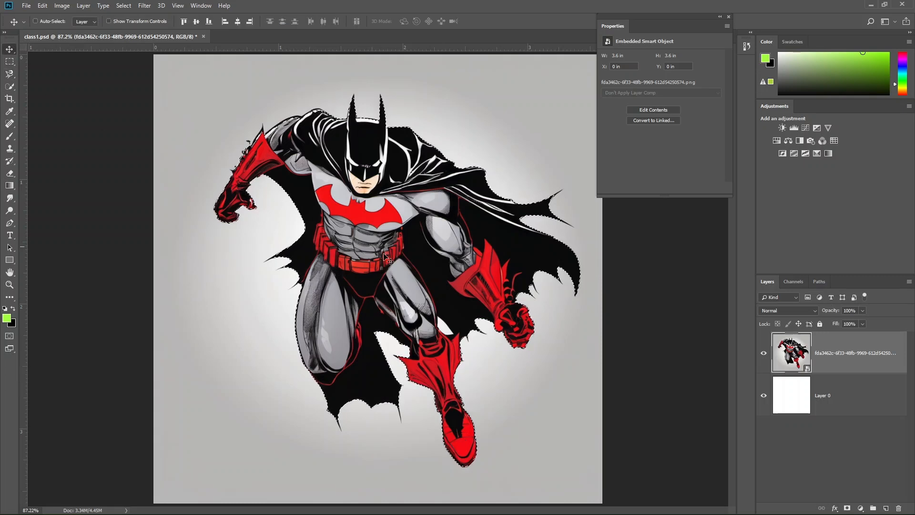
{"action": "left_click_drag", "start_coordinate": [394, 261], "coordinate": [376, 262]}
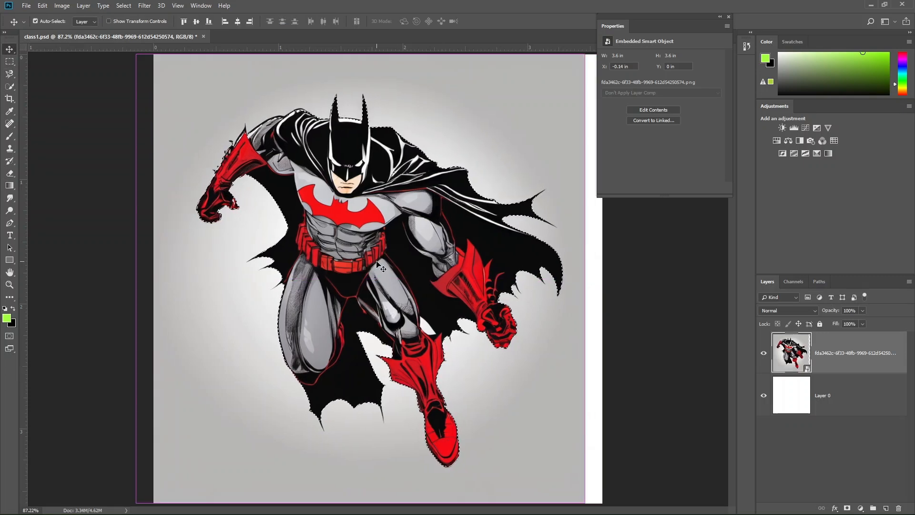
- Undo the last move of the Batman image and rasterize its layer
{"action": "key", "text": "ctrl+z"}
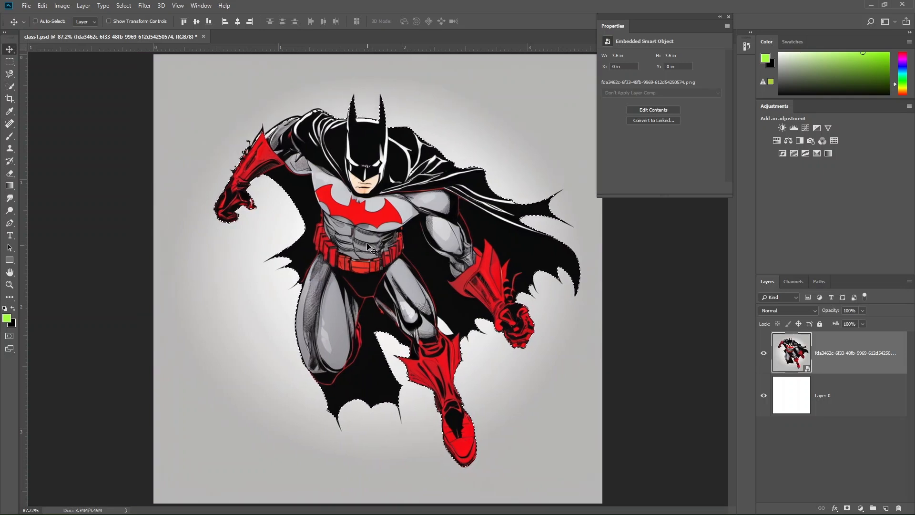
{"action": "right_click", "coordinate": [818, 362]}
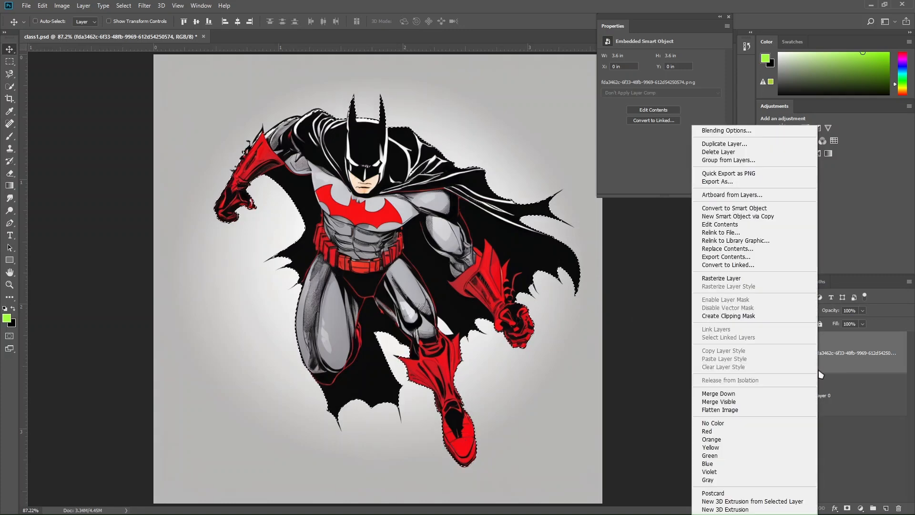
{"action": "left_click", "coordinate": [762, 279]}
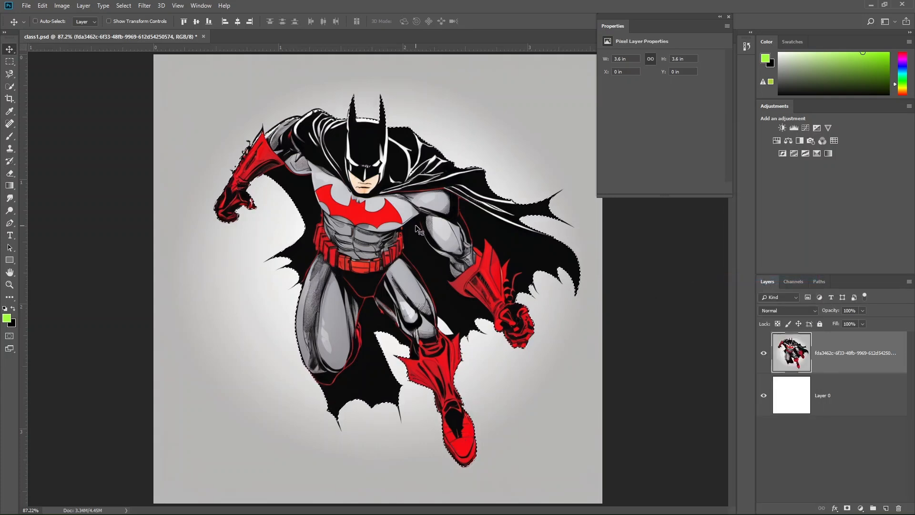
- Try moving the selected Batman figure down and to the right on the rasterized layer, and undo the move
{"action": "left_click_drag", "start_coordinate": [411, 234], "coordinate": [470, 286]}
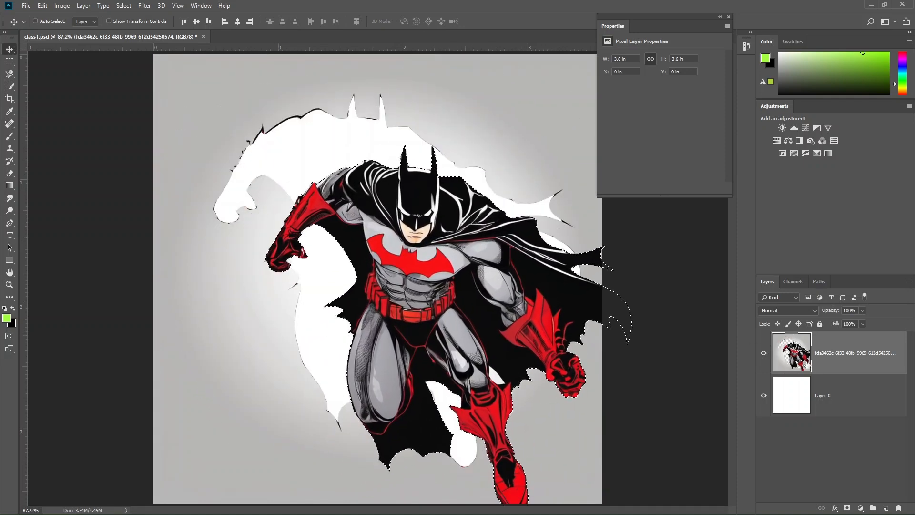
{"action": "key", "text": "ctrl+z"}
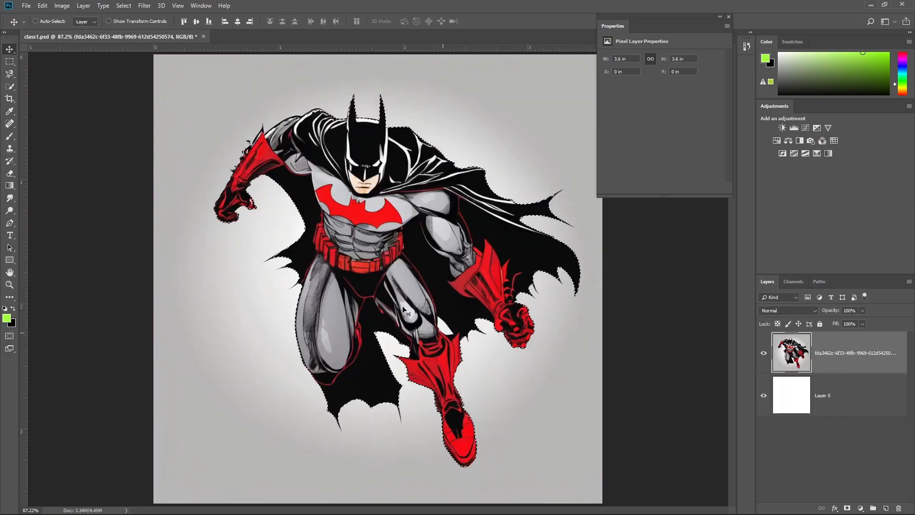
- Copy the selected figure to a new layer and, with the original image hidden, move the copy to about X 0.66 in, Y 0.2 in
{"action": "key", "text": "ctrl"}
{"action": "key", "text": "ctrl+j"}
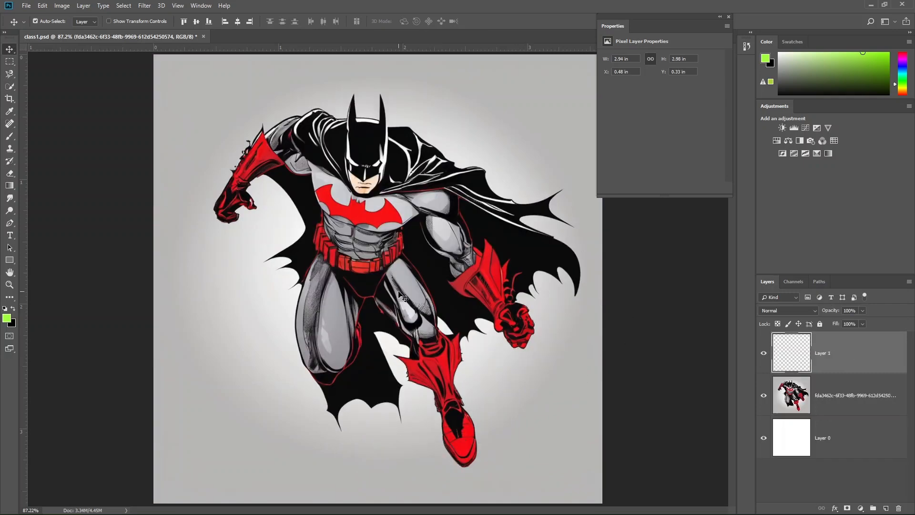
{"action": "left_click", "coordinate": [763, 396]}
{"action": "left_click_drag", "start_coordinate": [427, 269], "coordinate": [449, 252]}
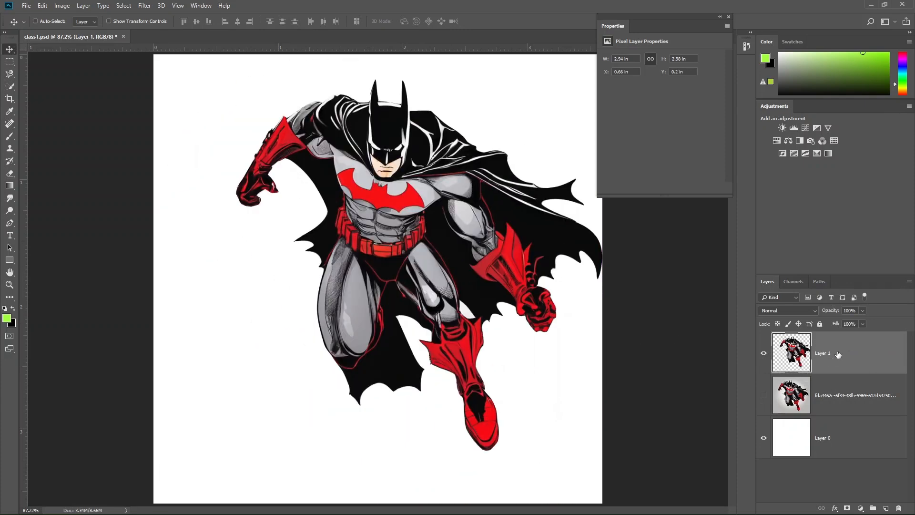
- Undo the copied figure's move, the layer hiding and the layer copy, back to the selection on the rasterized Batman layer
{"action": "key", "text": "ctrl"}
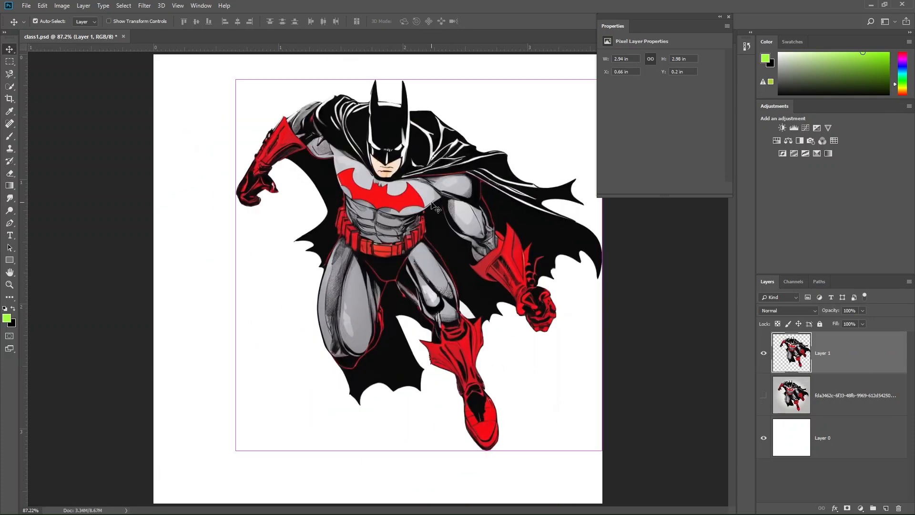
{"action": "key", "text": "ctrl+z"}
{"action": "key", "text": "ctrl+z"}
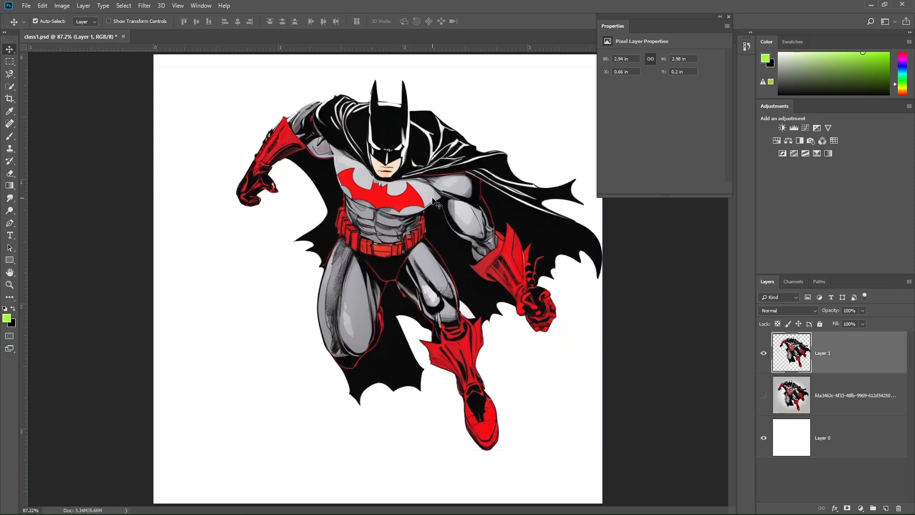
{"action": "key", "text": "ctrl+alt+z"}
{"action": "key", "text": "ctrl+alt+z"}
{"action": "key", "text": "ctrl+alt+z"}
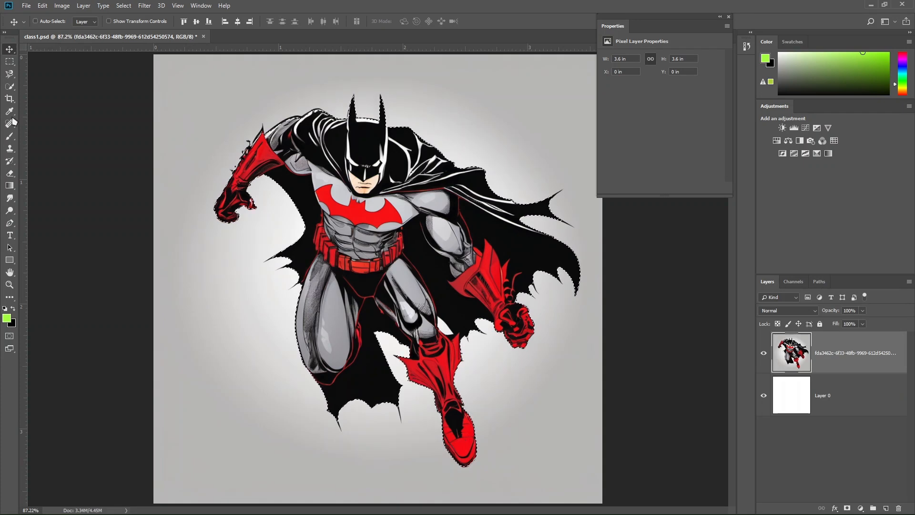
- With the Magnetic Lasso tool active, apply Layer Via Copy to the Batman selection and undo it
{"action": "left_click", "coordinate": [9, 74]}
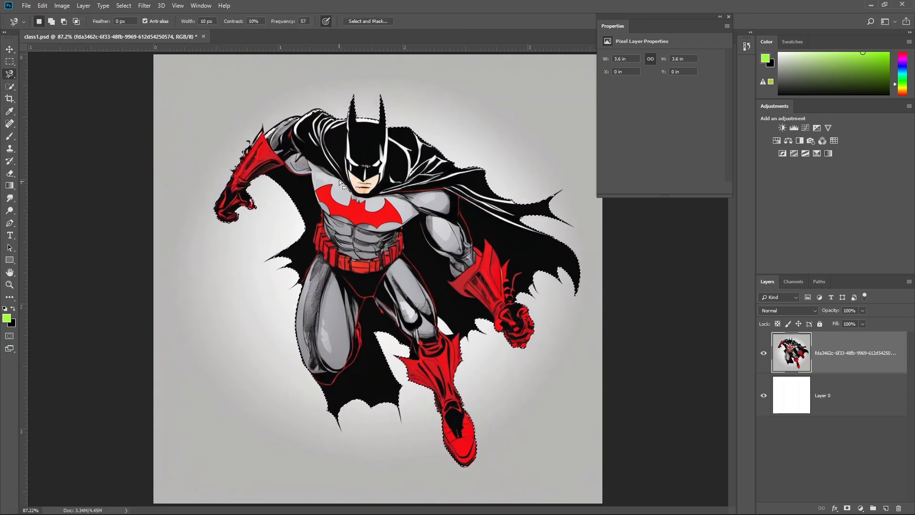
{"action": "right_click", "coordinate": [270, 145]}
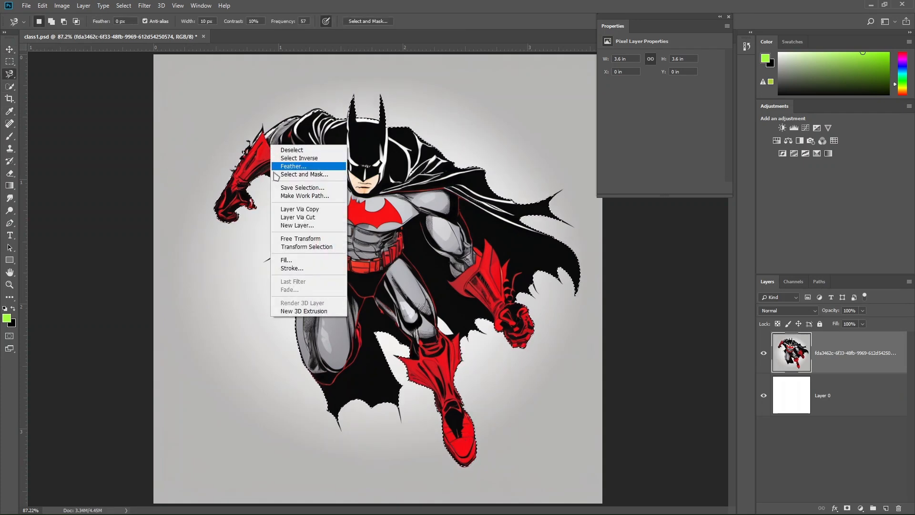
{"action": "left_click", "coordinate": [330, 210]}
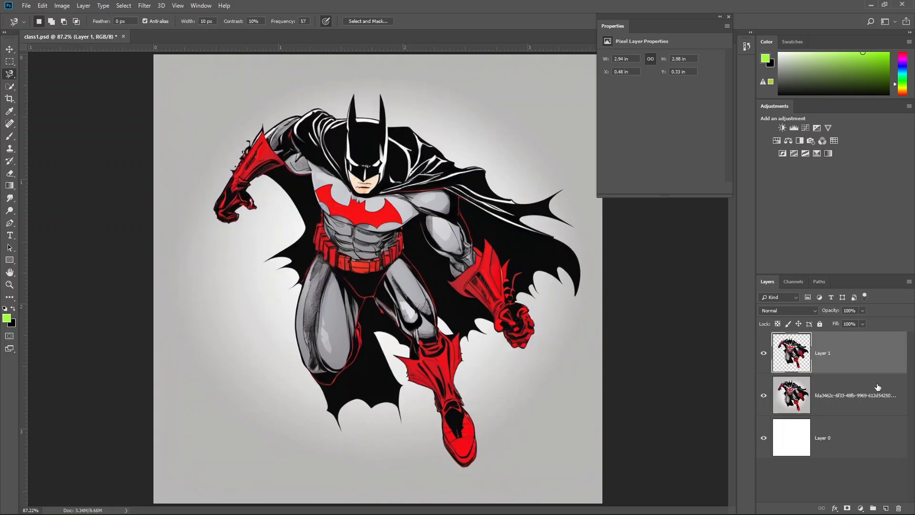
{"action": "key", "text": "ctrl+z"}
- Apply Layer Via Cut to the Batman selection, hide the cut layer to expose the hole, and undo the cut
{"action": "right_click", "coordinate": [316, 232]}
{"action": "left_click", "coordinate": [355, 296]}
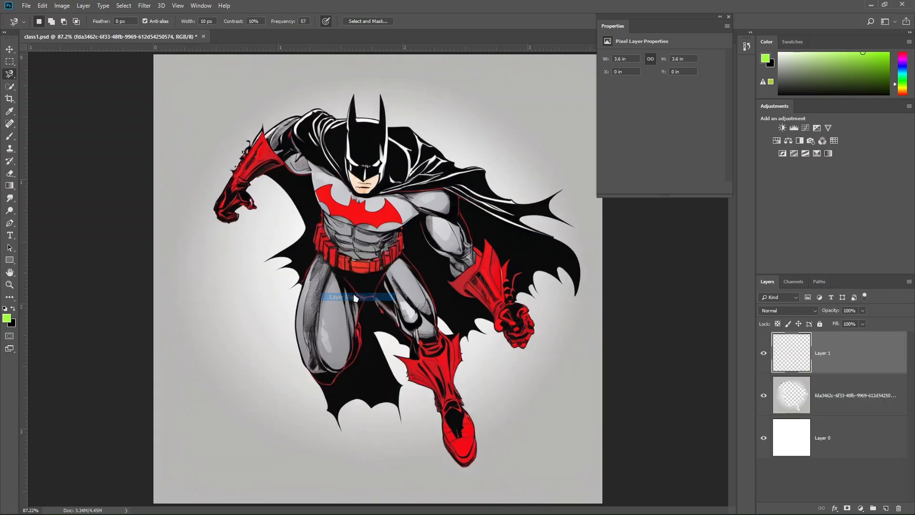
{"action": "left_click", "coordinate": [764, 355]}
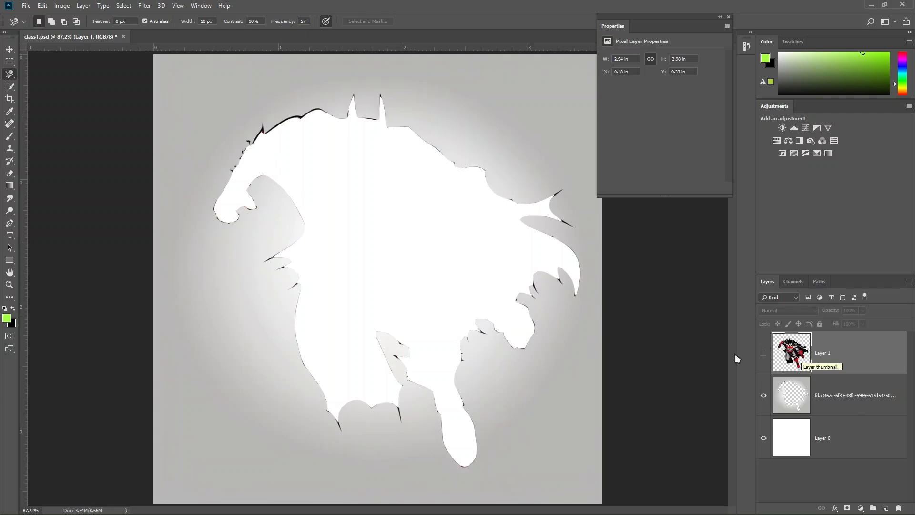
{"action": "key", "text": "ctrl+z"}
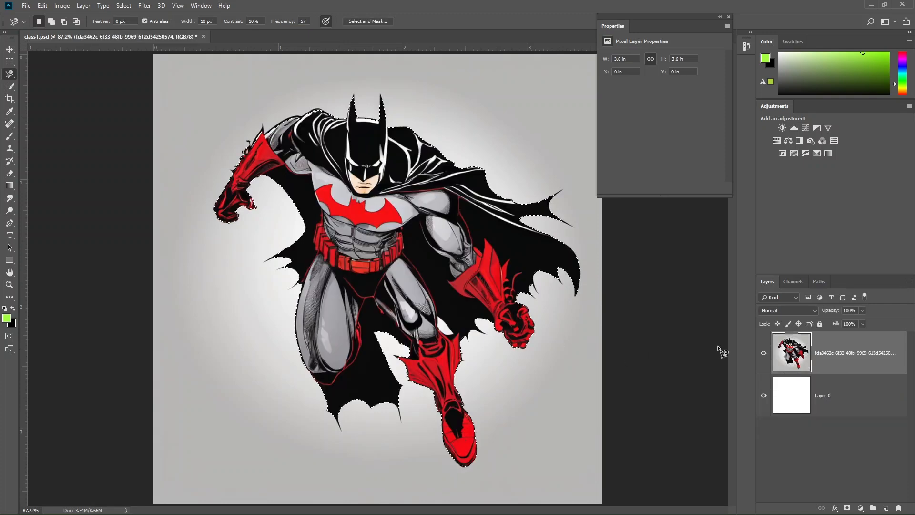
- Apply Layer Via Copy to the Batman selection again, and undo back to the embedded smart object
{"action": "right_click", "coordinate": [353, 190]}
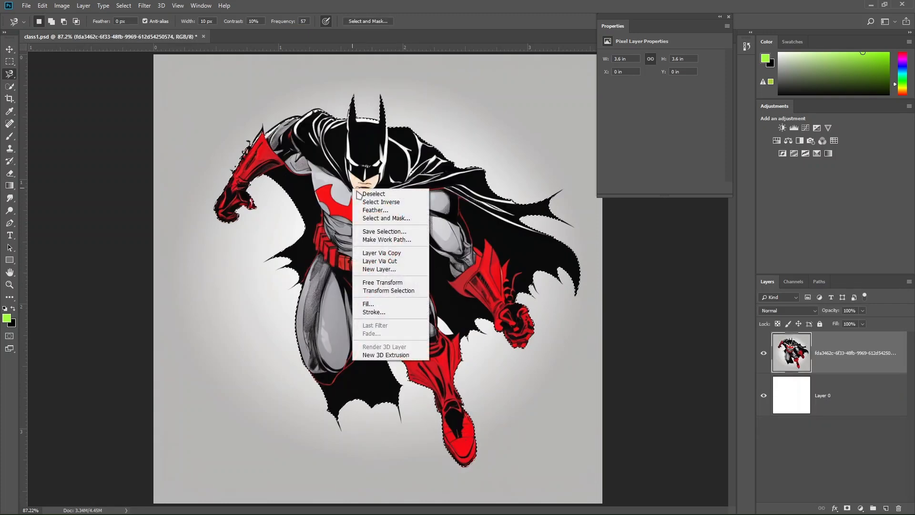
{"action": "left_click", "coordinate": [381, 255]}
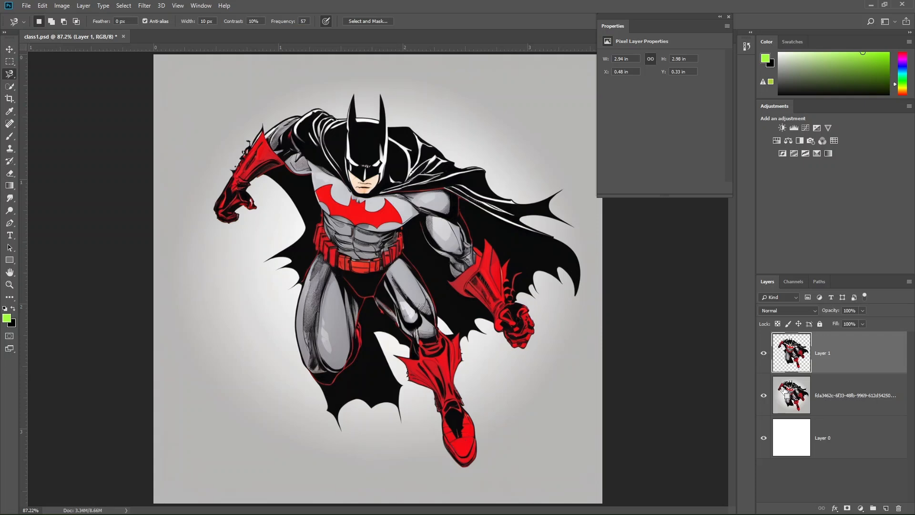
{"action": "key", "text": "ctrl+z"}
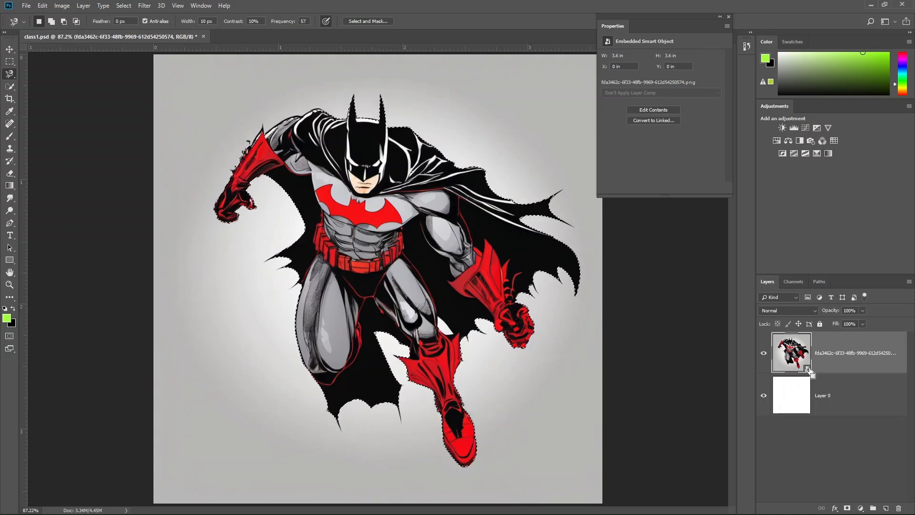
- Copy the selected Batman figure to a new layer and check the cutout by briefly hiding the original image layer
{"action": "key", "text": "ctrl+j"}
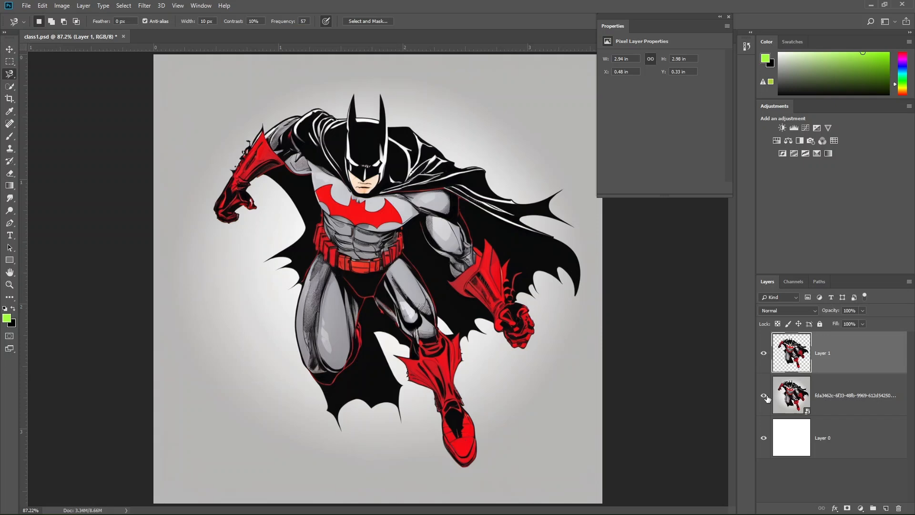
{"action": "left_click", "coordinate": [764, 396]}
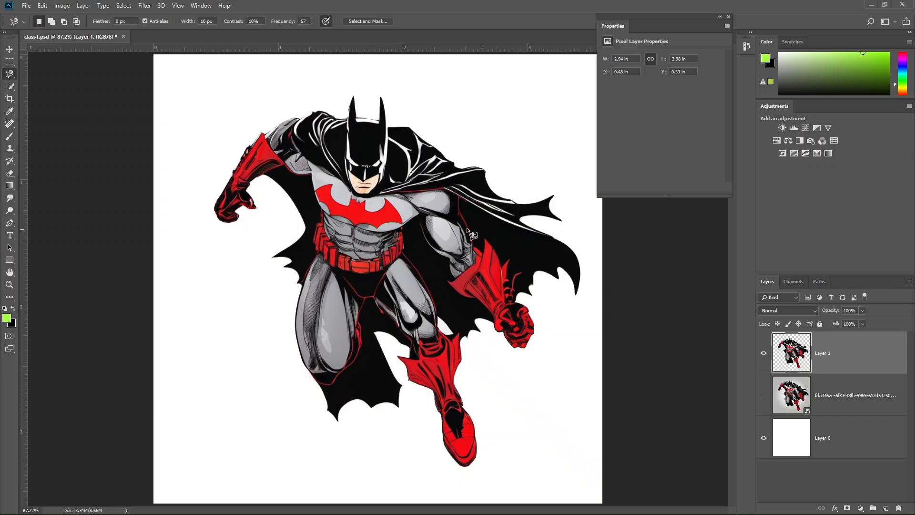
{"action": "left_click", "coordinate": [763, 395]}
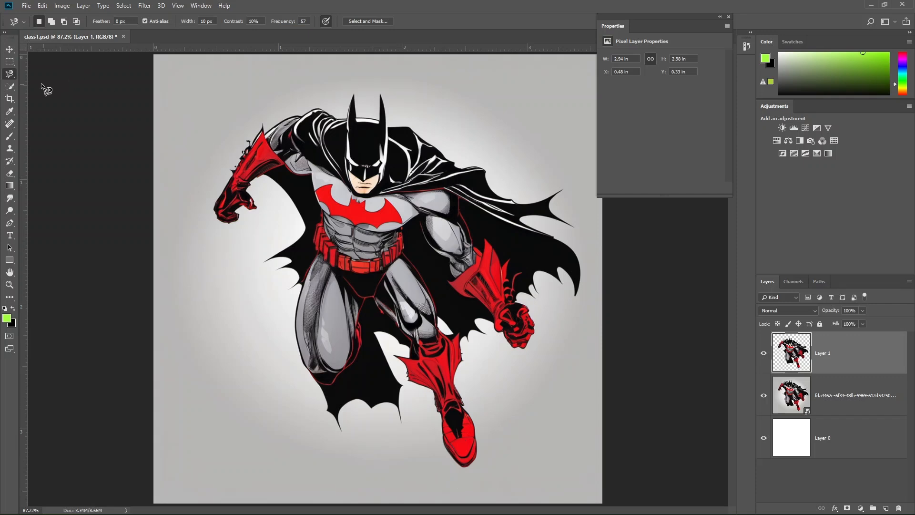
- Hide Layer 1, select the original Batman image layer and activate the Quick Selection tool
{"action": "right_click", "coordinate": [10, 76]}
{"action": "left_click", "coordinate": [12, 87]}
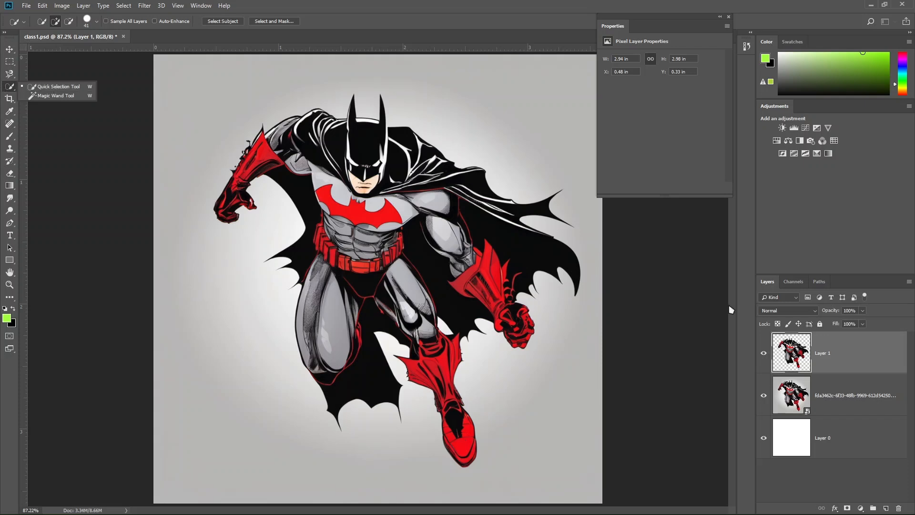
{"action": "left_click", "coordinate": [762, 355]}
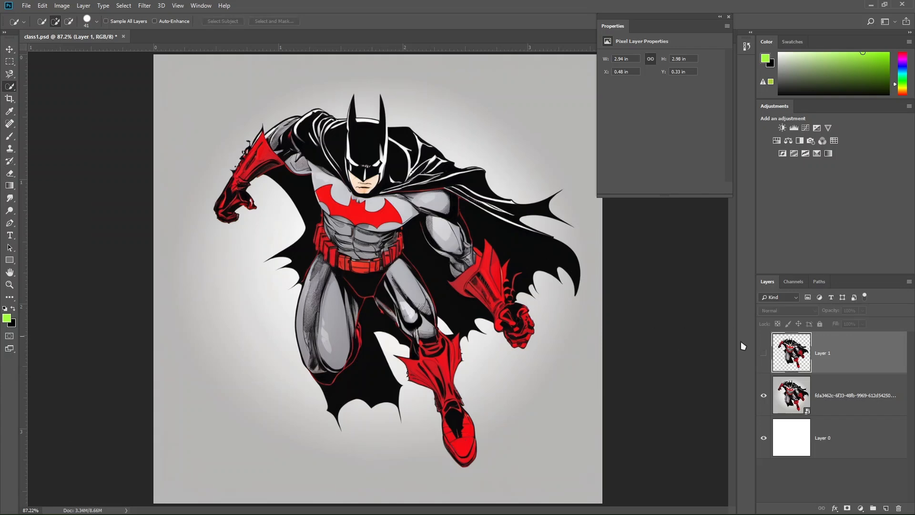
{"action": "left_click", "coordinate": [835, 399]}
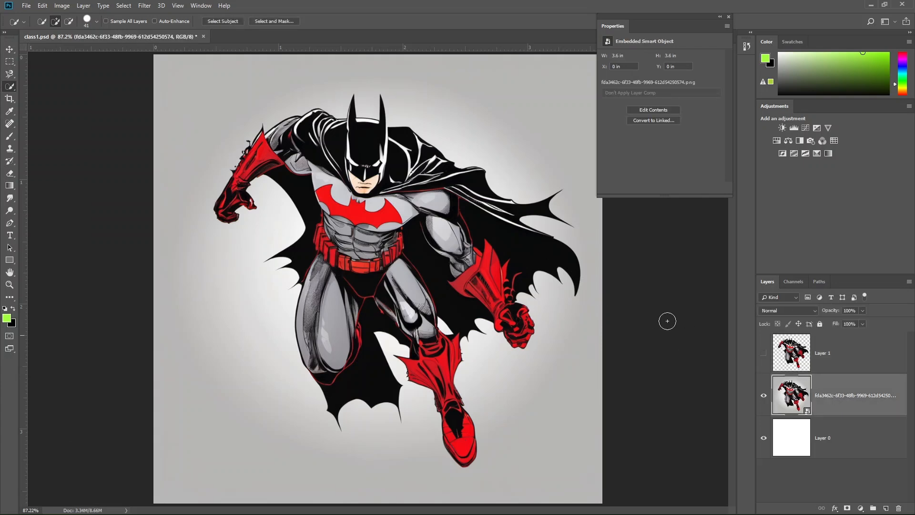
{"action": "right_click", "coordinate": [11, 88]}
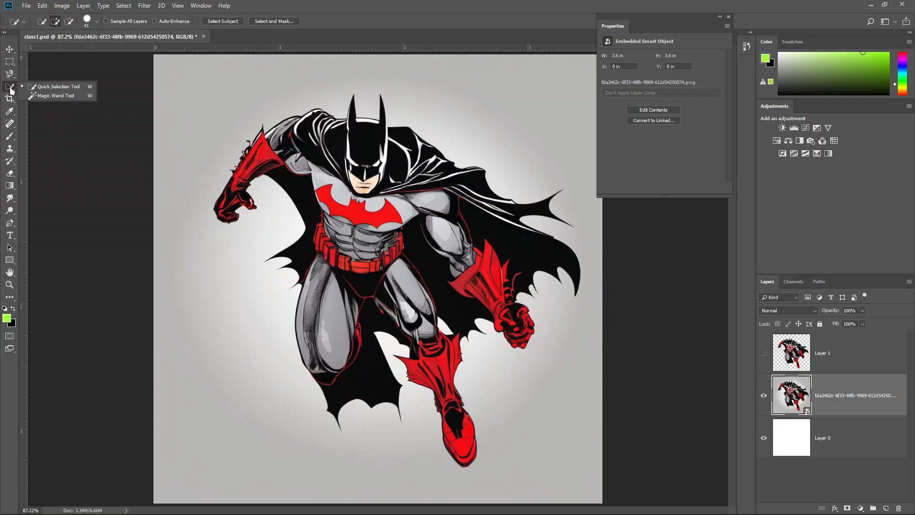
{"action": "left_click", "coordinate": [82, 88]}
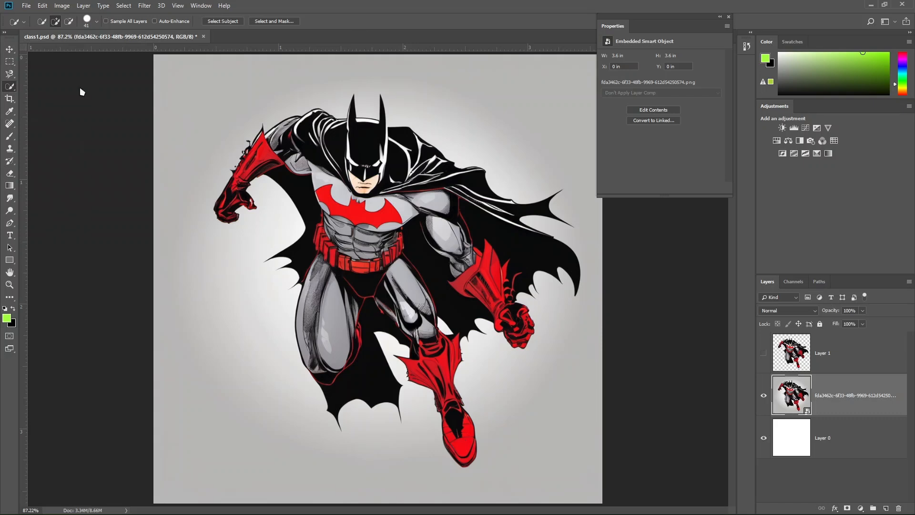
- Paint a Quick Selection over the whole Batman figure, from the head and cape down to the boots
{"action": "left_click", "coordinate": [369, 141]}
{"action": "left_click", "coordinate": [335, 145]}
{"action": "mouse_move", "coordinate": [335, 145]}
{"action": "left_mouse_down"}
{"action": "mouse_move", "coordinate": [271, 148]}
{"action": "mouse_move", "coordinate": [229, 201]}
{"action": "mouse_move", "coordinate": [281, 146]}
{"action": "mouse_move", "coordinate": [328, 253]}
{"action": "mouse_move", "coordinate": [333, 316]}
{"action": "mouse_move", "coordinate": [391, 244]}
{"action": "mouse_move", "coordinate": [452, 424]}
{"action": "mouse_move", "coordinate": [433, 327]}
{"action": "mouse_move", "coordinate": [432, 267]}
{"action": "mouse_move", "coordinate": [454, 277]}
{"action": "mouse_move", "coordinate": [537, 262]}
{"action": "mouse_move", "coordinate": [459, 177]}
{"action": "mouse_move", "coordinate": [383, 149]}
{"action": "mouse_move", "coordinate": [393, 220]}
{"action": "mouse_move", "coordinate": [425, 202]}
{"action": "mouse_move", "coordinate": [395, 195]}
{"action": "mouse_move", "coordinate": [471, 266]}
{"action": "mouse_move", "coordinate": [461, 235]}
{"action": "mouse_move", "coordinate": [497, 294]}
{"action": "left_mouse_up"}
{"action": "key", "text": "alt"}
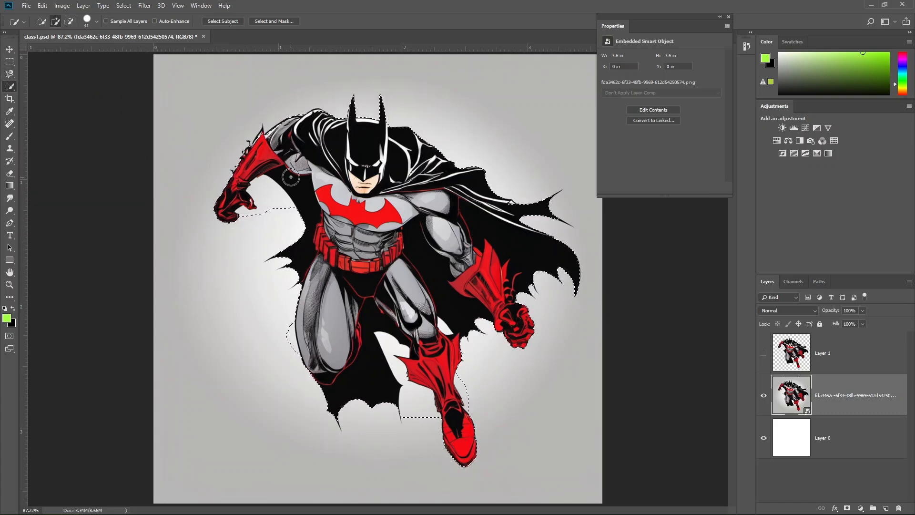
- Subtract the excess background between the raised fist and the cape from the quick selection
{"action": "key", "text": "alt"}
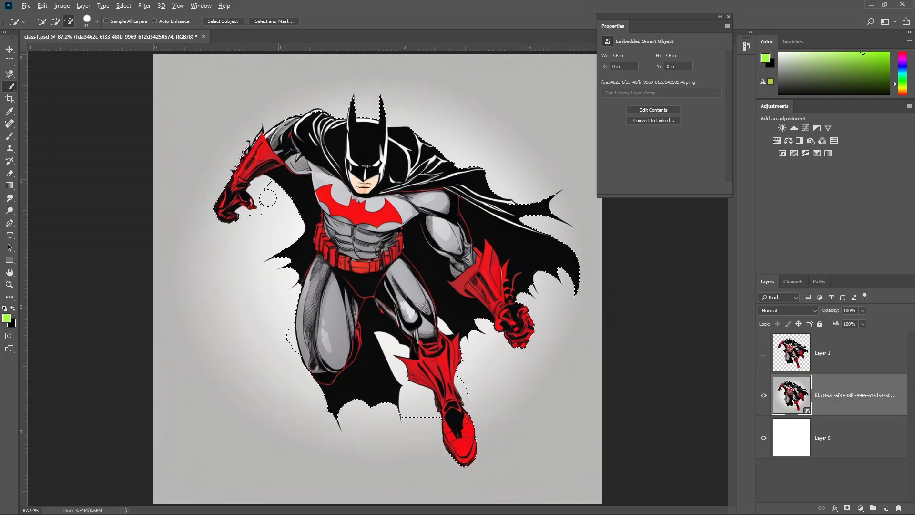
{"action": "key", "text": "alt"}
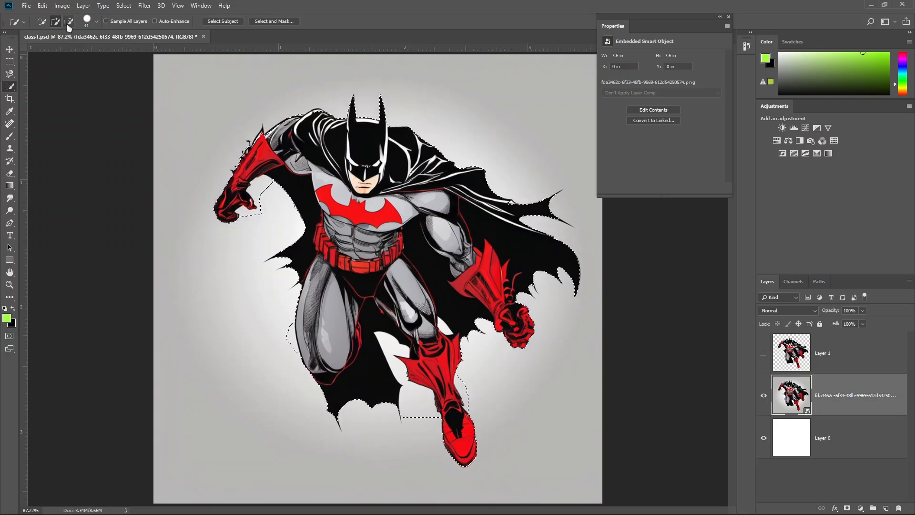
{"action": "key", "text": "alt"}
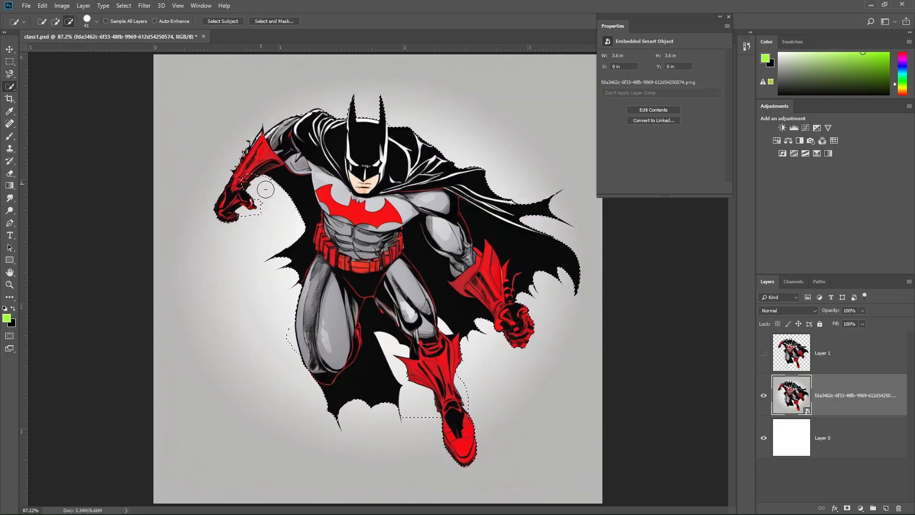
{"action": "key", "text": "alt"}
- Enlarge the Quick Selection brush to about 79 px over the gap beside the raised fist
{"action": "scroll", "coordinate": [259, 197], "scroll_direction": "up", "scroll_amount": 3}
{"action": "scroll", "coordinate": [208, 184], "scroll_direction": "up", "scroll_amount": 2}
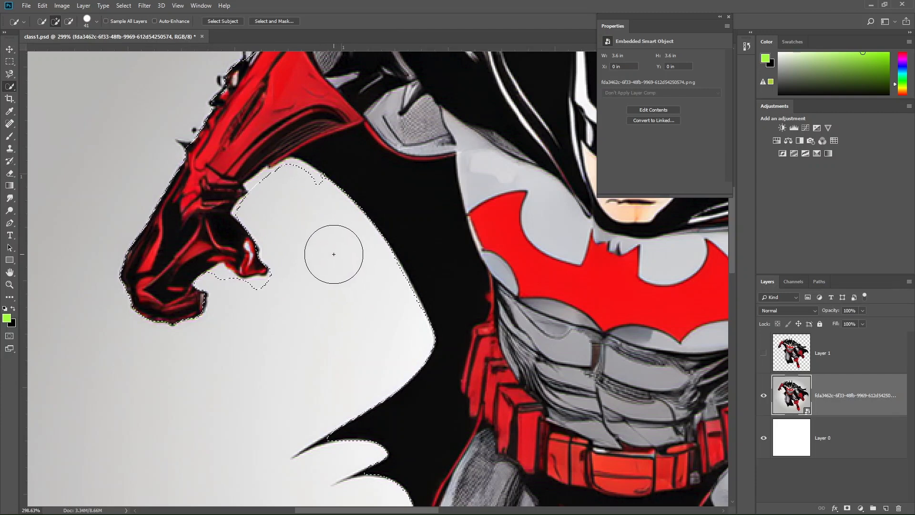
{"action": "key", "text": "alt"}
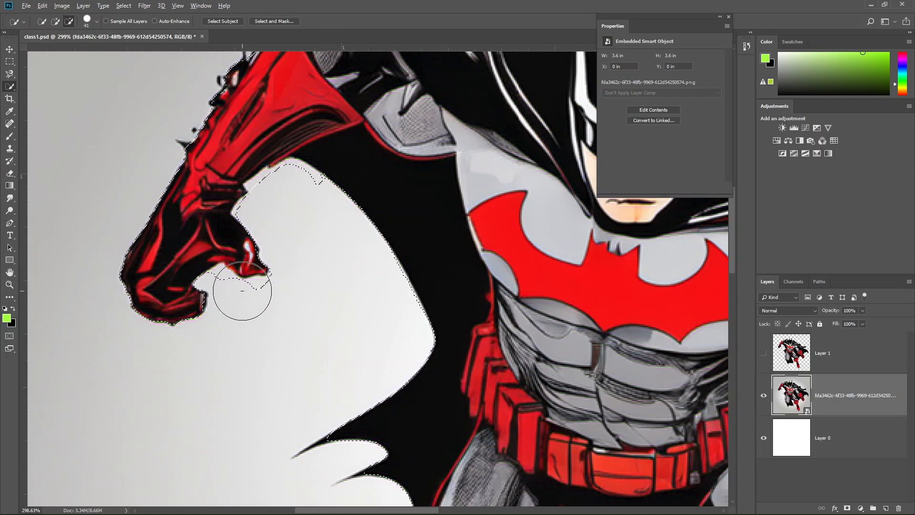
{"action": "right_click", "coordinate": [329, 254], "text": "alt"}
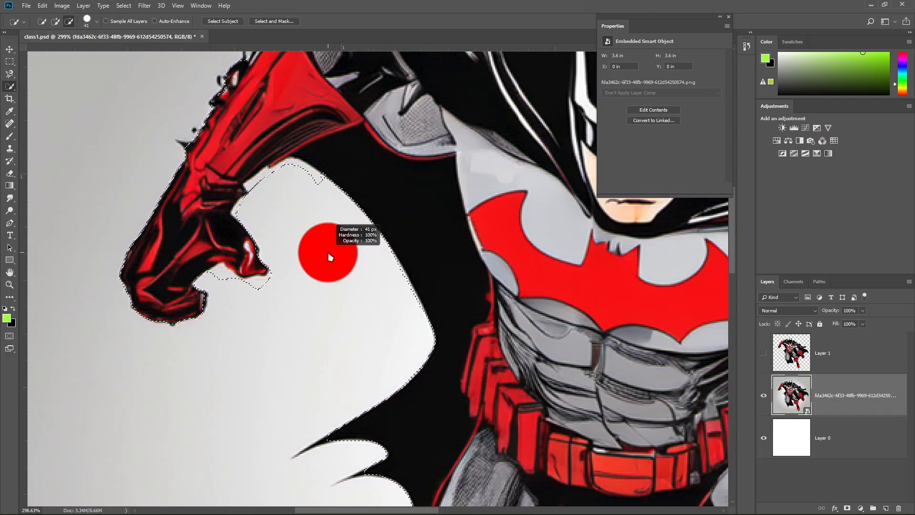
{"action": "mouse_move", "coordinate": [328, 254]}
{"action": "left_mouse_down"}
{"action": "mouse_move", "coordinate": [344, 258]}
{"action": "mouse_move", "coordinate": [347, 306]}
{"action": "mouse_move", "coordinate": [461, 288]}
{"action": "mouse_move", "coordinate": [361, 286]}
{"action": "left_mouse_up"}
{"action": "left_click_drag", "start_coordinate": [359, 286], "coordinate": [329, 290]}
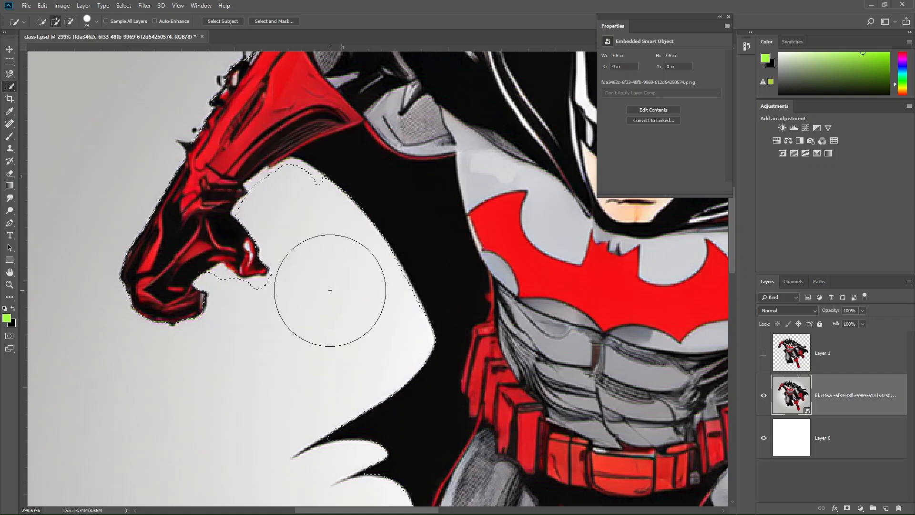
- Reduce the Quick Selection brush to about 7 px and refine the selection edges below the raised fist and around the lower leg
{"action": "mouse_move", "coordinate": [348, 297]}
{"action": "left_mouse_down"}
{"action": "mouse_move", "coordinate": [301, 308]}
{"action": "mouse_move", "coordinate": [548, 286]}
{"action": "mouse_move", "coordinate": [299, 305]}
{"action": "left_mouse_up"}
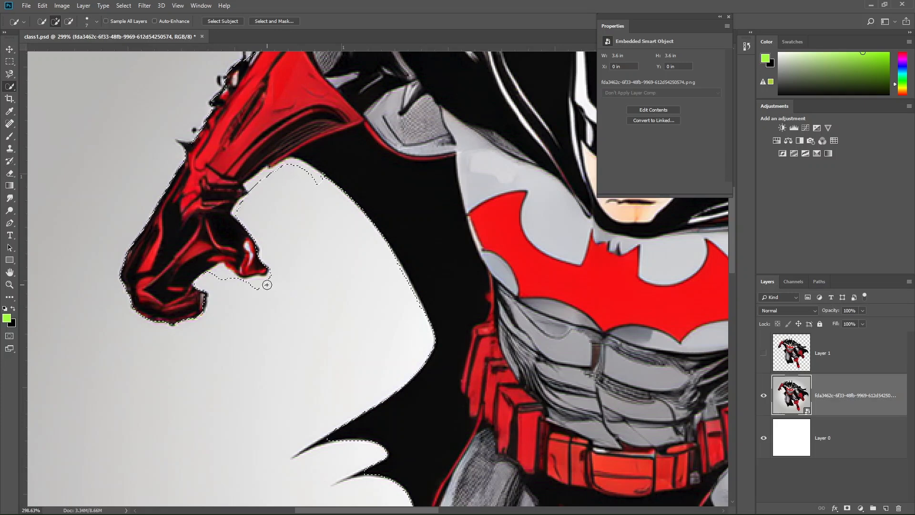
{"action": "left_click_drag", "start_coordinate": [252, 287], "coordinate": [230, 282]}
{"action": "left_click_drag", "start_coordinate": [586, 428], "coordinate": [351, 200]}
{"action": "left_click_drag", "start_coordinate": [461, 348], "coordinate": [305, 91]}
{"action": "left_click_drag", "start_coordinate": [529, 476], "coordinate": [500, 395]}
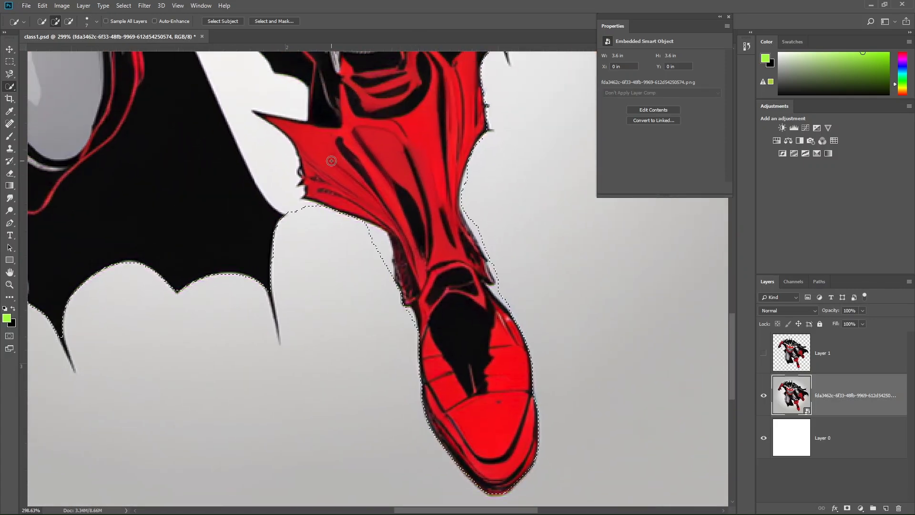
{"action": "left_click_drag", "start_coordinate": [332, 157], "coordinate": [439, 323]}
{"action": "mouse_move", "coordinate": [405, 380]}
{"action": "left_mouse_down"}
{"action": "mouse_move", "coordinate": [307, 204]}
{"action": "mouse_move", "coordinate": [399, 261]}
{"action": "mouse_move", "coordinate": [326, 219]}
{"action": "left_mouse_up"}
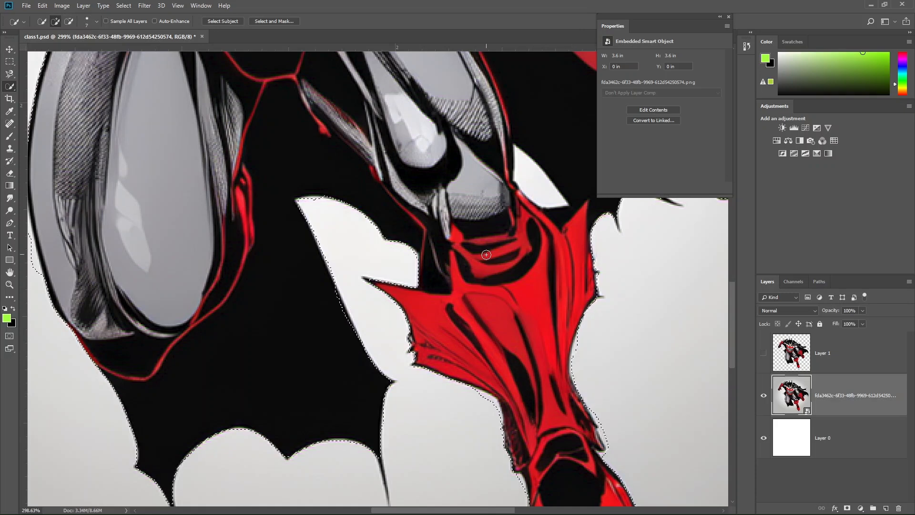
- Subtract the small background gap between the cape and the top of the red boot, keeping the dark cape edge below it selected
{"action": "left_click_drag", "start_coordinate": [527, 176], "coordinate": [548, 196]}
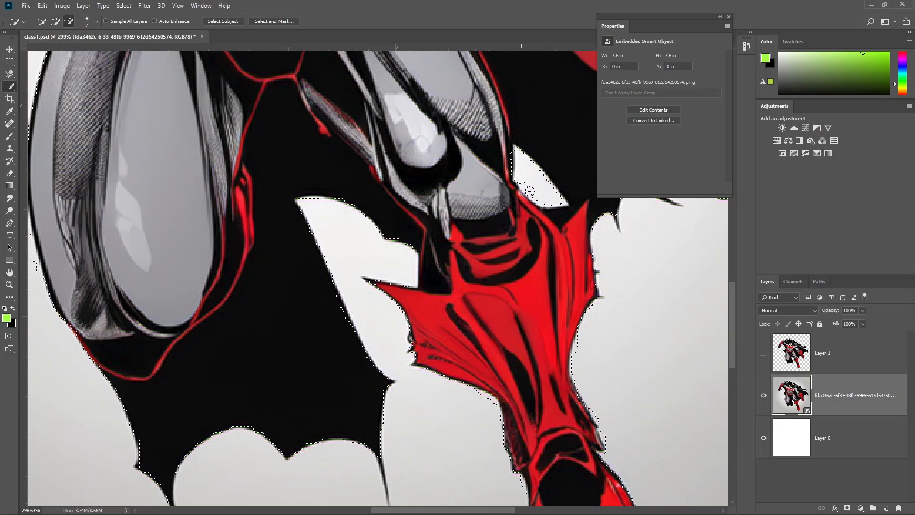
{"action": "left_click", "coordinate": [562, 203]}
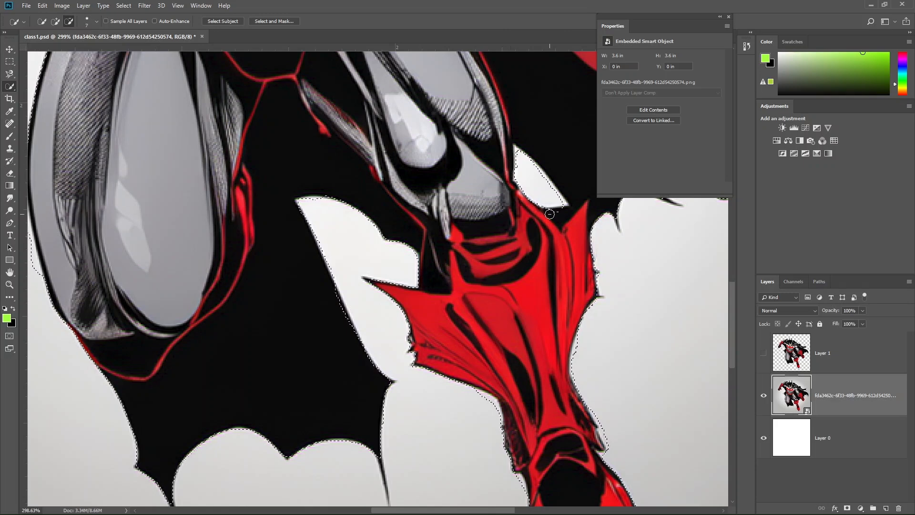
{"action": "left_click_drag", "start_coordinate": [554, 215], "coordinate": [565, 216]}
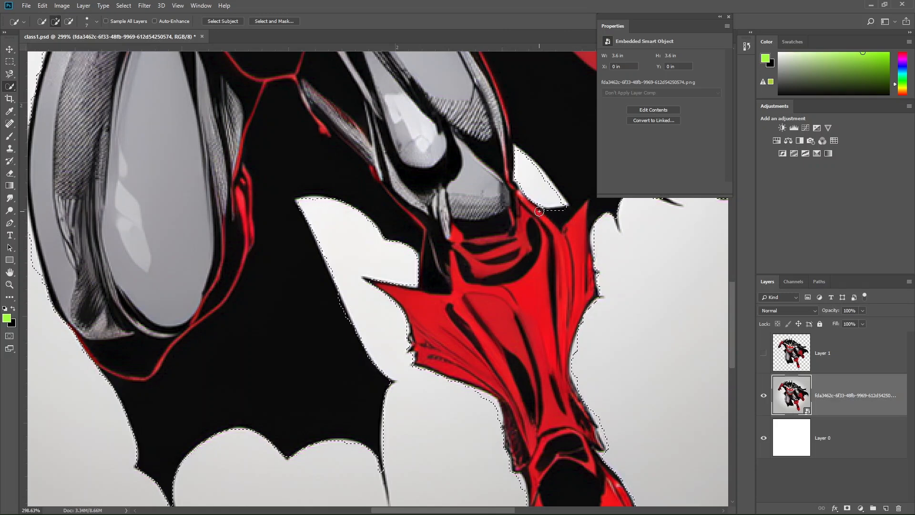
- Copy the selected Batman figure to a new layer and hide the original image layer
{"action": "left_click_drag", "start_coordinate": [479, 190], "coordinate": [237, 222]}
{"action": "left_click_drag", "start_coordinate": [435, 140], "coordinate": [468, 370]}
{"action": "left_click_drag", "start_coordinate": [285, 93], "coordinate": [341, 318]}
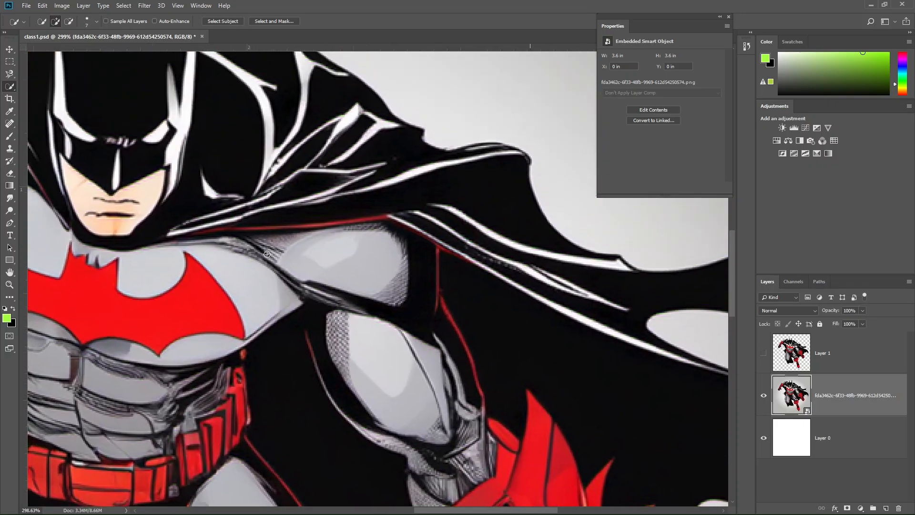
{"action": "scroll", "coordinate": [295, 256], "scroll_direction": "down", "scroll_amount": 3}
{"action": "key", "text": "ctrl+0"}
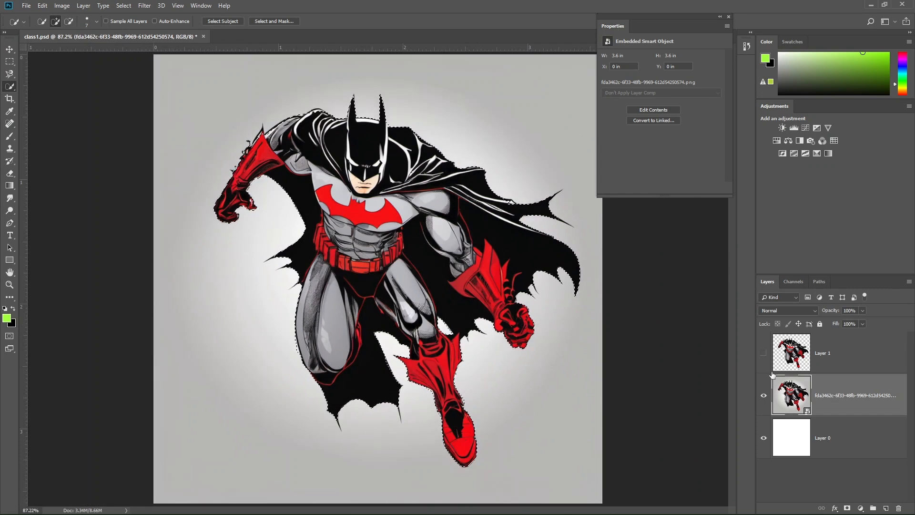
{"action": "key", "text": "ctrl+j"}
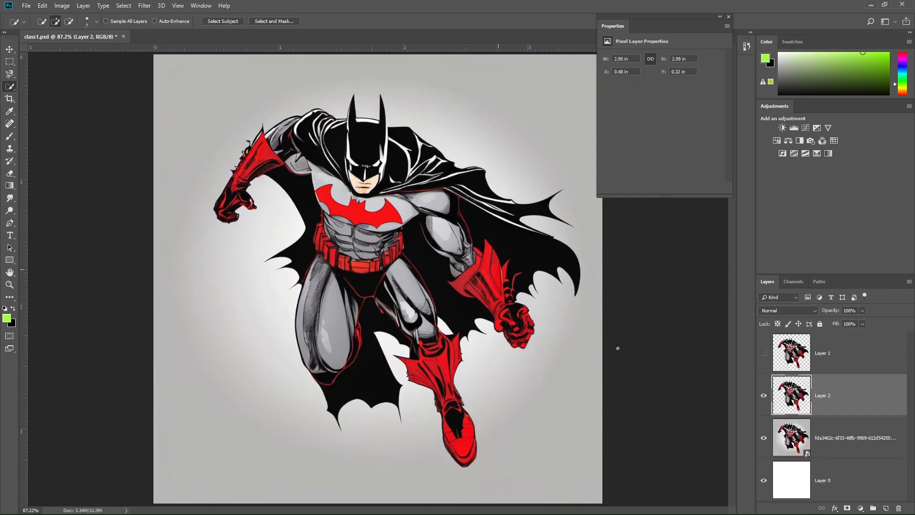
{"action": "left_click", "coordinate": [769, 444]}
{"action": "left_click", "coordinate": [763, 438]}
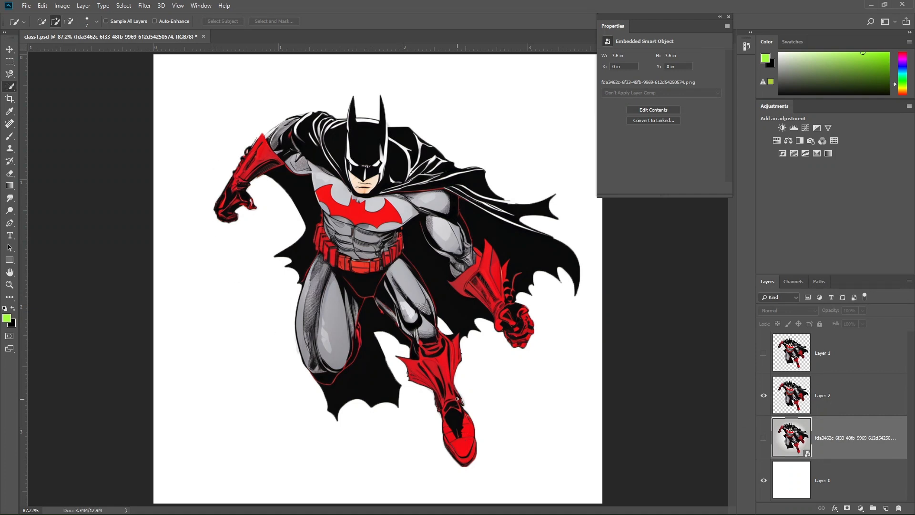
- With the Magic Wand, select the red chest emblem and add red areas of the belt, both gauntlets and the boot
{"action": "key", "text": "v"}
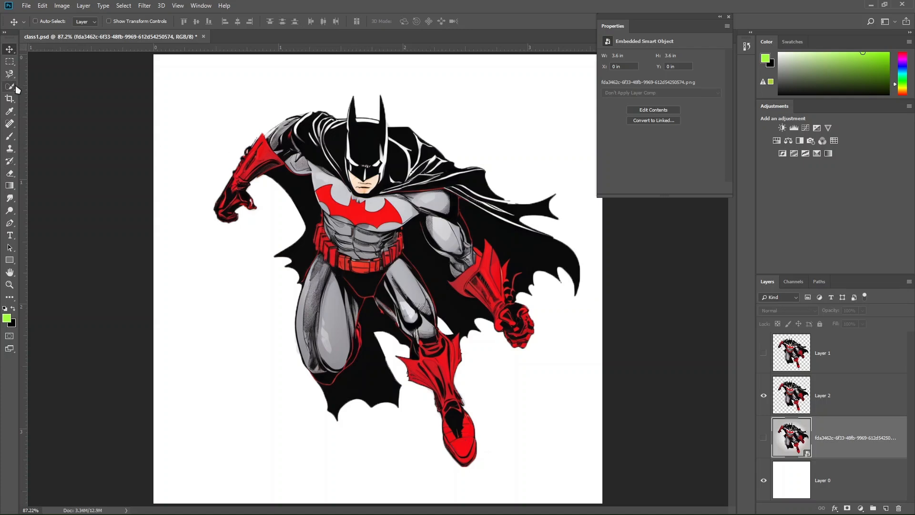
{"action": "mouse_move", "coordinate": [10, 86]}
{"action": "left_mouse_down"}
{"action": "mouse_move", "coordinate": [40, 100]}
{"action": "mouse_move", "coordinate": [89, 100]}
{"action": "left_mouse_up"}
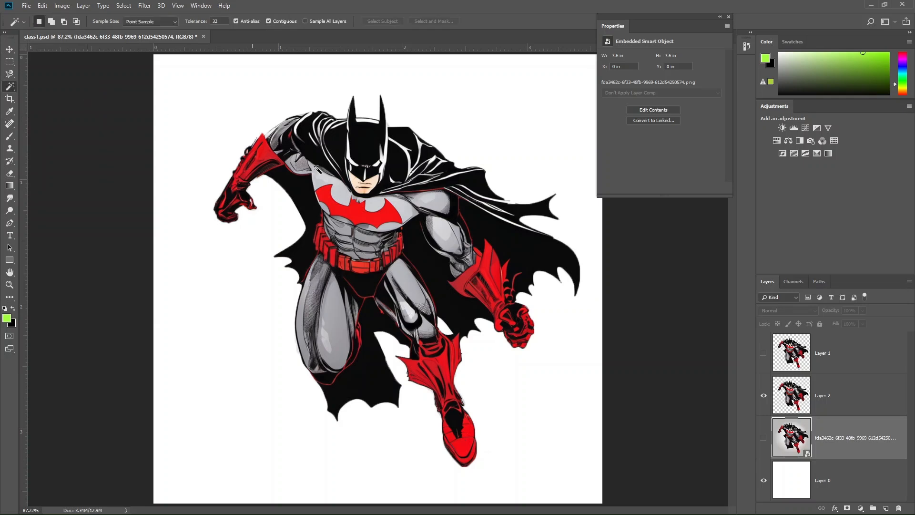
{"action": "left_click", "coordinate": [391, 216]}
{"action": "left_click", "coordinate": [252, 170], "text": "shift"}
{"action": "left_click", "coordinate": [254, 165], "text": "shift"}
{"action": "left_click", "coordinate": [436, 368], "text": "shift"}
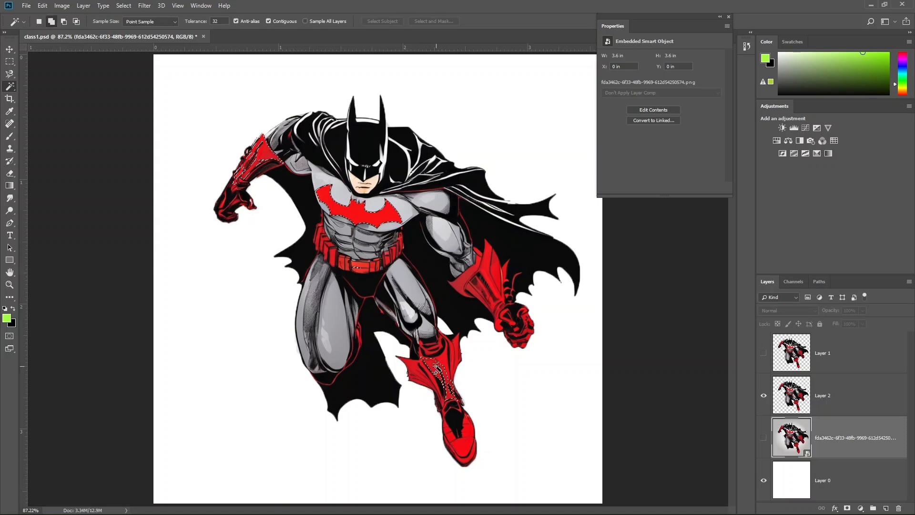
{"action": "left_click", "coordinate": [477, 295], "text": "shift"}
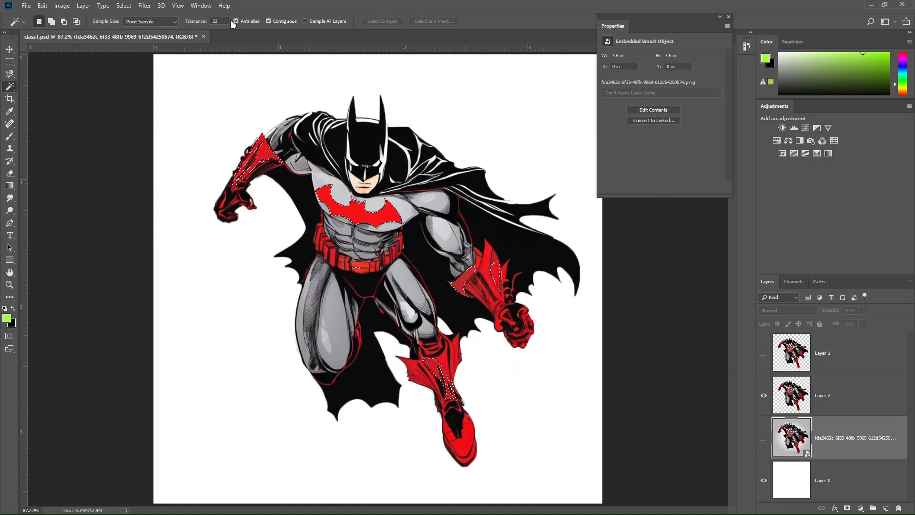
- Set the Magic Wand tolerance to 0 and sample the boot
{"action": "left_click", "coordinate": [215, 21]}
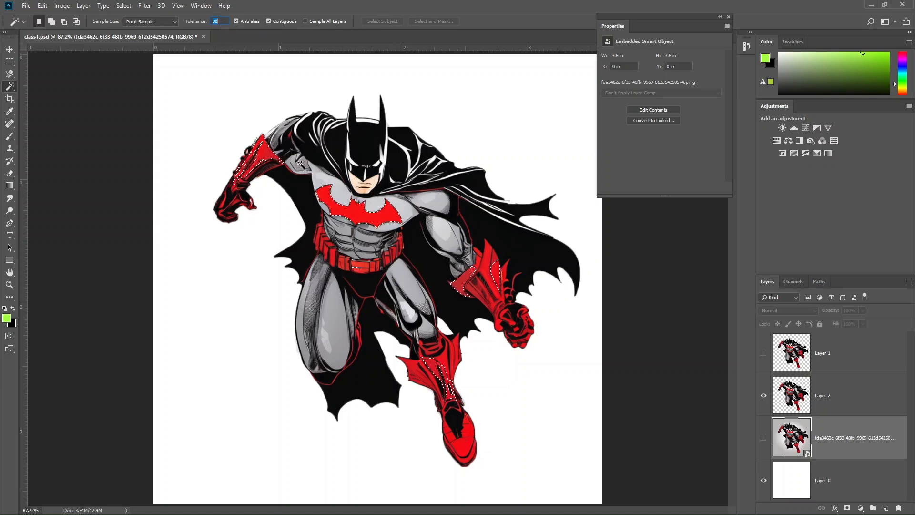
{"action": "key", "text": "Return"}
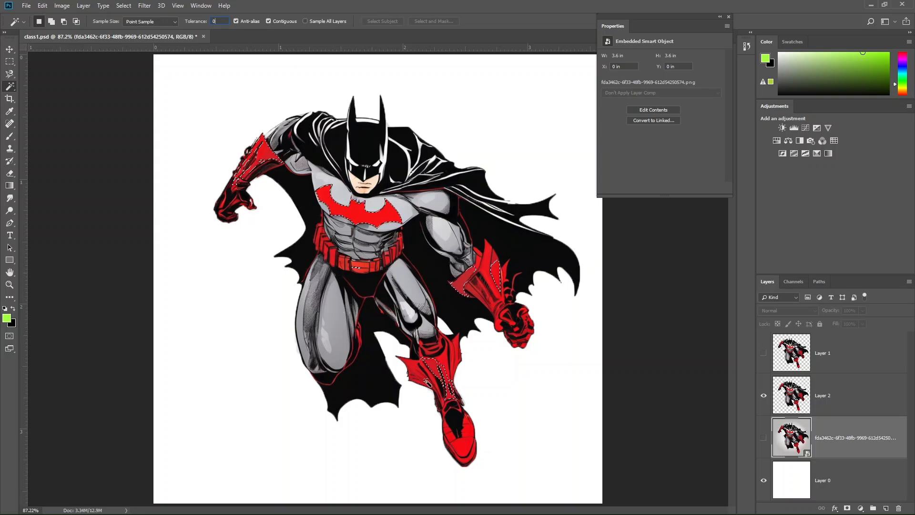
{"action": "left_click", "coordinate": [444, 409]}
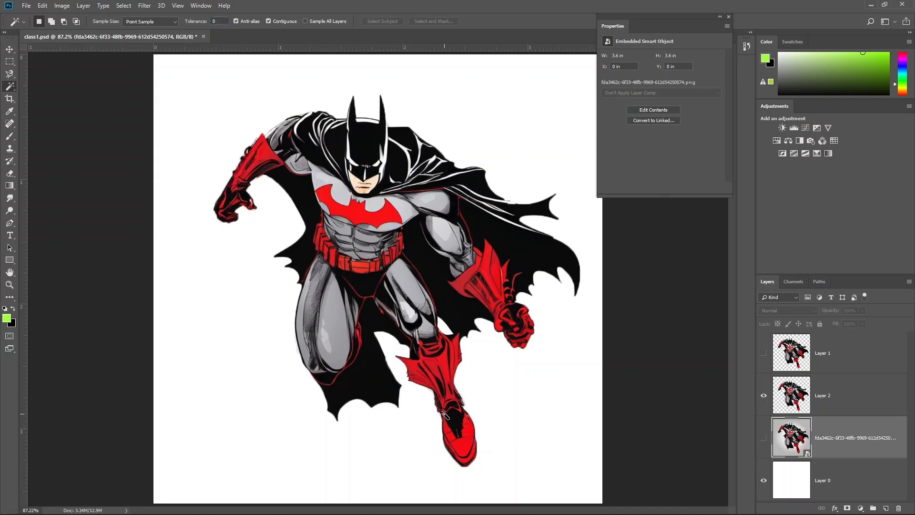
- Set the Magic Wand tolerance to 100 and try selecting the gauntlet, the background, the thigh and the chest emblem
{"action": "scroll", "coordinate": [219, 21], "scroll_direction": "up", "scroll_amount": 4}
{"action": "type", "text": "100"}
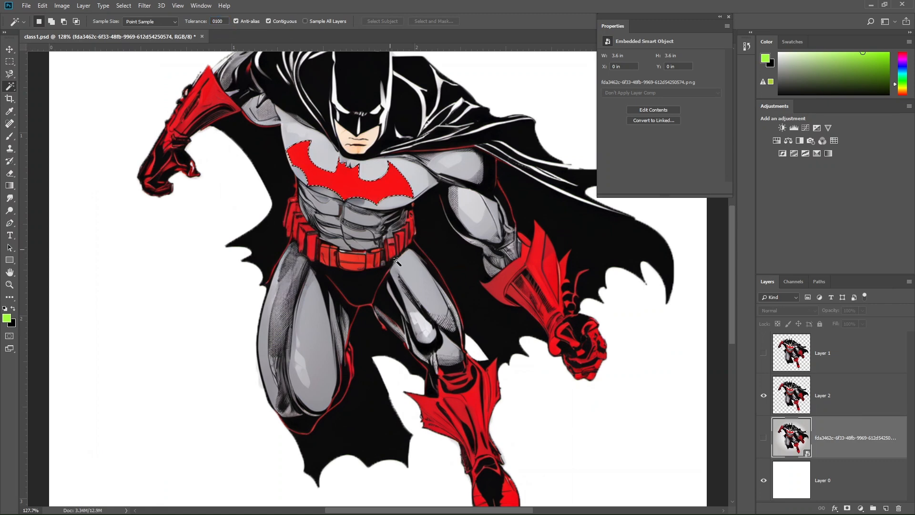
{"action": "left_click", "coordinate": [560, 308], "text": "shift"}
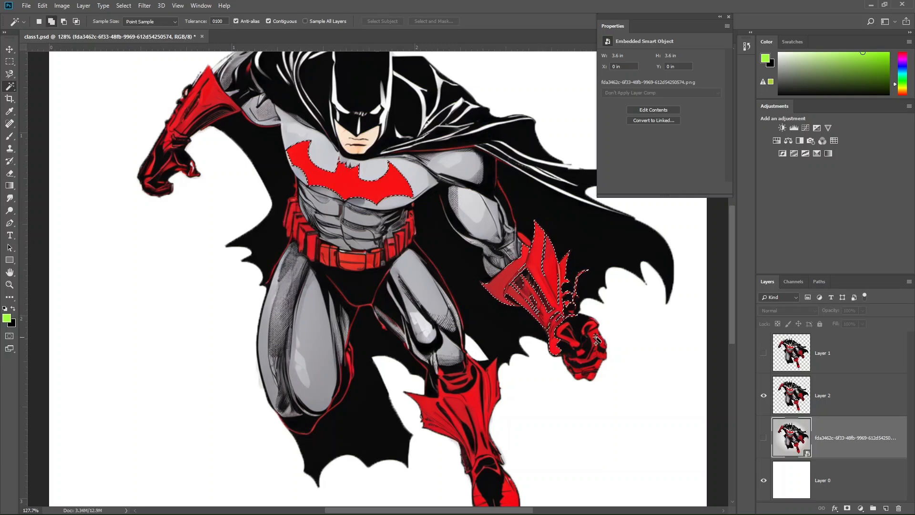
{"action": "left_click", "coordinate": [587, 395], "text": "shift"}
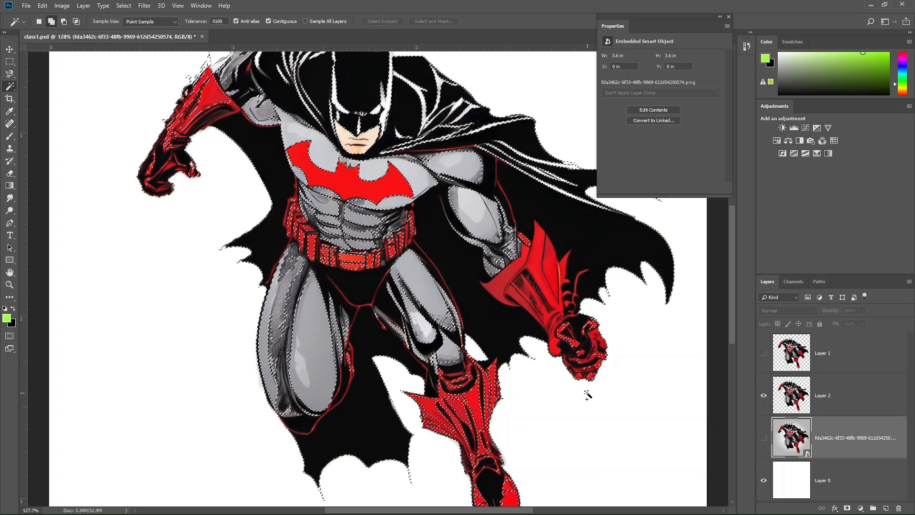
{"action": "left_click", "coordinate": [393, 275]}
{"action": "left_click", "coordinate": [361, 199], "text": "shift"}
- Set the Magic Wand tolerance to 20 and sample the red of each gauntlet, starting from and ending with no selection
{"action": "left_click", "coordinate": [216, 21]}
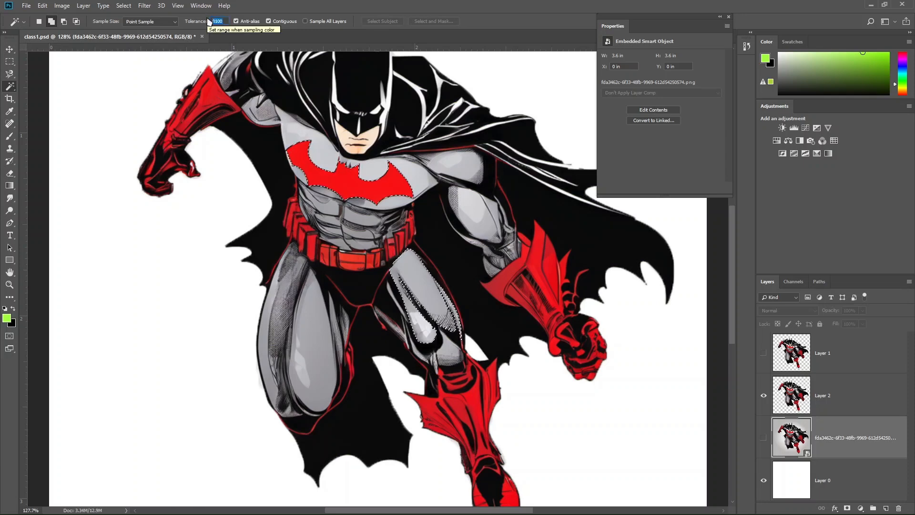
{"action": "type", "text": "20"}
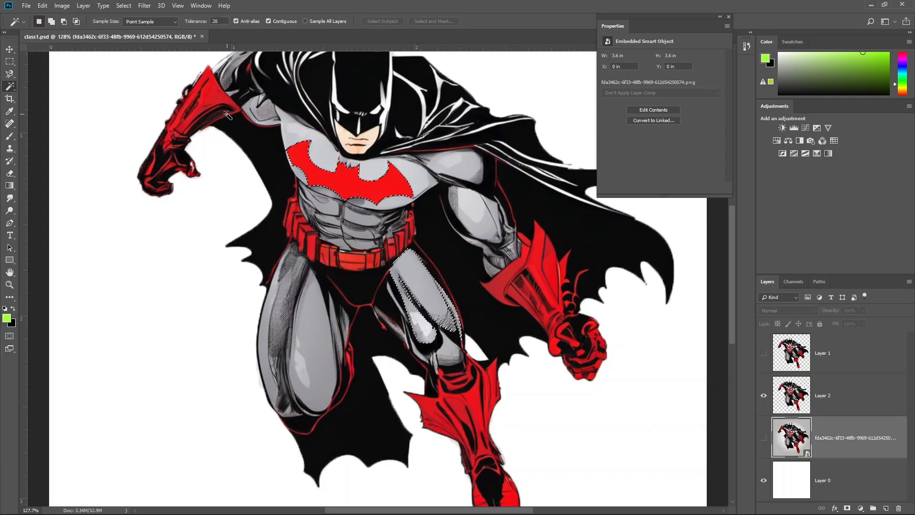
{"action": "key", "text": "ctrl+d"}
{"action": "left_click", "coordinate": [204, 82]}
{"action": "left_click", "coordinate": [546, 283]}
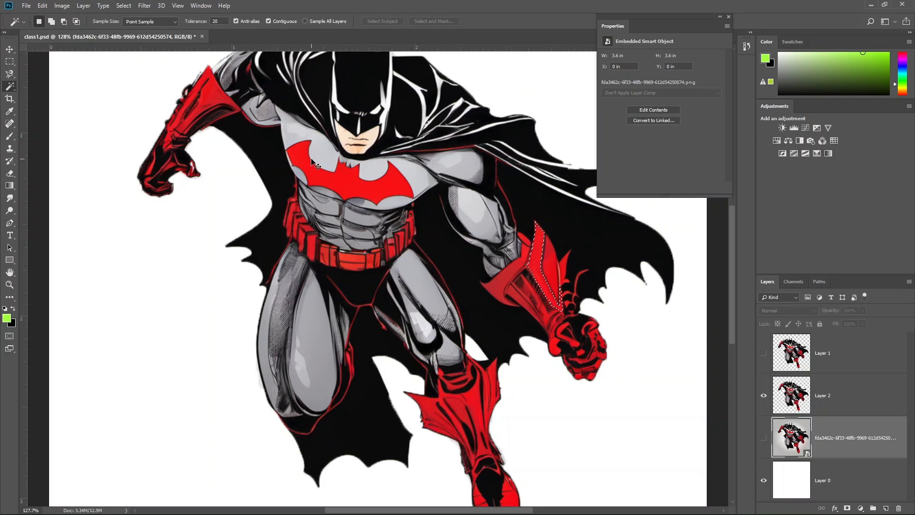
{"action": "key", "text": "ctrl+0"}
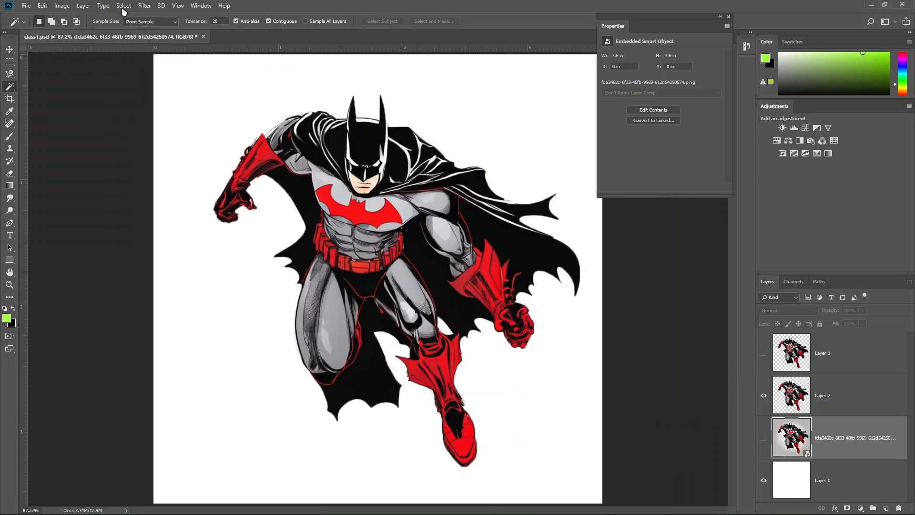
{"action": "left_click", "coordinate": [124, 6]}
{"action": "left_click", "coordinate": [122, 7]}
{"action": "left_click", "coordinate": [26, 6]}
{"action": "left_click", "coordinate": [26, 5]}
{"action": "left_click", "coordinate": [123, 6]}
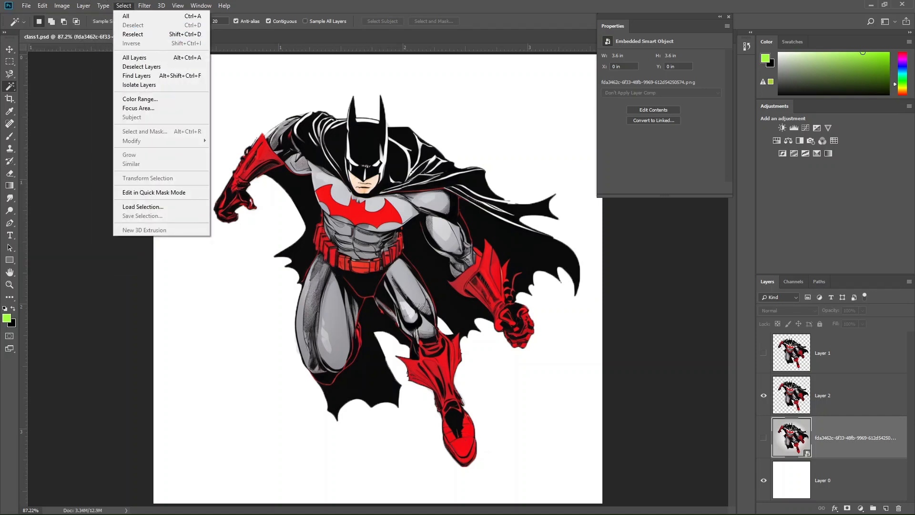
{"action": "left_click", "coordinate": [309, 503]}
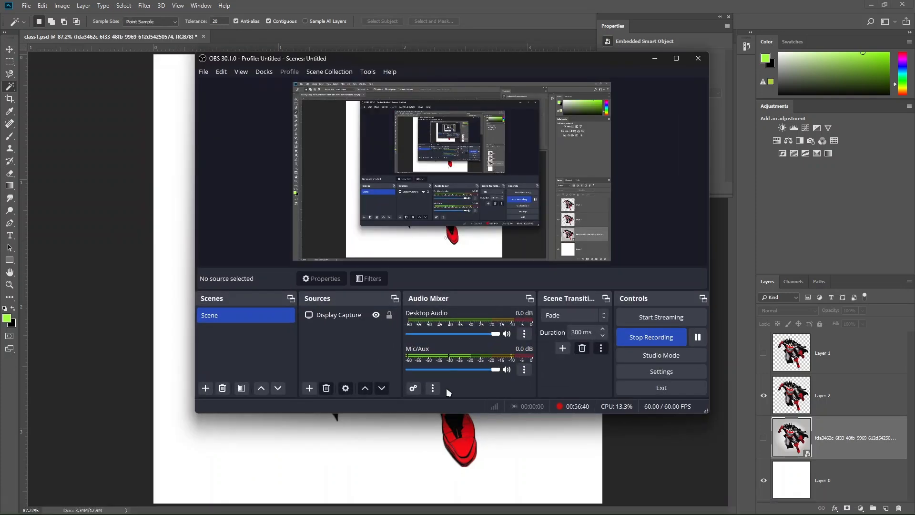
{"action": "left_click", "coordinate": [657, 58]}
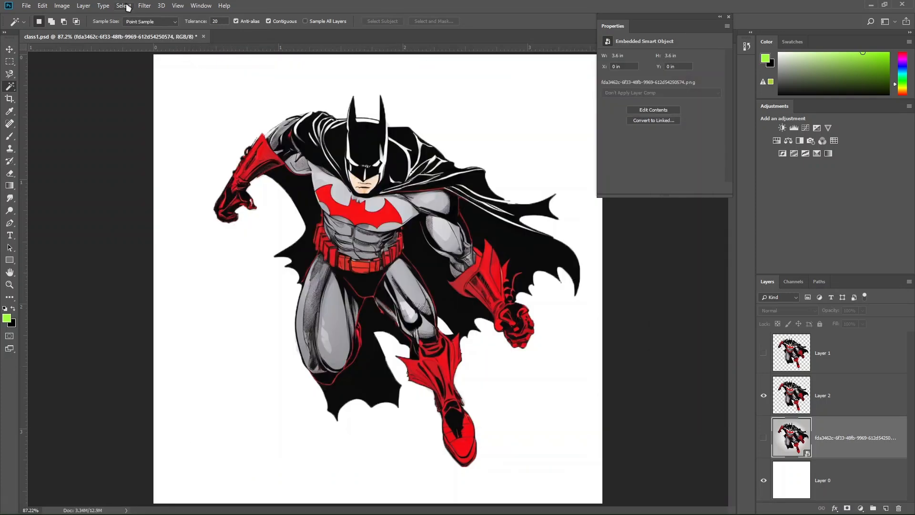
- Select the entire canvas and deselect it again
{"action": "left_click", "coordinate": [125, 6]}
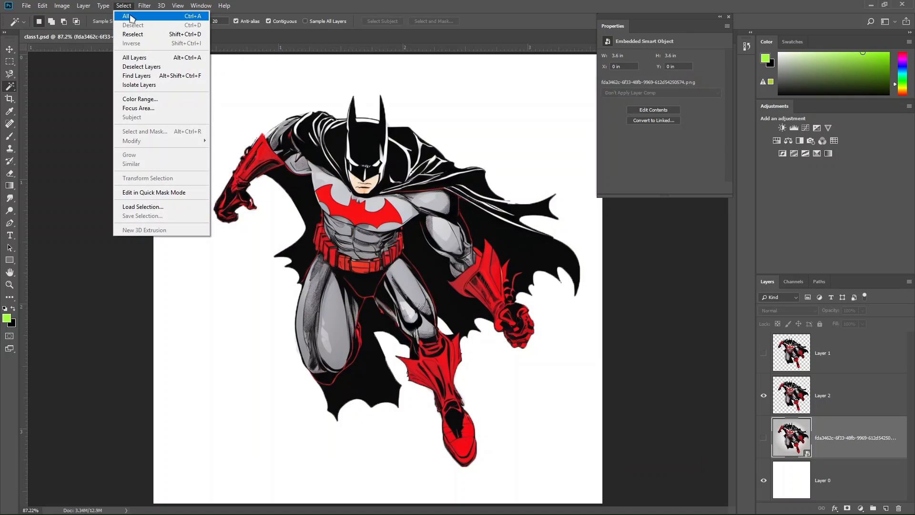
{"action": "left_click", "coordinate": [127, 16]}
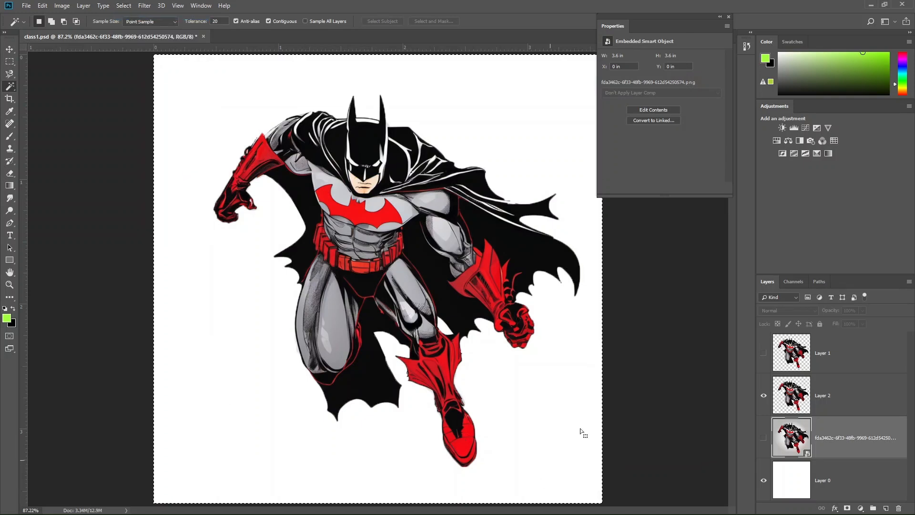
{"action": "left_click", "coordinate": [123, 5]}
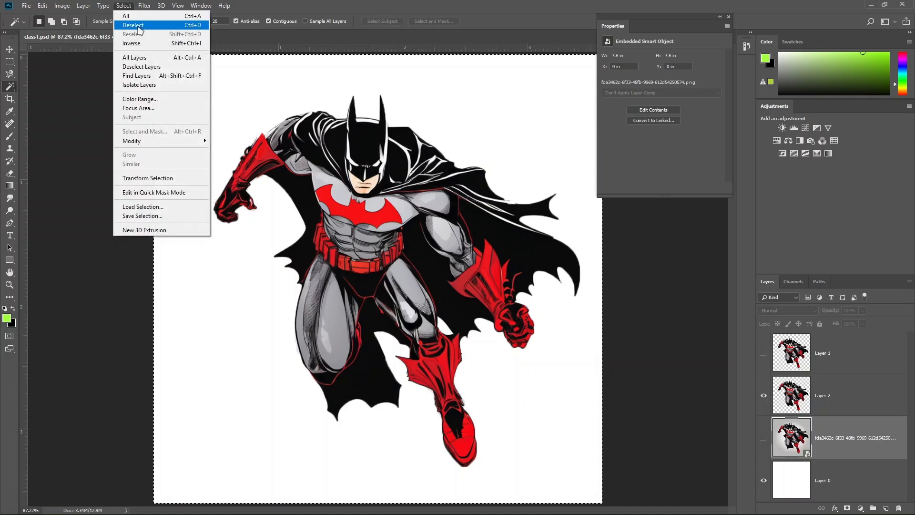
{"action": "left_click", "coordinate": [133, 25]}
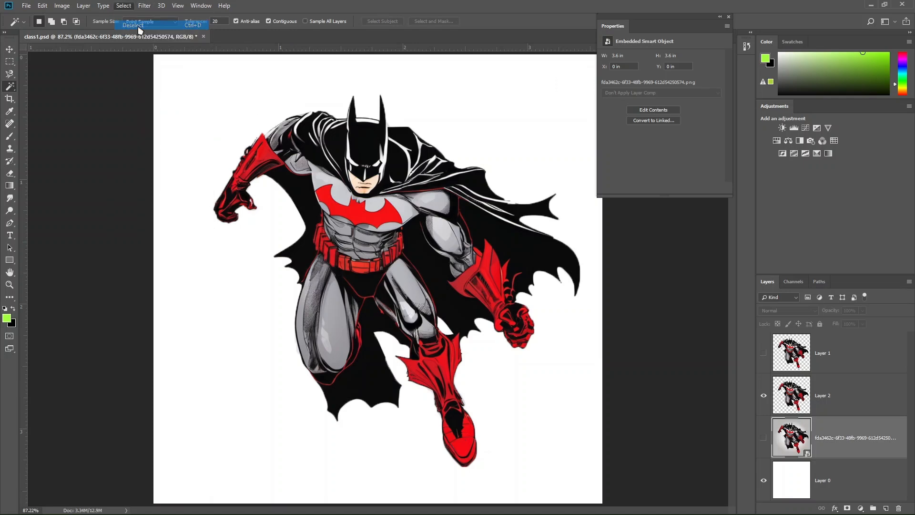
- Restore the whole-canvas selection with the Reselect command
{"action": "left_click", "coordinate": [120, 5]}
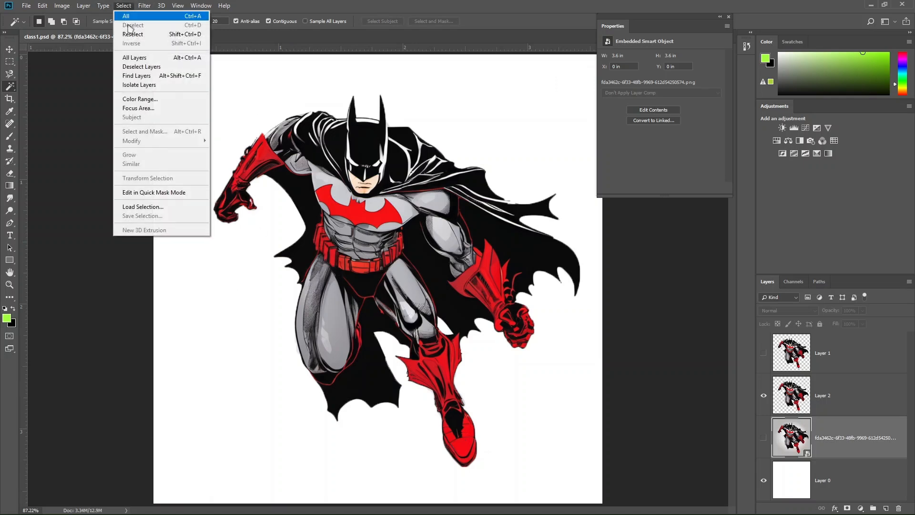
{"action": "left_click", "coordinate": [185, 35]}
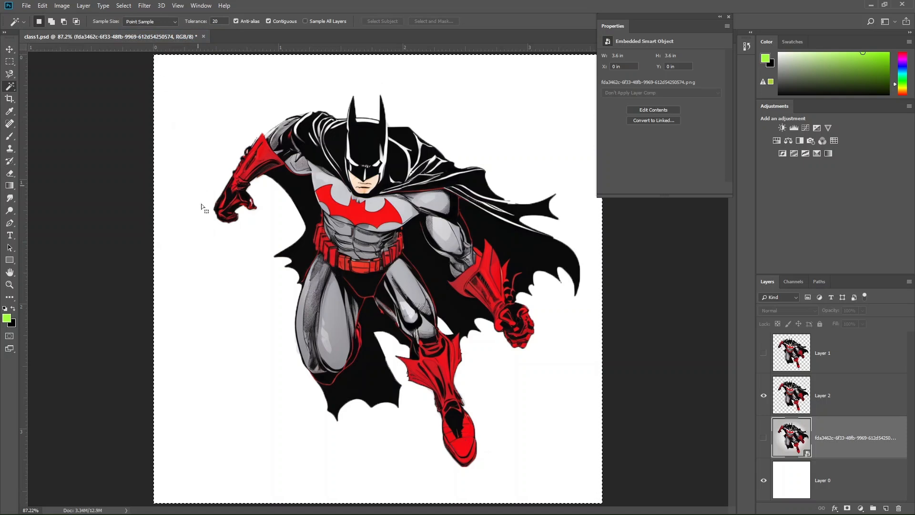
- Make Layer 2 active and load the outline of its Batman figure as a selection
{"action": "left_click", "coordinate": [799, 404]}
{"action": "left_click", "coordinate": [799, 404], "text": "ctrl"}
- Deselect the Batman figure's outline and restore it with the Reselect command
{"action": "left_click", "coordinate": [124, 7]}
{"action": "left_click", "coordinate": [129, 25]}
{"action": "left_click", "coordinate": [125, 7]}
{"action": "left_click", "coordinate": [132, 34]}
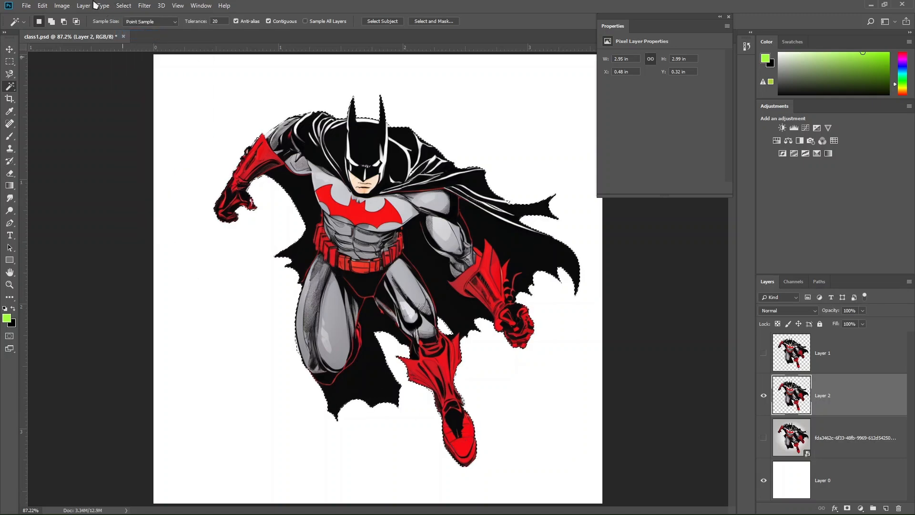
- Invert the Batman figure's selection so that everything around the figure is selected
{"action": "left_click", "coordinate": [121, 6]}
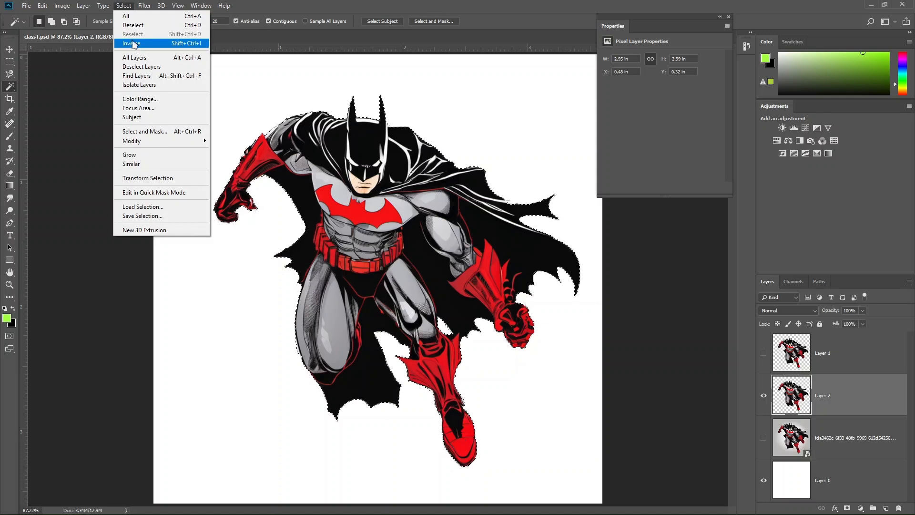
{"action": "left_click", "coordinate": [133, 44]}
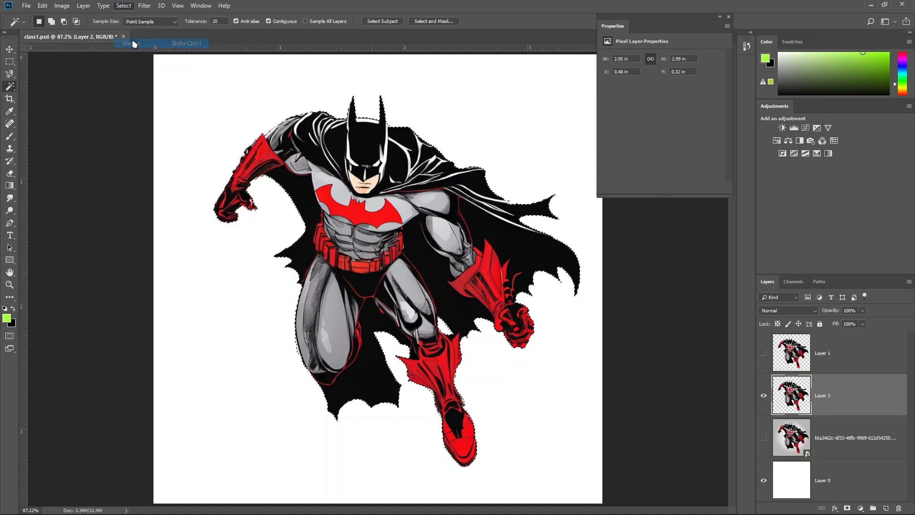
- Select all layers with the All Layers command and release them with Deselect Layers
{"action": "left_click", "coordinate": [120, 5]}
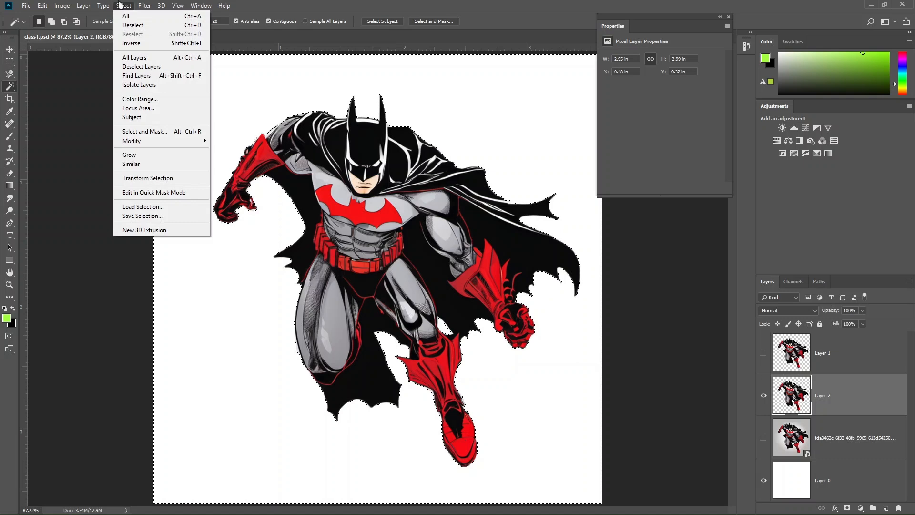
{"action": "left_click", "coordinate": [162, 57]}
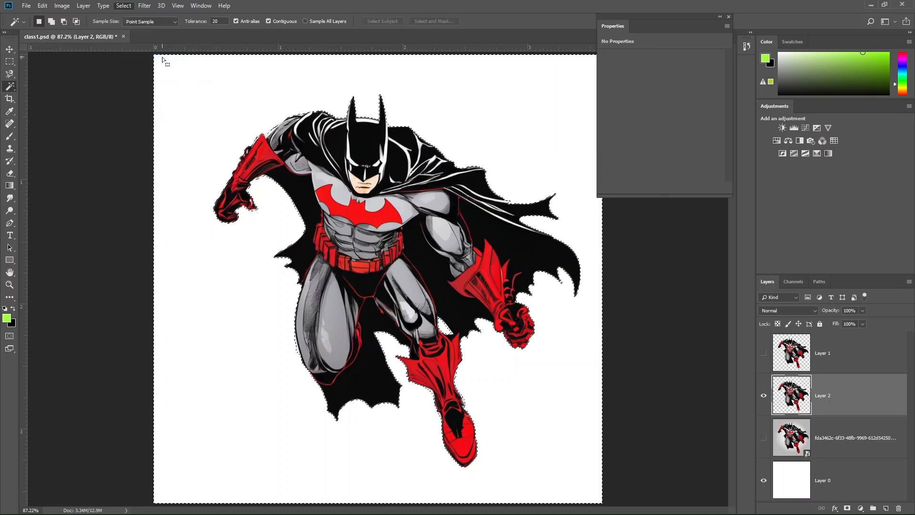
{"action": "left_click", "coordinate": [123, 5]}
{"action": "left_click", "coordinate": [140, 69]}
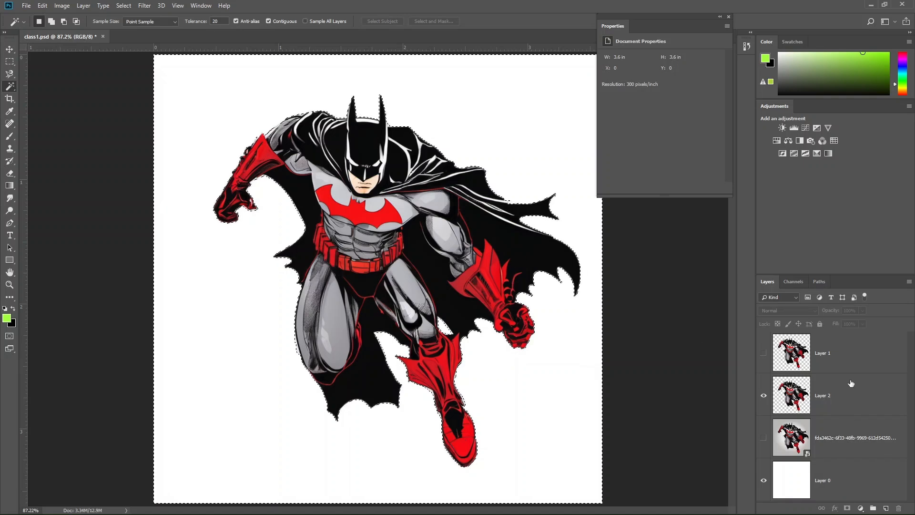
{"action": "left_click", "coordinate": [123, 6]}
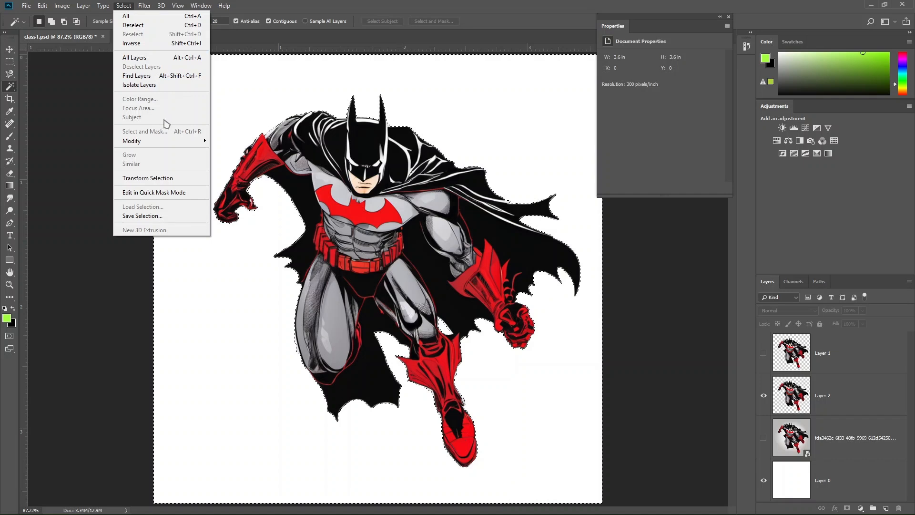
{"action": "mouse_move", "coordinate": [161, 144]}
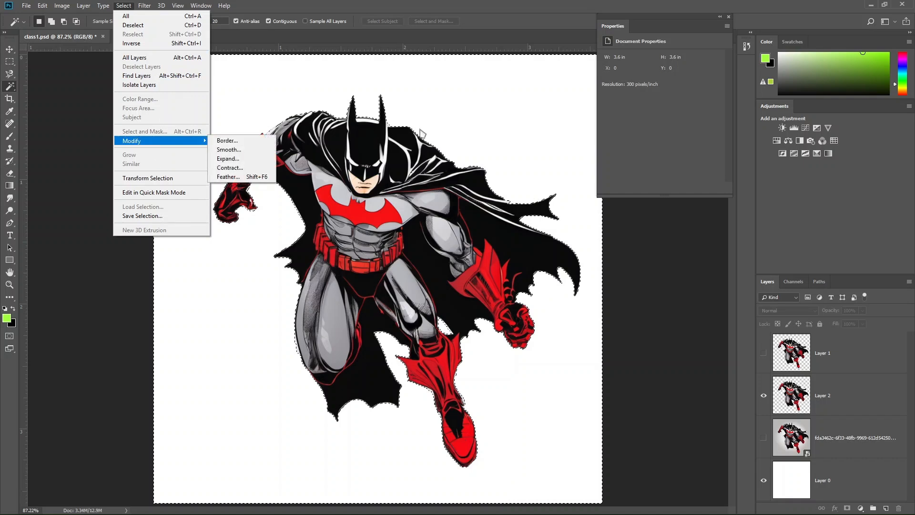
{"action": "left_click", "coordinate": [391, 153]}
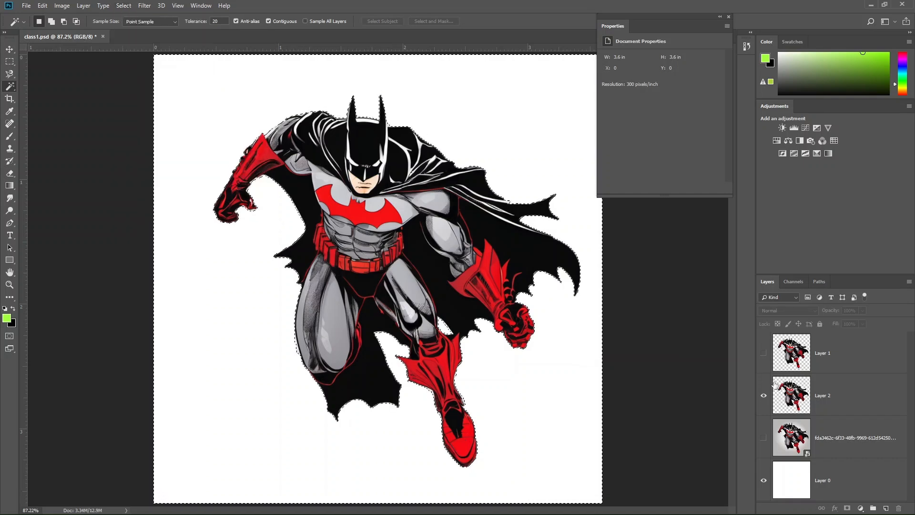
- Clear the inverted selection and load the outline of Layer 2's Batman figure as a selection with the Move tool active
{"action": "key", "text": "ctrl+d"}
{"action": "key", "text": "v"}
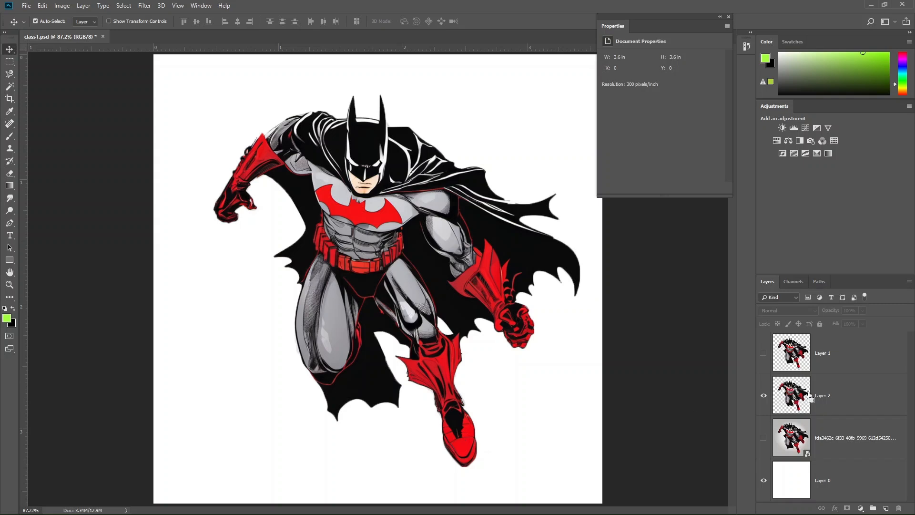
{"action": "left_click", "coordinate": [790, 395], "text": "ctrl"}
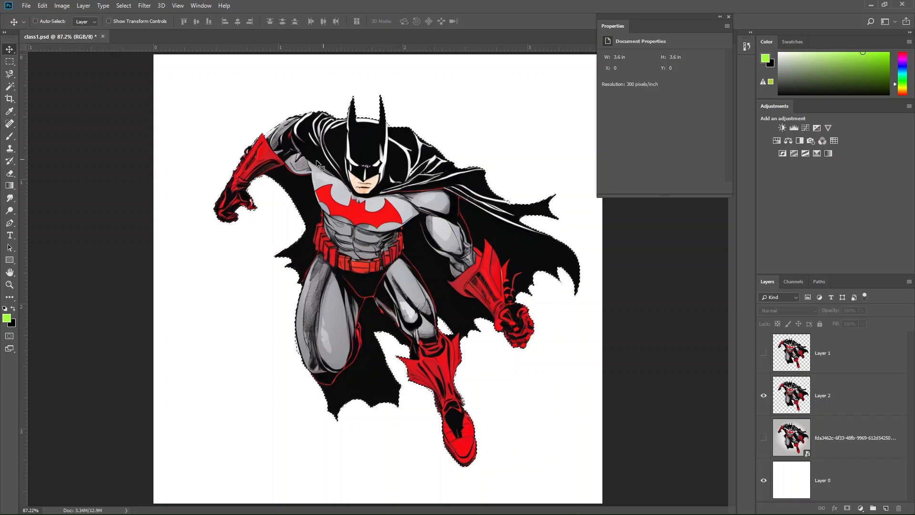
- Expand the selection around the Batman figure by 2 pixels
{"action": "left_click", "coordinate": [124, 8]}
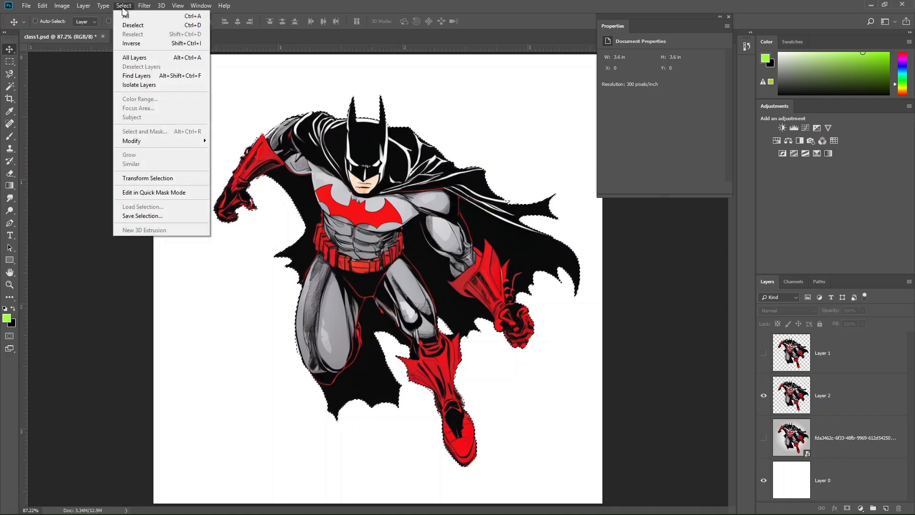
{"action": "mouse_move", "coordinate": [146, 142]}
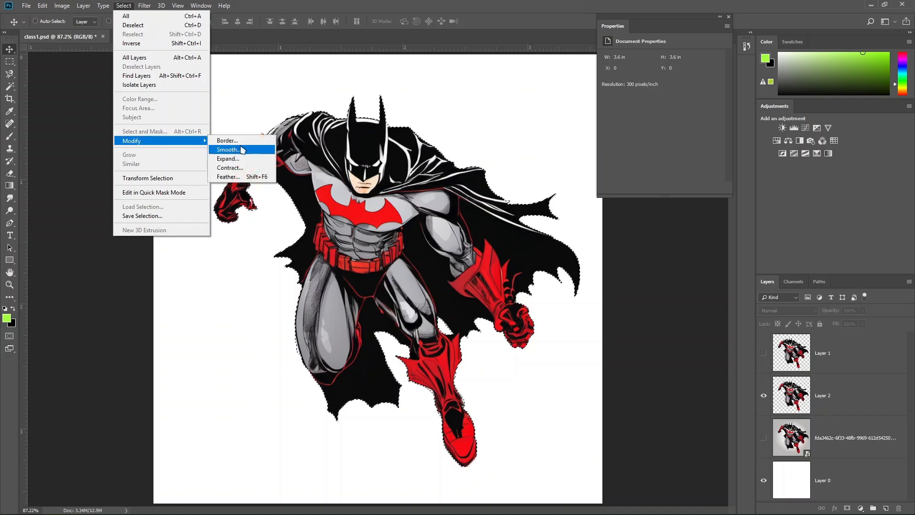
{"action": "left_click", "coordinate": [131, 5]}
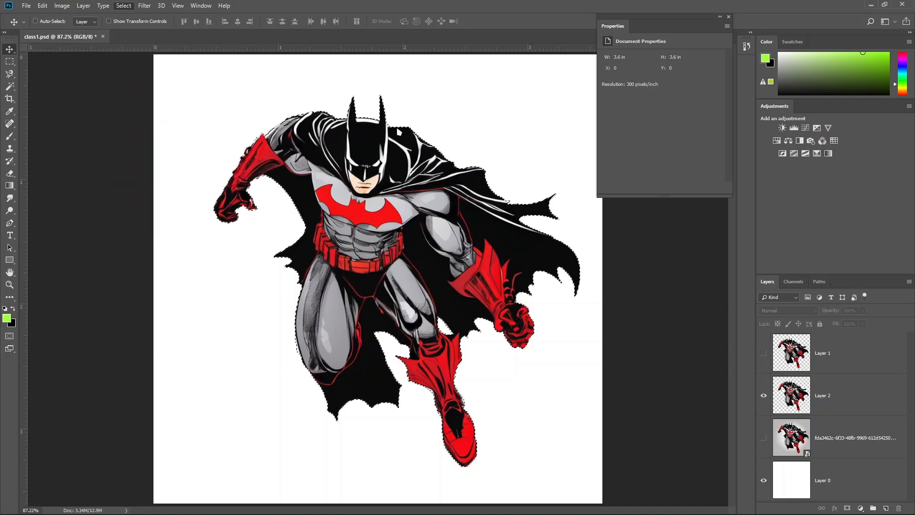
{"action": "left_click", "coordinate": [133, 6]}
{"action": "mouse_move", "coordinate": [198, 142]}
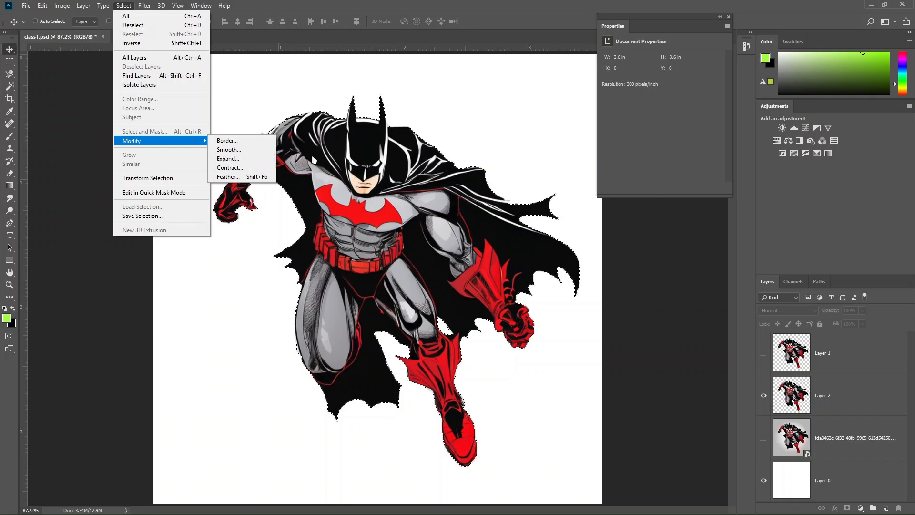
{"action": "left_click", "coordinate": [247, 161]}
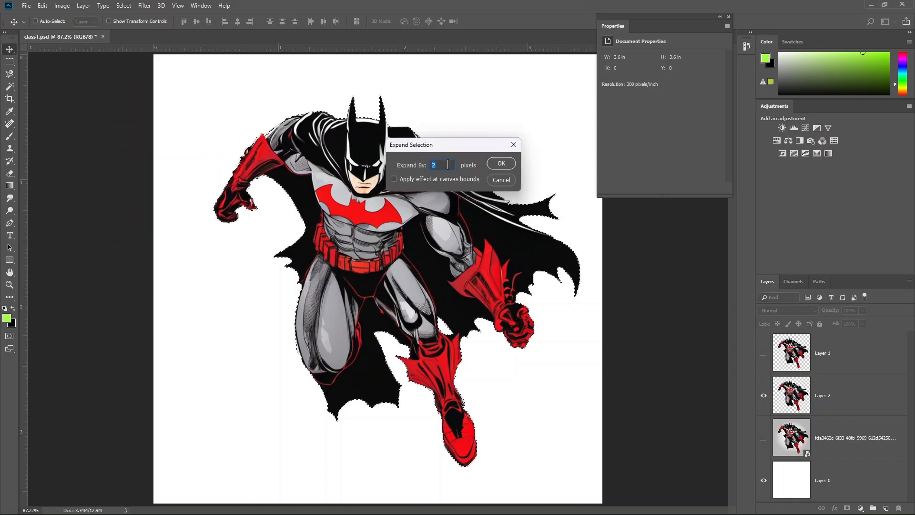
{"action": "left_click", "coordinate": [515, 164]}
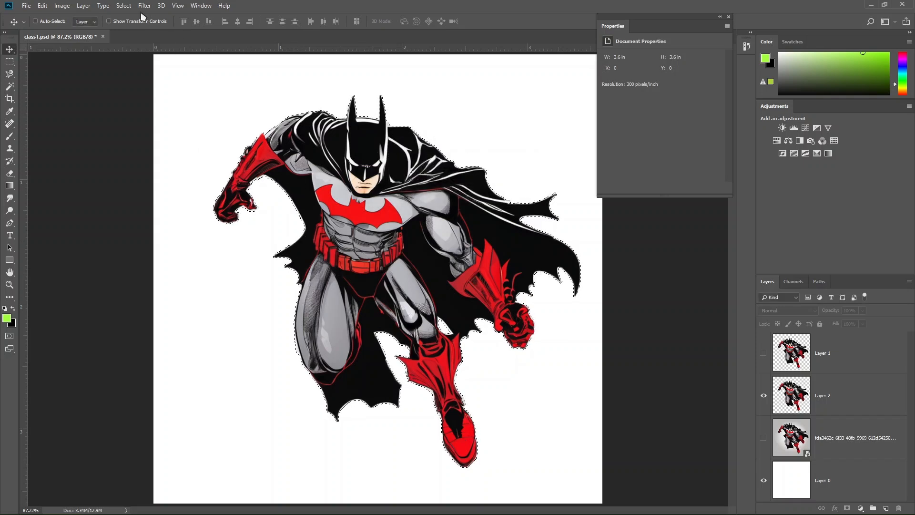
- Expand the figure's selection again, this time by 10 pixels
{"action": "left_click", "coordinate": [124, 7]}
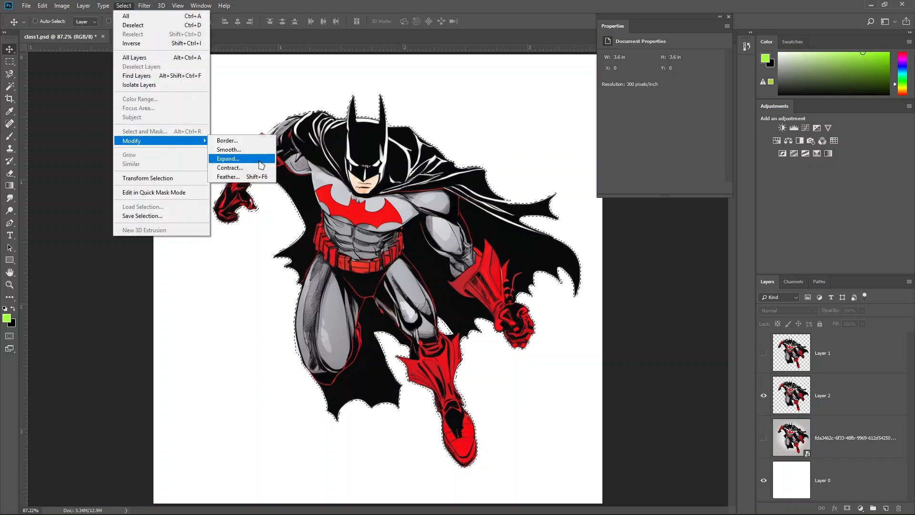
{"action": "left_click", "coordinate": [260, 161]}
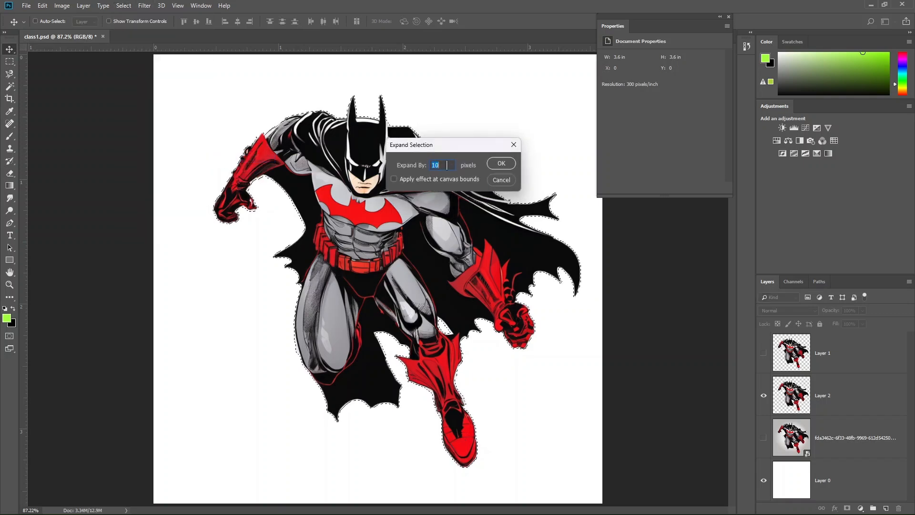
{"action": "left_click", "coordinate": [500, 163]}
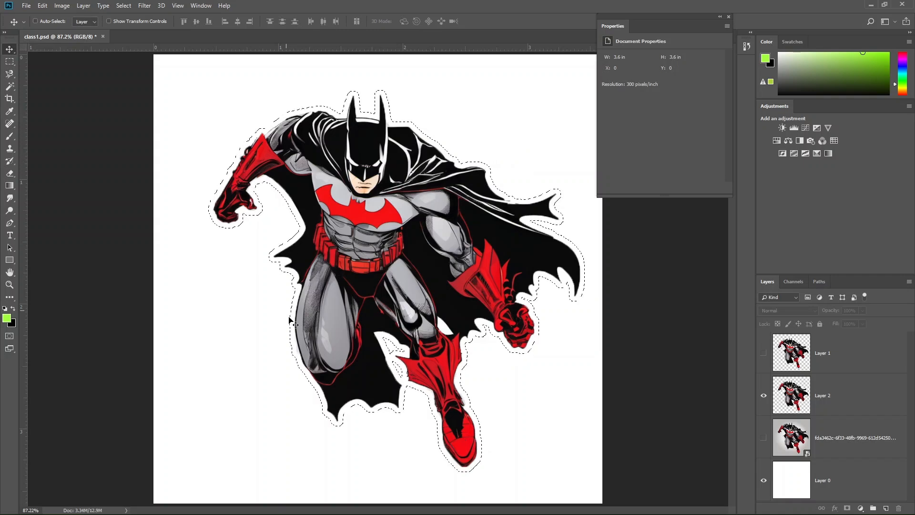
- Contract the expanded selection so that it fits closely around the Batman figure
{"action": "left_click", "coordinate": [123, 6]}
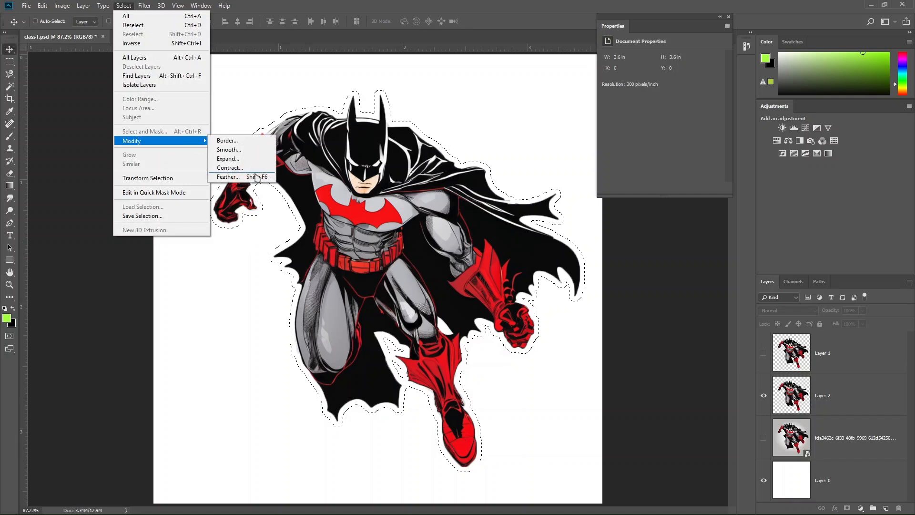
{"action": "left_click", "coordinate": [230, 168]}
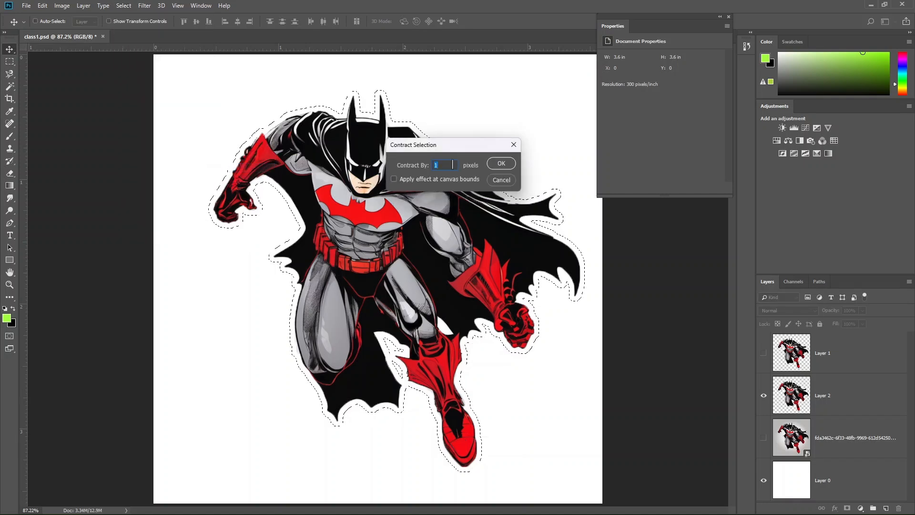
{"action": "key", "text": "Up"}
{"action": "key", "text": "Up"}
{"action": "key", "text": "Up"}
{"action": "left_click", "coordinate": [500, 163]}
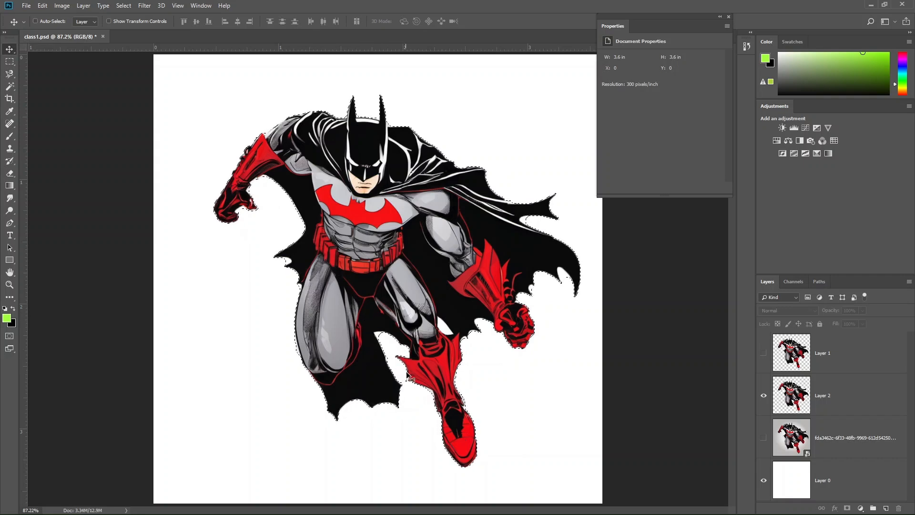
- Turn the figure's selection into a border selection 4 pixels wide and inspect it up close near the boot
{"action": "left_click", "coordinate": [124, 5]}
{"action": "mouse_move", "coordinate": [161, 142]}
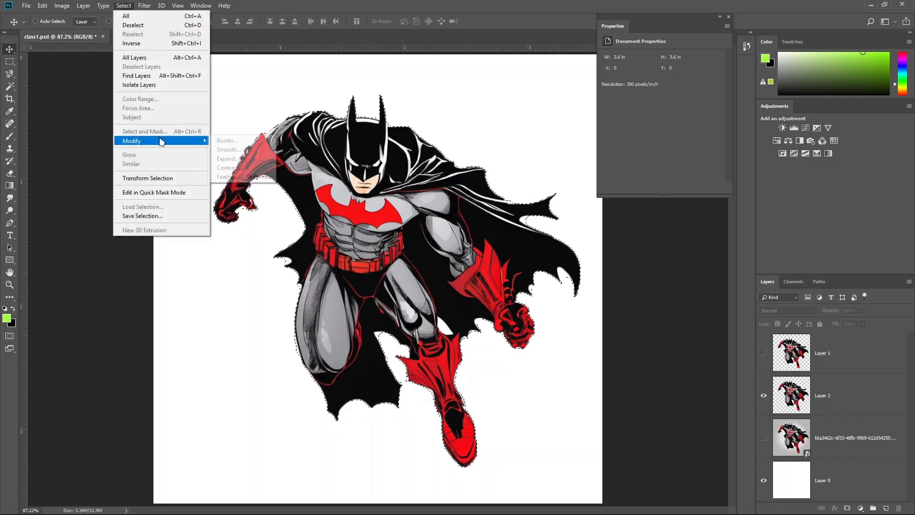
{"action": "left_click", "coordinate": [245, 142]}
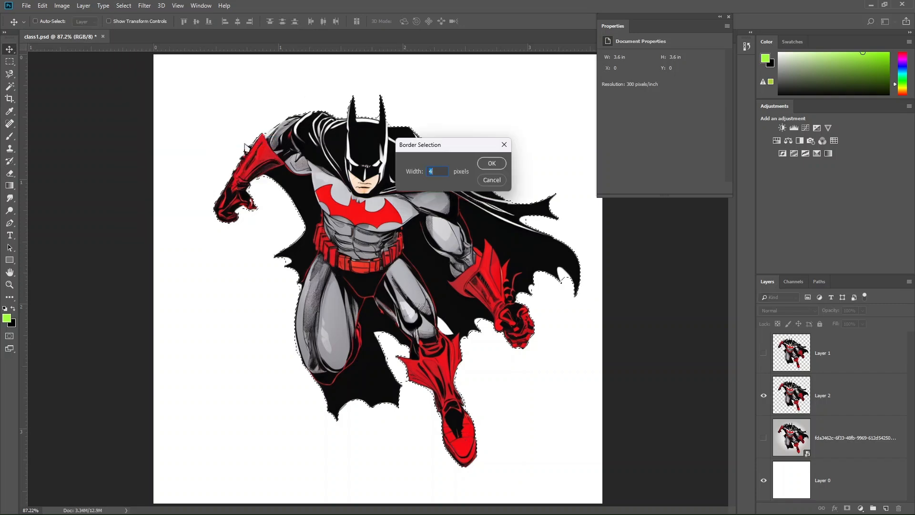
{"action": "left_click", "coordinate": [485, 167]}
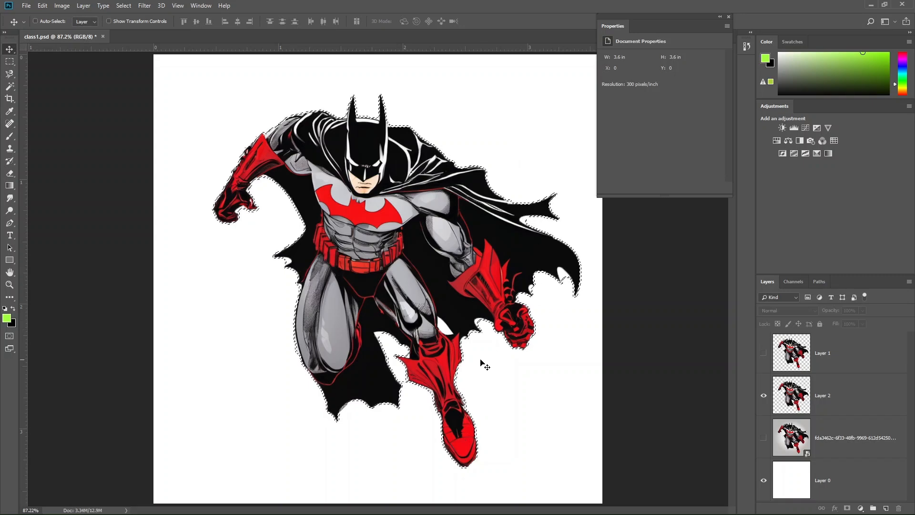
{"action": "scroll", "coordinate": [472, 352], "scroll_direction": "up", "scroll_amount": 5}
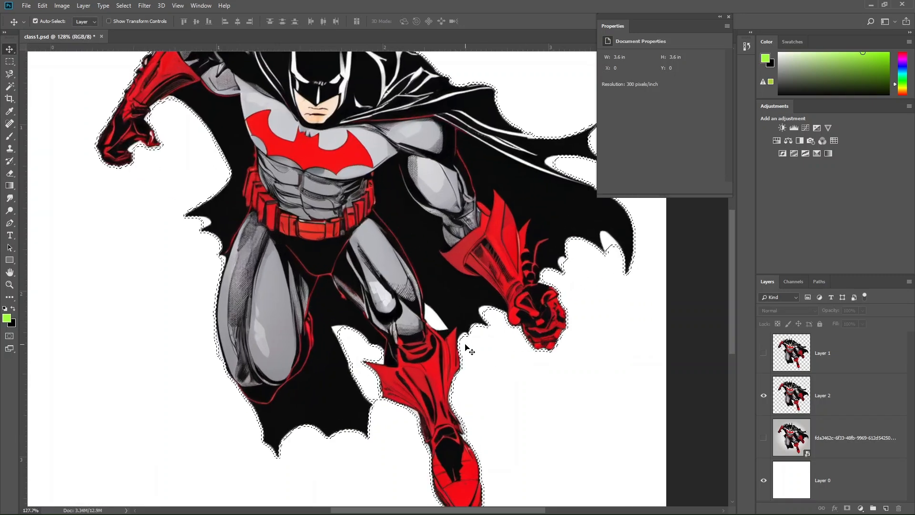
{"action": "scroll", "coordinate": [465, 343], "scroll_direction": "up", "scroll_amount": 2}
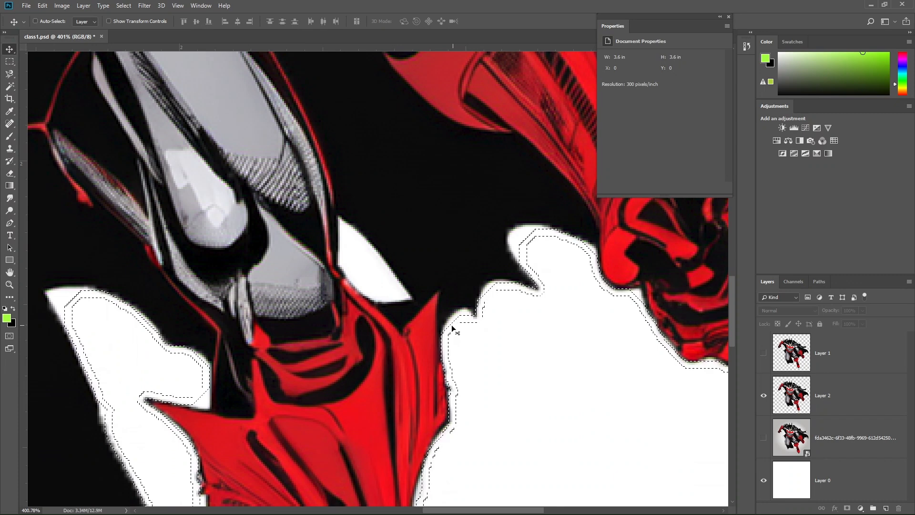
{"action": "left_click", "coordinate": [447, 328]}
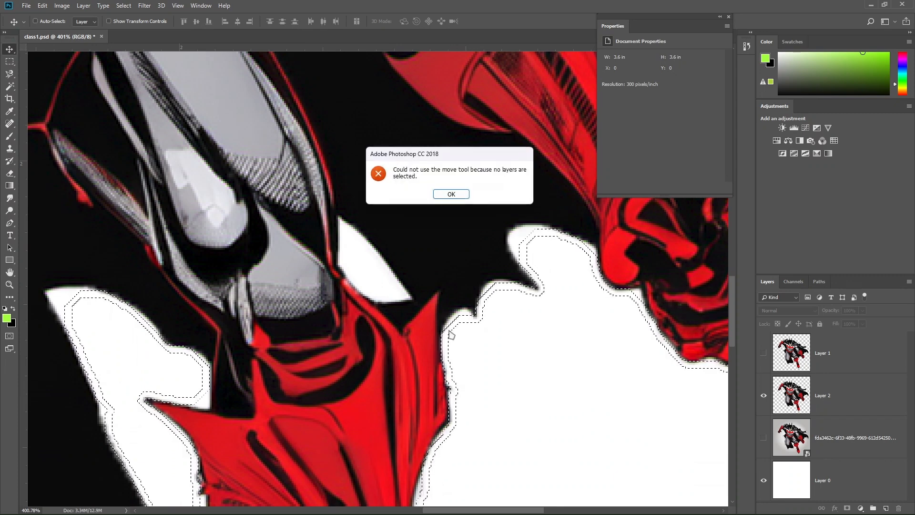
{"action": "left_click", "coordinate": [449, 193]}
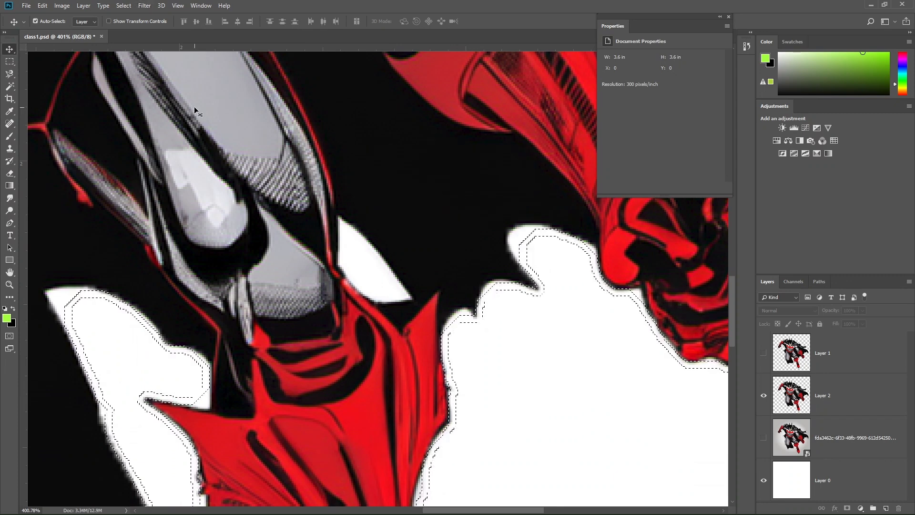
- Smooth the selection outline around the Batman figure with the Smooth command, raising the sample radius above 6 pixels
{"action": "left_click", "coordinate": [125, 6]}
{"action": "mouse_move", "coordinate": [183, 141]}
{"action": "left_click", "coordinate": [227, 150]}
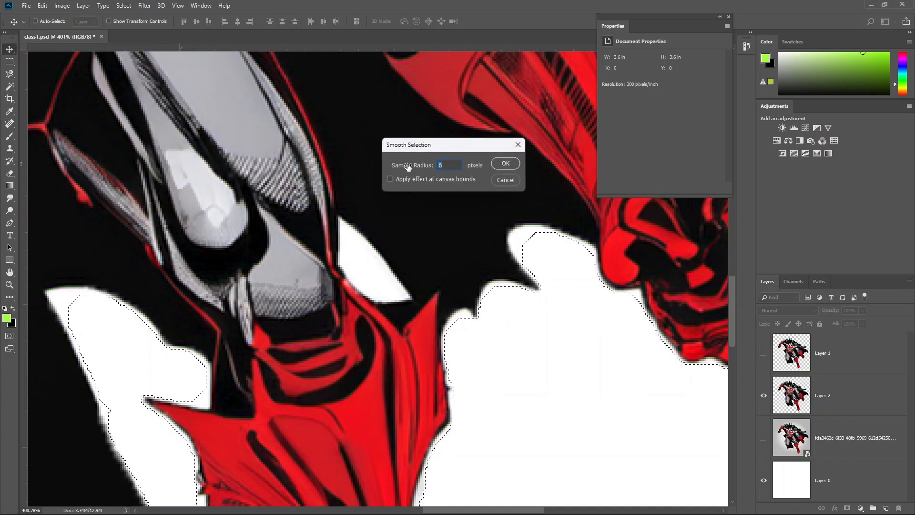
{"action": "key", "text": "Up"}
{"action": "key", "text": "Up"}
{"action": "left_click", "coordinate": [505, 163]}
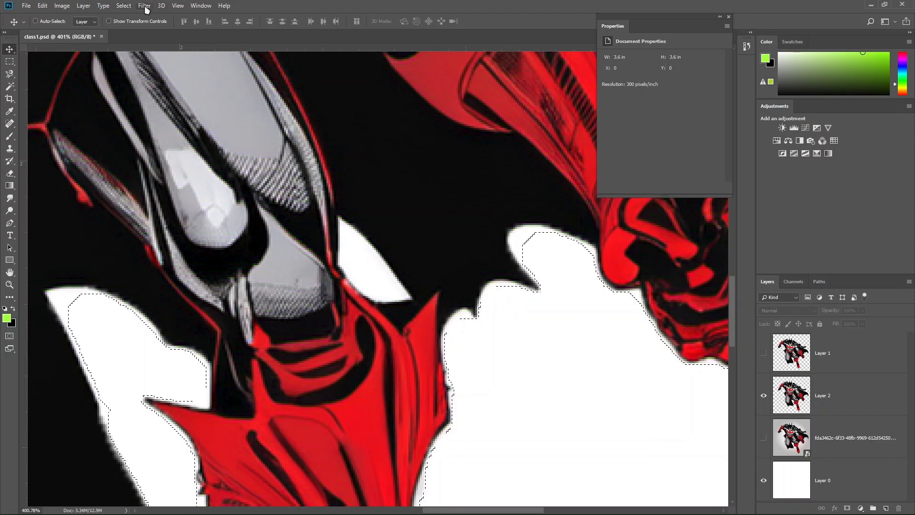
- Clear the selection, show the original Batman image layer and delete Layer 1 and Layer 2
{"action": "key", "text": "ctrl"}
{"action": "left_click", "coordinate": [763, 437]}
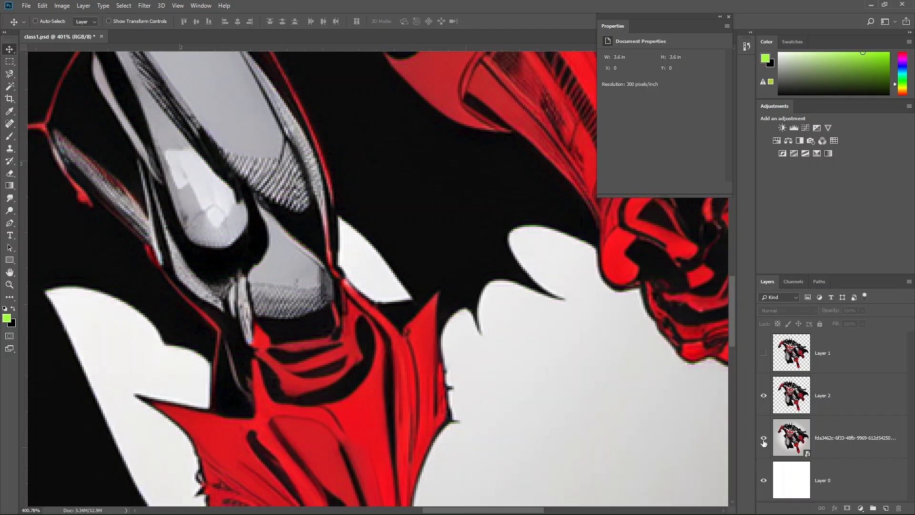
{"action": "left_click", "coordinate": [832, 363]}
{"action": "left_click", "coordinate": [836, 404], "text": "shift"}
{"action": "key", "text": "Delete"}
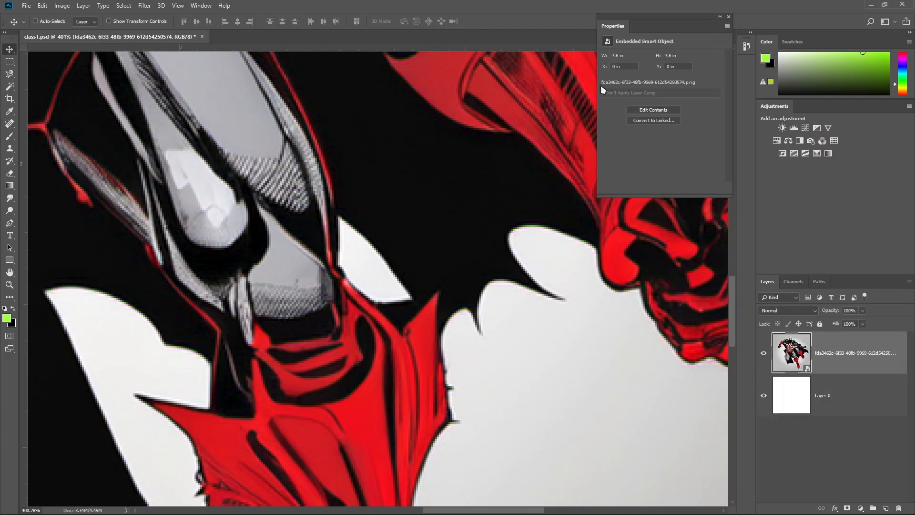
- Start a Color Range selection with Sampled Colors and sample the red of the bat emblem on Batman's chest
{"action": "key", "text": "ctrl+0"}
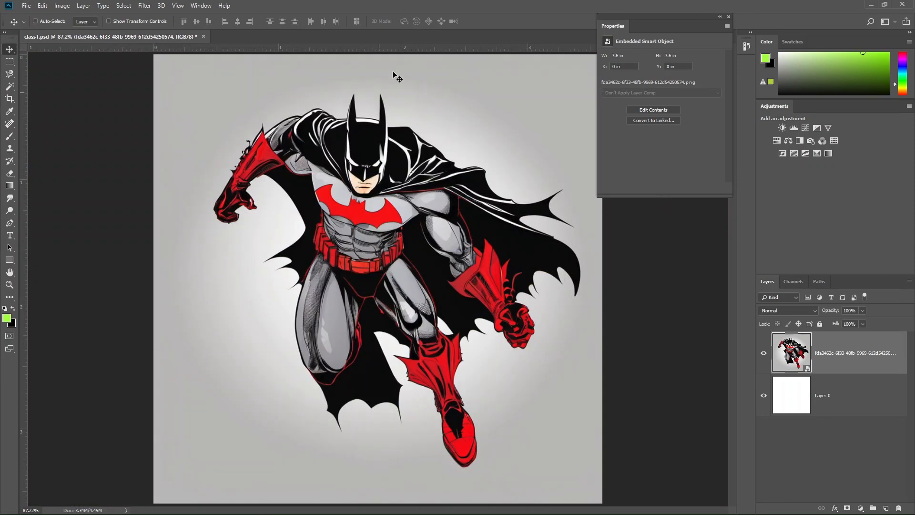
{"action": "left_click", "coordinate": [124, 5]}
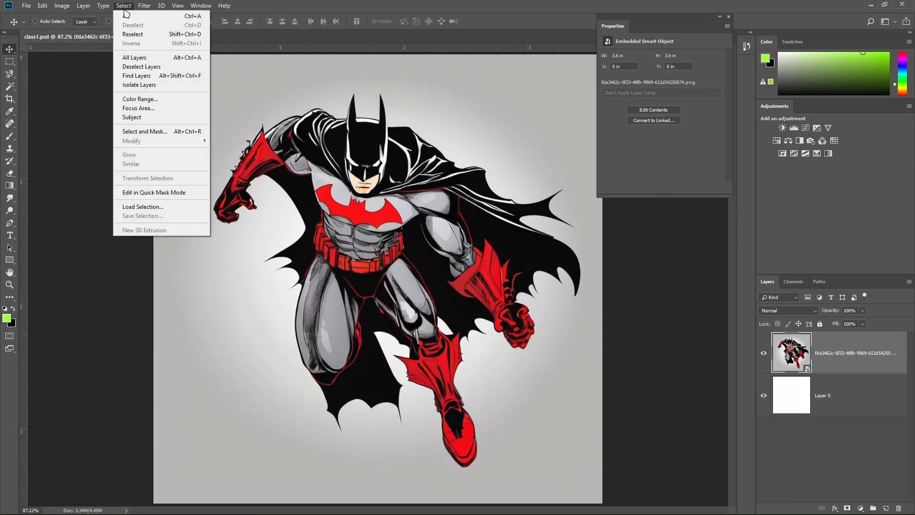
{"action": "left_click", "coordinate": [171, 100]}
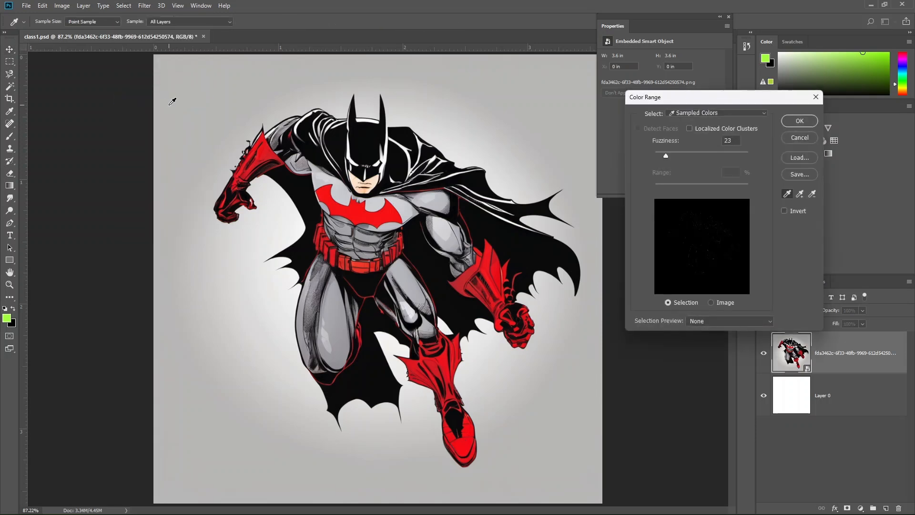
{"action": "left_click_drag", "start_coordinate": [705, 101], "coordinate": [700, 125]}
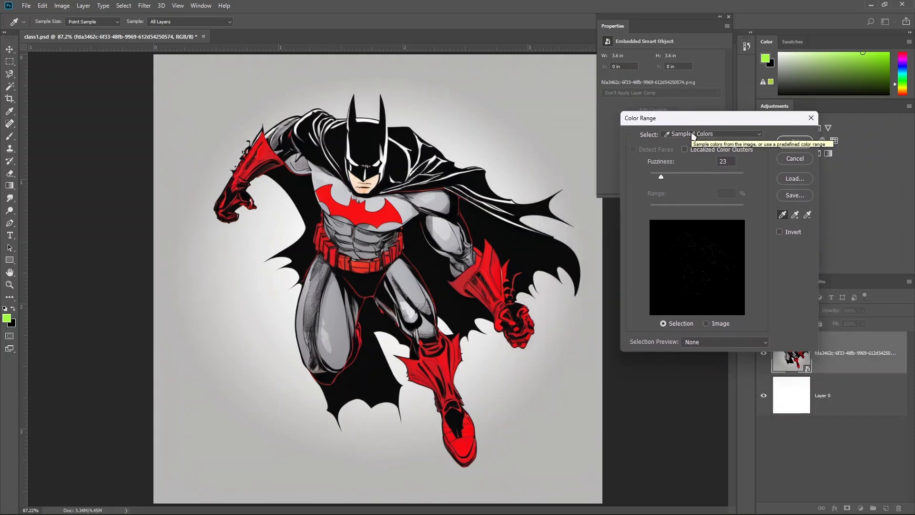
{"action": "left_click", "coordinate": [694, 135]}
{"action": "left_click", "coordinate": [693, 135]}
{"action": "left_click", "coordinate": [693, 135]}
{"action": "left_click", "coordinate": [691, 143]}
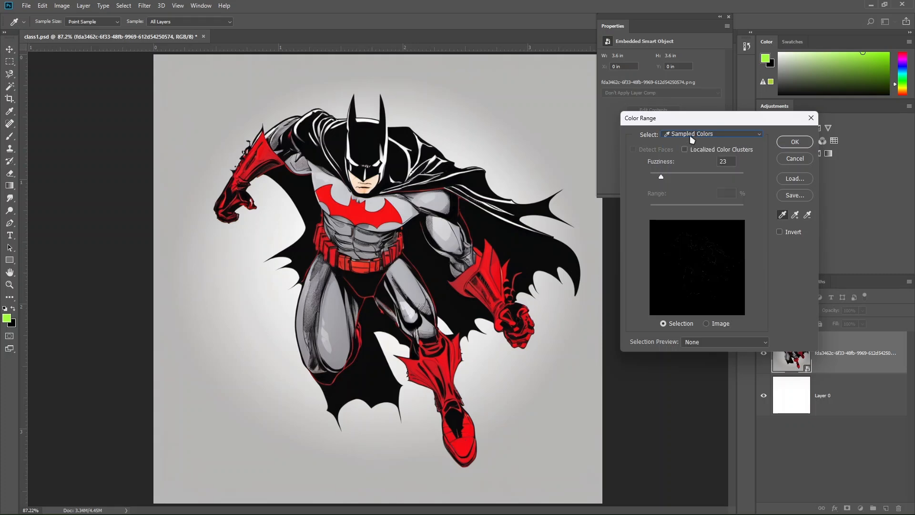
{"action": "left_click", "coordinate": [688, 141]}
{"action": "left_click", "coordinate": [687, 139]}
{"action": "left_click", "coordinate": [355, 210]}
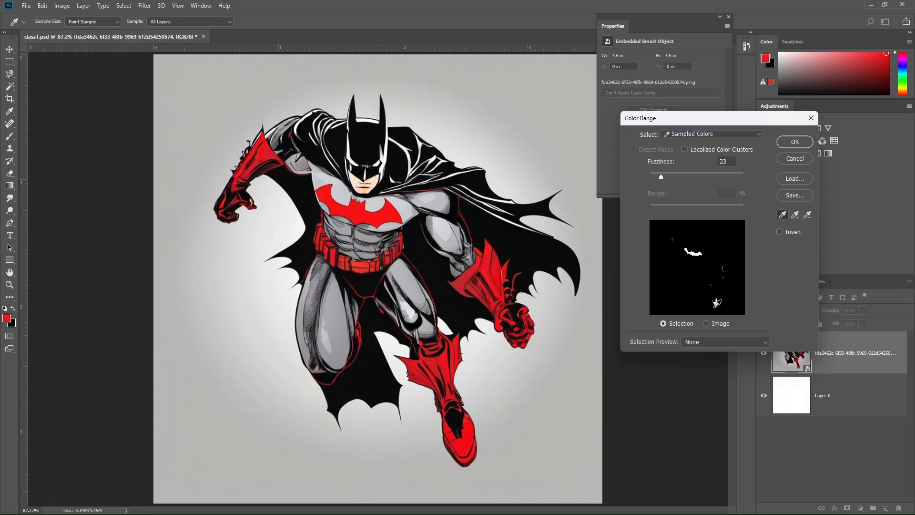
- Preview the Reds, Shadows and Skin Tones presets of Color Range on the Batman image
{"action": "left_click", "coordinate": [703, 135]}
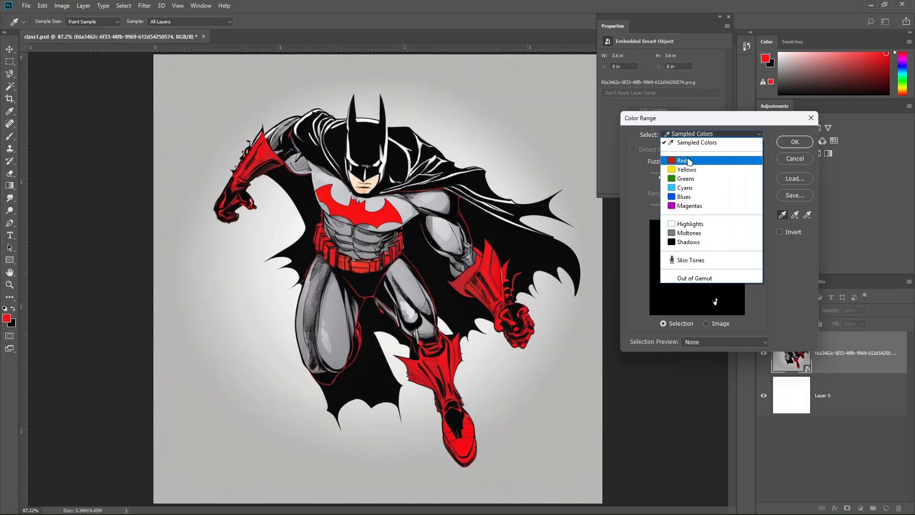
{"action": "left_click", "coordinate": [686, 160]}
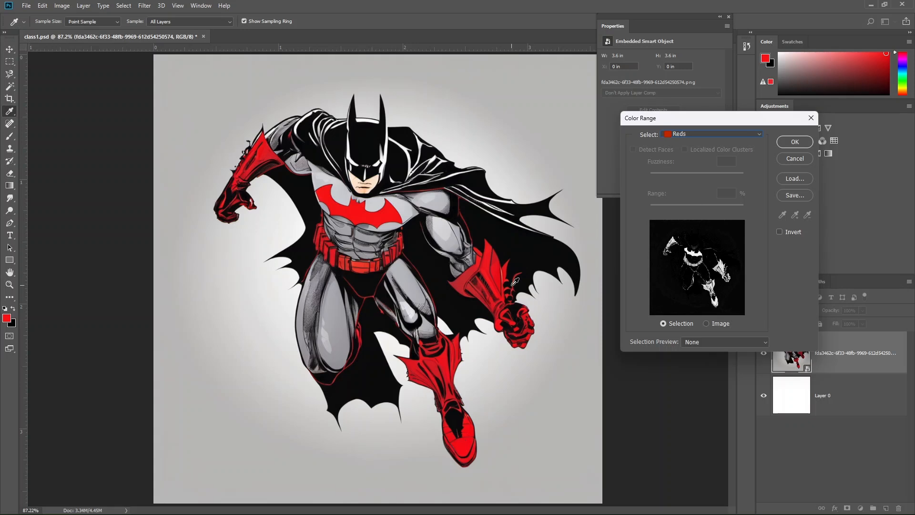
{"action": "left_click", "coordinate": [708, 136]}
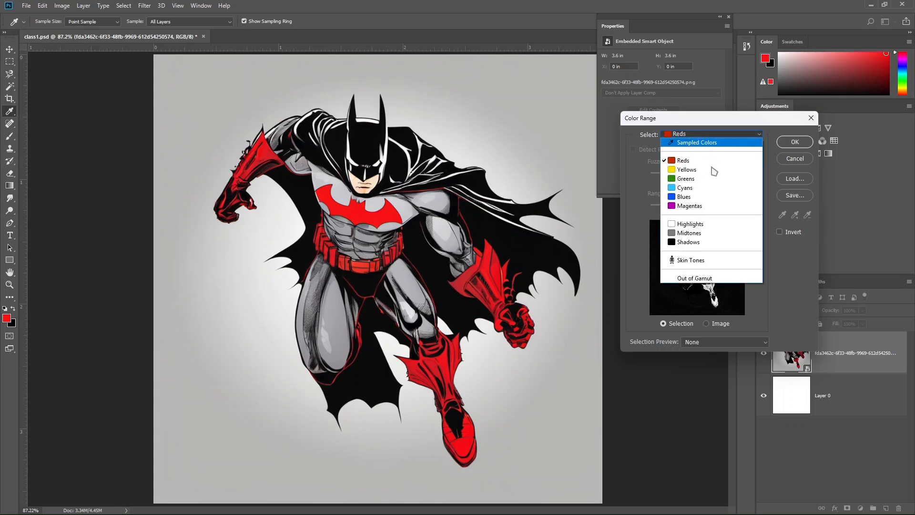
{"action": "left_click", "coordinate": [721, 243]}
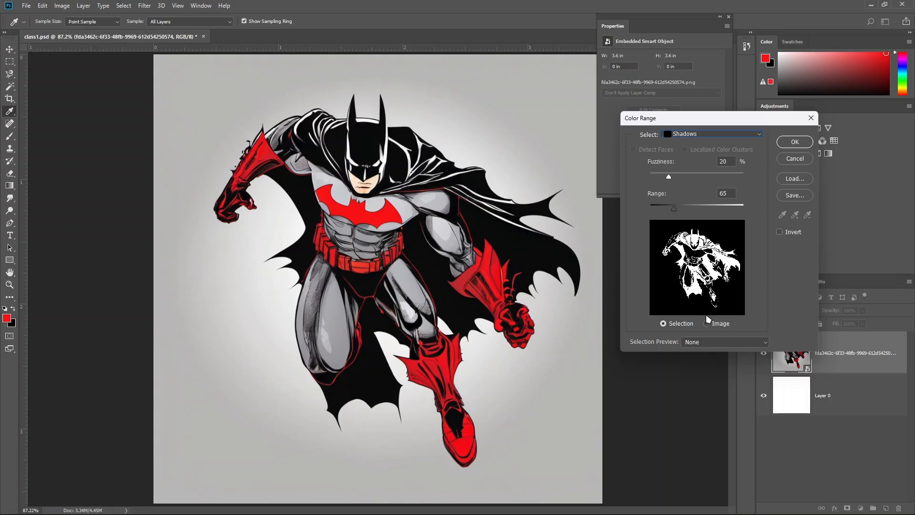
{"action": "left_click", "coordinate": [683, 136]}
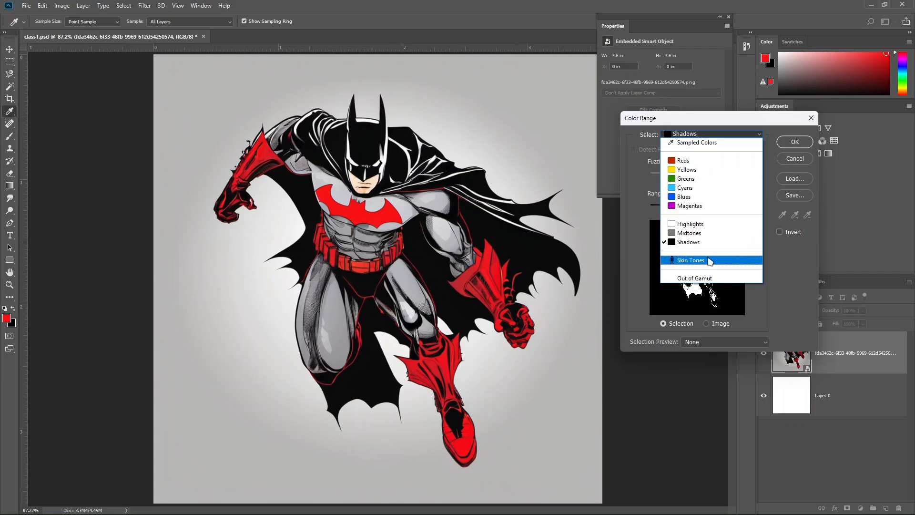
{"action": "left_click", "coordinate": [710, 261]}
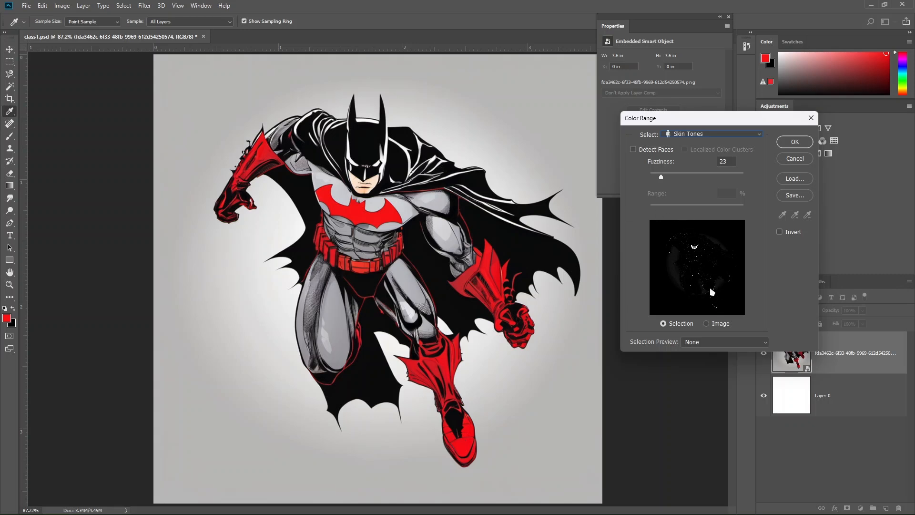
- Preview the Yellows, Magentas, Cyans, Highlights and Midtones presets, and return Color Range to Sampled Colors
{"action": "left_click", "coordinate": [681, 134]}
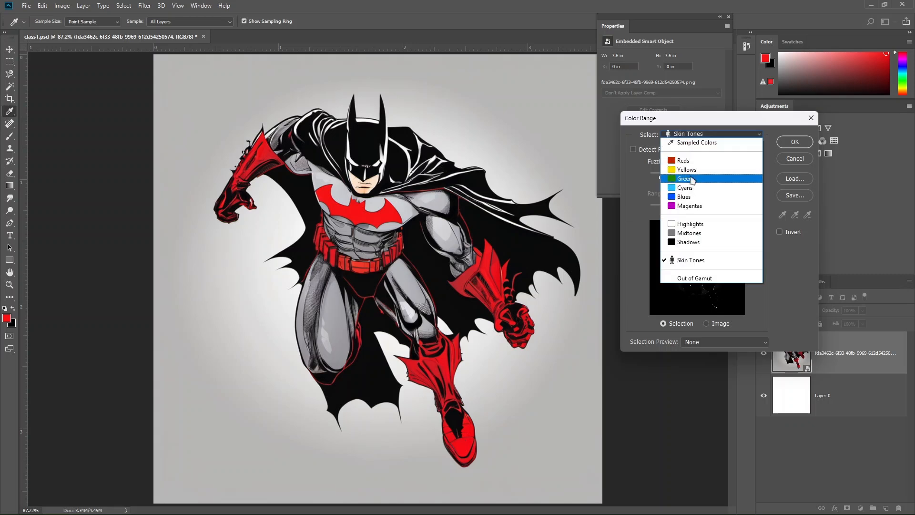
{"action": "left_click", "coordinate": [693, 171]}
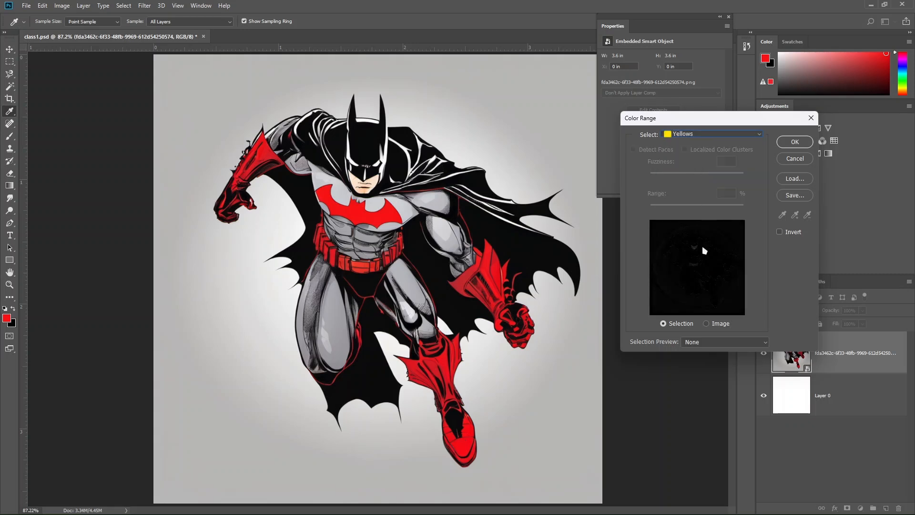
{"action": "left_click", "coordinate": [692, 135]}
{"action": "left_click", "coordinate": [700, 207]}
{"action": "left_click", "coordinate": [686, 135]}
{"action": "left_click", "coordinate": [696, 188]}
{"action": "left_click", "coordinate": [698, 135]}
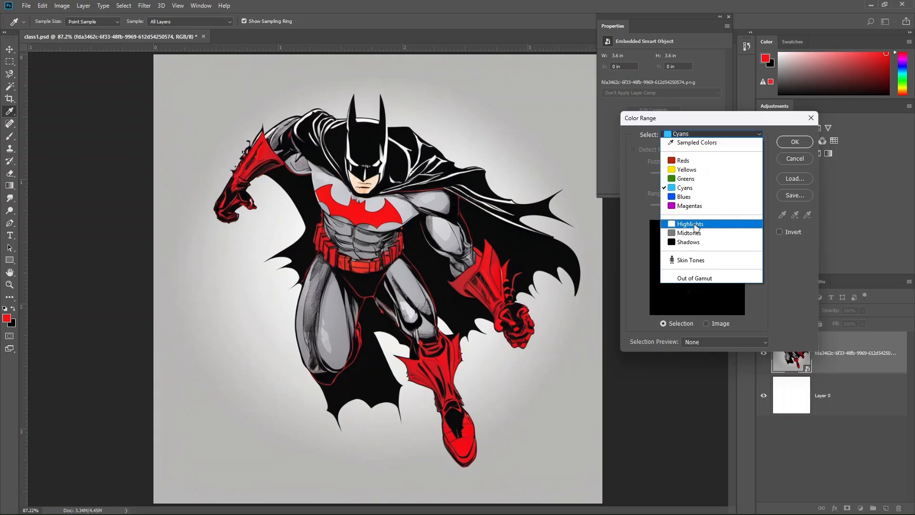
{"action": "left_click", "coordinate": [695, 224]}
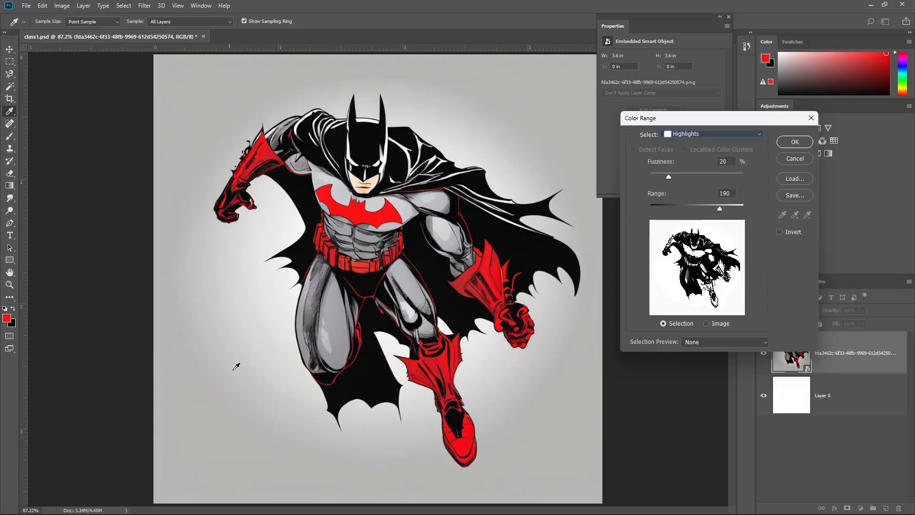
{"action": "left_click", "coordinate": [705, 135]}
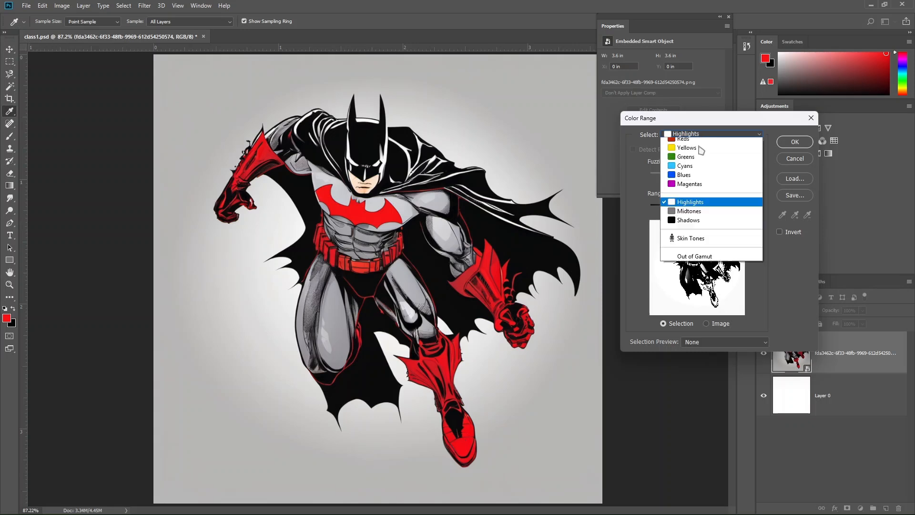
{"action": "left_click", "coordinate": [695, 233]}
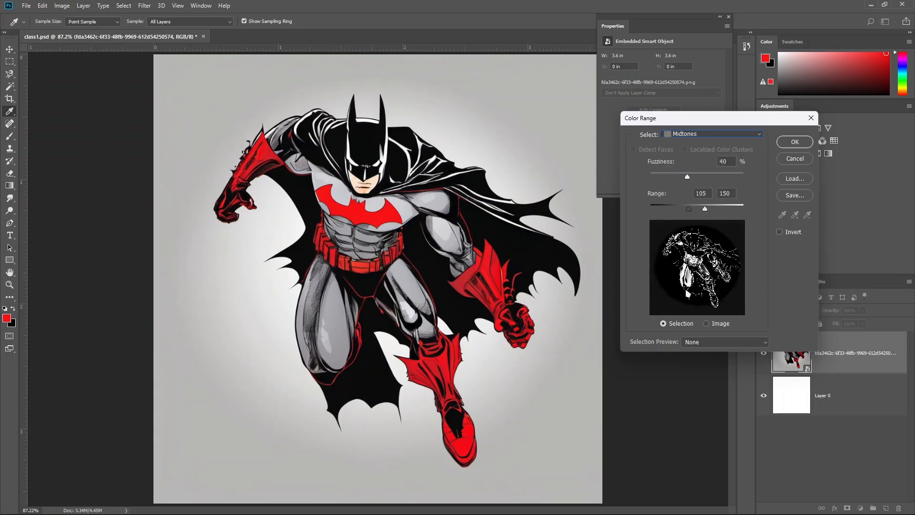
{"action": "left_click", "coordinate": [705, 135]}
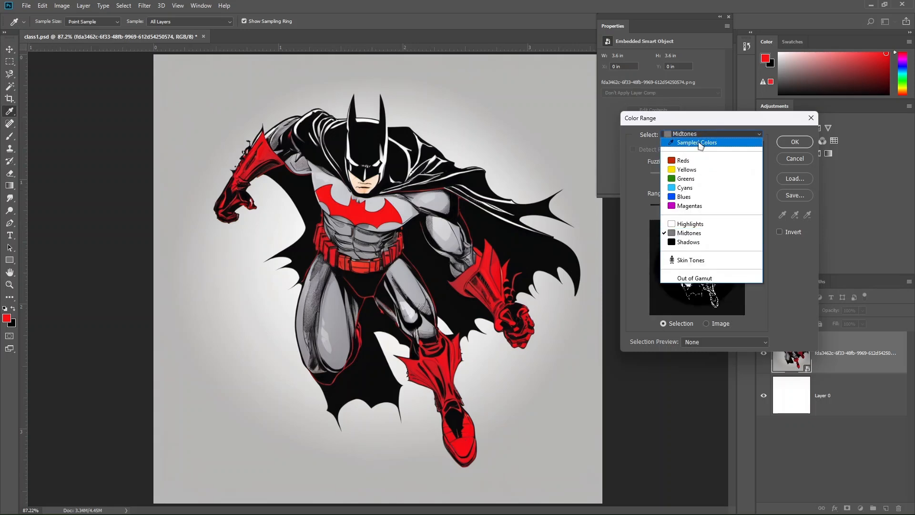
{"action": "left_click", "coordinate": [699, 142]}
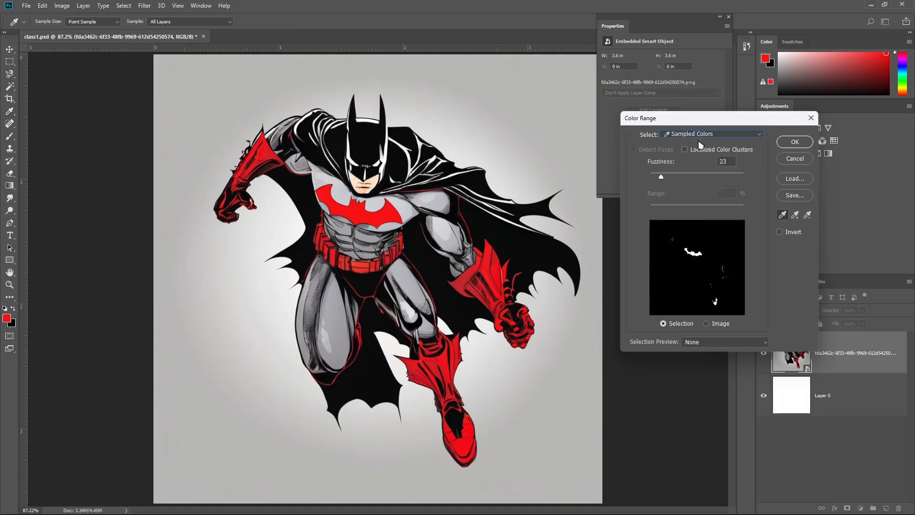
- Add several red and dark shades from the raised forearm's glove to the sampled colors
{"action": "left_click", "coordinate": [783, 217]}
{"action": "left_click", "coordinate": [795, 215]}
{"action": "left_click", "coordinate": [265, 153]}
{"action": "left_click", "coordinate": [246, 163]}
{"action": "left_click", "coordinate": [243, 177]}
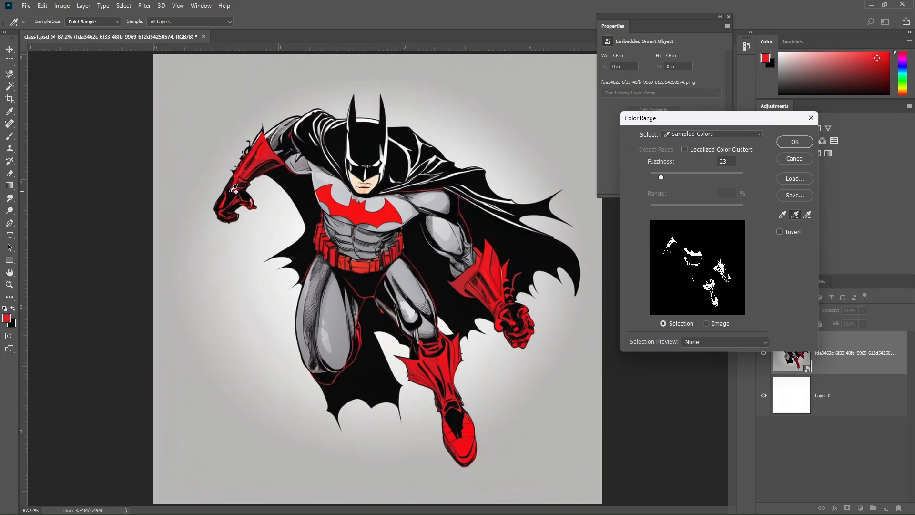
{"action": "left_click", "coordinate": [231, 196]}
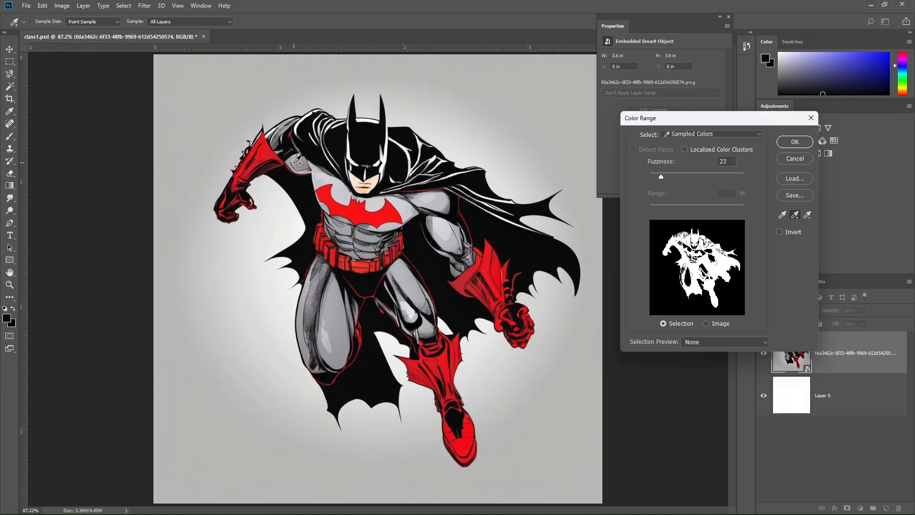
- Add samples from the thigh, chest, arm and other glove to the color range and apply it as a selection
{"action": "left_click", "coordinate": [342, 318]}
{"action": "left_click", "coordinate": [329, 339]}
{"action": "left_click", "coordinate": [325, 326]}
{"action": "left_click", "coordinate": [331, 289]}
{"action": "left_click", "coordinate": [358, 211]}
{"action": "left_click", "coordinate": [436, 221]}
{"action": "left_click", "coordinate": [444, 240]}
{"action": "left_click", "coordinate": [465, 280]}
{"action": "left_click", "coordinate": [490, 295]}
{"action": "left_click", "coordinate": [493, 298]}
{"action": "left_click", "coordinate": [510, 312]}
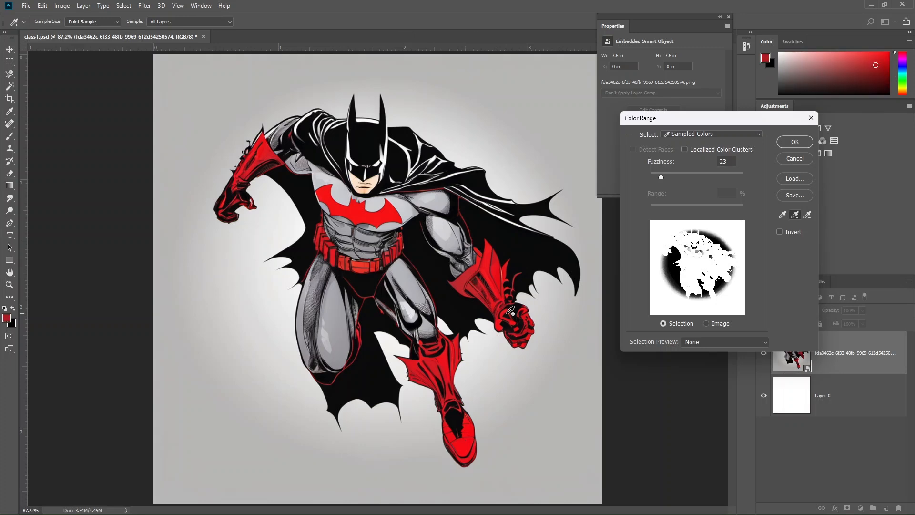
{"action": "left_click", "coordinate": [795, 142]}
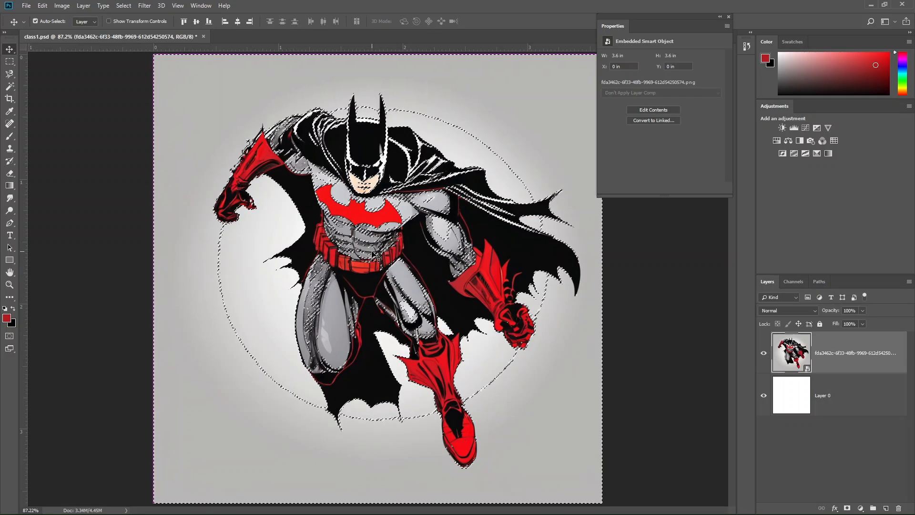
- Clear the color range selection and look over the Batman figure up close
{"action": "key", "text": "ctrl+d"}
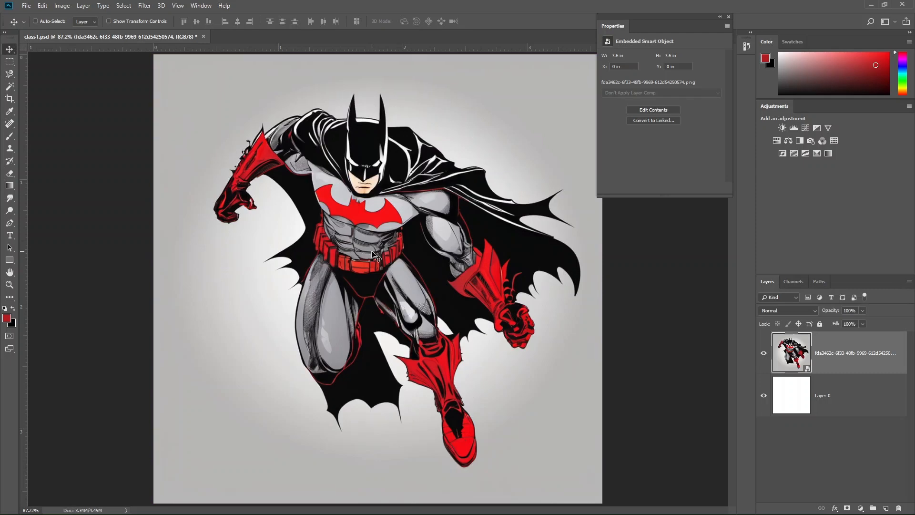
{"action": "scroll", "coordinate": [373, 258], "scroll_direction": "up", "scroll_amount": 5}
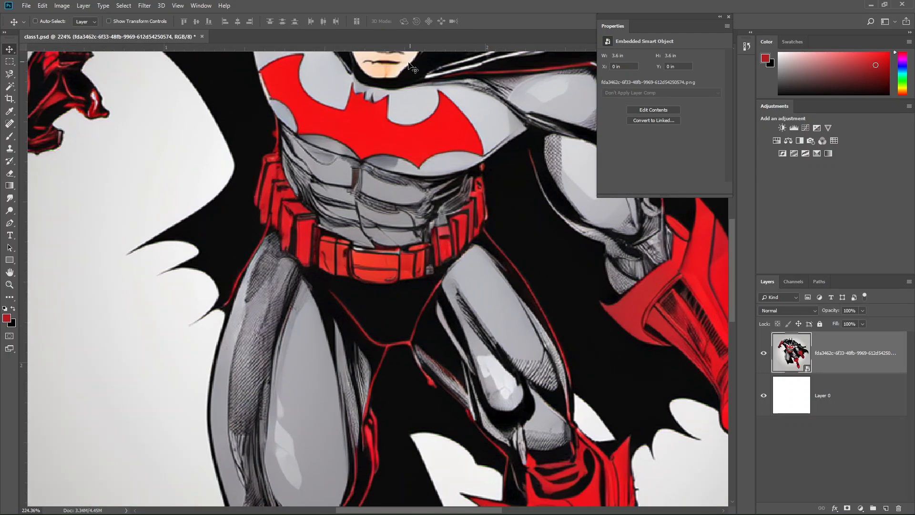
{"action": "scroll", "coordinate": [335, 261], "scroll_direction": "down", "scroll_amount": 5}
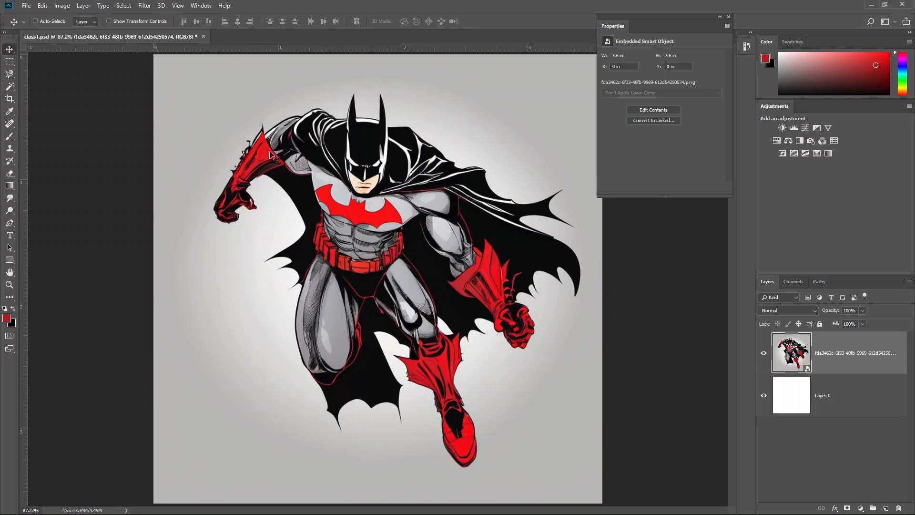
- Start a Focus Area selection on the Batman layer with the automatic in-focus range, keeping the figure in view
{"action": "left_click", "coordinate": [123, 6]}
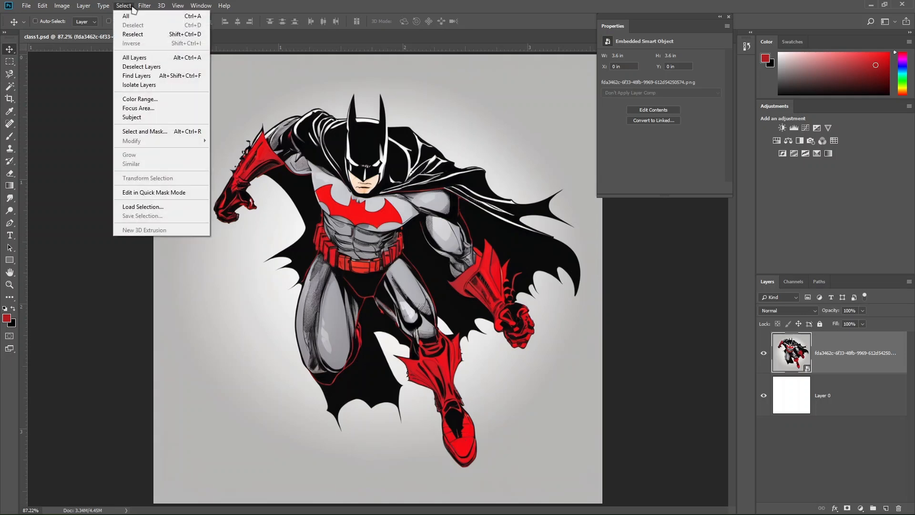
{"action": "left_click", "coordinate": [155, 110]}
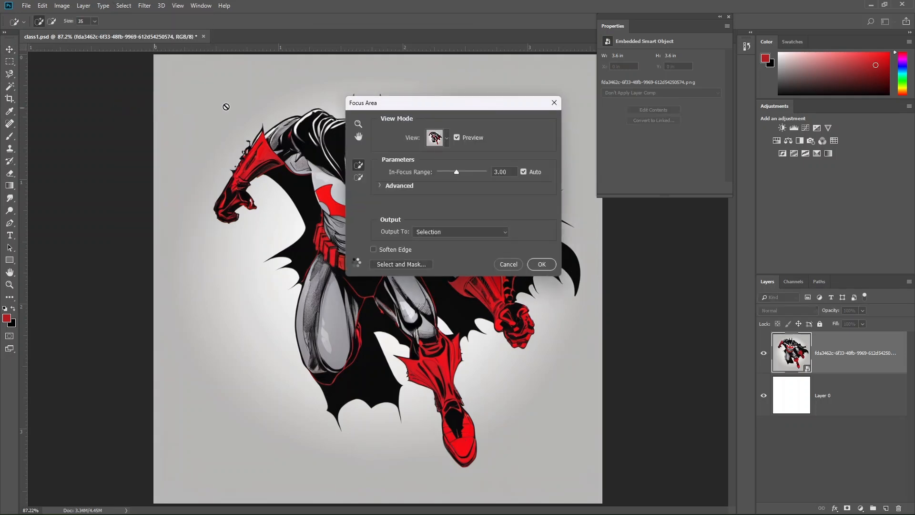
{"action": "left_click_drag", "start_coordinate": [396, 108], "coordinate": [652, 111]}
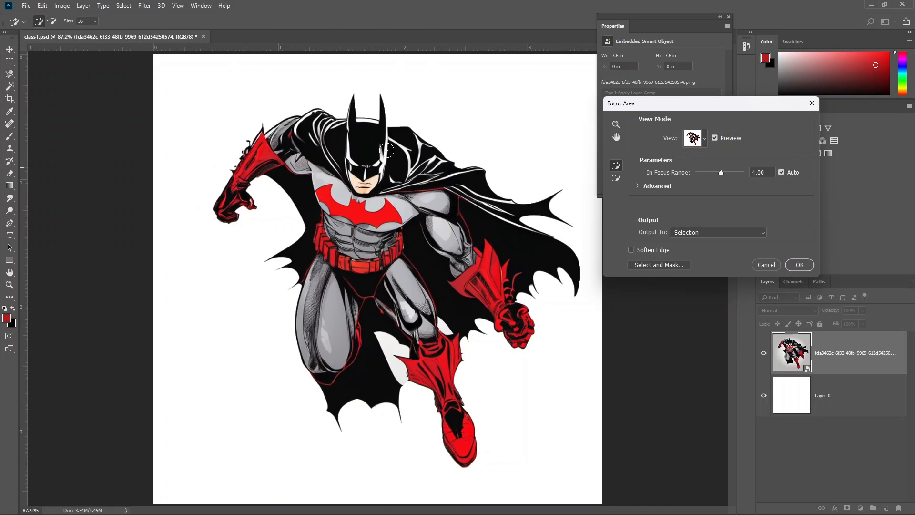
- Preview the focus area in Black & White and On Layers views, and set the view mode to On Black
{"action": "left_click", "coordinate": [701, 141]}
{"action": "left_click", "coordinate": [703, 143]}
{"action": "left_click", "coordinate": [706, 141]}
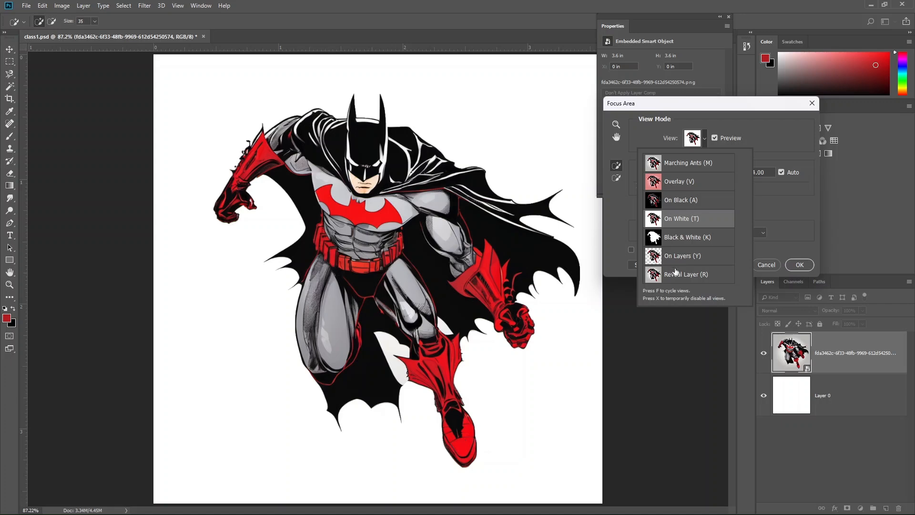
{"action": "left_click", "coordinate": [673, 243]}
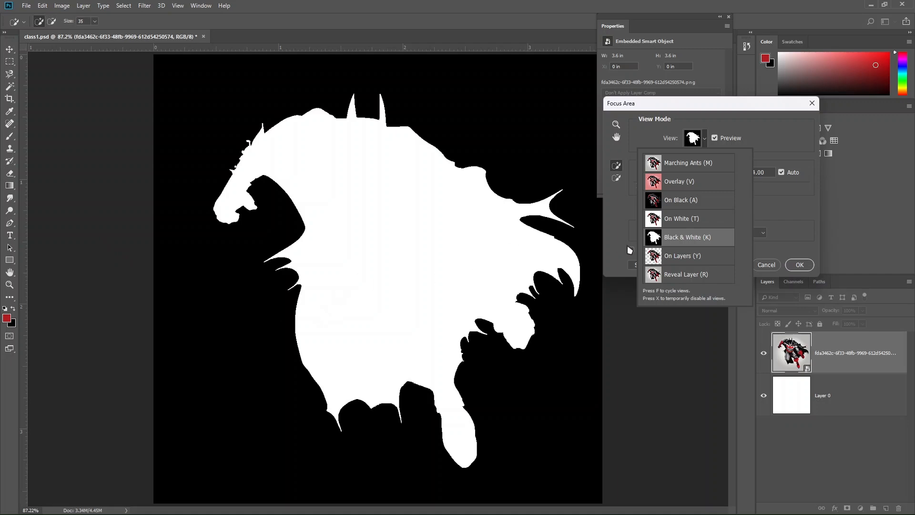
{"action": "left_click", "coordinate": [684, 258]}
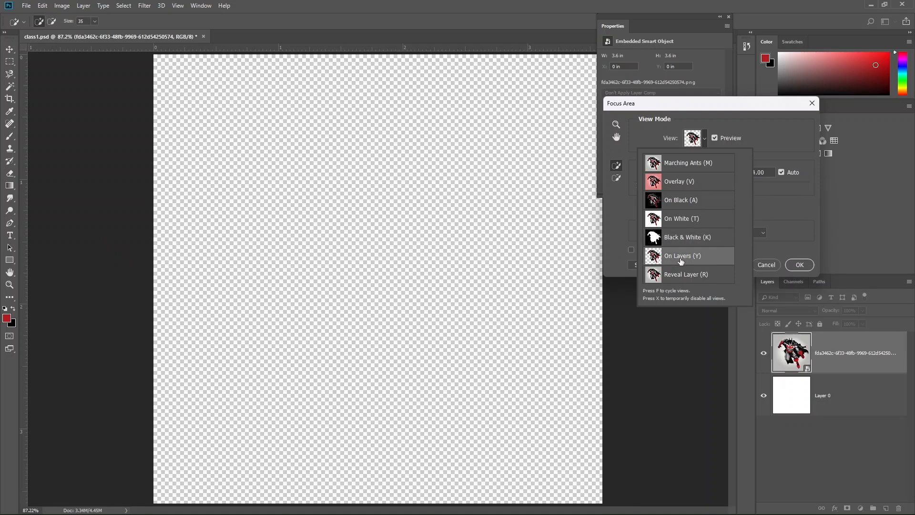
{"action": "left_click", "coordinate": [765, 398]}
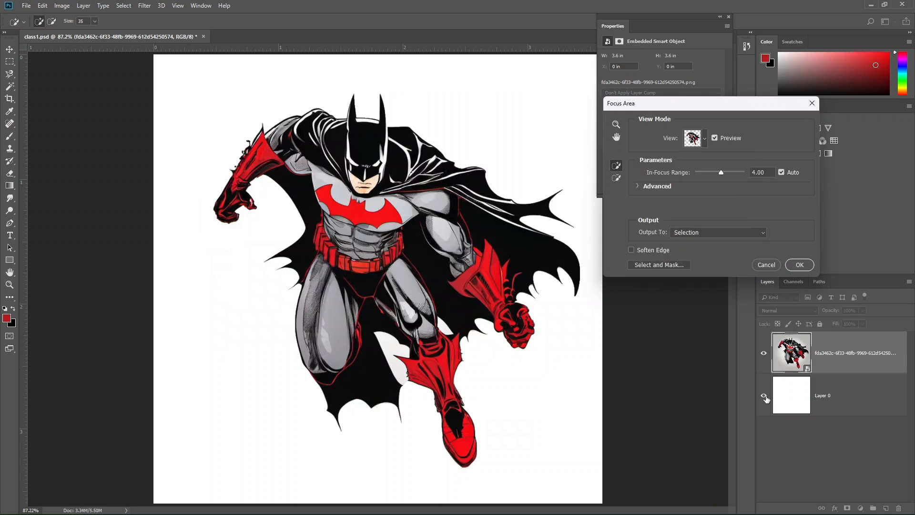
{"action": "left_click", "coordinate": [705, 138]}
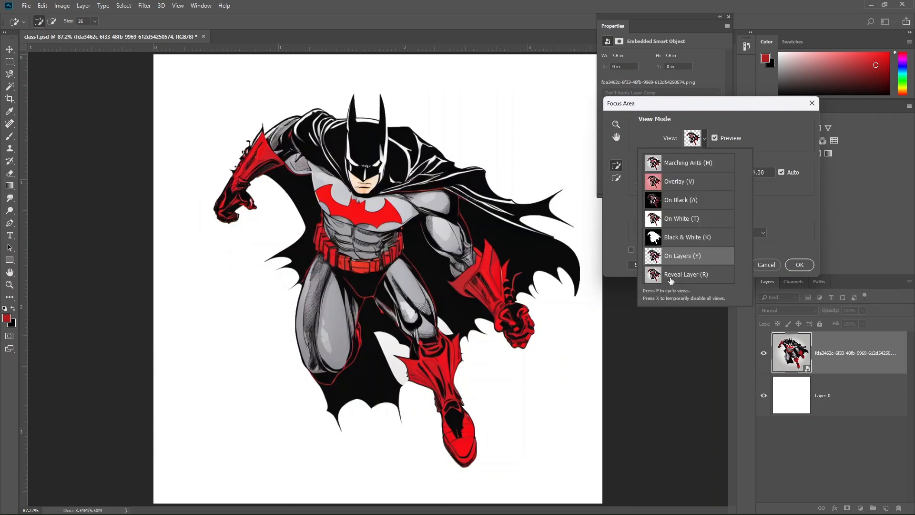
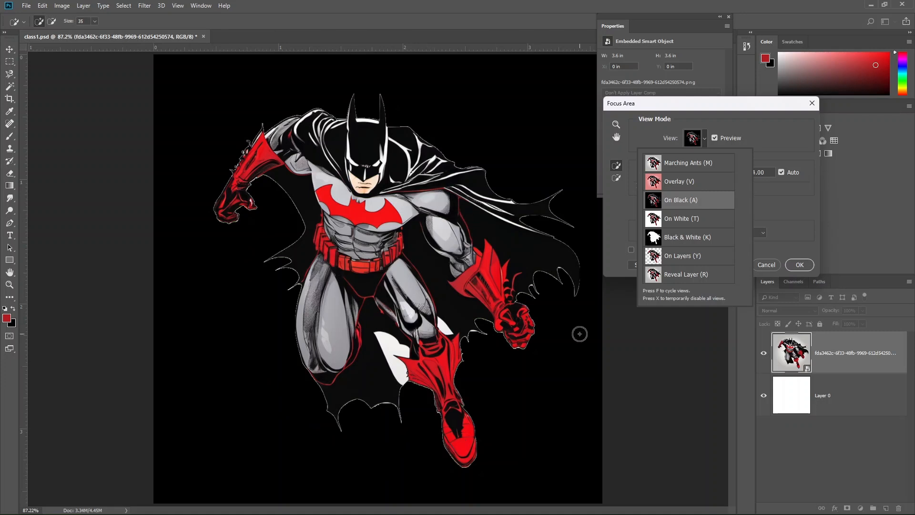
{"action": "left_click", "coordinate": [786, 202]}
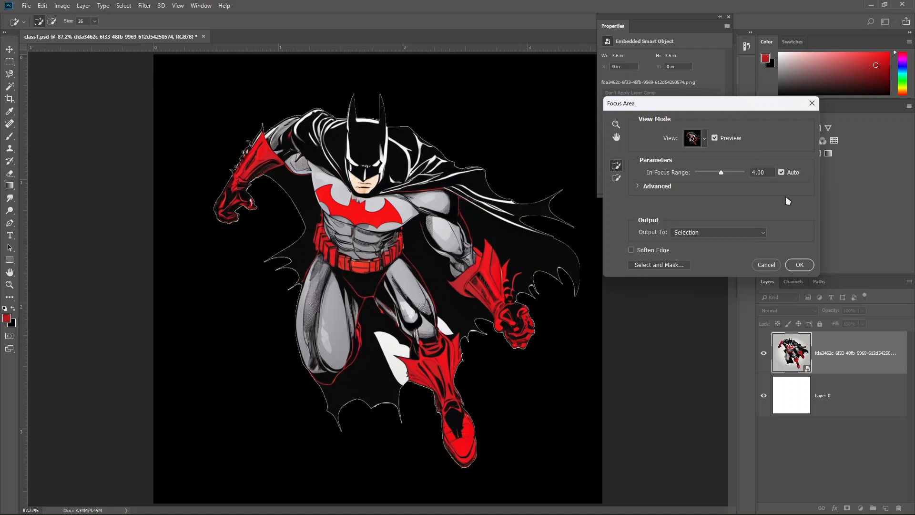
- Set the in-focus range to 3.36 and check the advanced image noise setting
{"action": "left_click_drag", "start_coordinate": [721, 174], "coordinate": [718, 175]}
{"action": "left_click", "coordinate": [638, 187]}
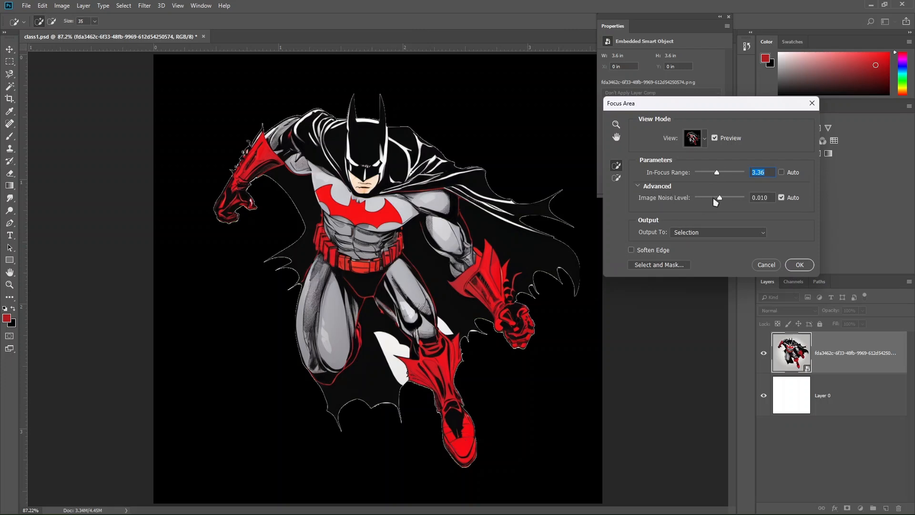
{"action": "left_click", "coordinate": [660, 189]}
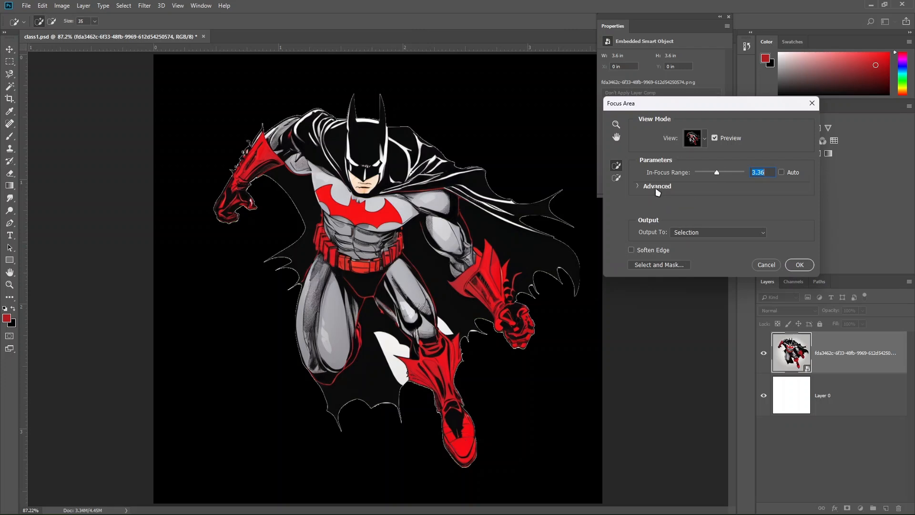
- Subtract the white gap between the cape and the extended leg from the focus area, and add the boot's edges back
{"action": "left_click", "coordinate": [616, 178]}
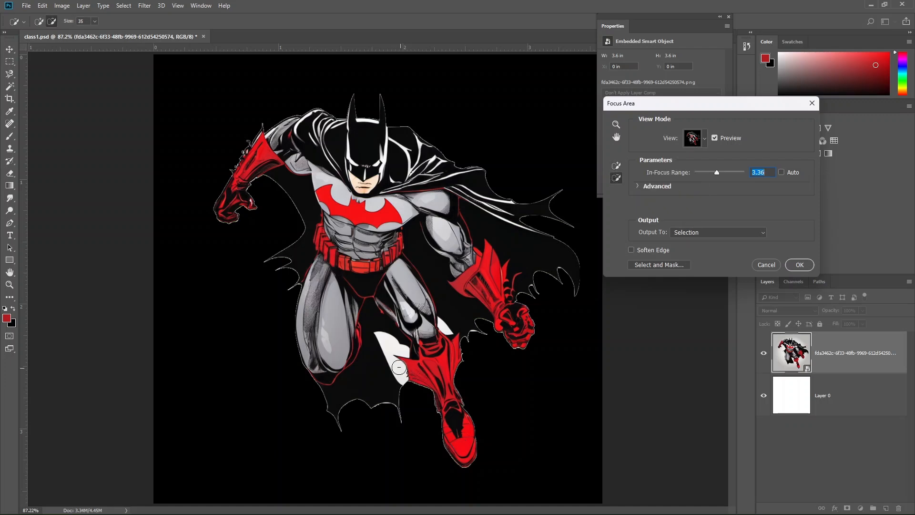
{"action": "left_click_drag", "start_coordinate": [383, 339], "coordinate": [401, 374]}
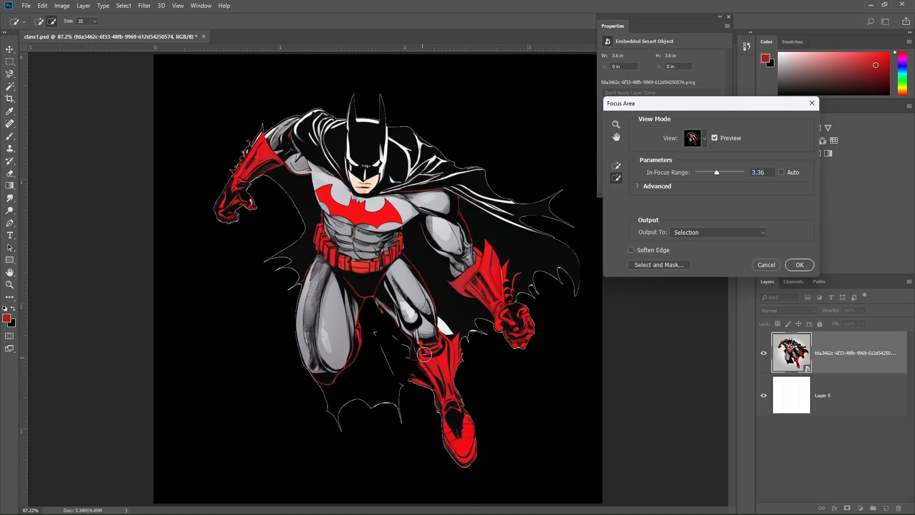
{"action": "left_click", "coordinate": [616, 166]}
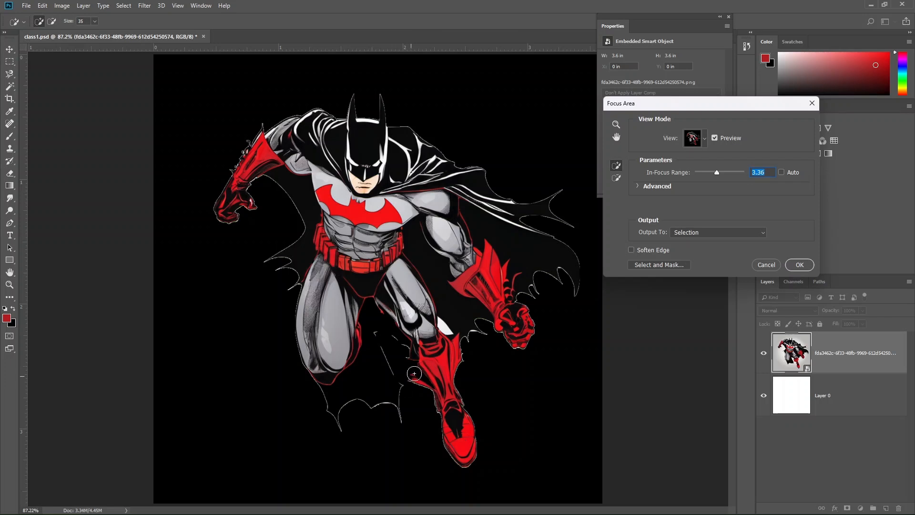
{"action": "mouse_move", "coordinate": [419, 374]}
{"action": "left_mouse_down"}
{"action": "mouse_move", "coordinate": [433, 390]}
{"action": "mouse_move", "coordinate": [421, 365]}
{"action": "mouse_move", "coordinate": [445, 385]}
{"action": "mouse_move", "coordinate": [416, 375]}
{"action": "mouse_move", "coordinate": [421, 365]}
{"action": "mouse_move", "coordinate": [430, 386]}
{"action": "mouse_move", "coordinate": [407, 367]}
{"action": "left_mouse_up"}
{"action": "mouse_move", "coordinate": [433, 396]}
{"action": "left_mouse_down"}
{"action": "mouse_move", "coordinate": [407, 353]}
{"action": "mouse_move", "coordinate": [452, 391]}
{"action": "left_mouse_up"}
- Remove the leftover white patches around the boot and behind the knee with a size 13 brush, and apply the focus selection
{"action": "key", "text": "alt"}
{"action": "scroll", "coordinate": [398, 357], "scroll_direction": "up", "scroll_amount": 8}
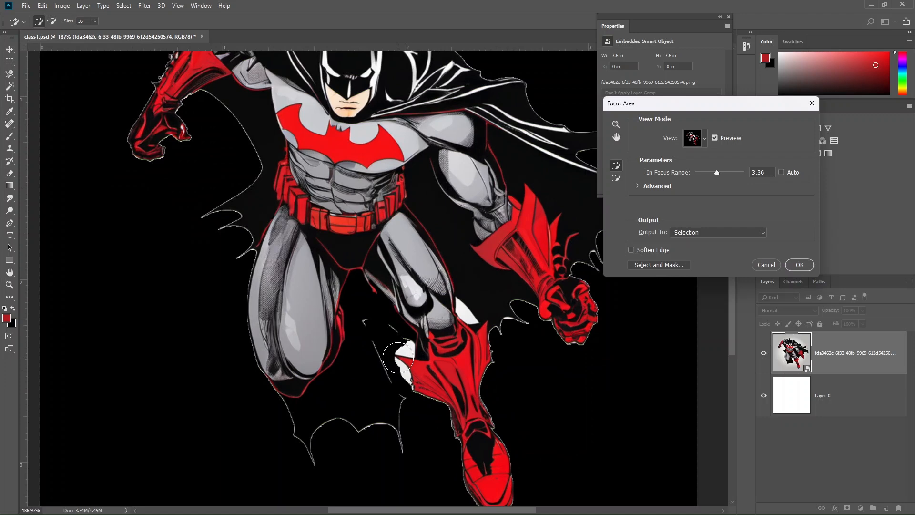
{"action": "right_click", "coordinate": [414, 348], "text": "alt"}
{"action": "mouse_move", "coordinate": [413, 353]}
{"action": "left_mouse_down"}
{"action": "mouse_move", "coordinate": [403, 349]}
{"action": "mouse_move", "coordinate": [413, 344]}
{"action": "mouse_move", "coordinate": [419, 354]}
{"action": "left_mouse_up"}
{"action": "mouse_move", "coordinate": [401, 388]}
{"action": "left_mouse_down"}
{"action": "mouse_move", "coordinate": [396, 372]}
{"action": "mouse_move", "coordinate": [409, 380]}
{"action": "mouse_move", "coordinate": [392, 363]}
{"action": "mouse_move", "coordinate": [403, 361]}
{"action": "left_mouse_up"}
{"action": "left_click_drag", "start_coordinate": [491, 273], "coordinate": [493, 284]}
{"action": "key", "text": "ctrl+0"}
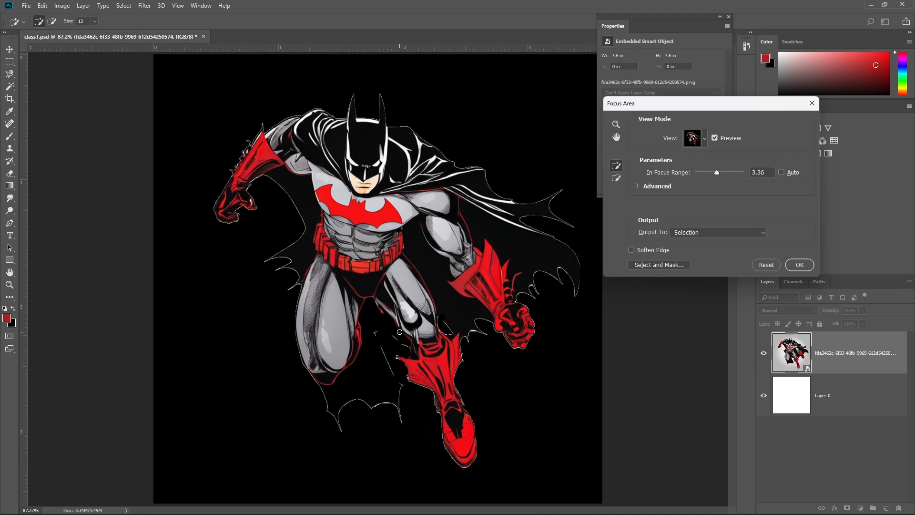
{"action": "left_click", "coordinate": [798, 265]}
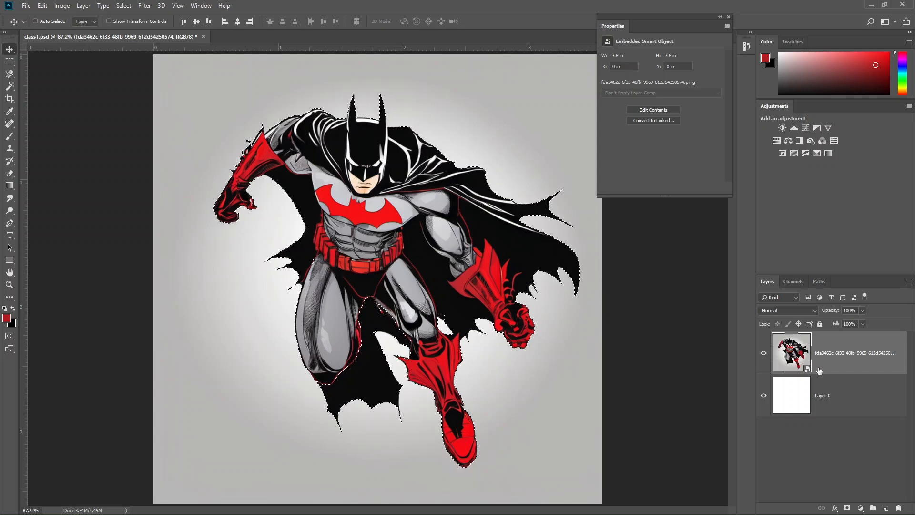
- Try copying the focus selection to a new layer with the original Batman layer hidden, and undo it
{"action": "key", "text": "ctrl+j"}
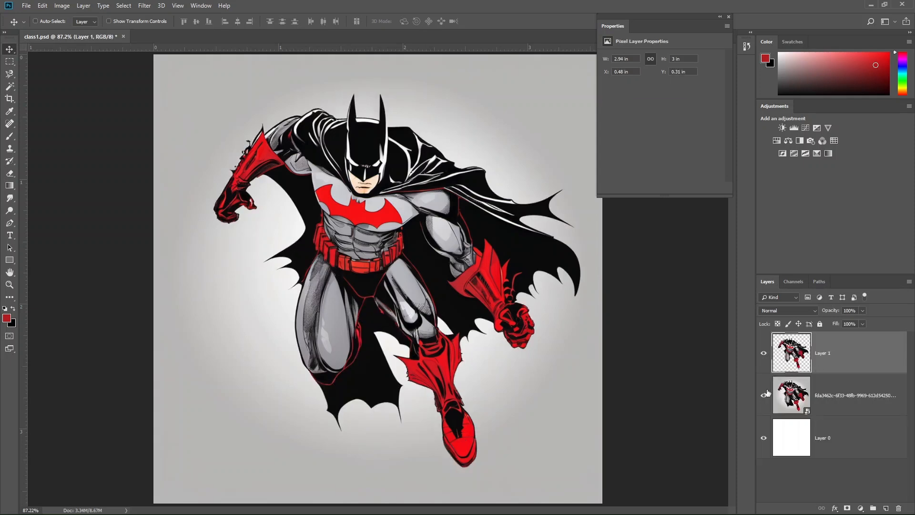
{"action": "left_click", "coordinate": [763, 395]}
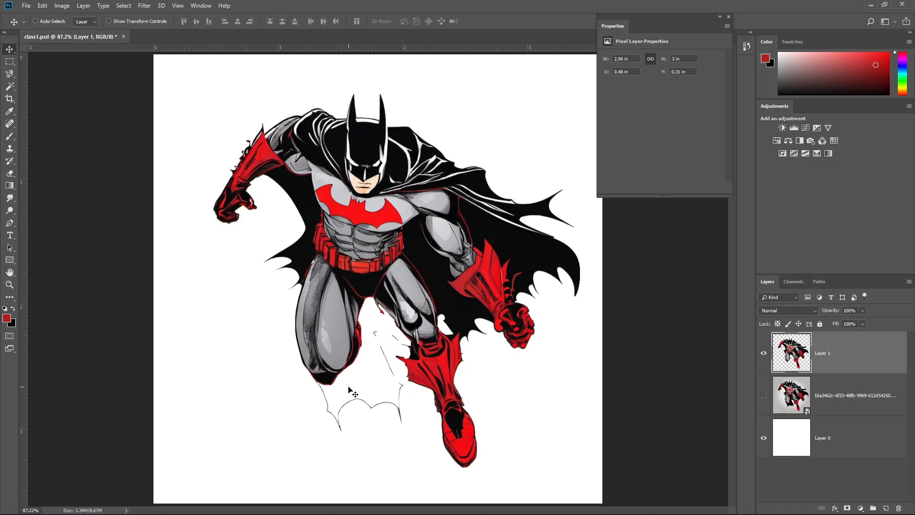
{"action": "key", "text": "ctrl+z"}
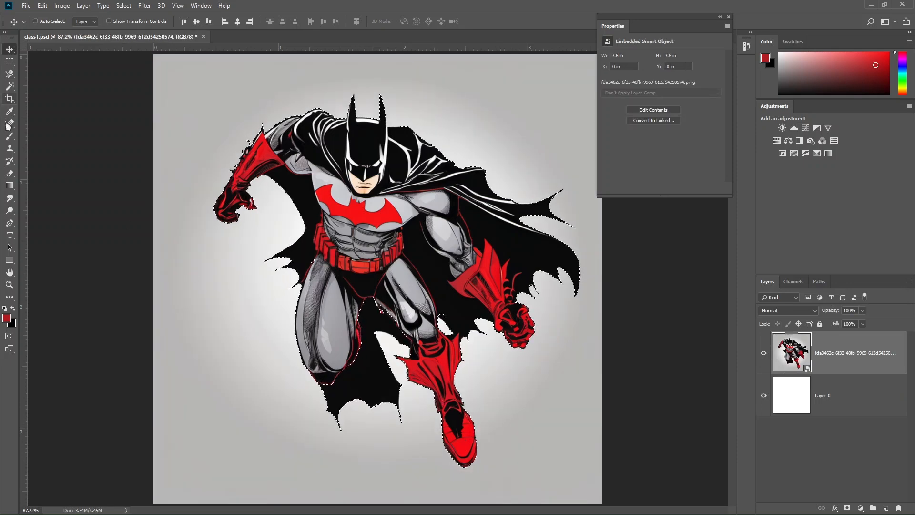
- Add the missing lower part of the cape to the selection with the Quick Selection tool
{"action": "right_click", "coordinate": [12, 75]}
{"action": "left_click", "coordinate": [11, 86]}
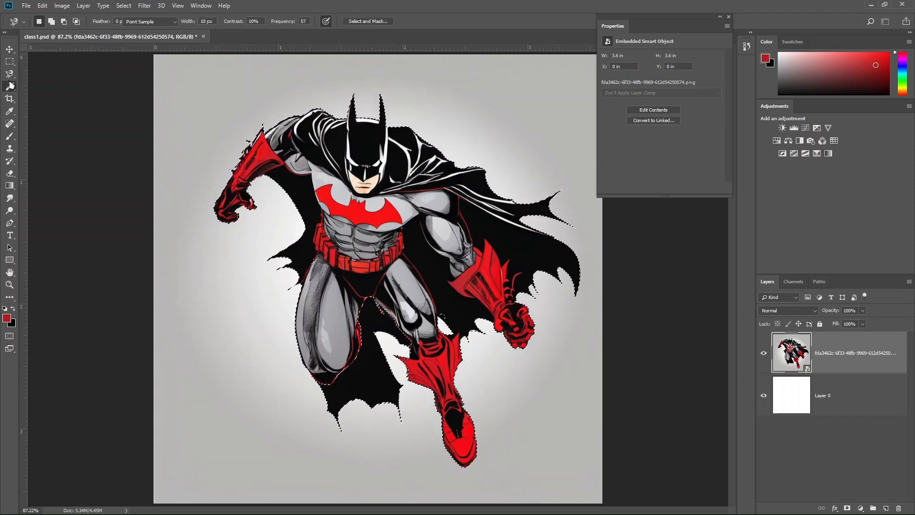
{"action": "right_click", "coordinate": [12, 86]}
{"action": "left_click", "coordinate": [47, 86]}
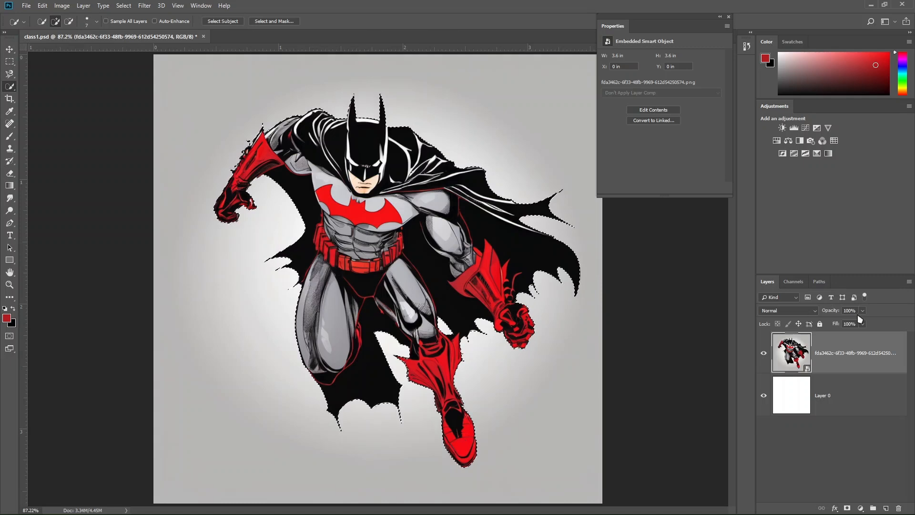
- Copy the completed selection to a new layer and hide the original Batman layer to check the cutout
{"action": "key", "text": "ctrl+j"}
{"action": "left_click", "coordinate": [764, 396]}
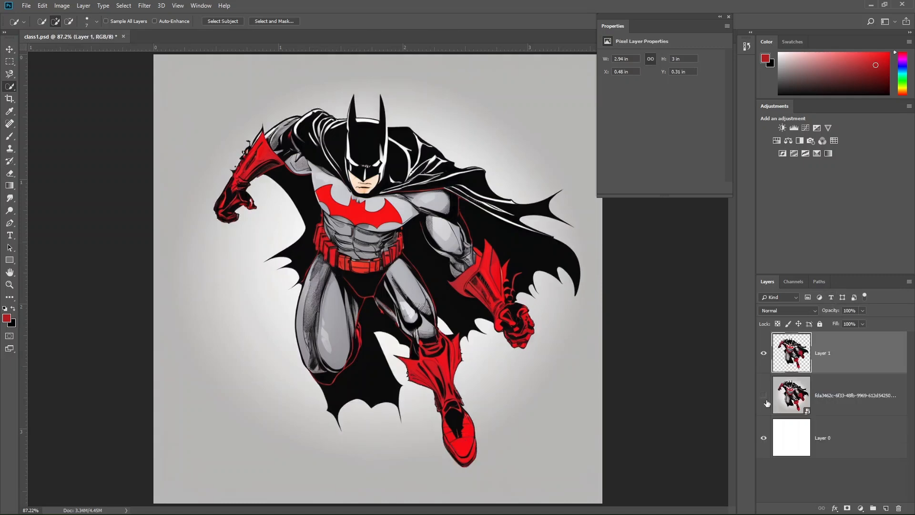
{"action": "left_click", "coordinate": [761, 397]}
{"action": "left_click", "coordinate": [761, 397]}
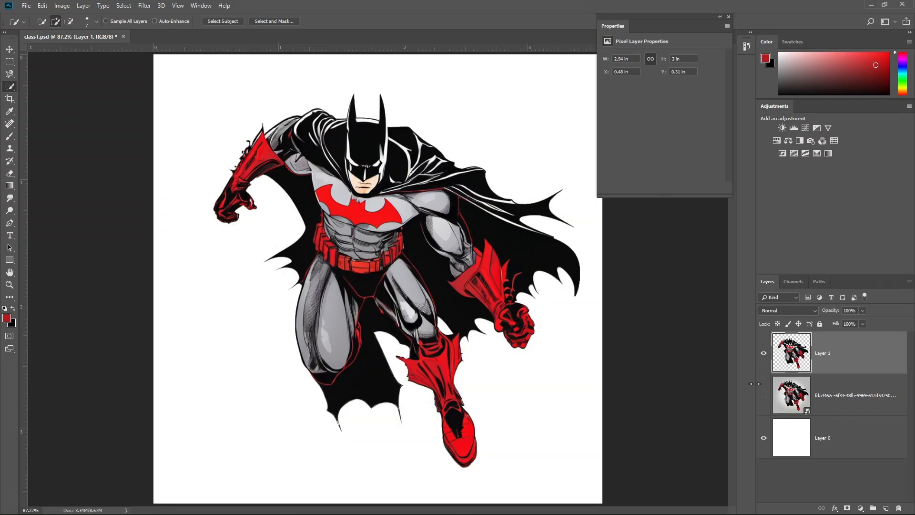
- Hide the focus-area cutout layer, show the original Batman layer again and make it active
{"action": "left_click", "coordinate": [125, 7]}
{"action": "left_click", "coordinate": [763, 352]}
{"action": "left_click", "coordinate": [763, 395]}
{"action": "left_click", "coordinate": [123, 6]}
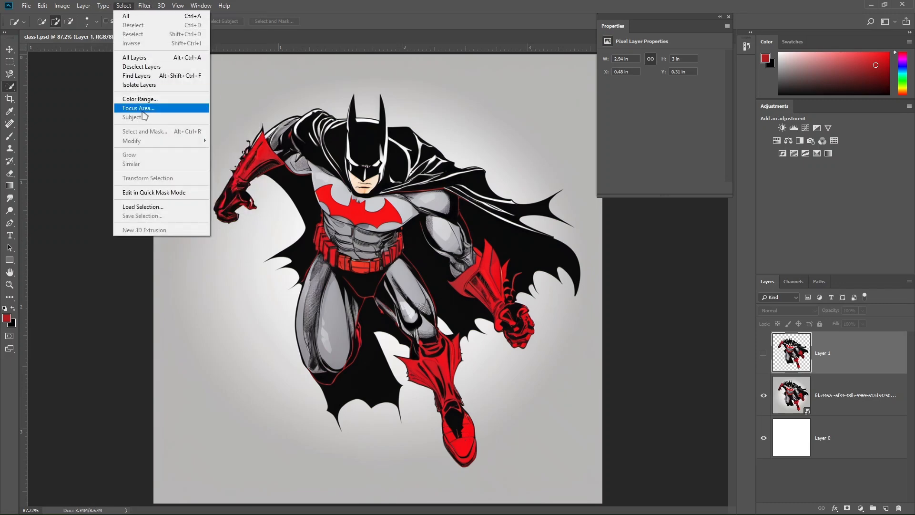
{"action": "left_click", "coordinate": [390, 178]}
{"action": "left_click", "coordinate": [842, 396]}
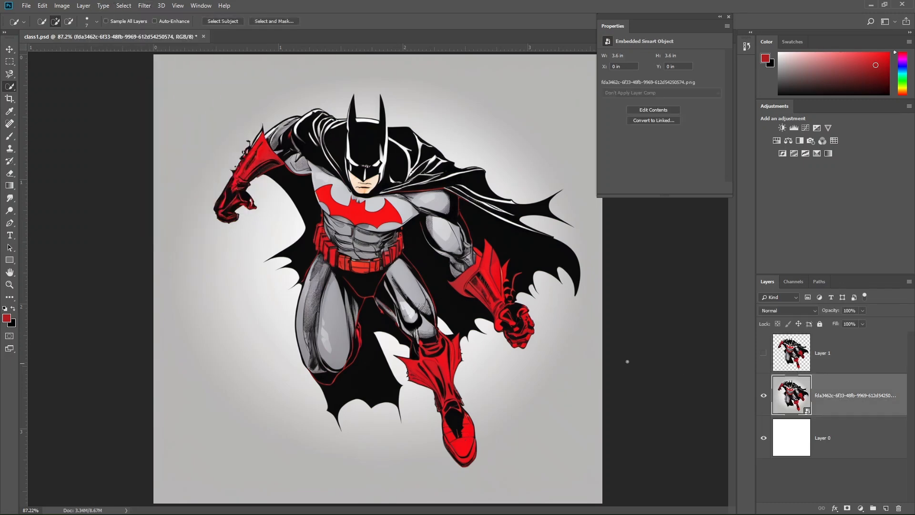
- Select the Batman figure automatically with the Select Subject command
{"action": "key", "text": "v"}
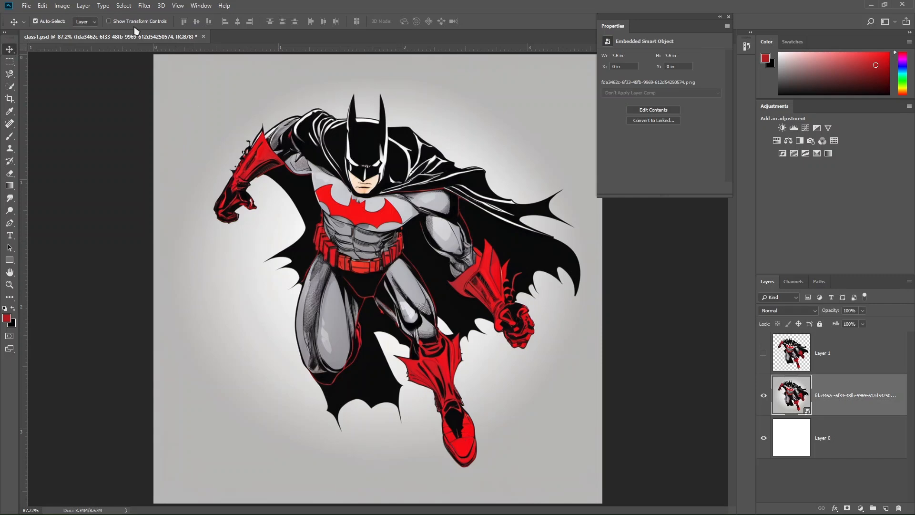
{"action": "left_click", "coordinate": [123, 5]}
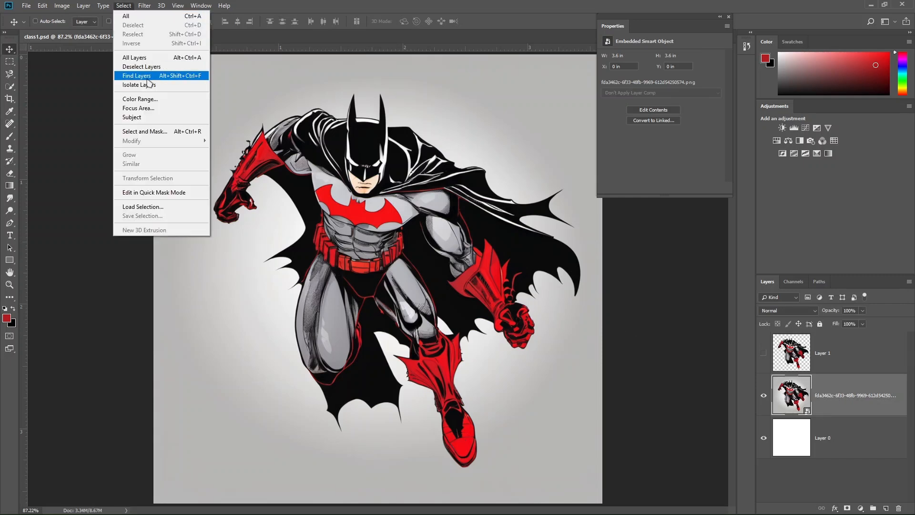
{"action": "left_click", "coordinate": [136, 116]}
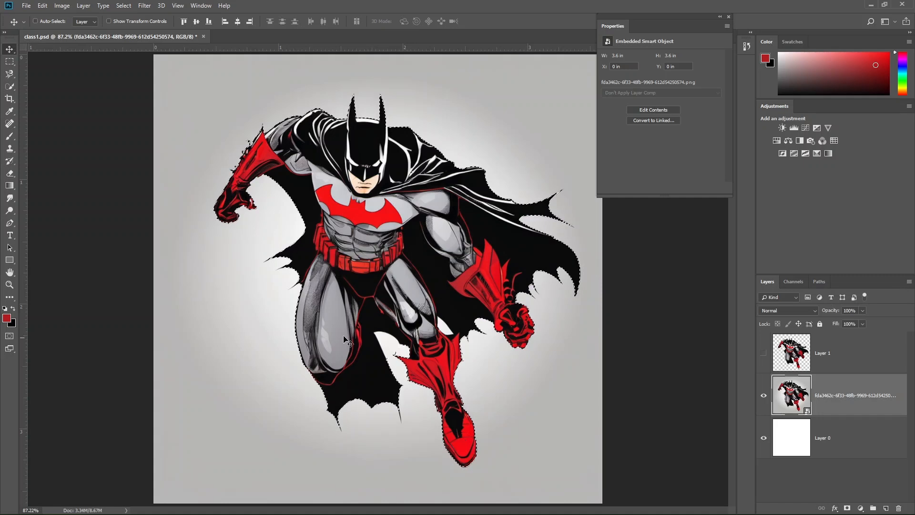
- Copy the subject selection to a new layer with the original hidden, and test-move the cutout, undoing the move
{"action": "key", "text": "ctrl+j"}
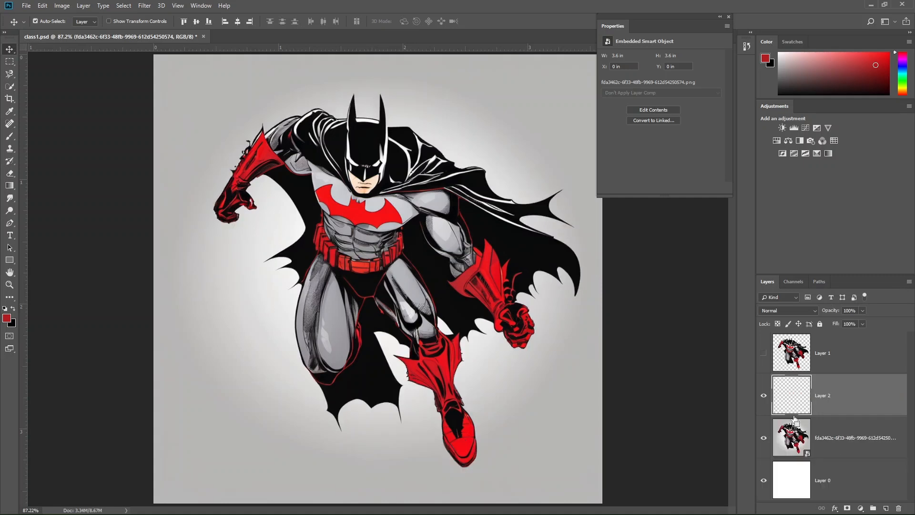
{"action": "left_click", "coordinate": [763, 437]}
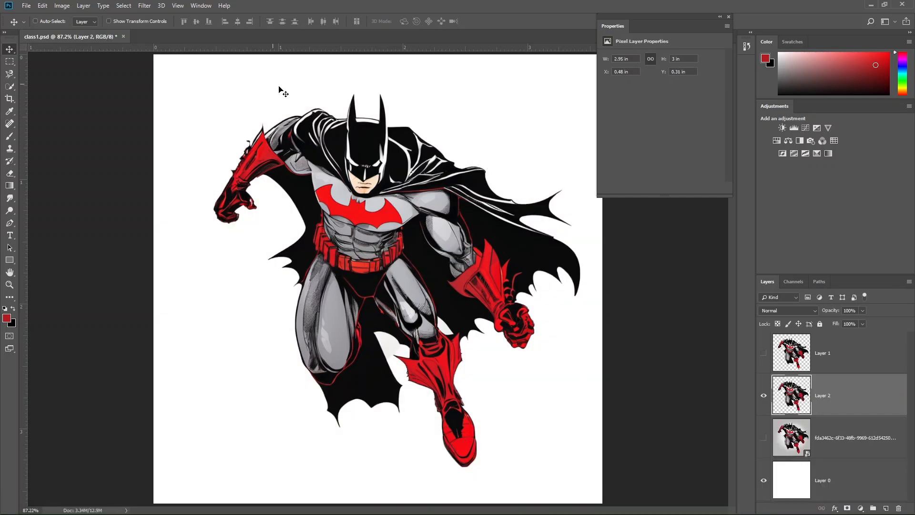
{"action": "left_click_drag", "start_coordinate": [351, 167], "coordinate": [415, 146]}
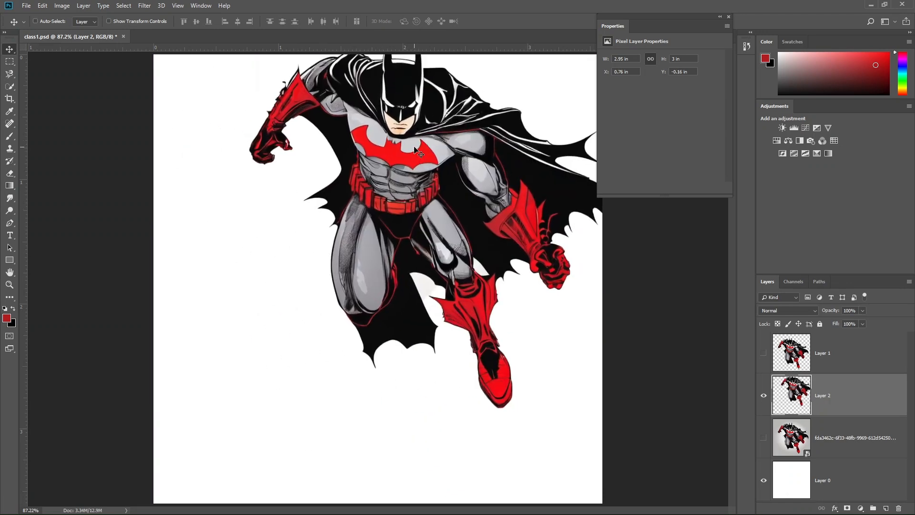
{"action": "key", "text": "ctrl+z"}
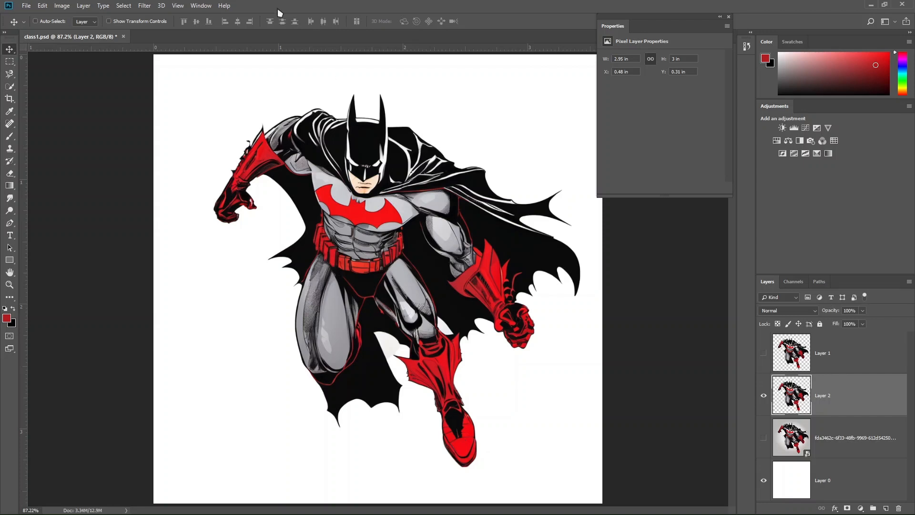
- Hide the subject cutout layer, and show and activate the original Batman layer for another selection
{"action": "left_click", "coordinate": [132, 4]}
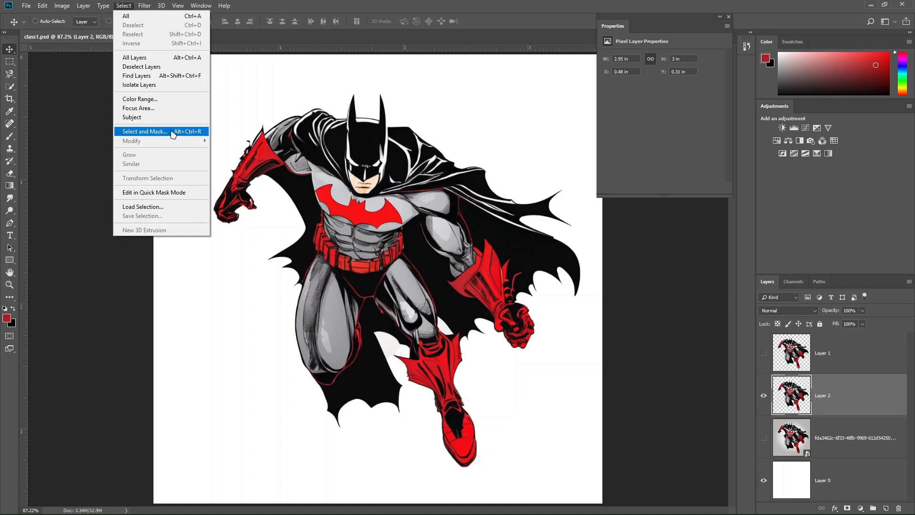
{"action": "left_click", "coordinate": [763, 395]}
{"action": "left_click", "coordinate": [764, 437]}
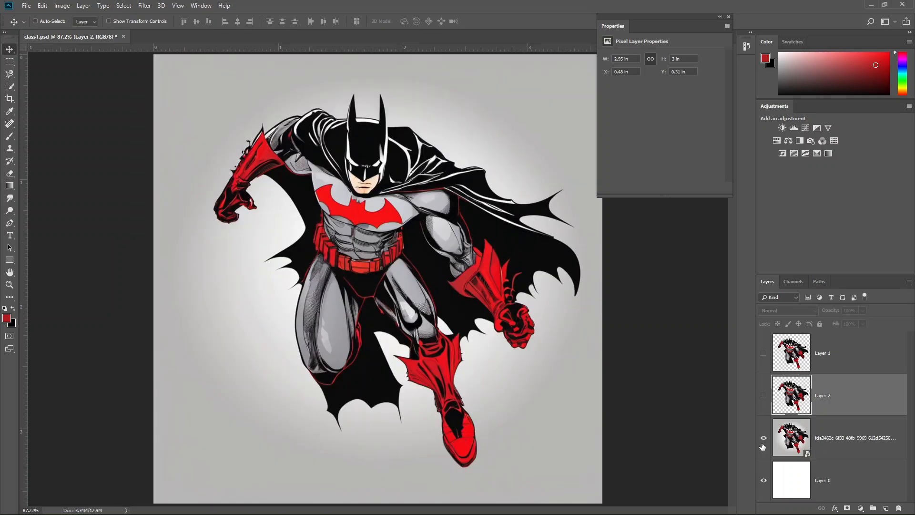
{"action": "left_click", "coordinate": [123, 5]}
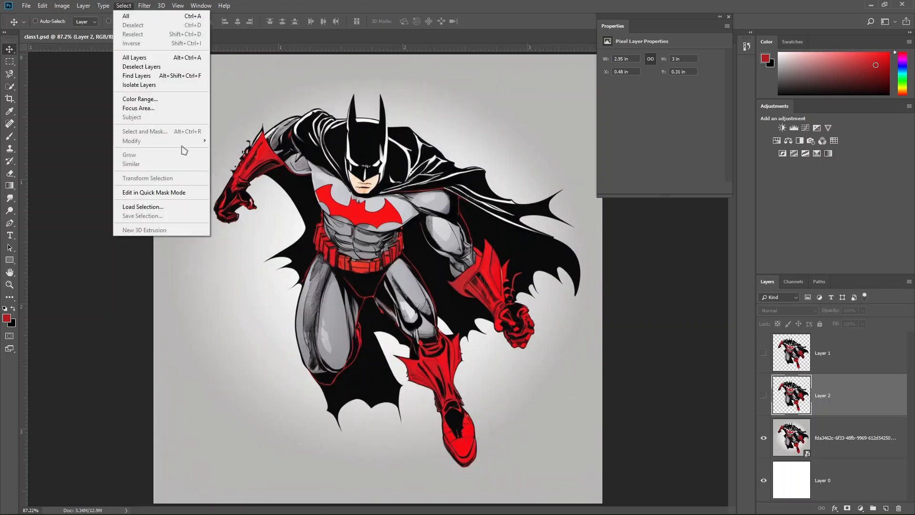
{"action": "left_click", "coordinate": [820, 456]}
{"action": "left_click", "coordinate": [819, 456]}
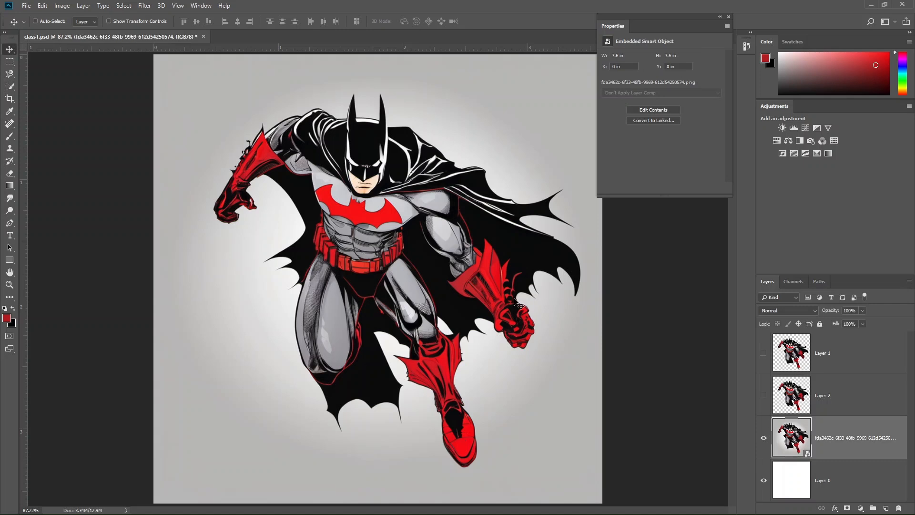
- Open the original Batman layer in Select and Mask and brush a quick selection over the raised arm, torso and thighs
{"action": "left_click", "coordinate": [123, 5]}
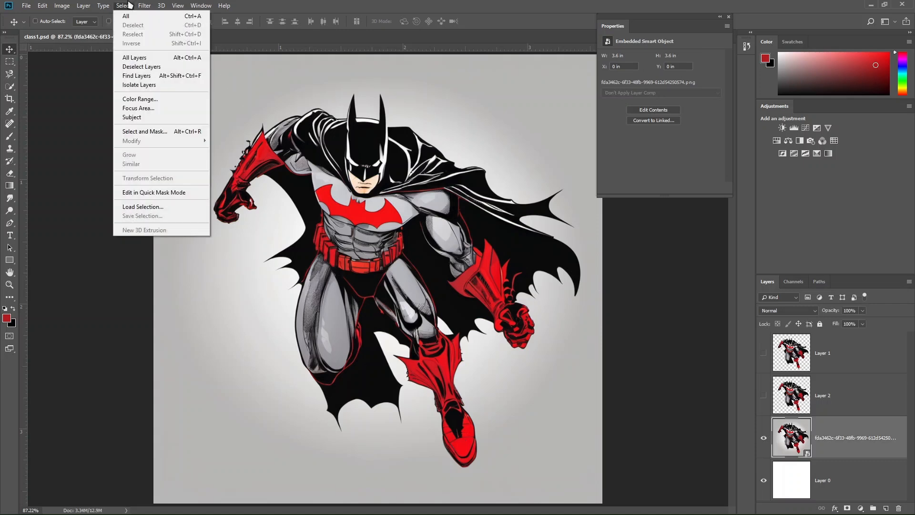
{"action": "left_click", "coordinate": [135, 132]}
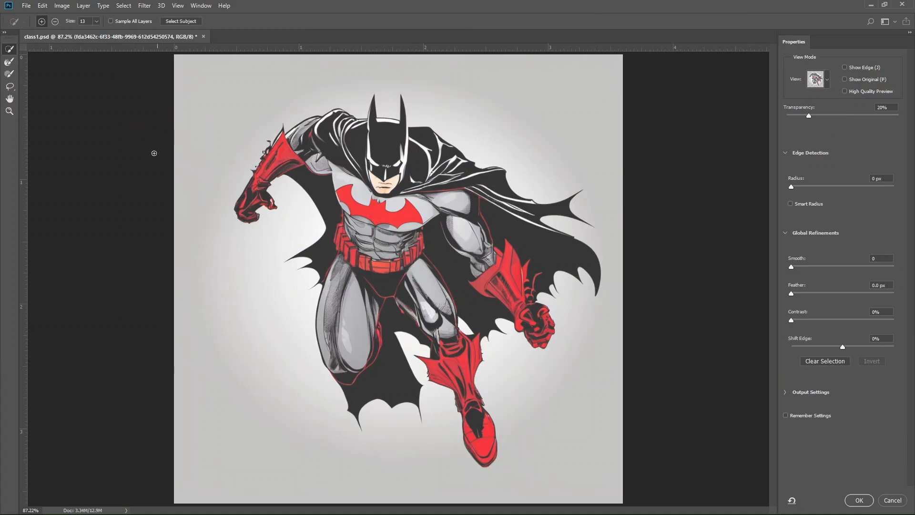
{"action": "mouse_move", "coordinate": [351, 195]}
{"action": "left_mouse_down"}
{"action": "mouse_move", "coordinate": [378, 256]}
{"action": "mouse_move", "coordinate": [374, 223]}
{"action": "mouse_move", "coordinate": [325, 154]}
{"action": "mouse_move", "coordinate": [334, 144]}
{"action": "mouse_move", "coordinate": [312, 138]}
{"action": "mouse_move", "coordinate": [282, 154]}
{"action": "mouse_move", "coordinate": [245, 209]}
{"action": "left_mouse_up"}
{"action": "mouse_move", "coordinate": [279, 162]}
{"action": "left_mouse_down"}
{"action": "mouse_move", "coordinate": [365, 237]}
{"action": "mouse_move", "coordinate": [357, 269]}
{"action": "mouse_move", "coordinate": [439, 281]}
{"action": "left_mouse_up"}
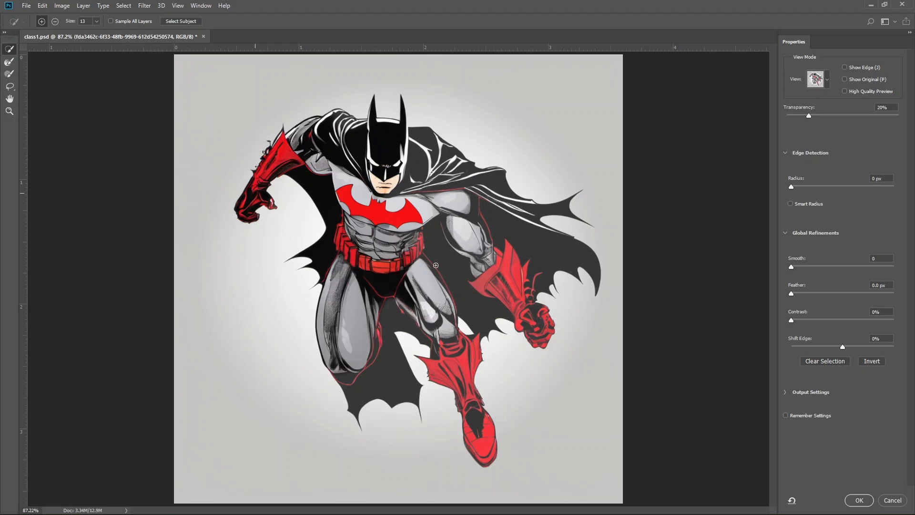
{"action": "left_click", "coordinate": [389, 305]}
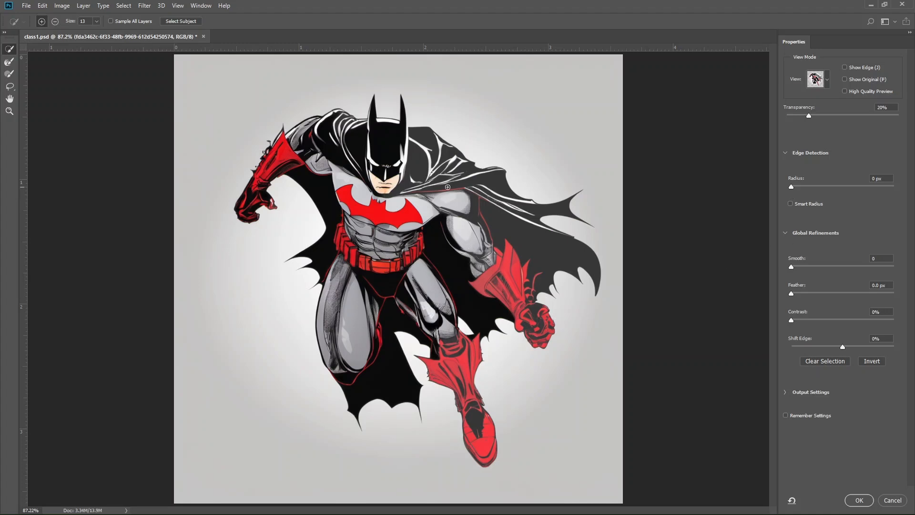
- Set the edge detection radius to 5 px and the preview transparency to 100%
{"action": "mouse_move", "coordinate": [810, 190]}
{"action": "left_mouse_down"}
{"action": "mouse_move", "coordinate": [904, 196]}
{"action": "mouse_move", "coordinate": [780, 201]}
{"action": "mouse_move", "coordinate": [818, 191]}
{"action": "left_mouse_up"}
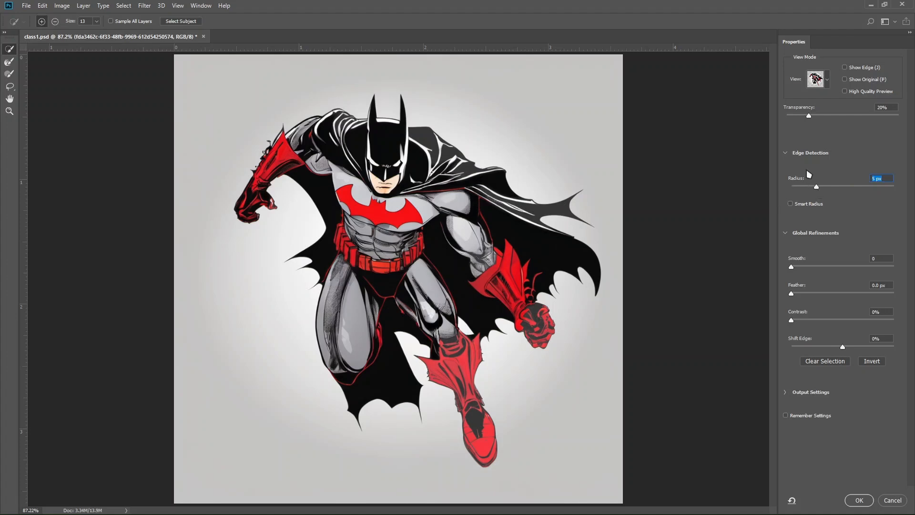
{"action": "left_click_drag", "start_coordinate": [809, 116], "coordinate": [898, 116]}
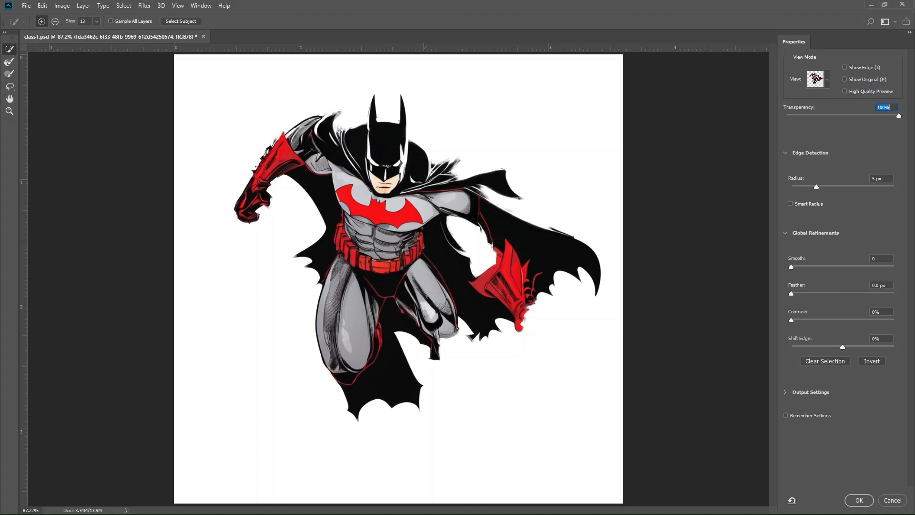
- Brush the missing cape, arm, boot and fist into the selection, try a higher contrast, and discard the Select and Mask edits
{"action": "mouse_move", "coordinate": [346, 122]}
{"action": "left_mouse_down"}
{"action": "mouse_move", "coordinate": [396, 135]}
{"action": "mouse_move", "coordinate": [450, 169]}
{"action": "mouse_move", "coordinate": [489, 232]}
{"action": "mouse_move", "coordinate": [488, 179]}
{"action": "mouse_move", "coordinate": [462, 169]}
{"action": "left_mouse_up"}
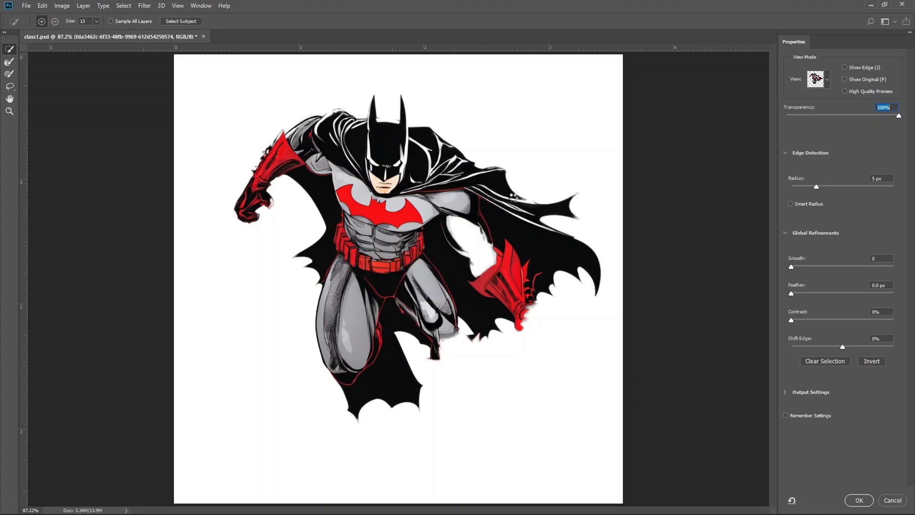
{"action": "left_click_drag", "start_coordinate": [466, 229], "coordinate": [469, 257]}
{"action": "mouse_move", "coordinate": [469, 324]}
{"action": "left_mouse_down"}
{"action": "mouse_move", "coordinate": [450, 364]}
{"action": "mouse_move", "coordinate": [463, 404]}
{"action": "left_mouse_up"}
{"action": "left_click", "coordinate": [469, 420]}
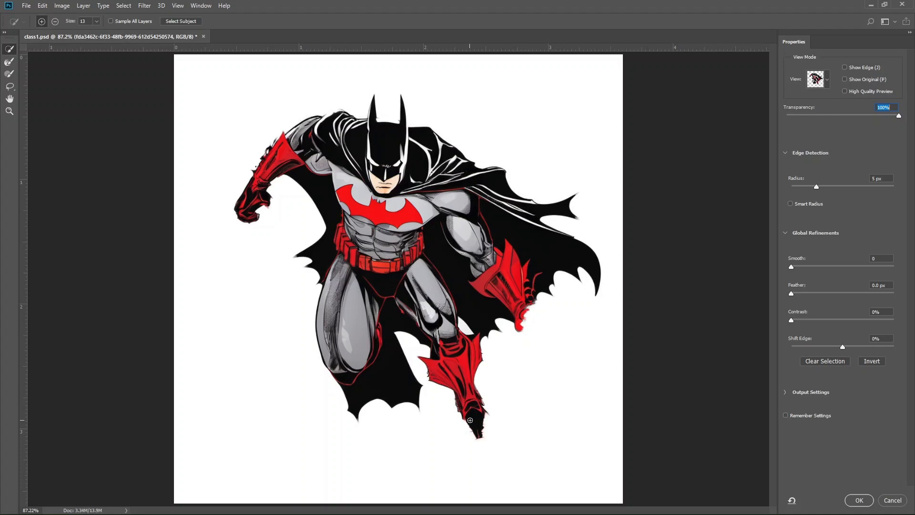
{"action": "left_click", "coordinate": [469, 445]}
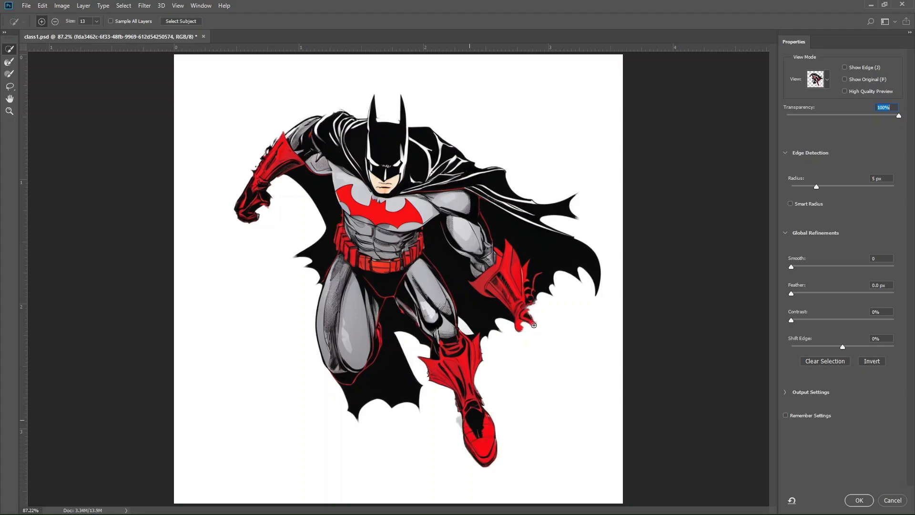
{"action": "left_click_drag", "start_coordinate": [527, 318], "coordinate": [553, 336]}
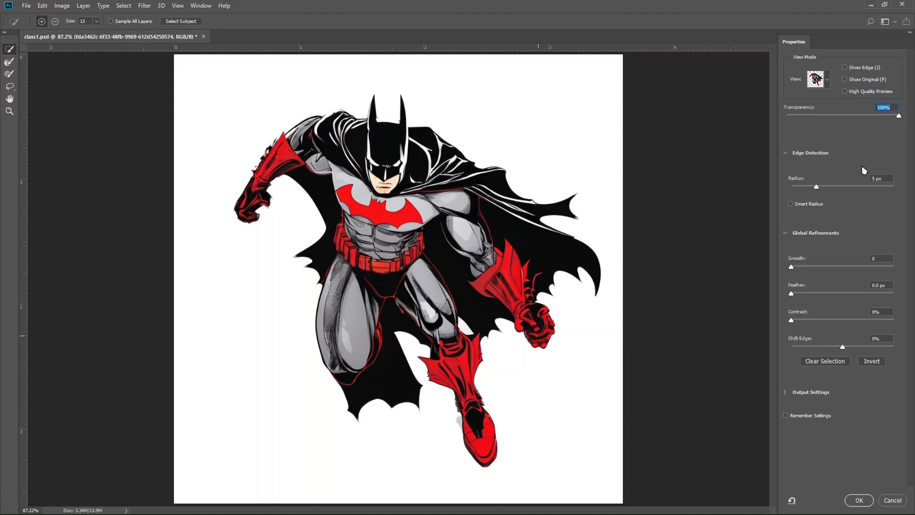
{"action": "left_click_drag", "start_coordinate": [792, 320], "coordinate": [840, 321]}
{"action": "left_click", "coordinate": [892, 500]}
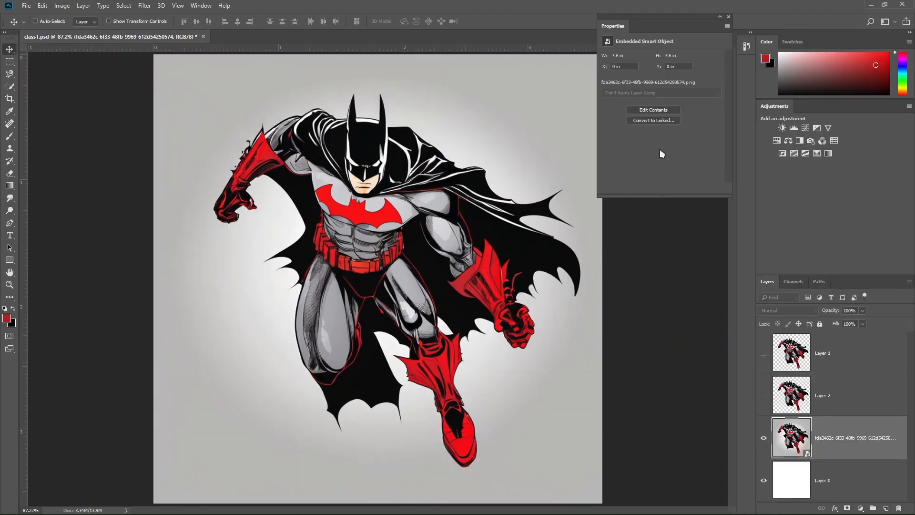
- Show the Layer 2 cutout instead of the original Batman, and marquee-select the whole canvas on Layer 0
{"action": "left_click", "coordinate": [763, 441]}
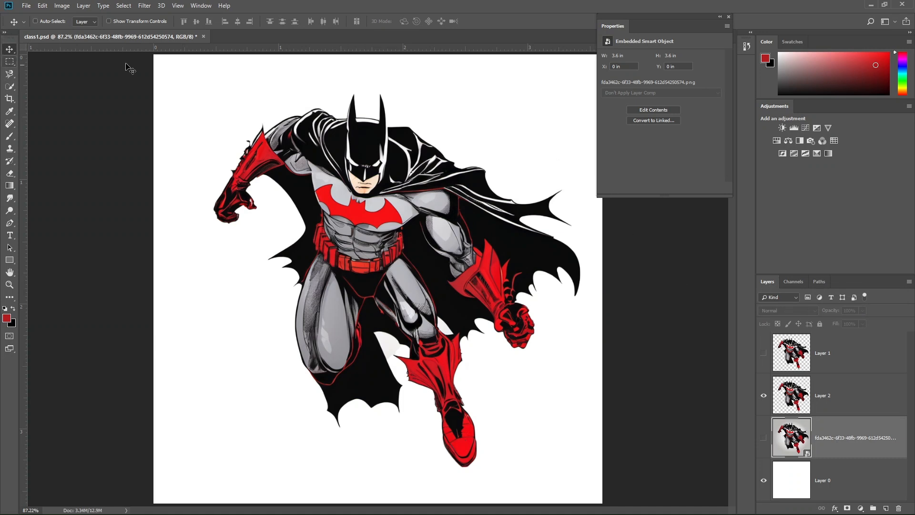
{"action": "left_click", "coordinate": [829, 478]}
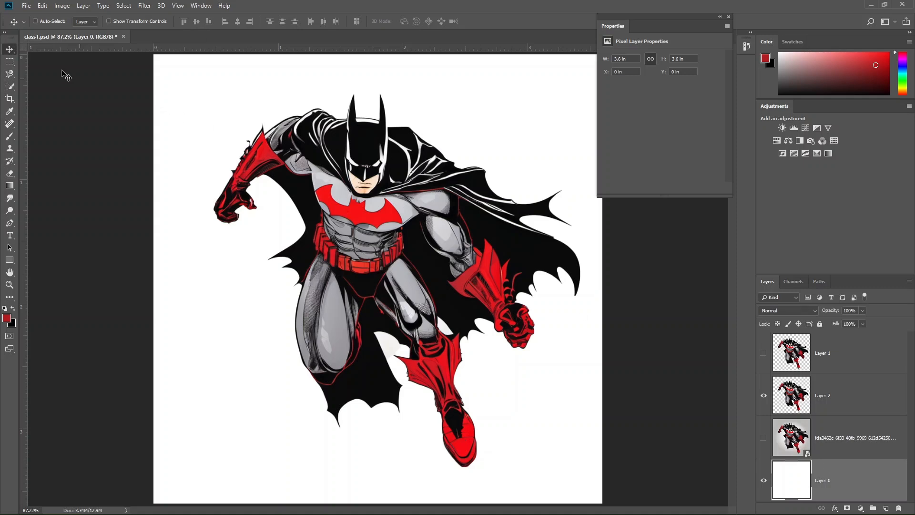
{"action": "left_click", "coordinate": [9, 62]}
{"action": "left_click_drag", "start_coordinate": [114, 48], "coordinate": [256, 46]}
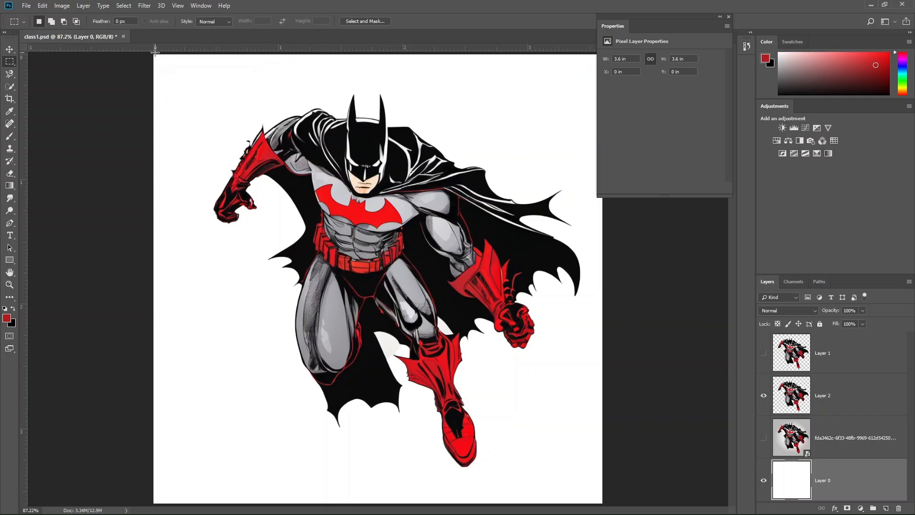
{"action": "left_click_drag", "start_coordinate": [153, 54], "coordinate": [608, 504]}
- Try filling the selection on Layer 0 with the black background colour and the red foreground colour, and undo both fills
{"action": "key", "text": "ctrl+BackSpace"}
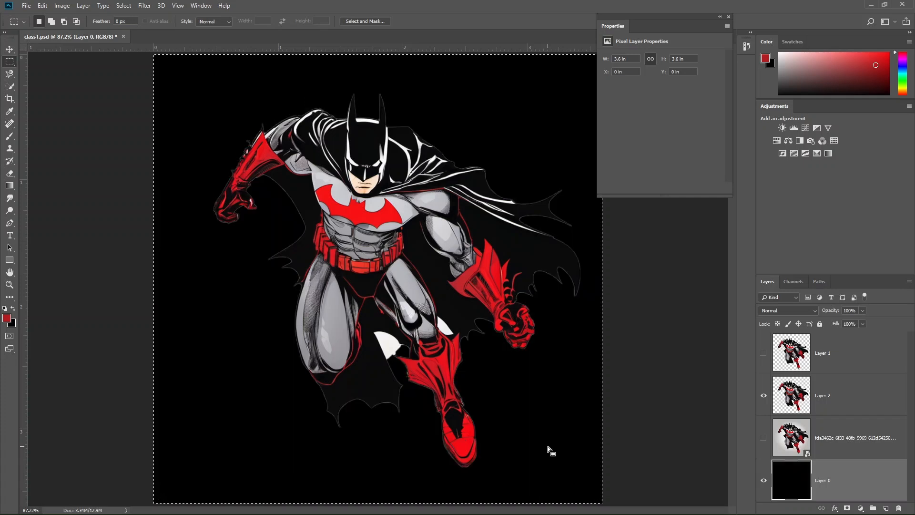
{"action": "key", "text": "shift+alt"}
{"action": "key", "text": "alt+BackSpace"}
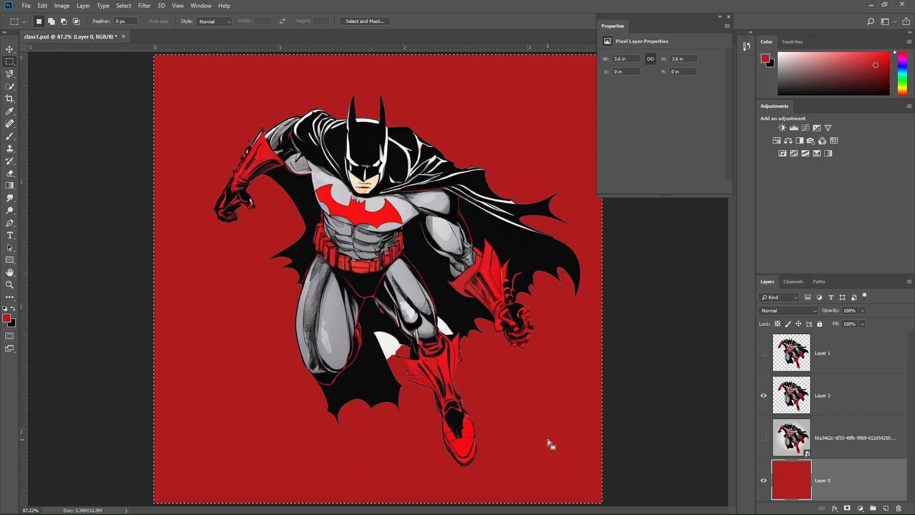
{"action": "key", "text": "shift"}
{"action": "key", "text": "ctrl+alt+z"}
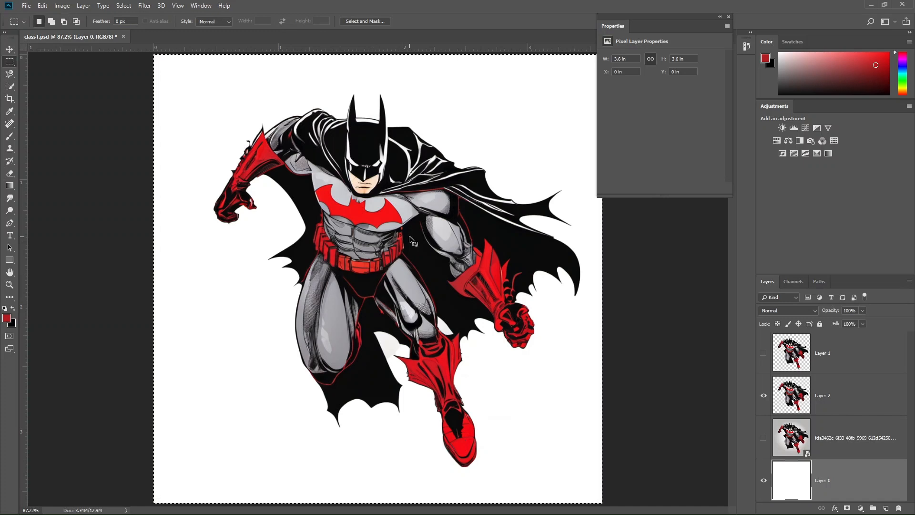
- Fill the Layer 0 selection with black and refill it with the red foreground colour, deselect, and switch to the Move tool
{"action": "key", "text": "ctrl+BackSpace"}
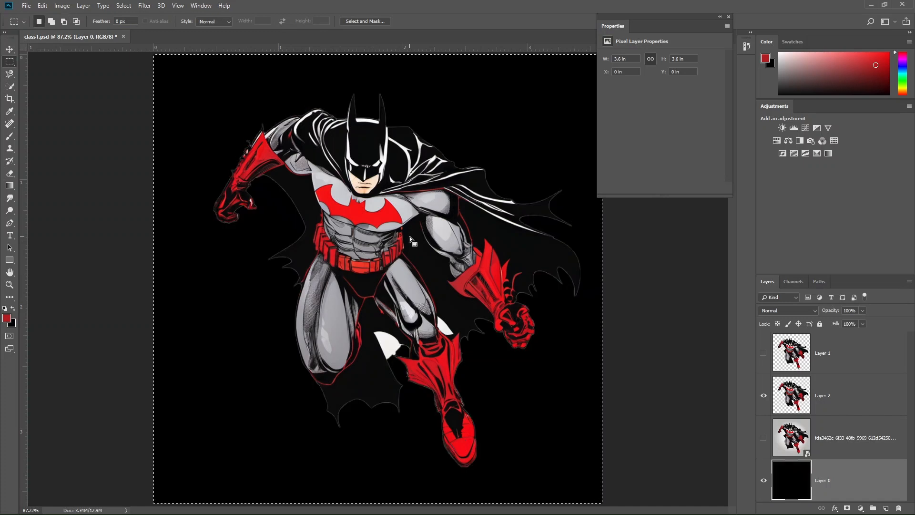
{"action": "key", "text": "alt+BackSpace"}
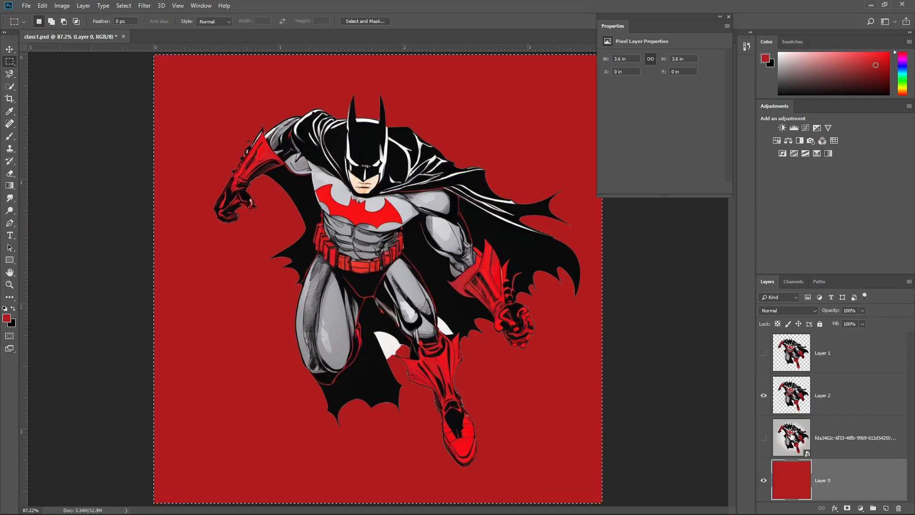
{"action": "left_click", "coordinate": [65, 239]}
{"action": "left_click", "coordinate": [9, 50]}
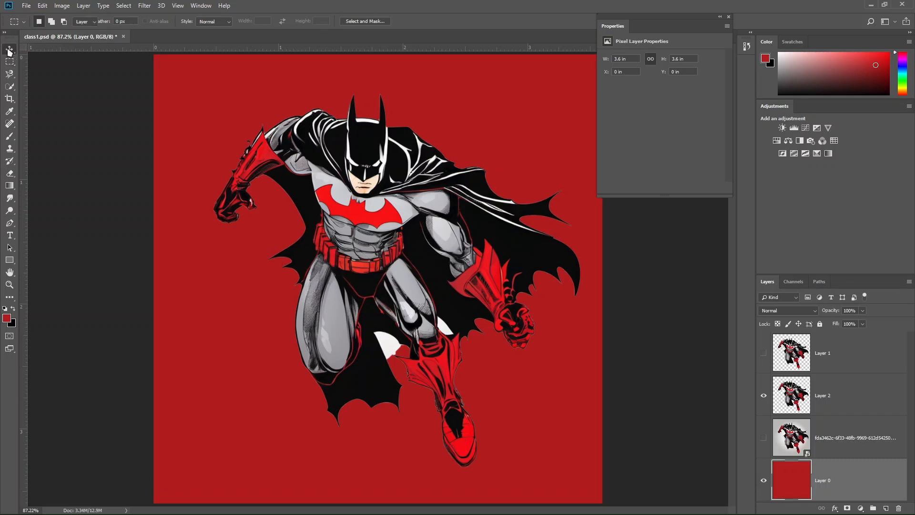